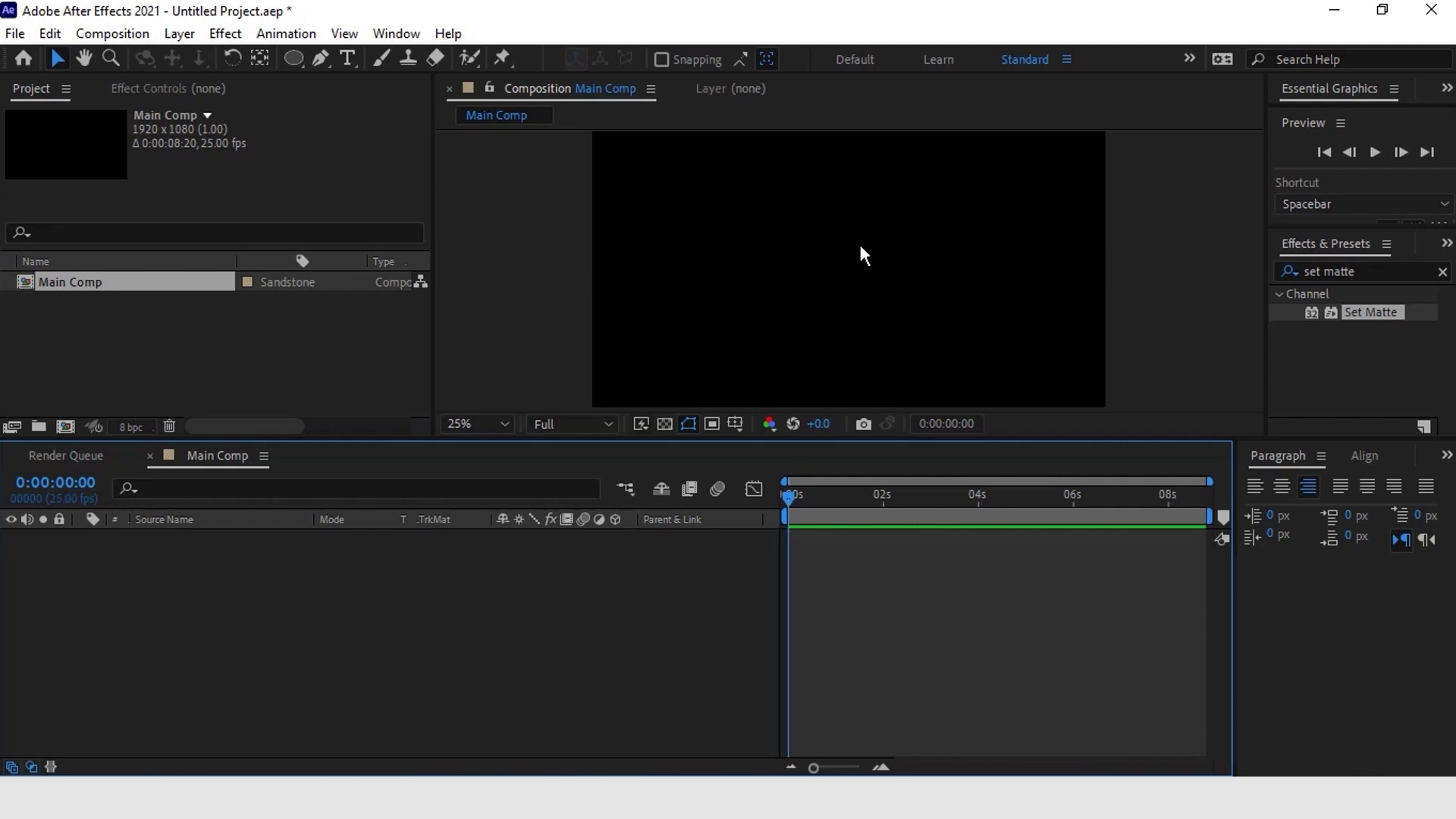
Step: Import the Pexels MP4 clip from the Footage folder into the project
{"action": "double_click", "coordinate": [175, 356]}
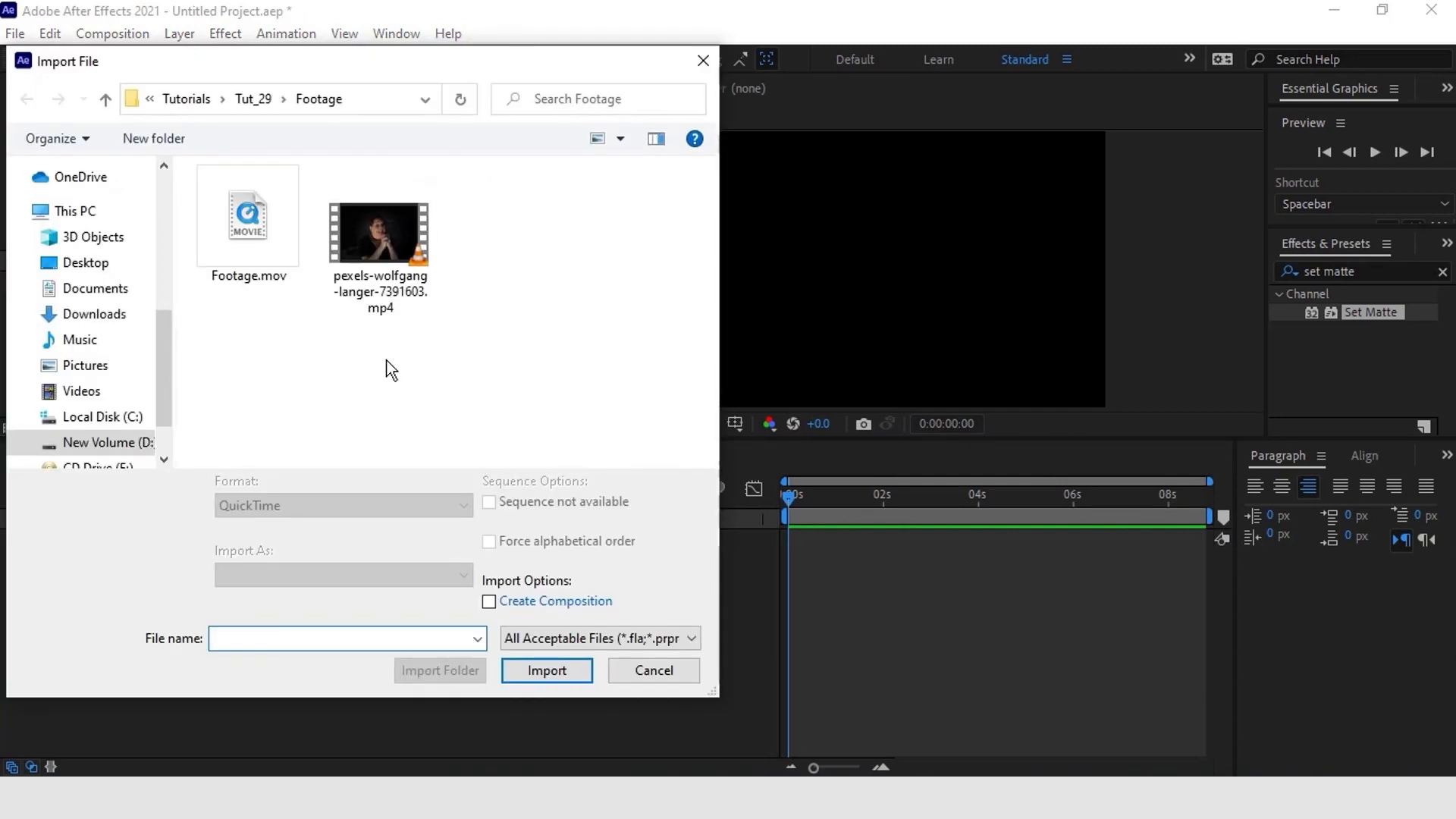
{"action": "left_click", "coordinate": [379, 243]}
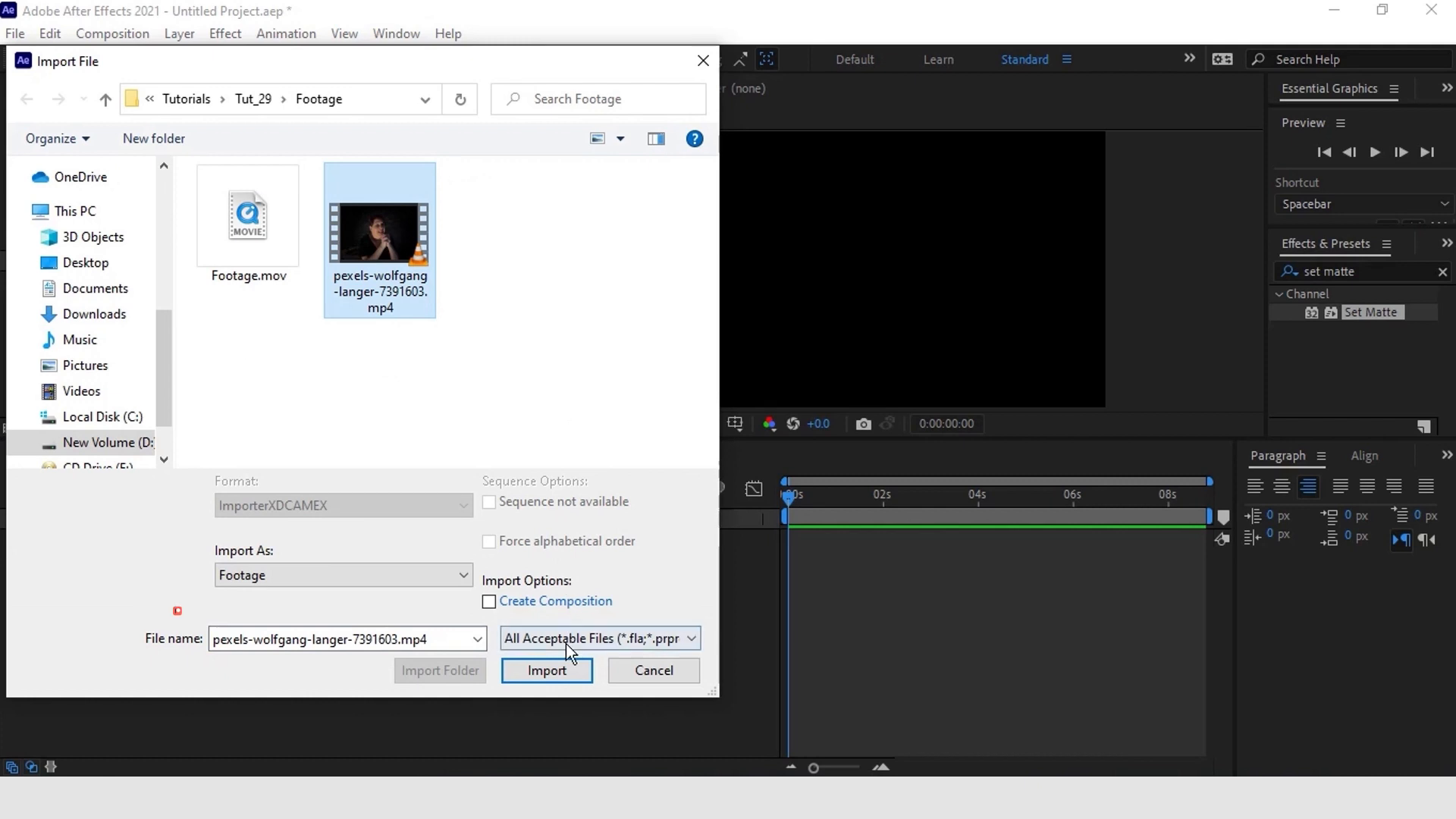
{"action": "left_click", "coordinate": [547, 670]}
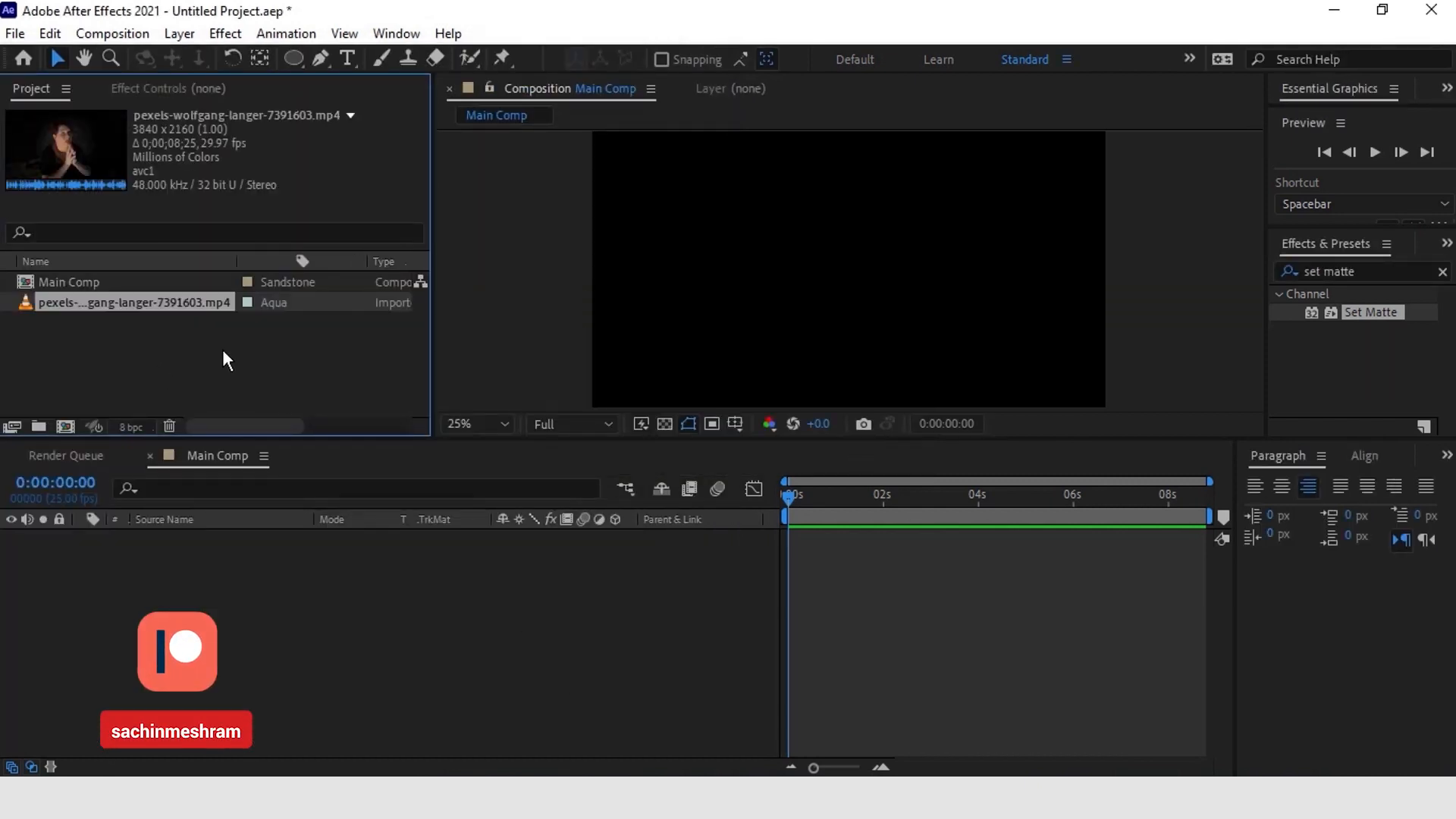
Step: Create a new composition named Footage, keeping the HDTV 1080 25 preset and the 0:00:08:20 duration
{"action": "right_click", "coordinate": [116, 351]}
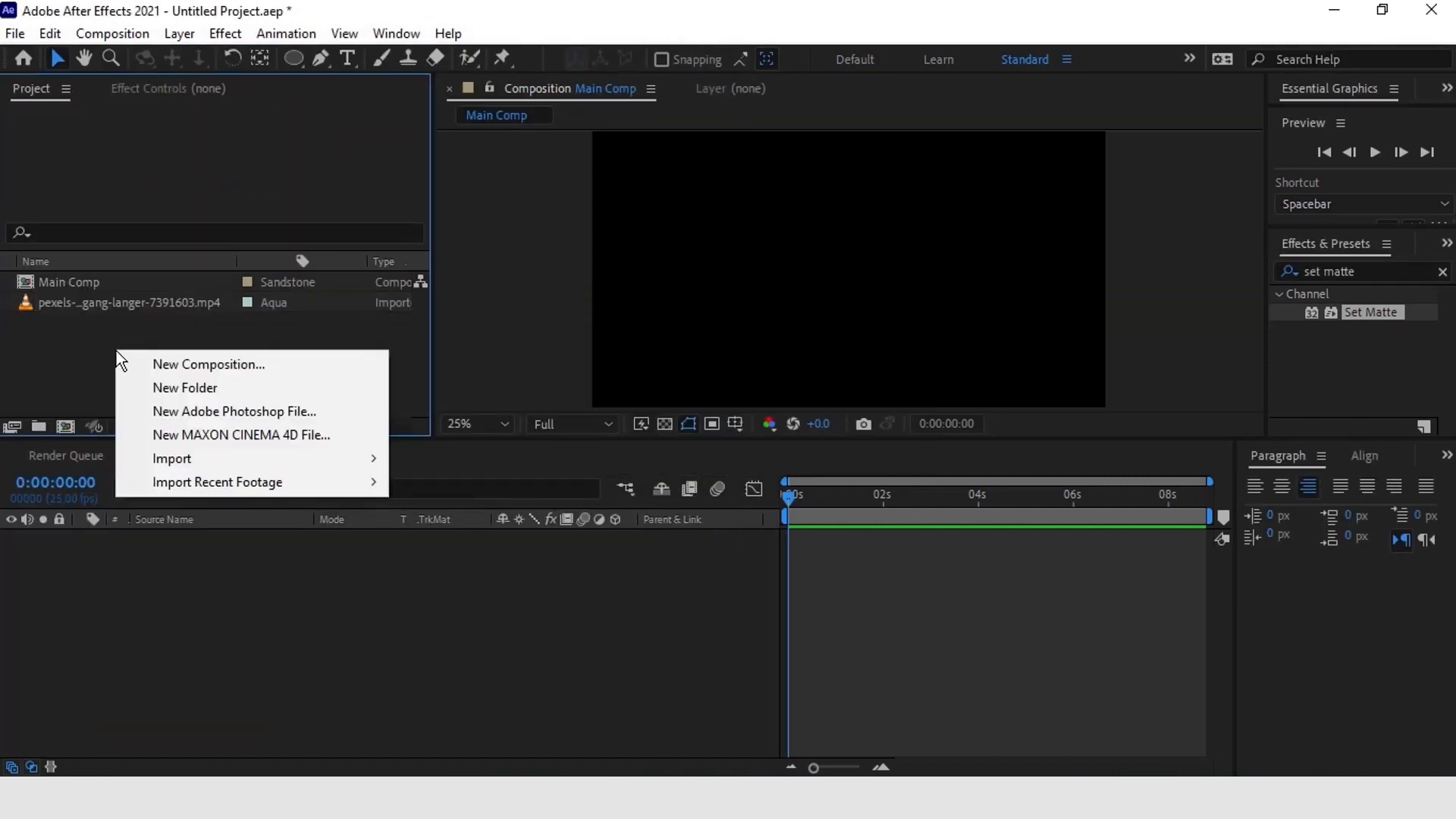
{"action": "left_click", "coordinate": [114, 33]}
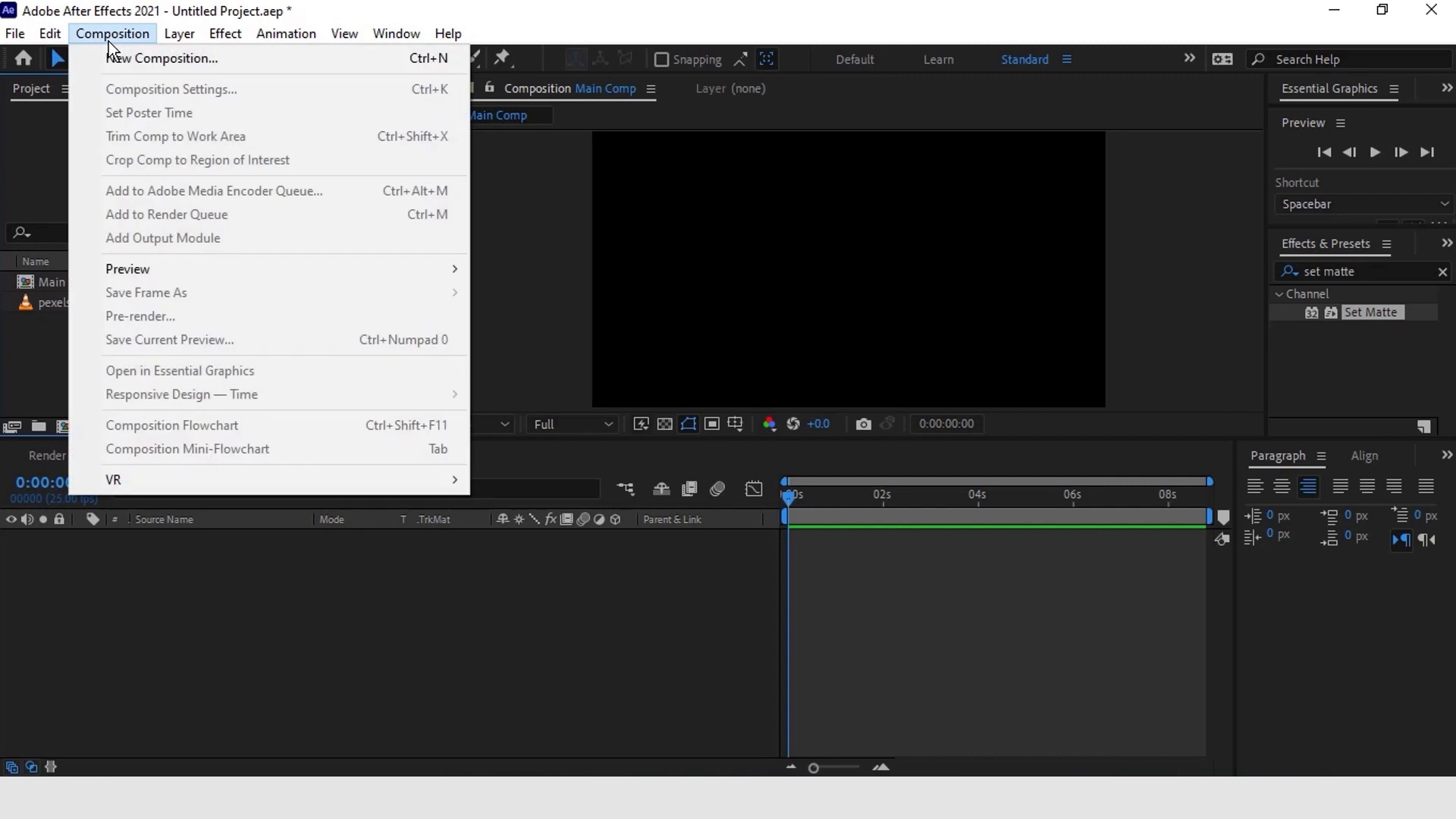
{"action": "left_click", "coordinate": [179, 61]}
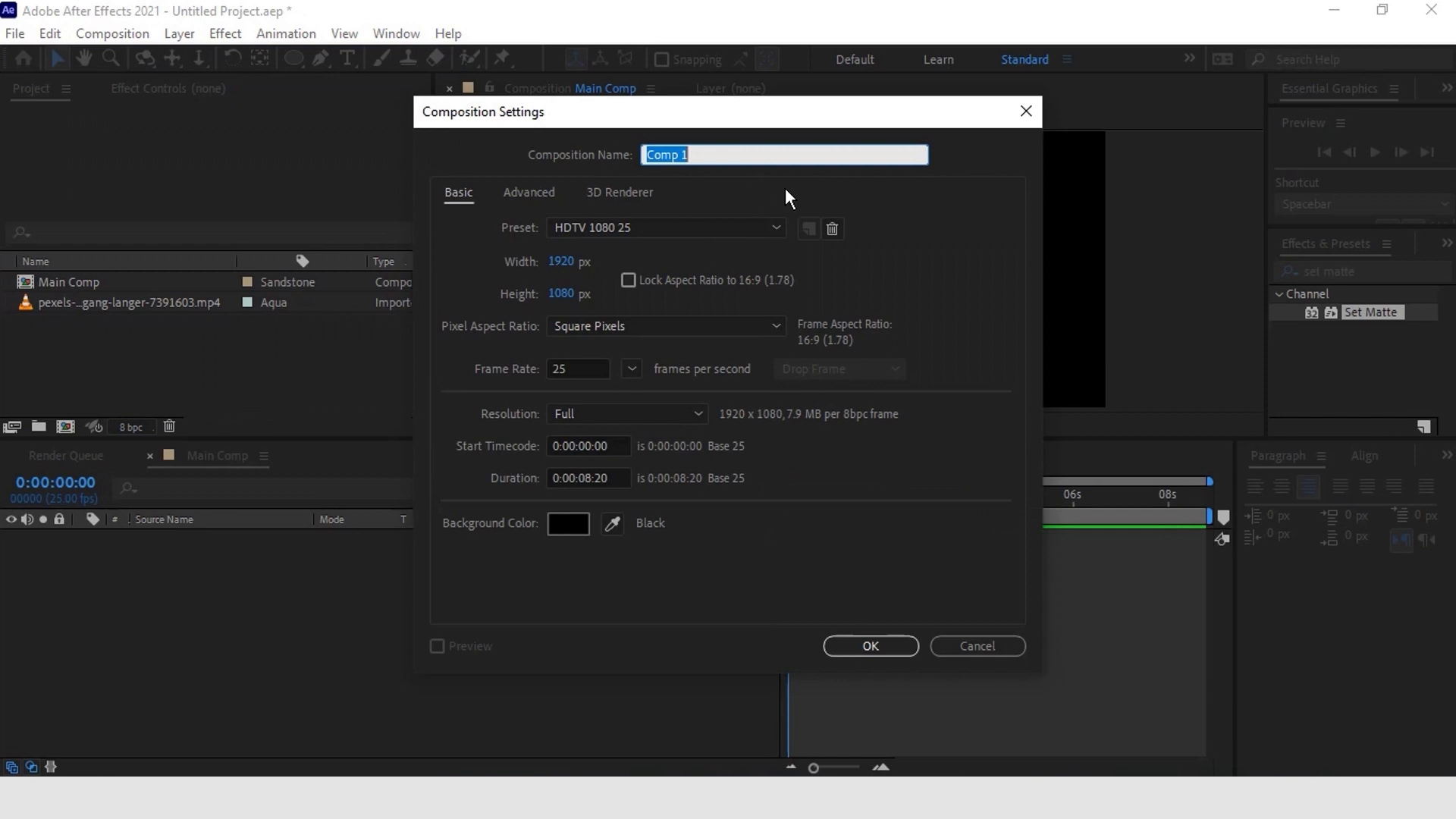
{"action": "type", "text": "Footage"}
{"action": "key", "text": "Return"}
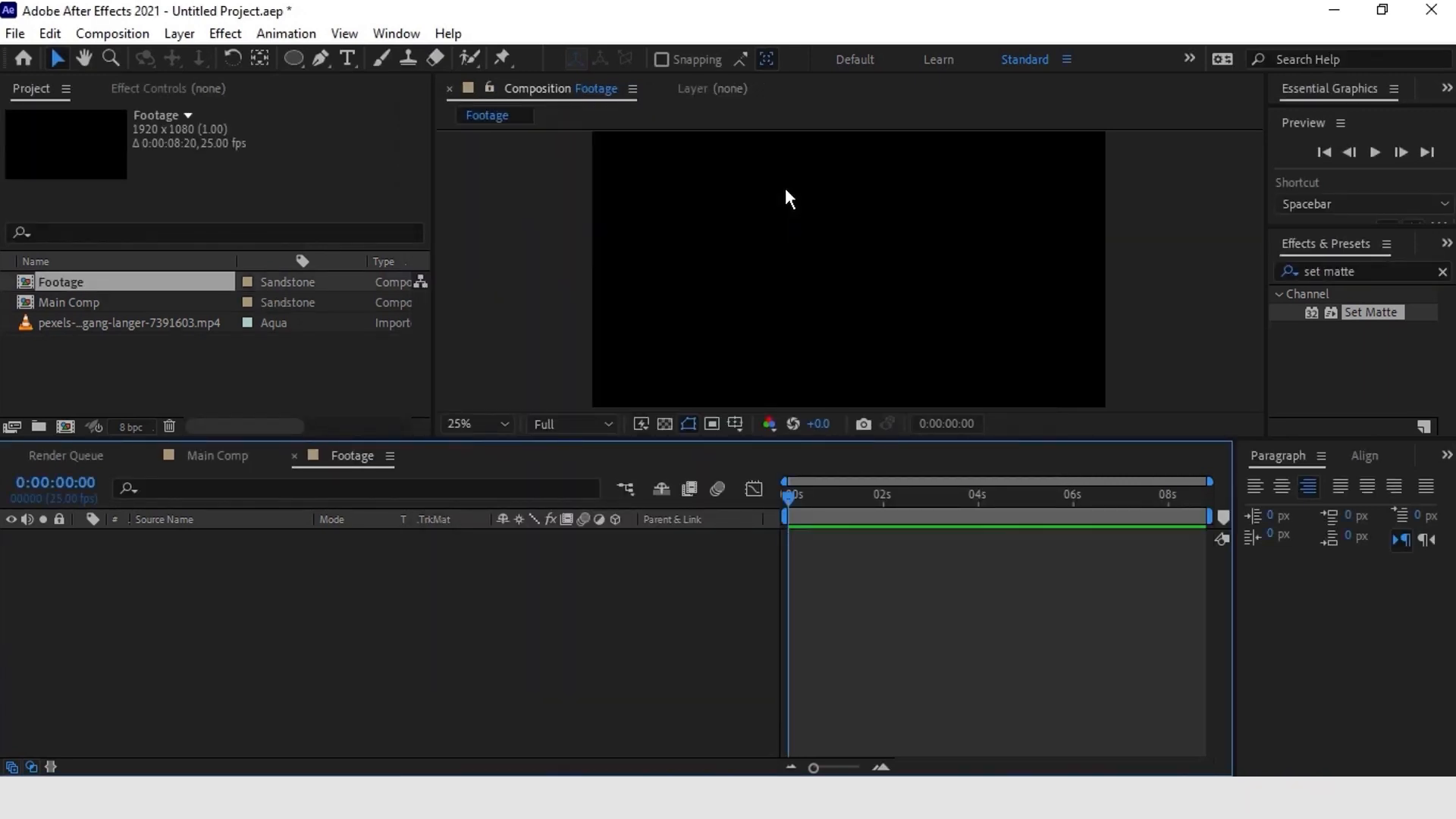
Step: Nest the Footage composition in Main Comp as a layer and open it for editing
{"action": "left_click", "coordinate": [205, 461]}
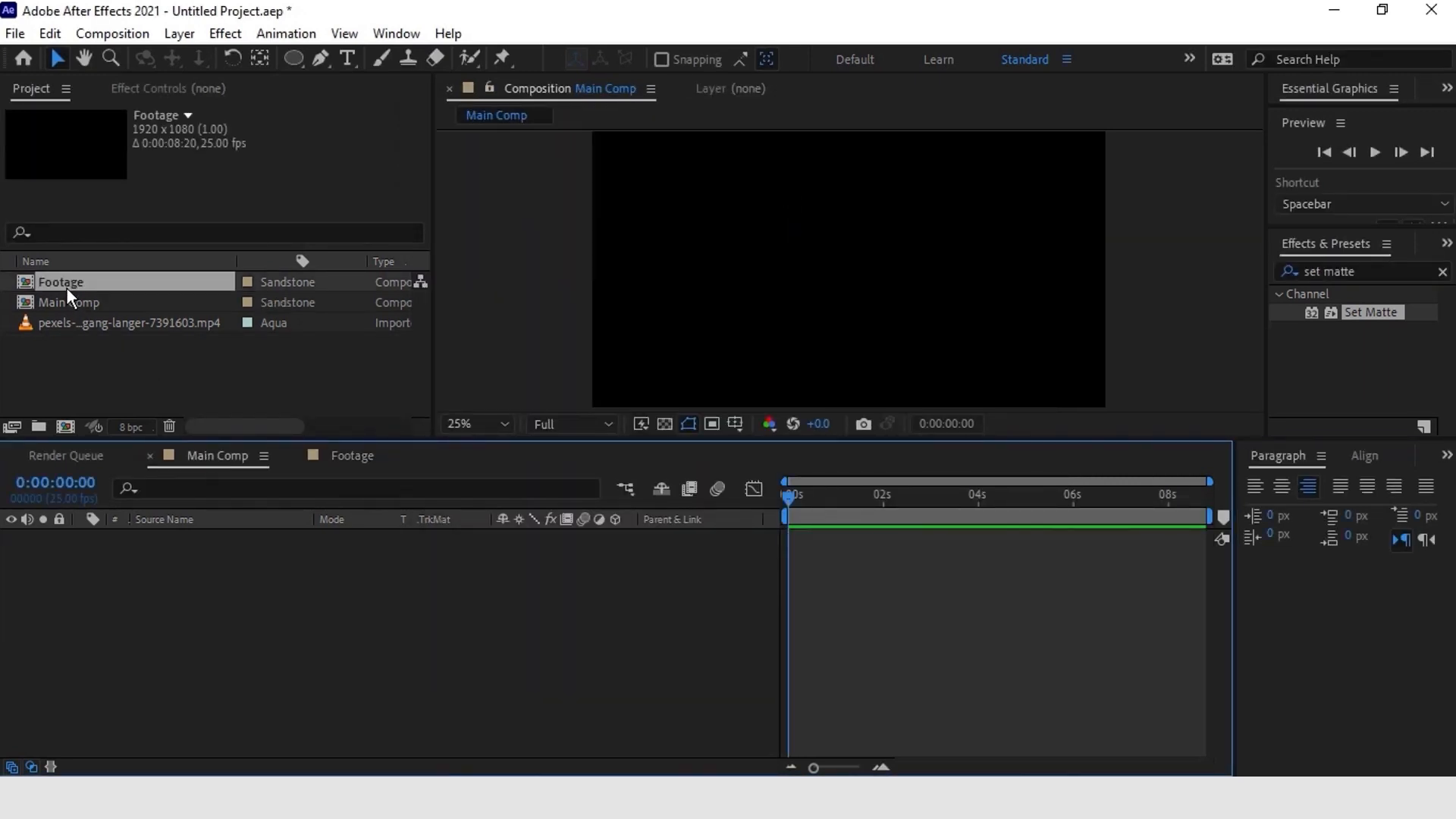
{"action": "left_click_drag", "start_coordinate": [66, 285], "coordinate": [173, 574]}
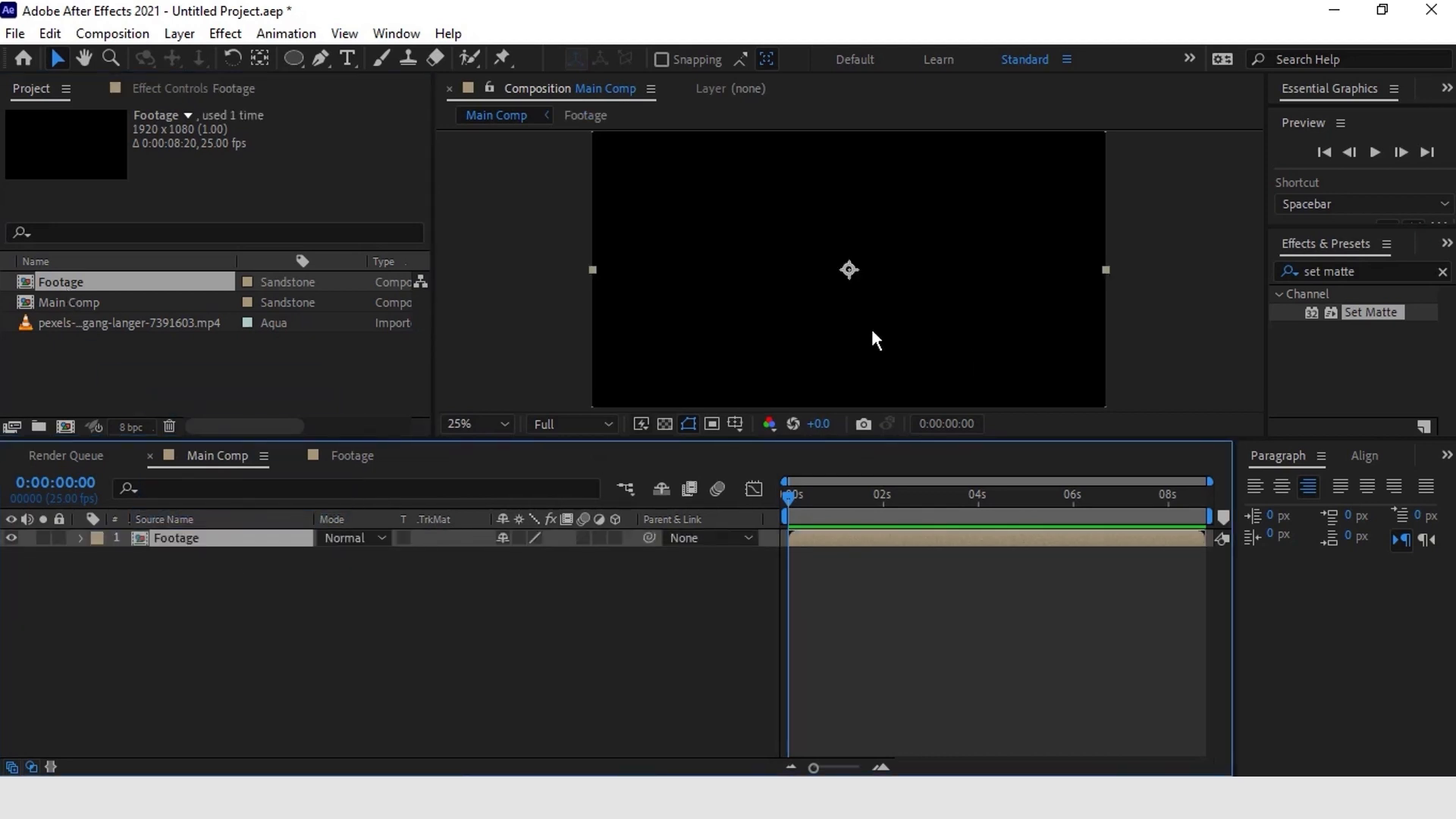
{"action": "double_click", "coordinate": [832, 536]}
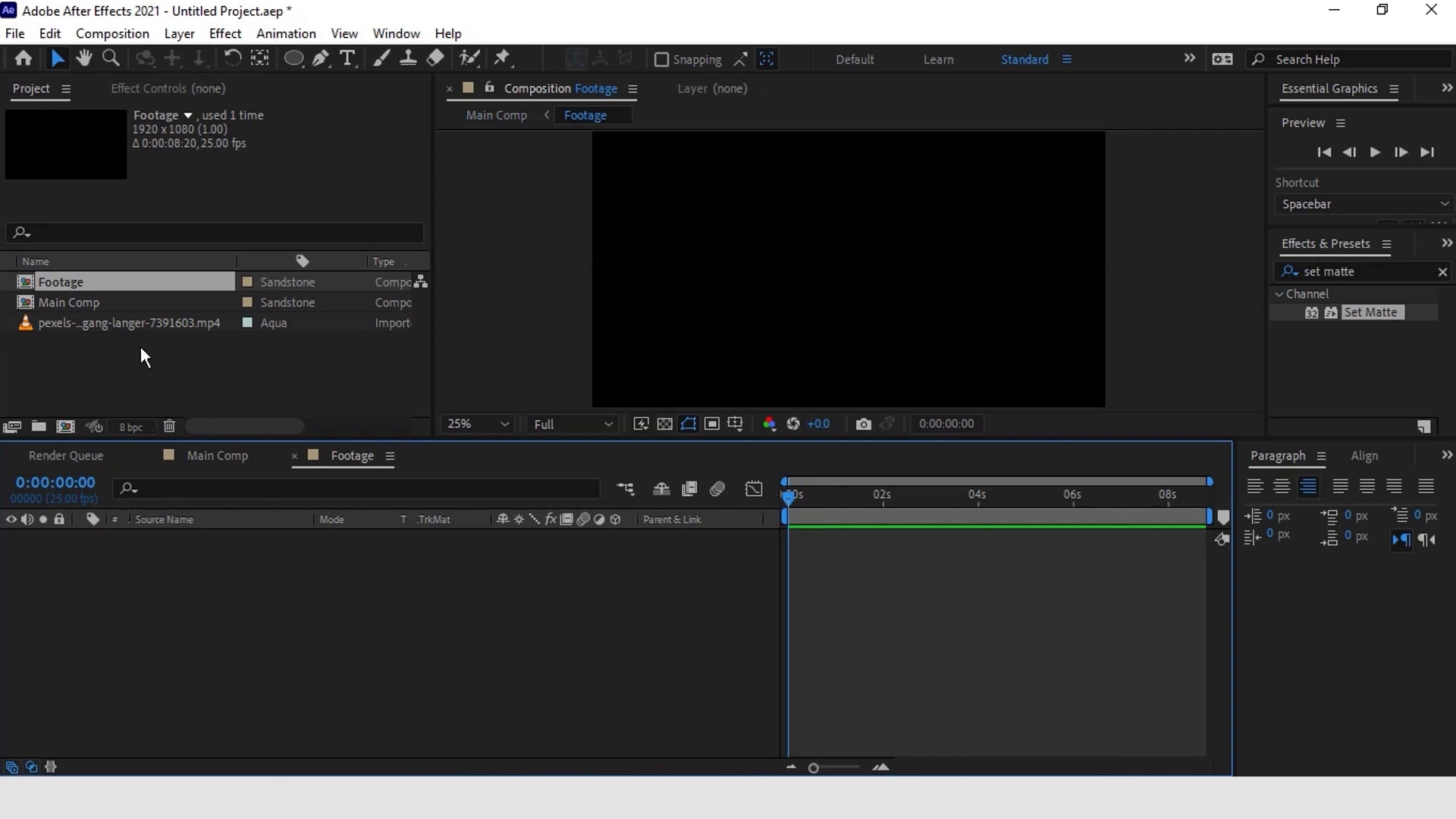
Step: Add the imported MP4 clip to the Footage composition and set its scale to 50%
{"action": "left_click_drag", "start_coordinate": [147, 323], "coordinate": [188, 553]}
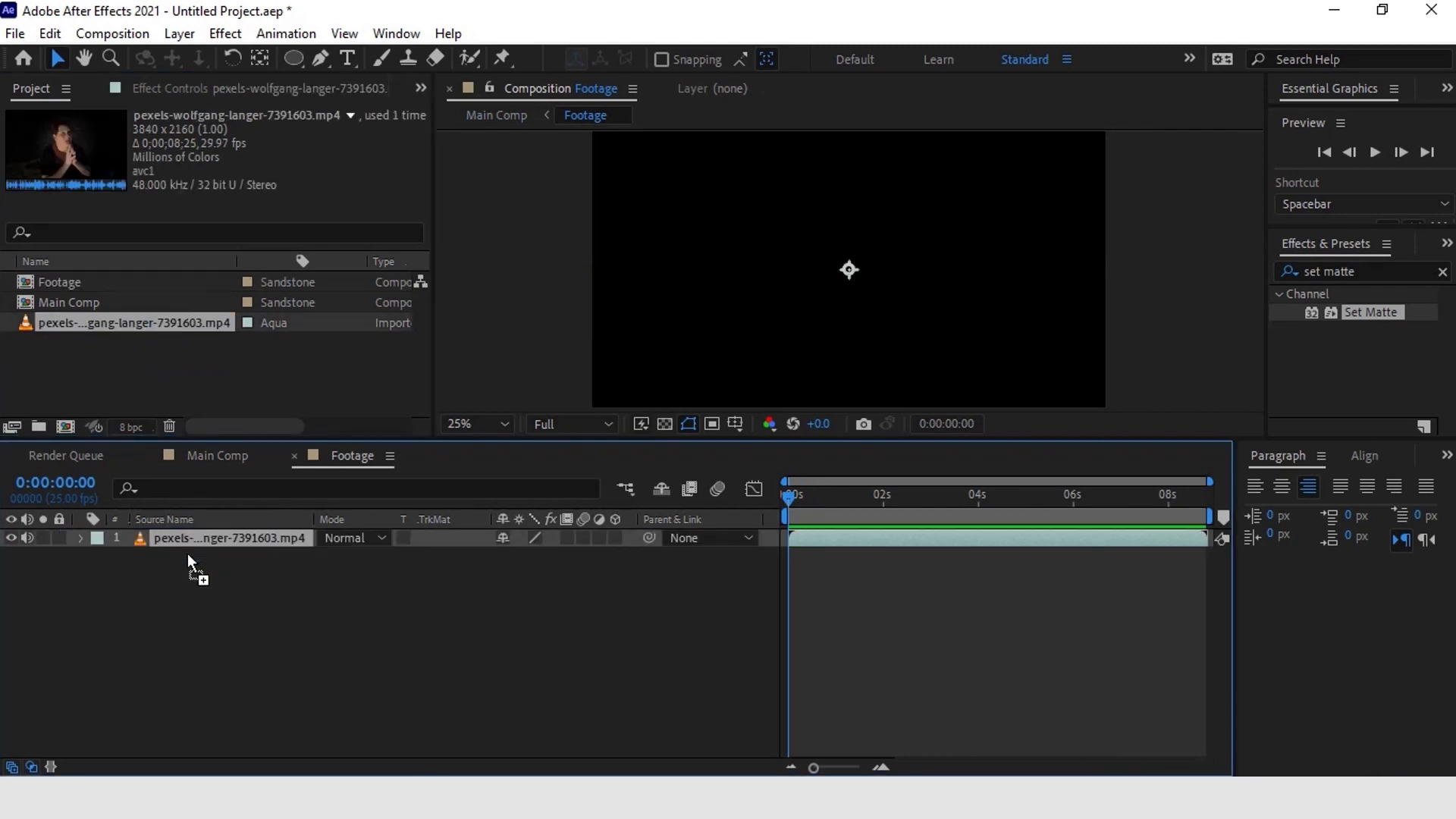
{"action": "left_click", "coordinate": [880, 303]}
{"action": "scroll", "coordinate": [880, 303], "scroll_direction": "down", "scroll_amount": 1}
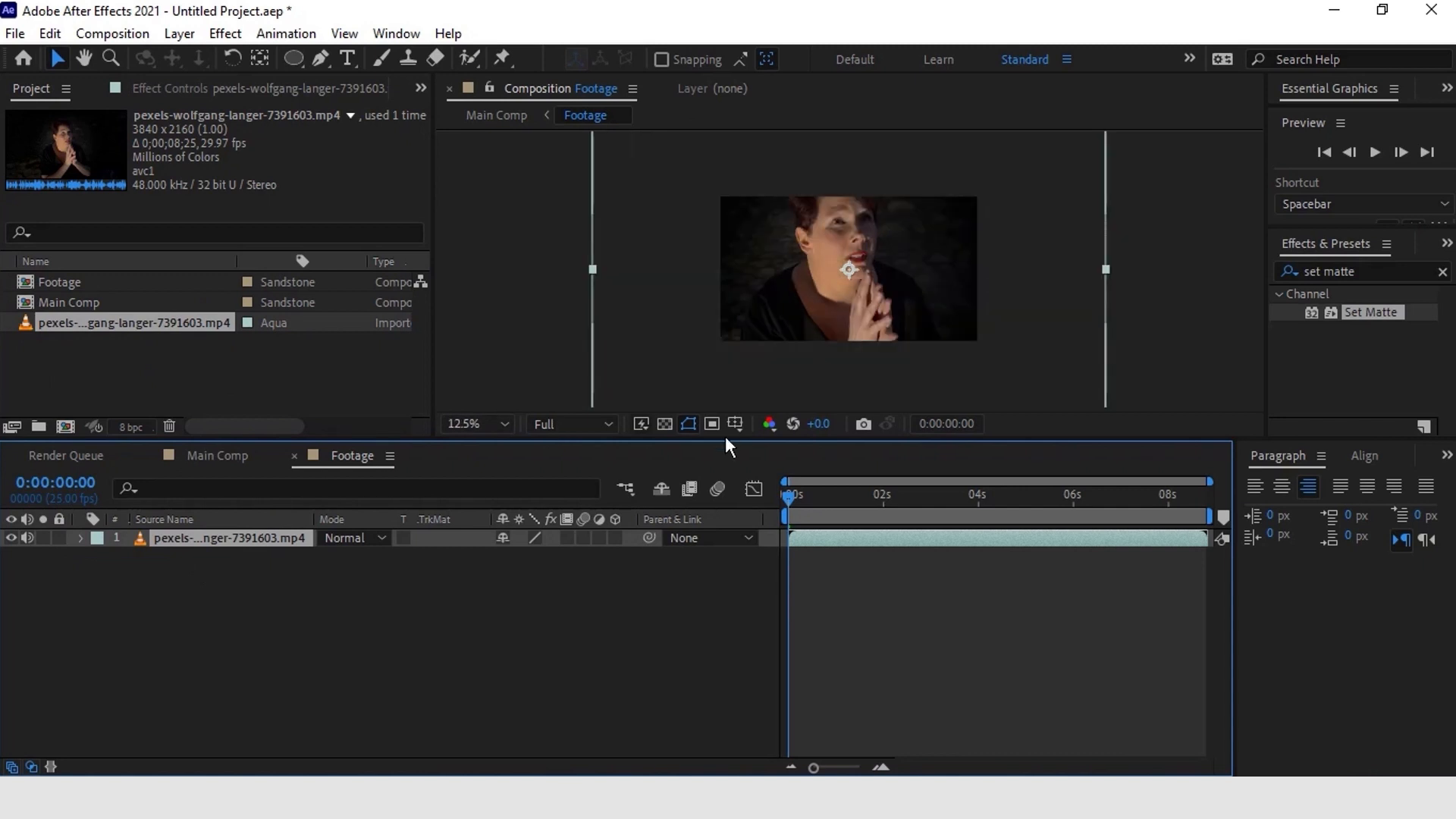
{"action": "left_click_drag", "start_coordinate": [725, 437], "coordinate": [737, 510]}
{"action": "key", "text": "s"}
{"action": "left_click_drag", "start_coordinate": [529, 635], "coordinate": [472, 631]}
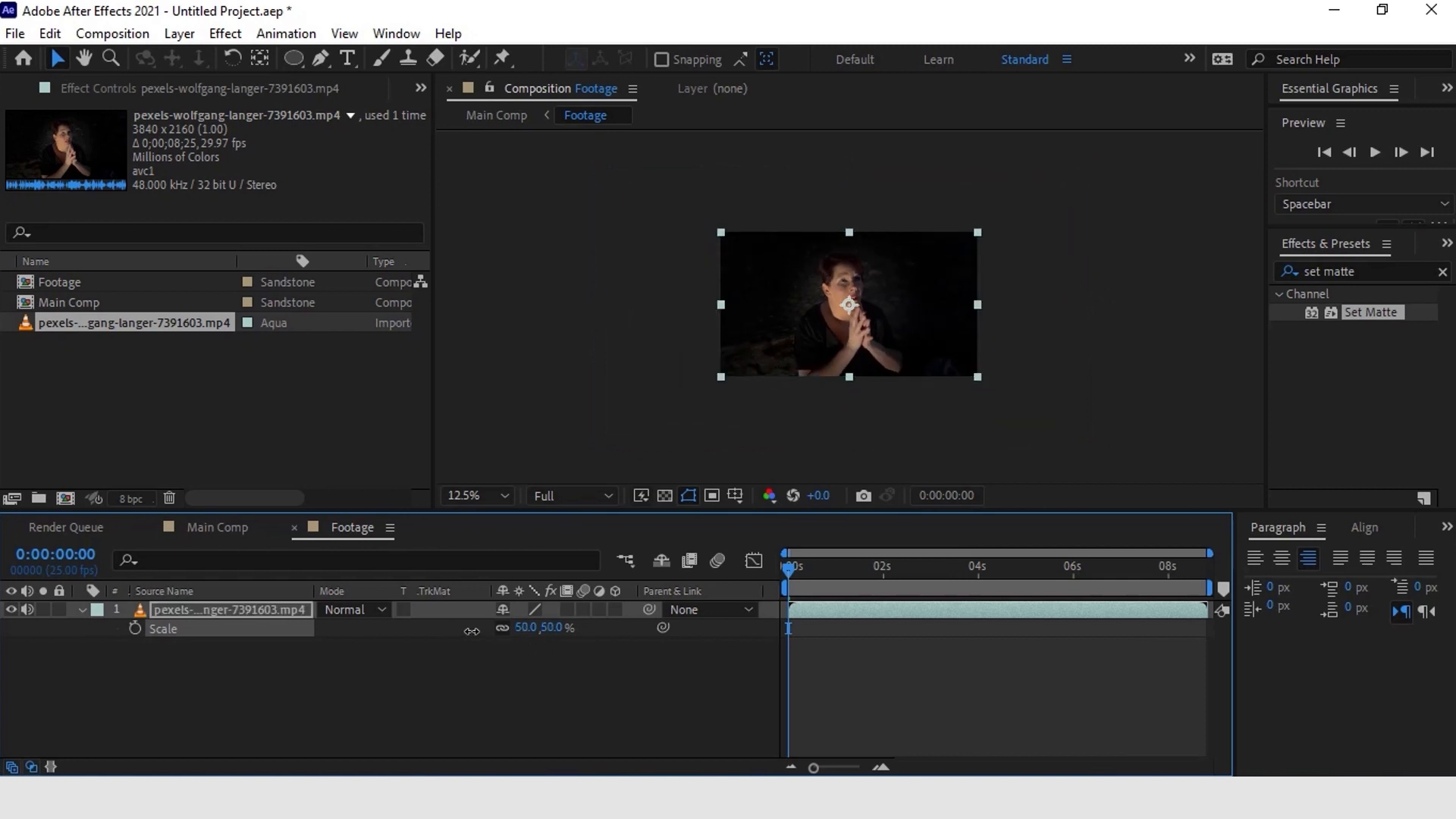
{"action": "key", "text": "period"}
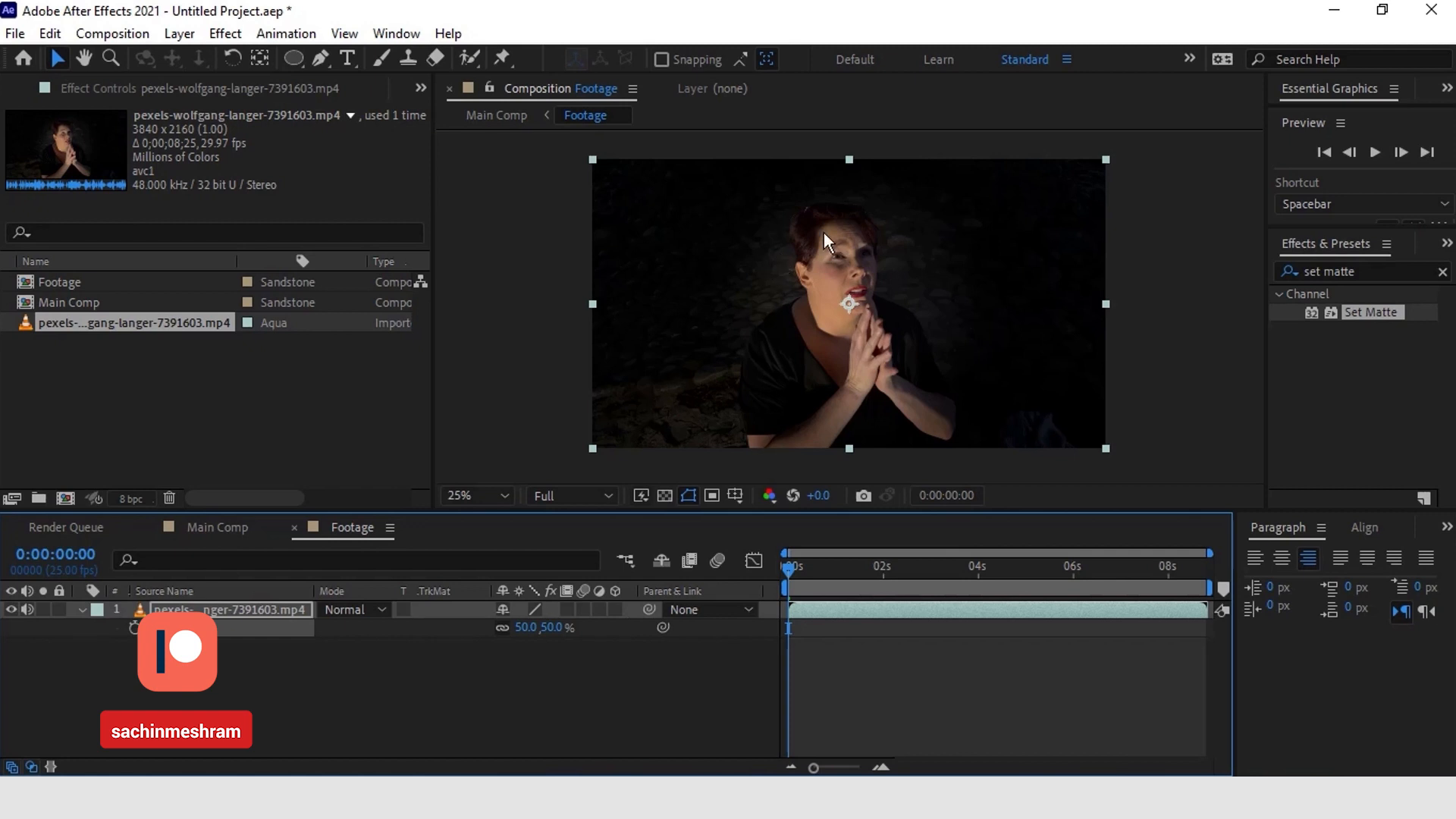
Step: Open the clip in the Layer viewer and paint Roto Brush foreground strokes over the person's body at the first frame
{"action": "double_click", "coordinate": [840, 615]}
{"action": "key", "text": "comma"}
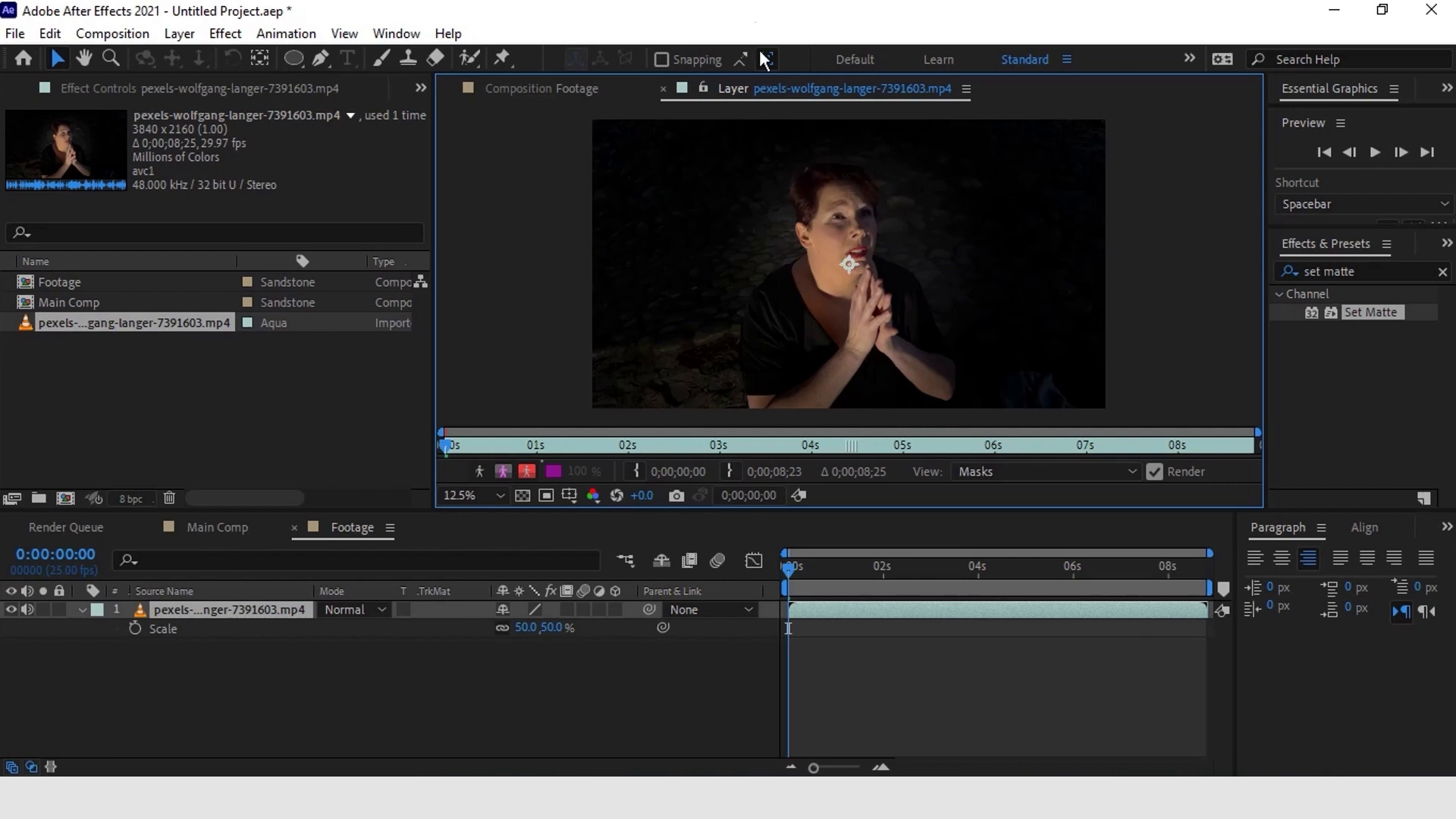
{"action": "left_click", "coordinate": [470, 58]}
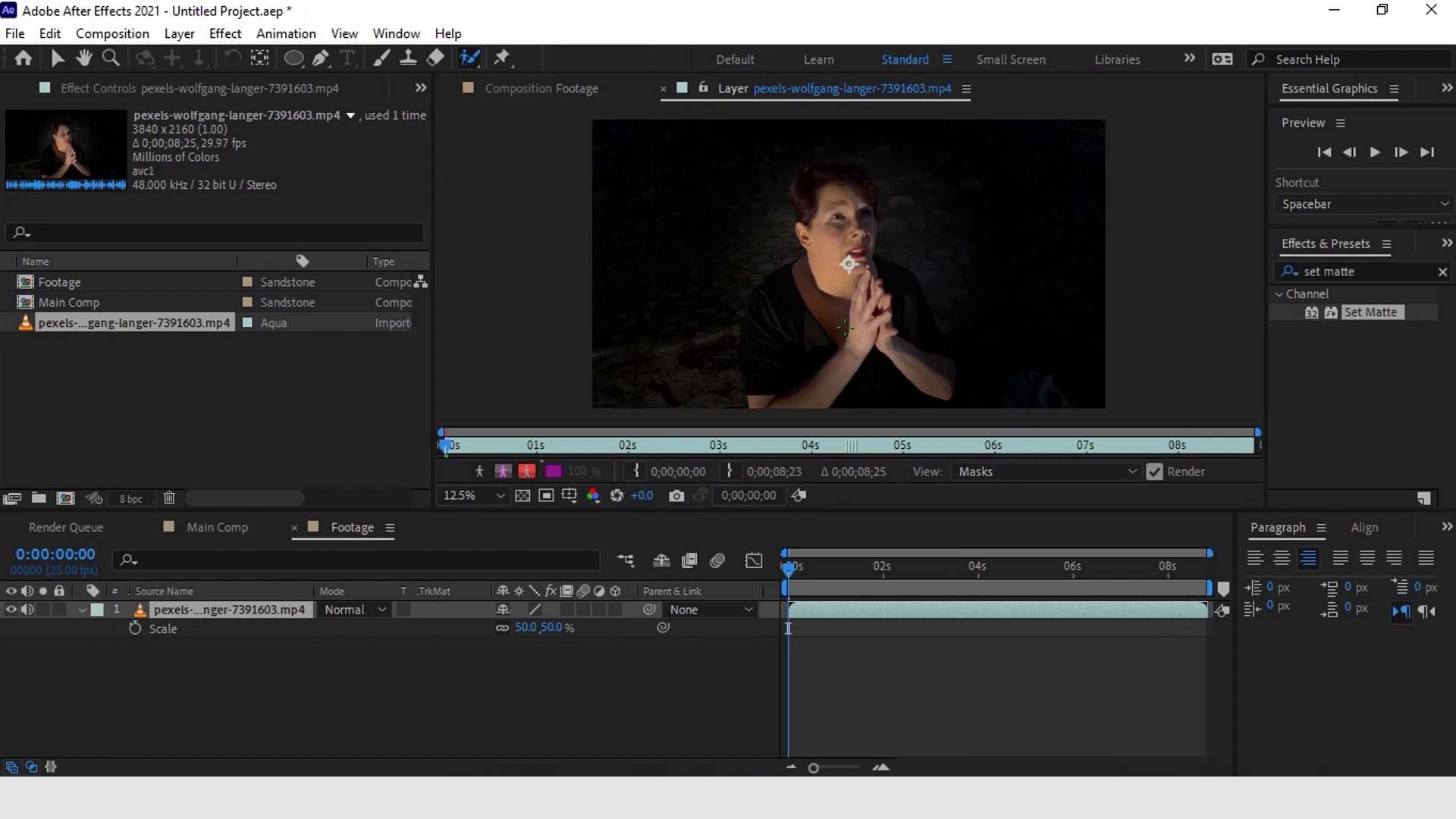
{"action": "mouse_move", "coordinate": [774, 399]}
{"action": "left_mouse_down"}
{"action": "mouse_move", "coordinate": [781, 311]}
{"action": "mouse_move", "coordinate": [816, 256]}
{"action": "mouse_move", "coordinate": [826, 190]}
{"action": "mouse_move", "coordinate": [841, 183]}
{"action": "mouse_move", "coordinate": [910, 317]}
{"action": "mouse_move", "coordinate": [913, 381]}
{"action": "mouse_move", "coordinate": [863, 401]}
{"action": "mouse_move", "coordinate": [780, 383]}
{"action": "left_mouse_up"}
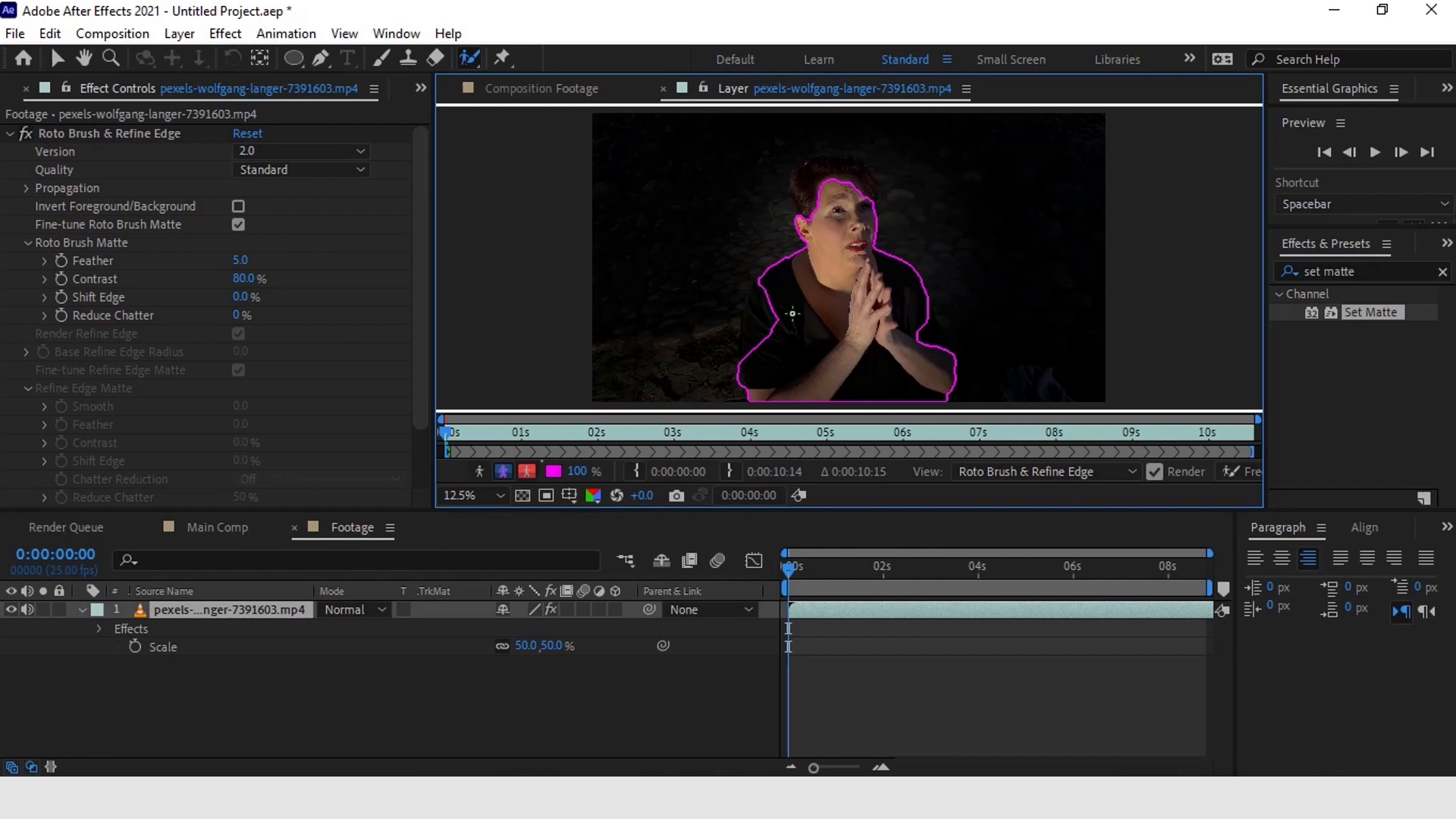
{"action": "left_click_drag", "start_coordinate": [818, 321], "coordinate": [801, 318]}
Step: Refine the Roto Brush selection at the first frame, adding the dark sleeve and hair and subtracting background spill beside the arm
{"action": "scroll", "coordinate": [792, 314], "scroll_direction": "up", "scroll_amount": 2}
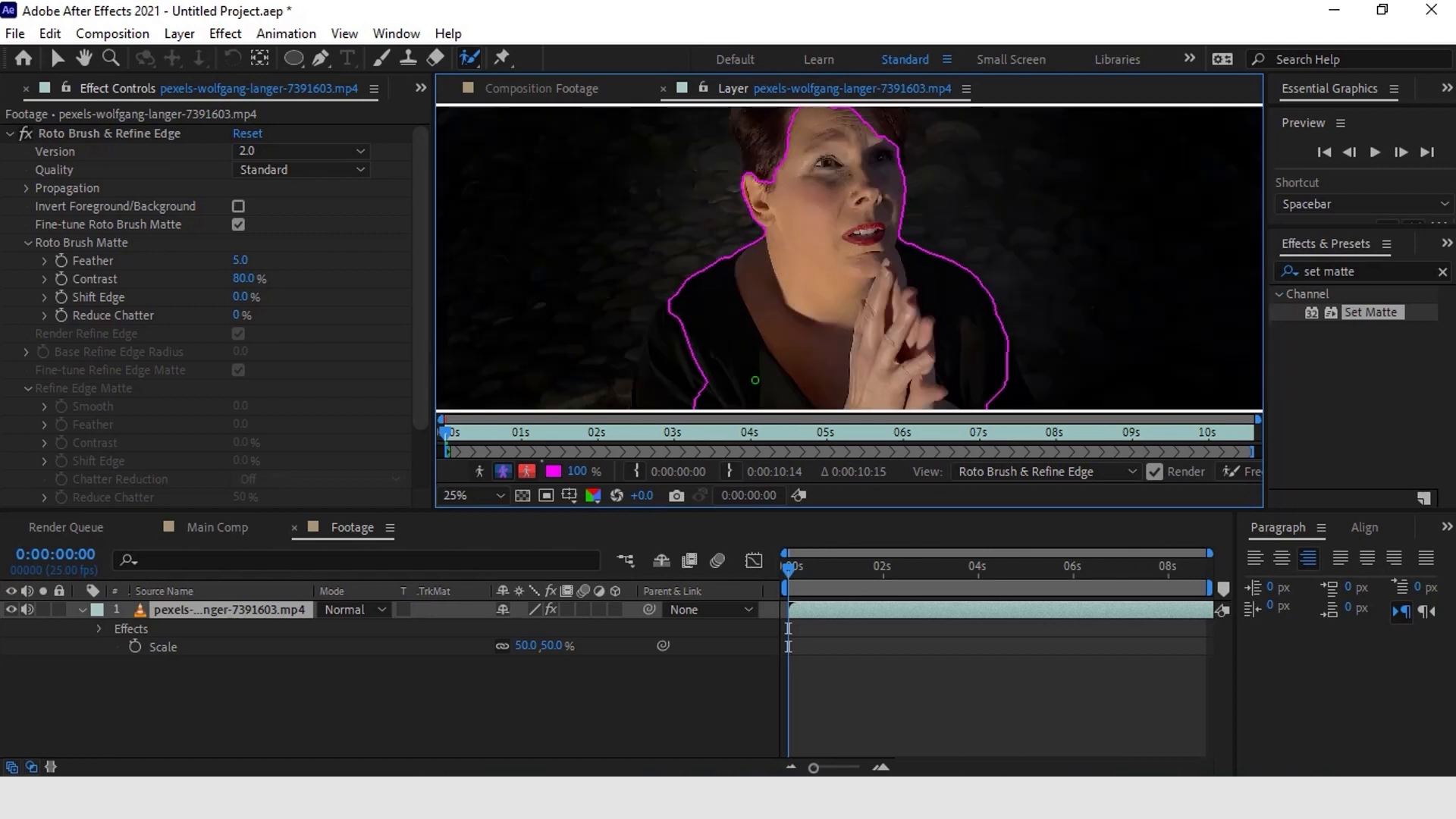
{"action": "mouse_move", "coordinate": [694, 368]}
{"action": "left_mouse_down"}
{"action": "mouse_move", "coordinate": [701, 249]}
{"action": "mouse_move", "coordinate": [760, 179]}
{"action": "left_mouse_up"}
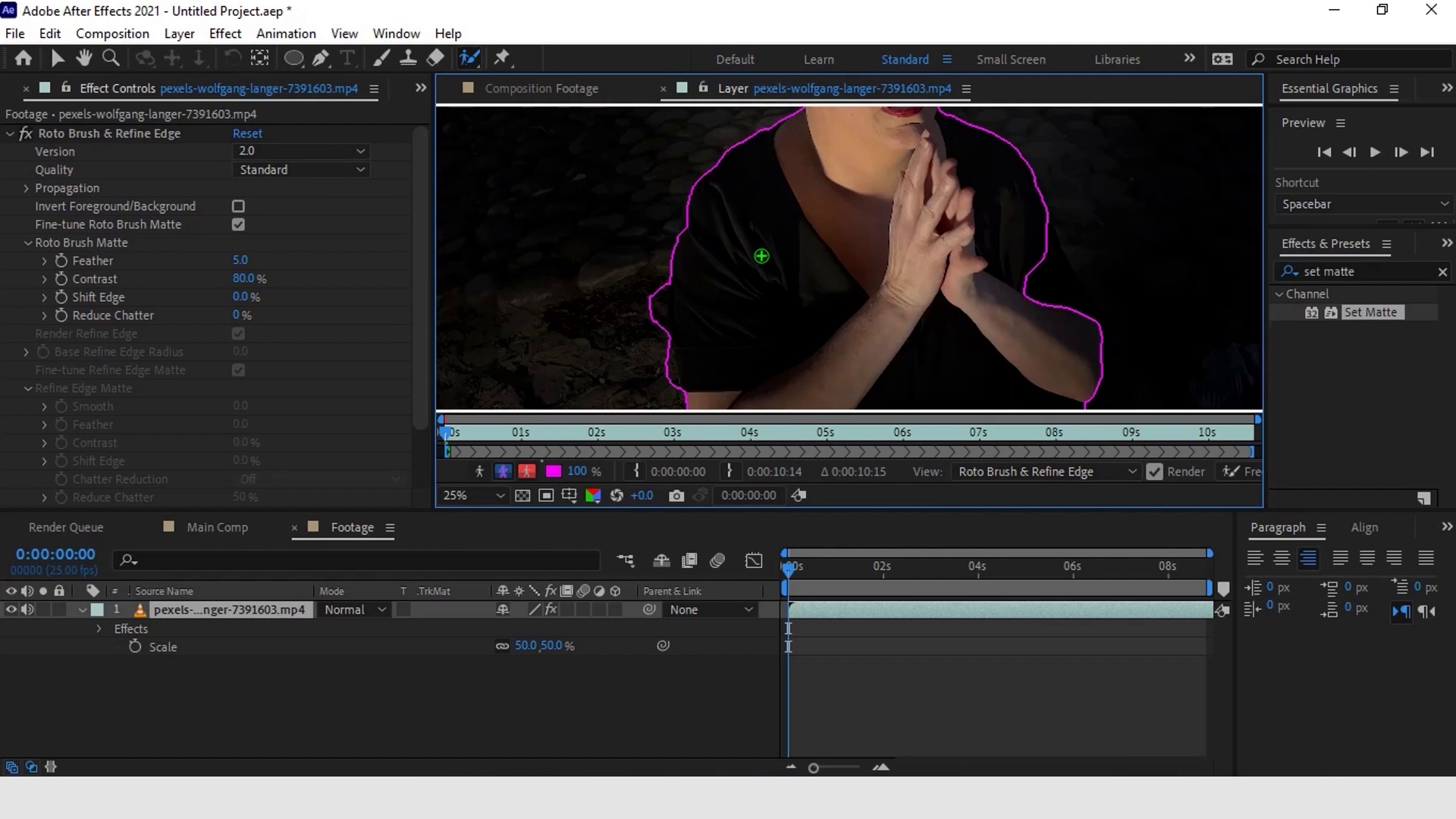
{"action": "scroll", "coordinate": [683, 351], "scroll_direction": "up", "scroll_amount": 1}
{"action": "left_click_drag", "start_coordinate": [675, 293], "coordinate": [871, 111]}
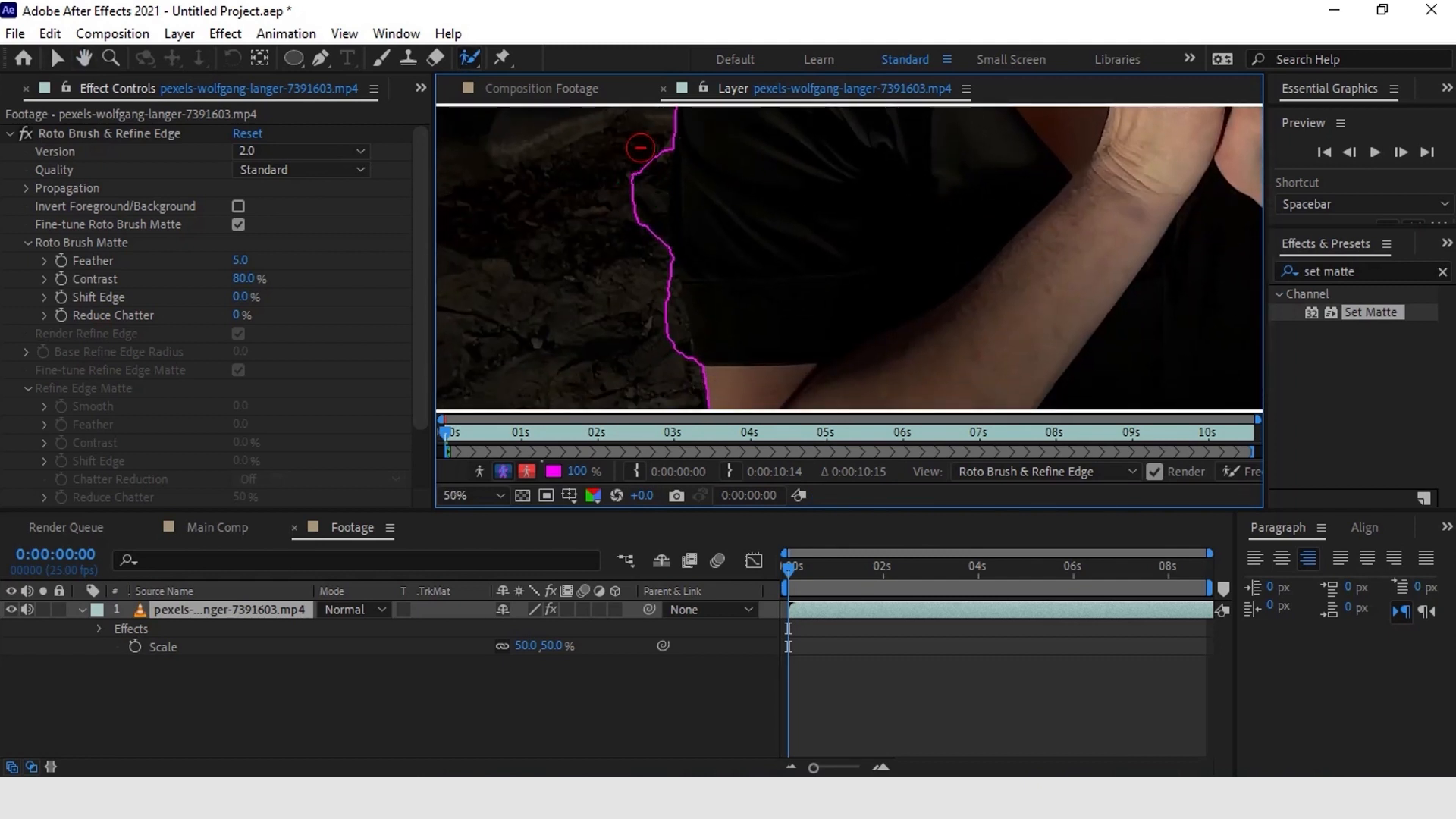
{"action": "mouse_move", "coordinate": [642, 160]}
{"action": "left_mouse_down"}
{"action": "mouse_move", "coordinate": [636, 246]}
{"action": "mouse_move", "coordinate": [671, 371]}
{"action": "mouse_move", "coordinate": [654, 199]}
{"action": "left_mouse_up"}
{"action": "left_click_drag", "start_coordinate": [693, 140], "coordinate": [718, 315]}
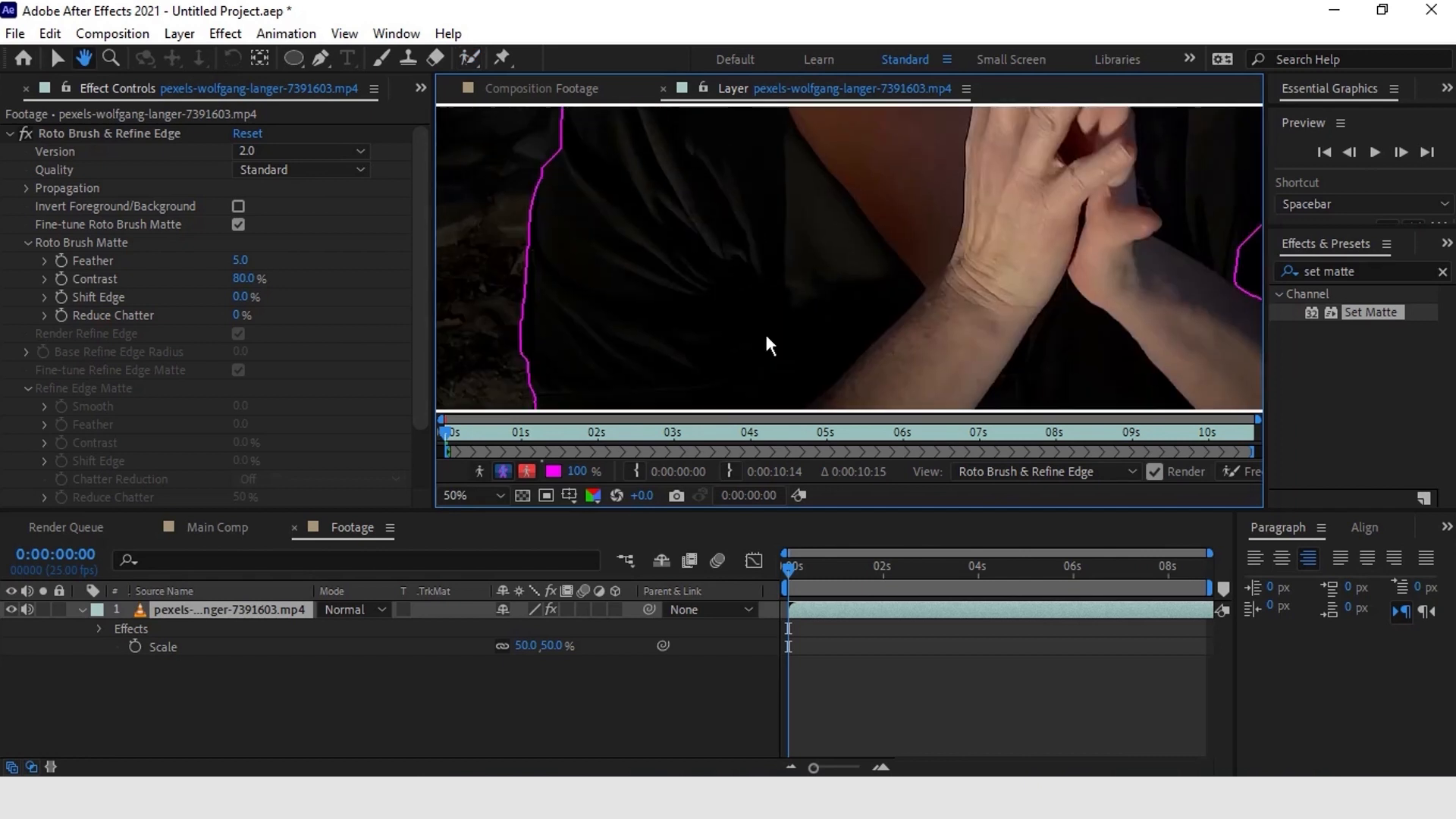
{"action": "left_click_drag", "start_coordinate": [577, 265], "coordinate": [559, 338]}
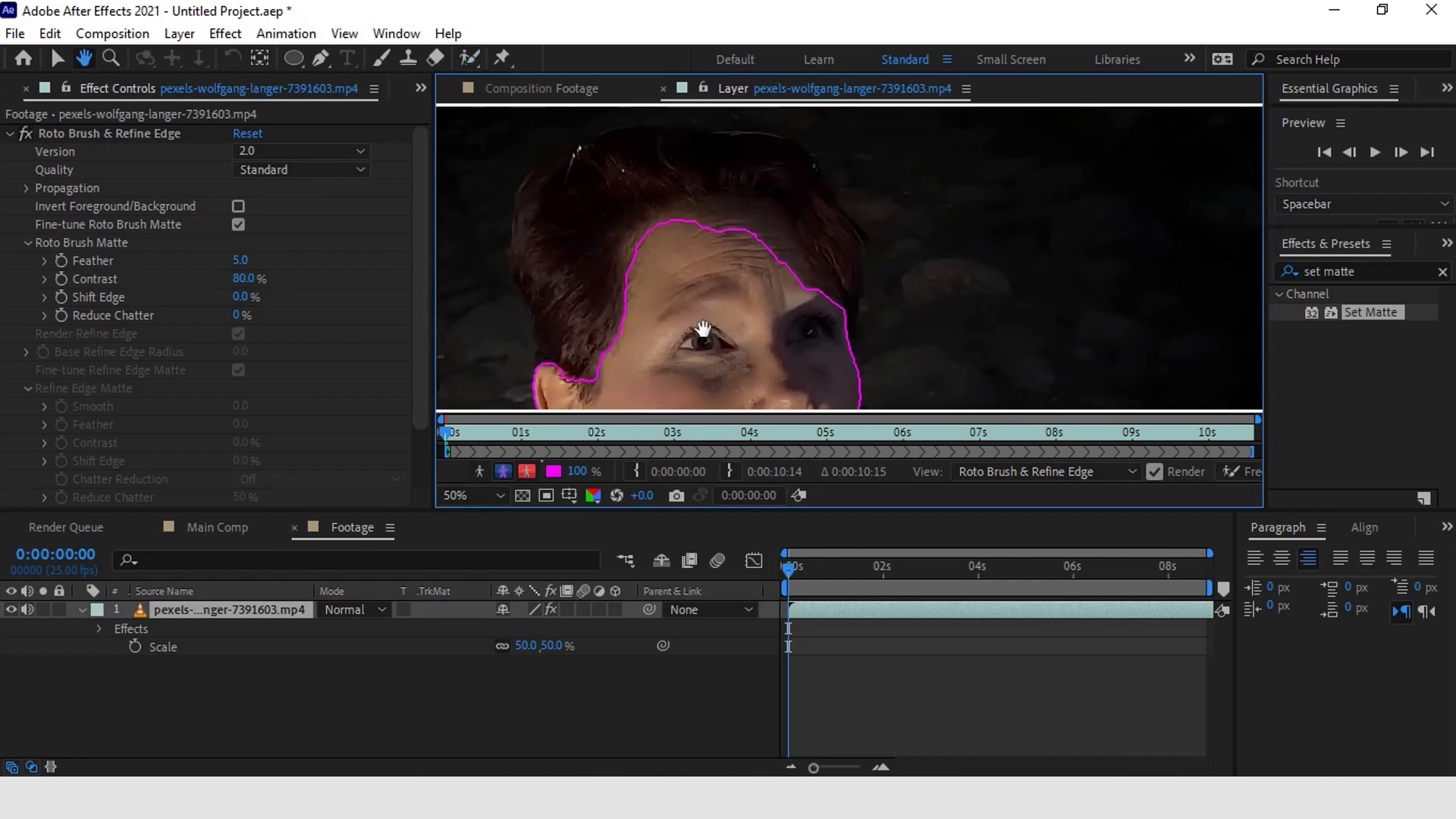
{"action": "left_click_drag", "start_coordinate": [580, 385], "coordinate": [545, 201]}
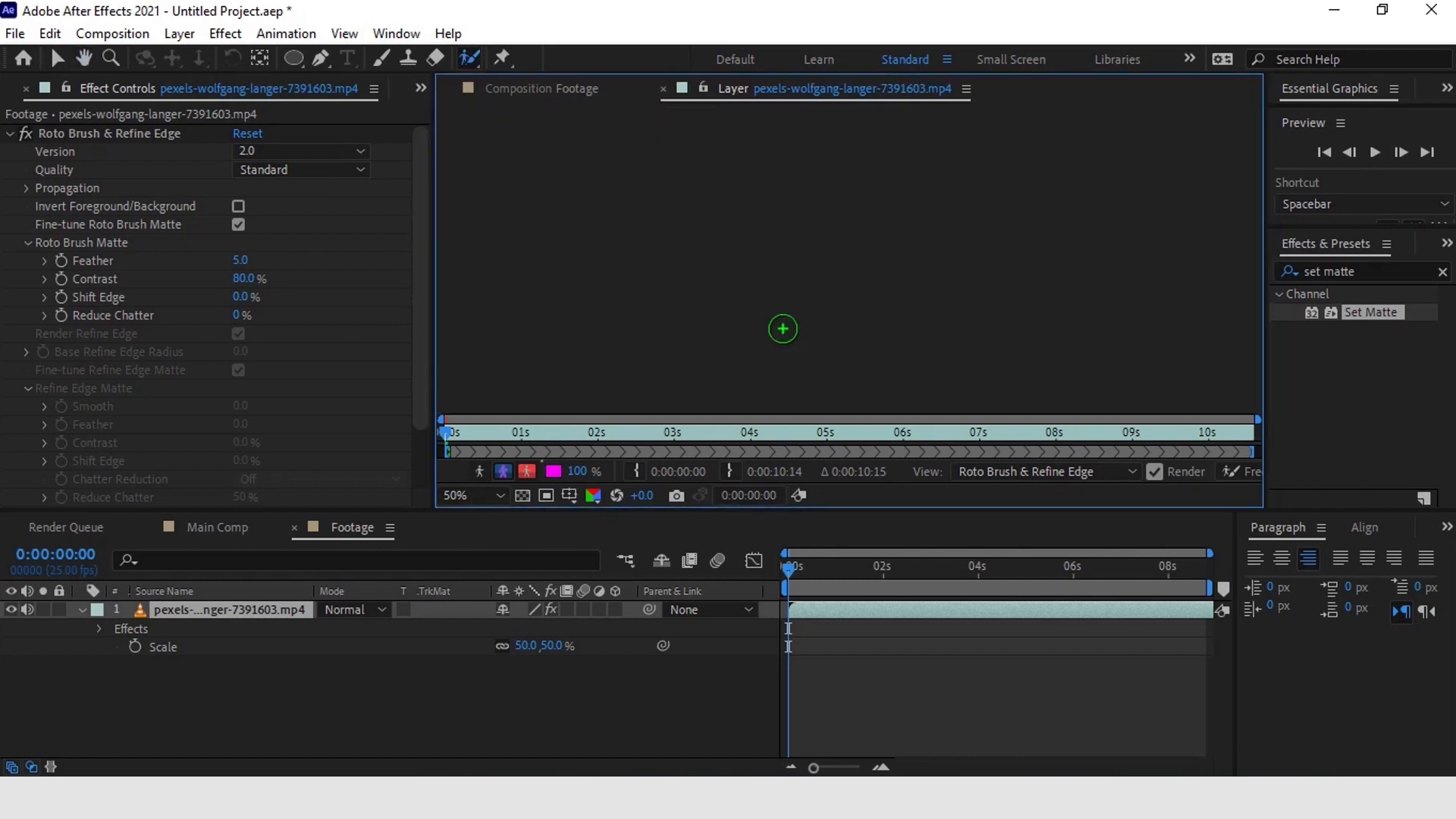
Step: At 0:00:05:08, extend the Roto Brush foreground to fill the gap between the forearms and complete the torso
{"action": "left_click_drag", "start_coordinate": [796, 156], "coordinate": [846, 261]}
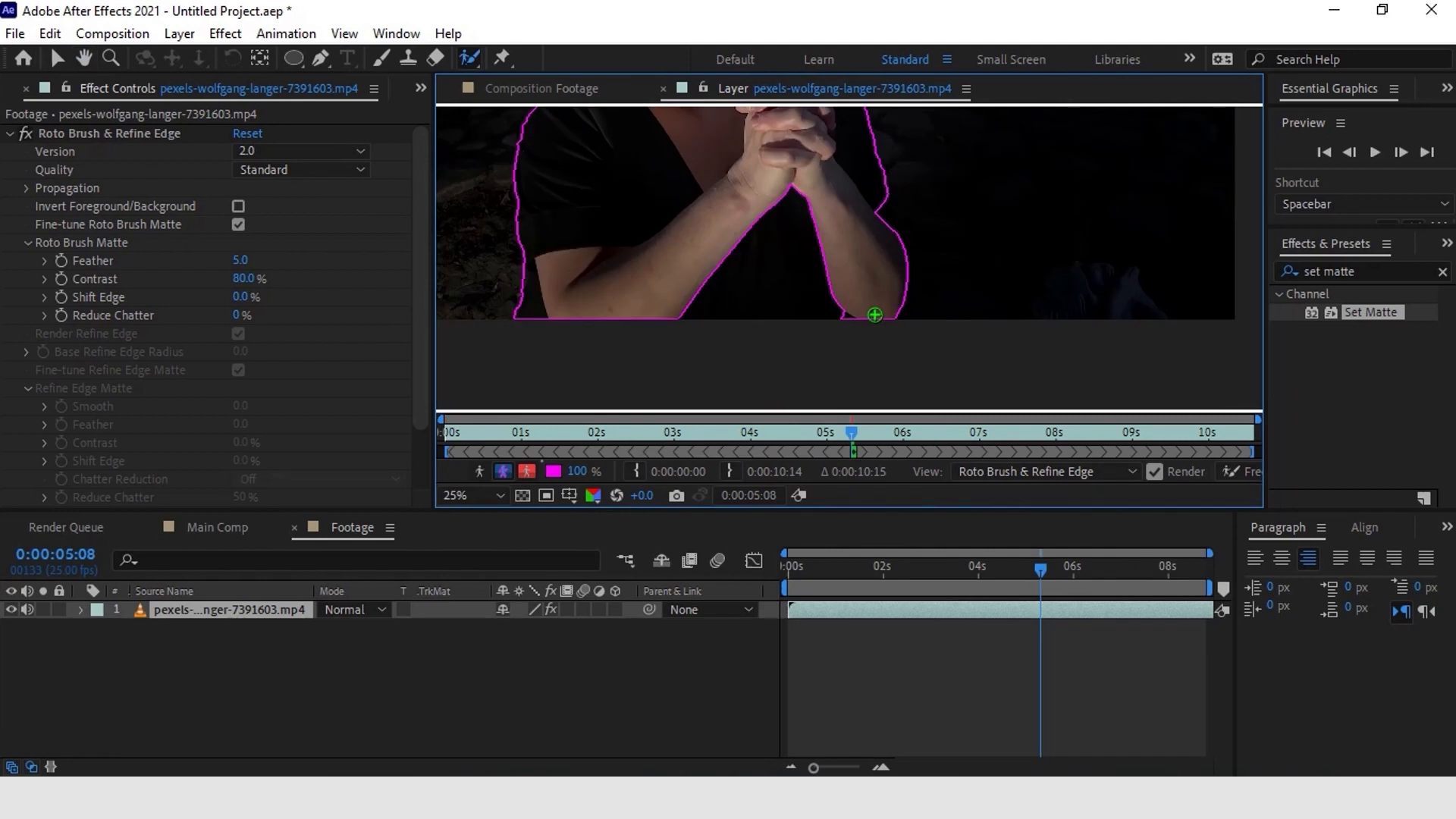
{"action": "left_click_drag", "start_coordinate": [744, 223], "coordinate": [880, 292]}
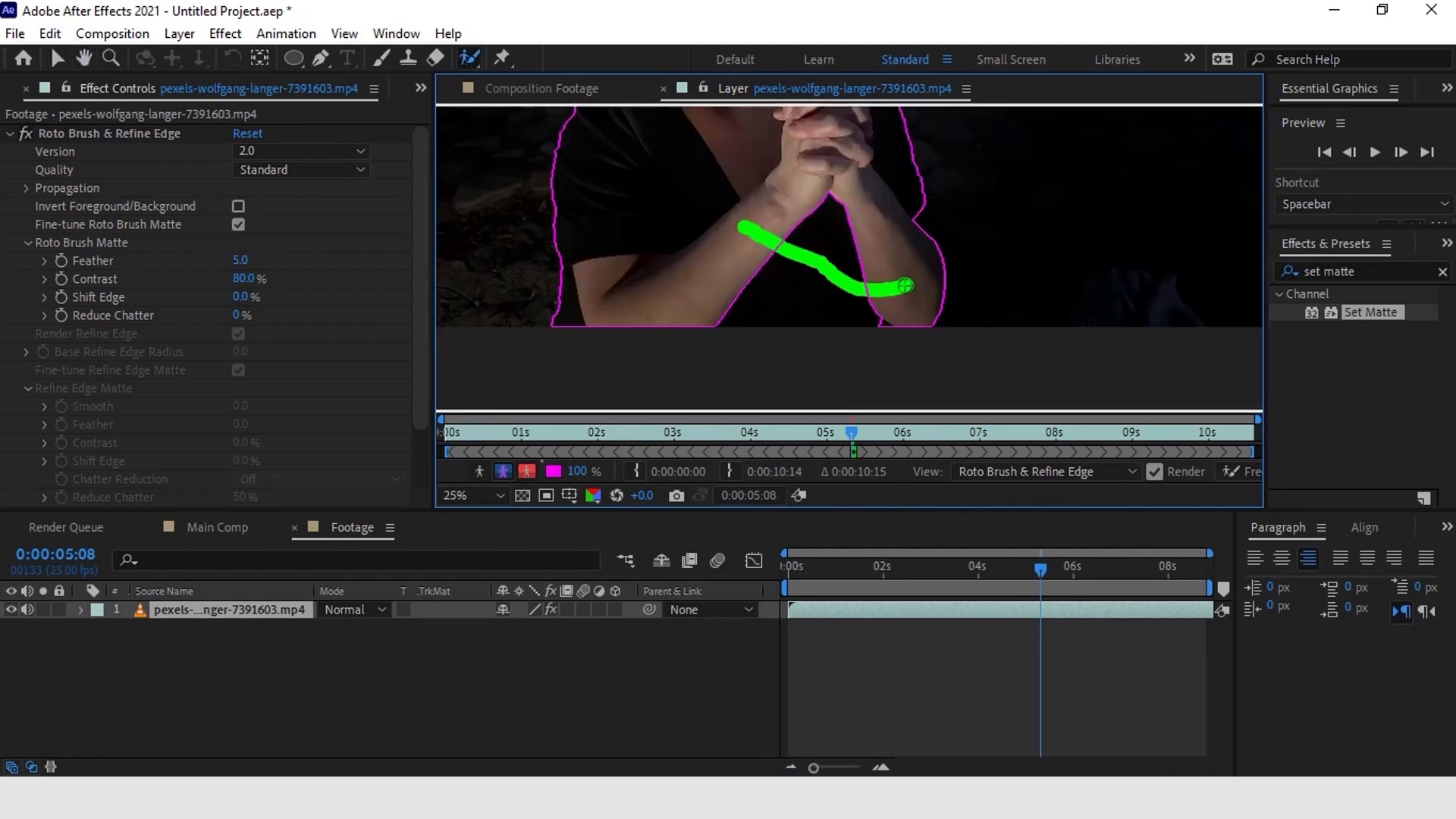
{"action": "scroll", "coordinate": [922, 364], "scroll_direction": "down", "scroll_amount": 1}
{"action": "left_click_drag", "start_coordinate": [920, 338], "coordinate": [917, 380]}
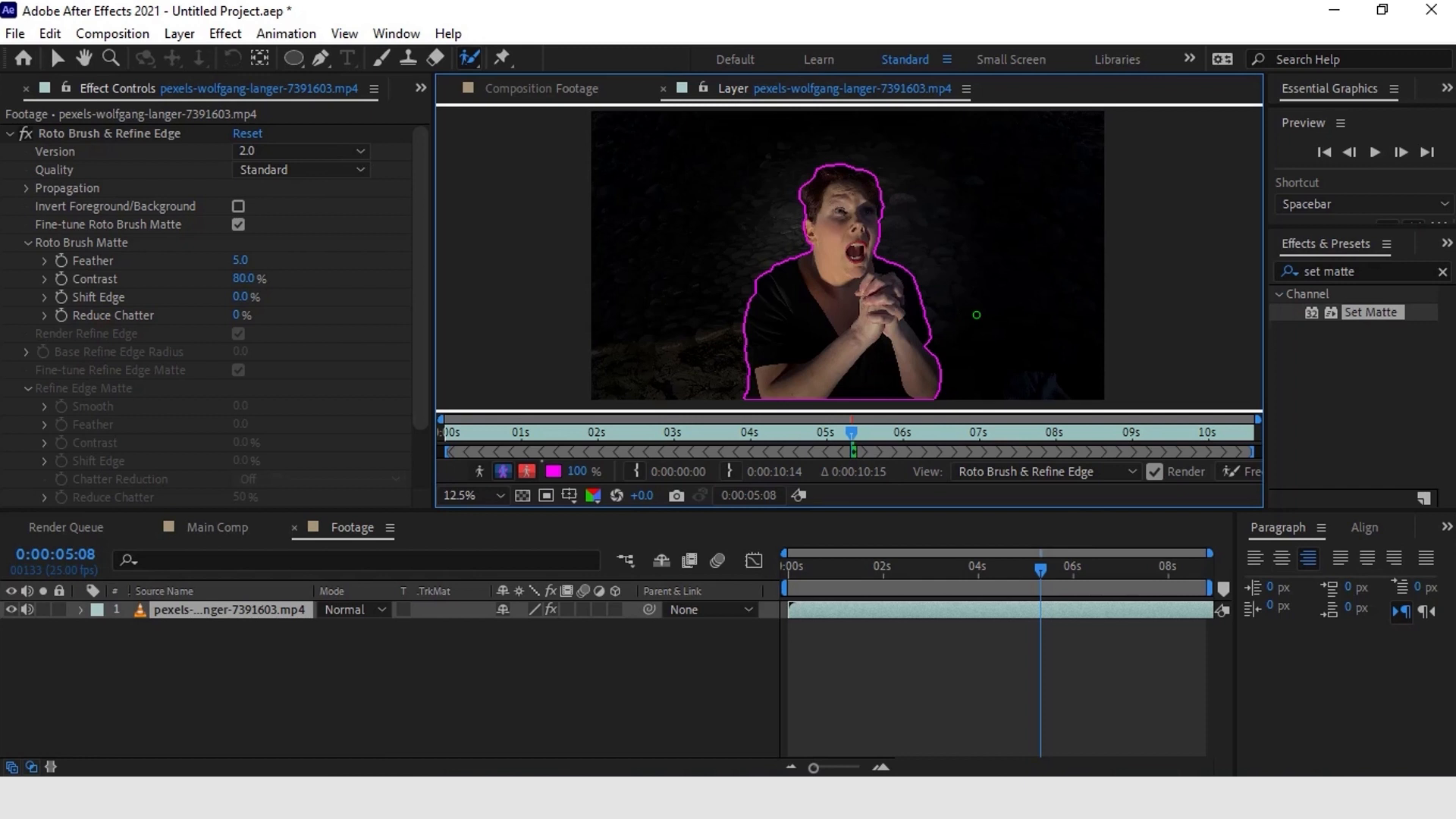
Step: Advance frame by frame to 0:00:05:11, propagate the Roto Brush matte across the clip, and return to the first frame
{"action": "left_click", "coordinate": [1404, 144]}
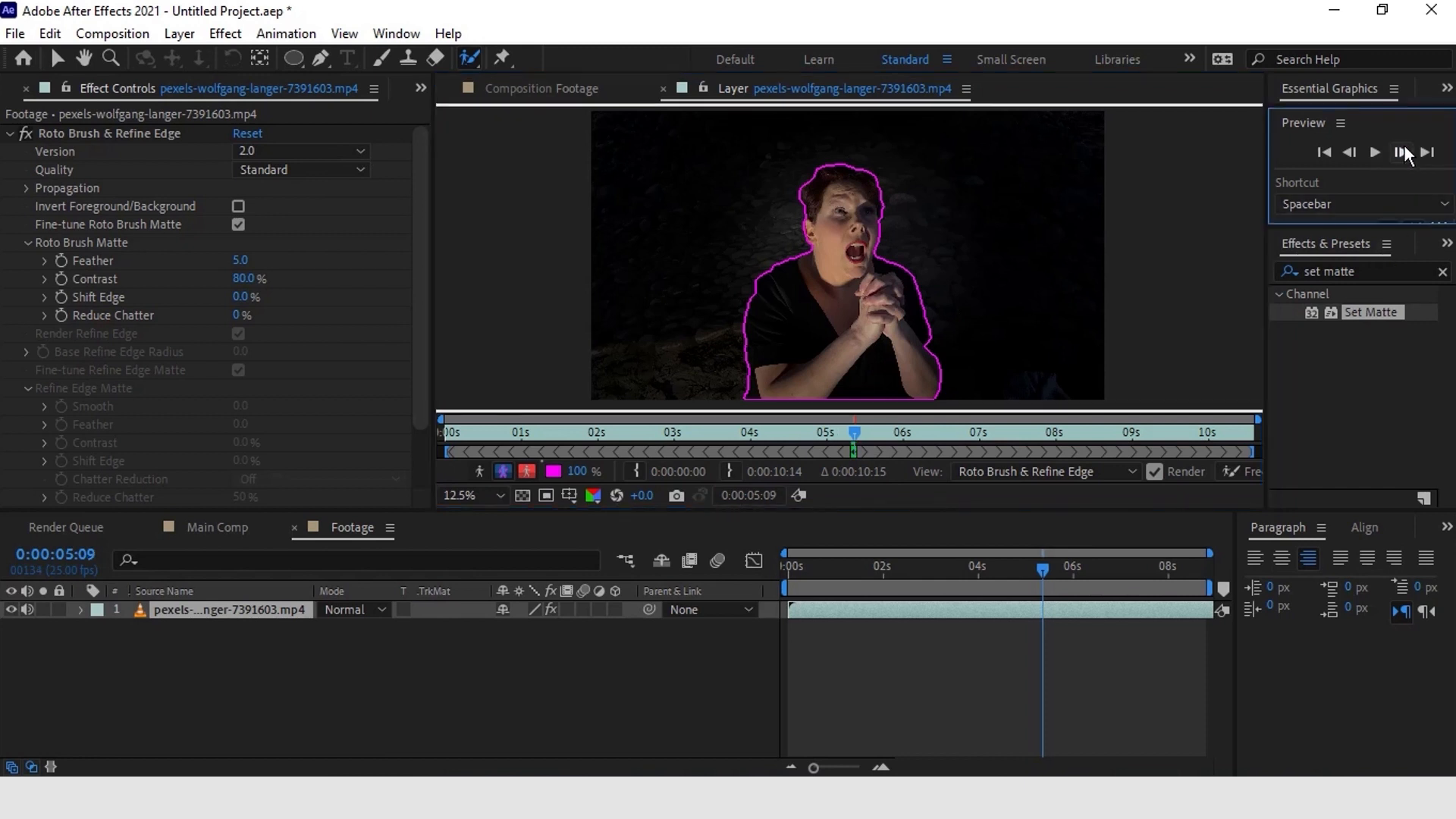
{"action": "left_click", "coordinate": [1404, 144]}
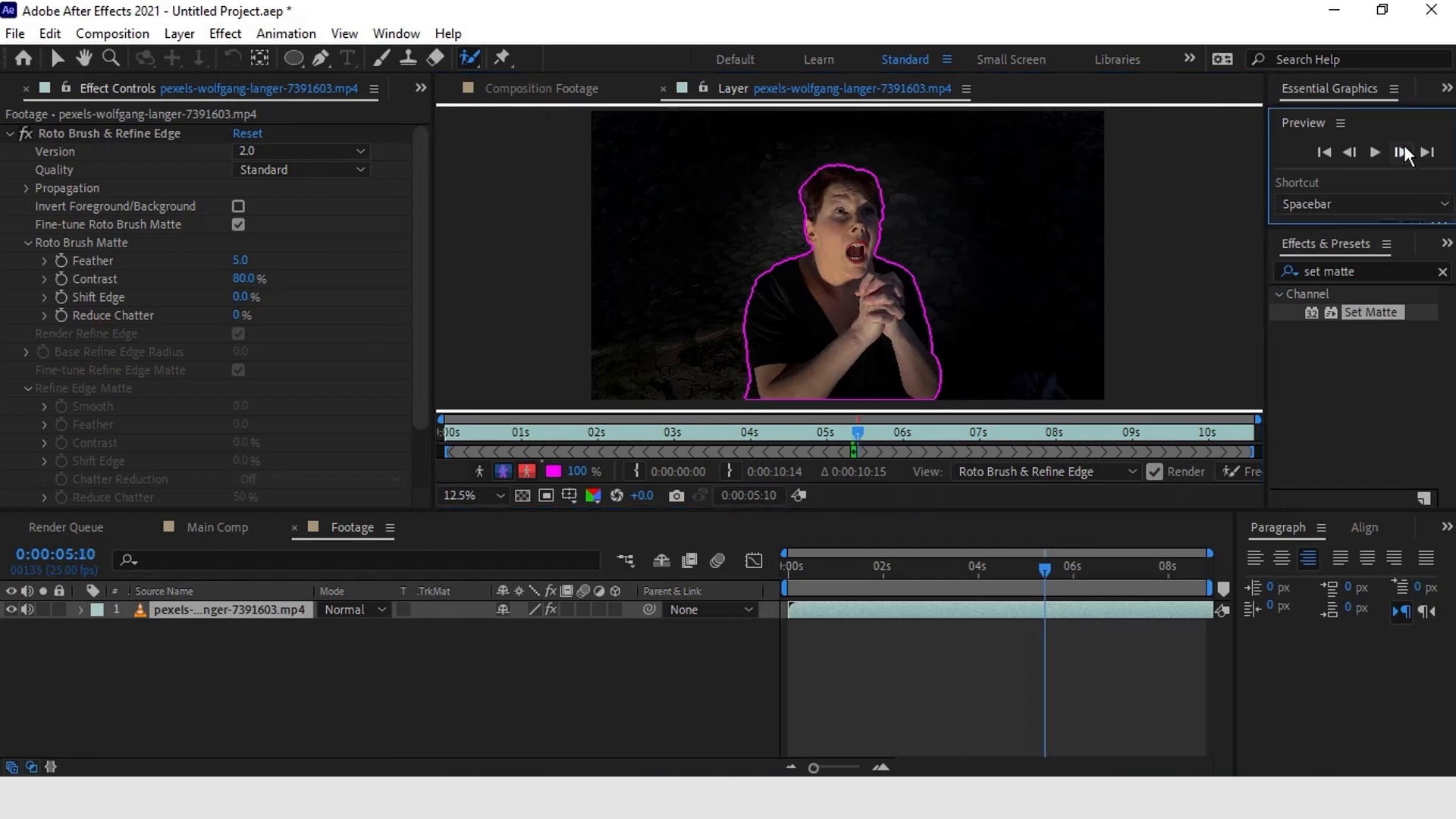
{"action": "left_click", "coordinate": [1403, 144]}
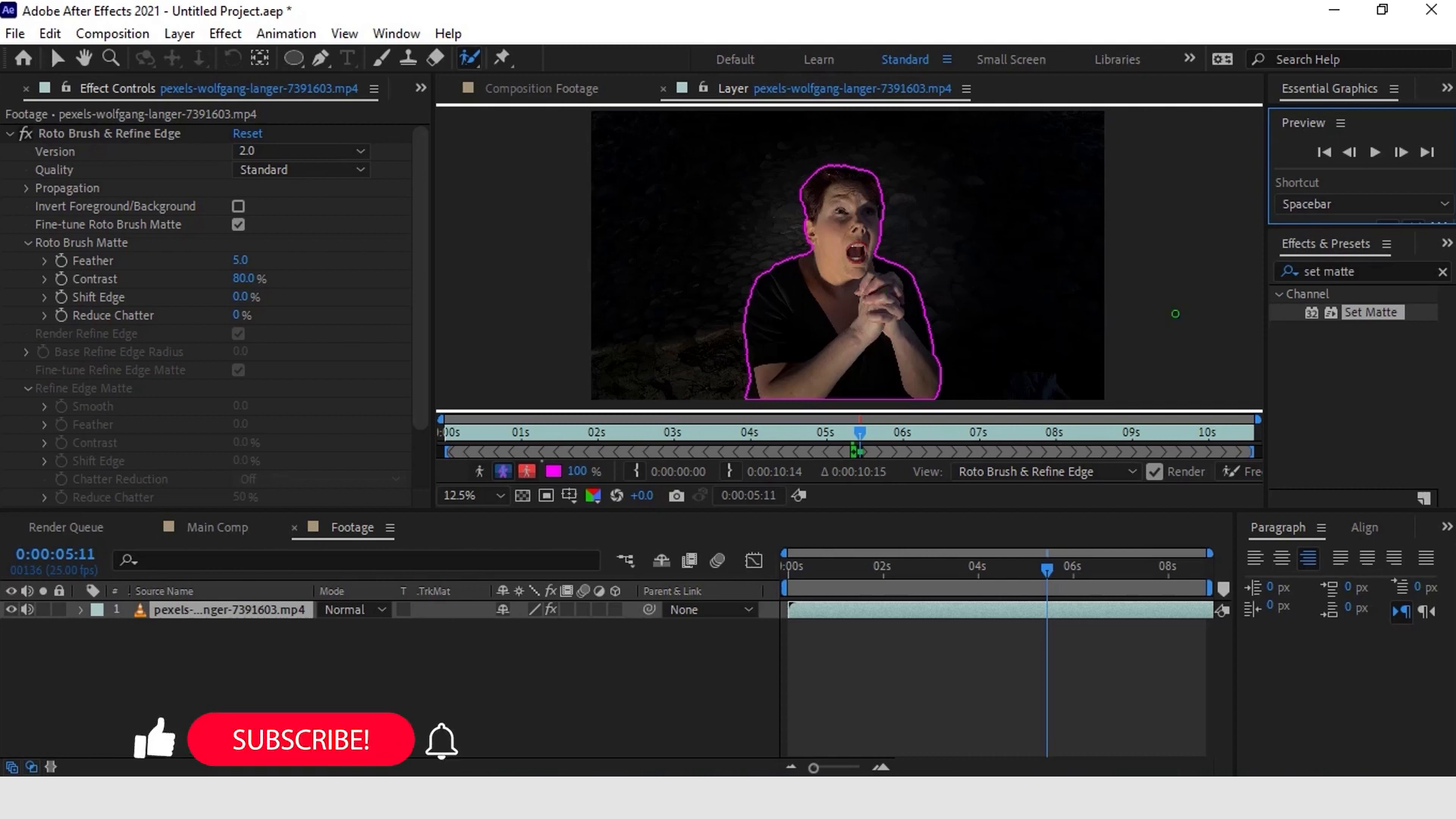
{"action": "left_click", "coordinate": [1379, 155]}
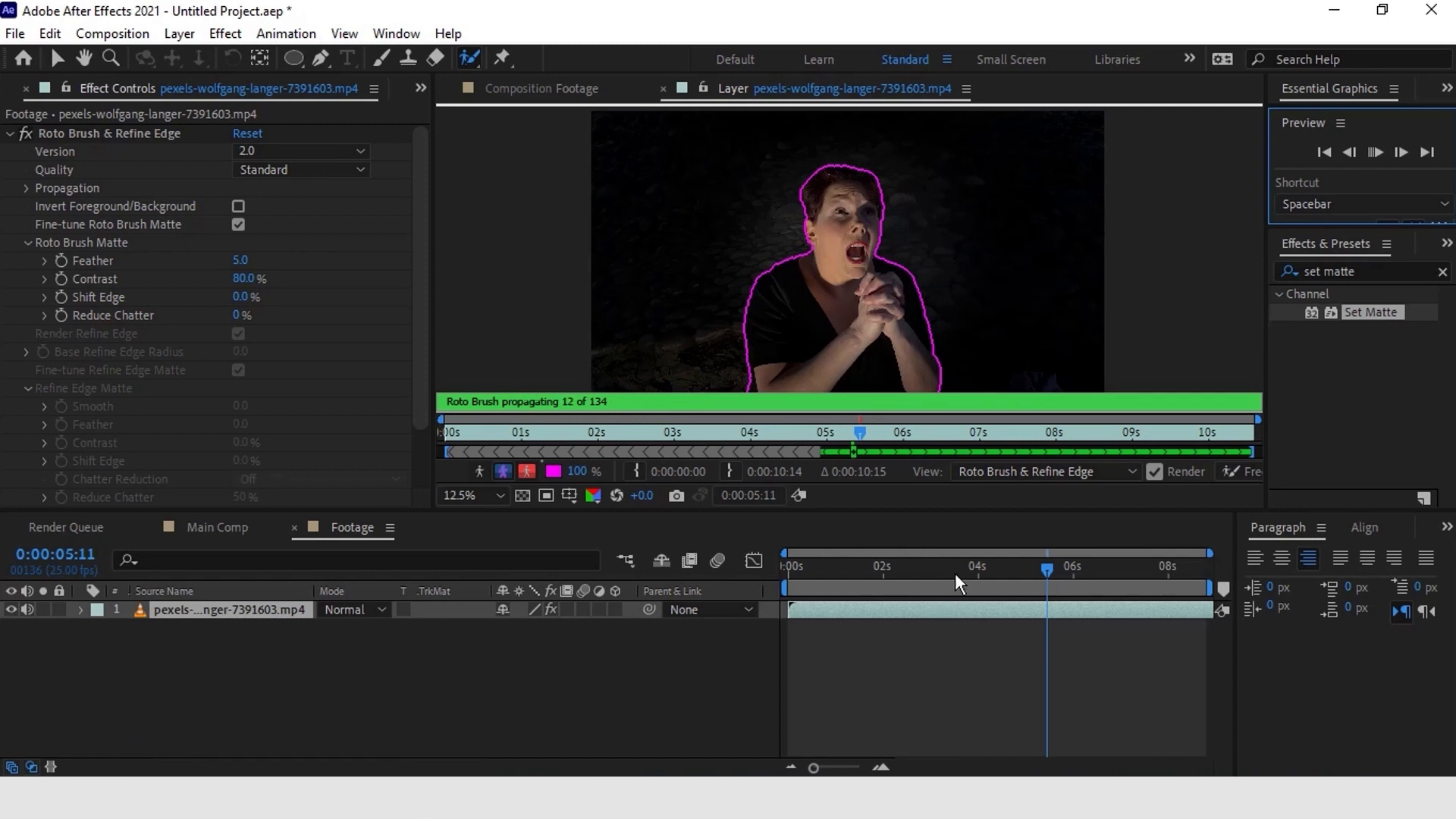
{"action": "left_click_drag", "start_coordinate": [861, 434], "coordinate": [711, 431]}
{"action": "left_click_drag", "start_coordinate": [566, 428], "coordinate": [434, 431]}
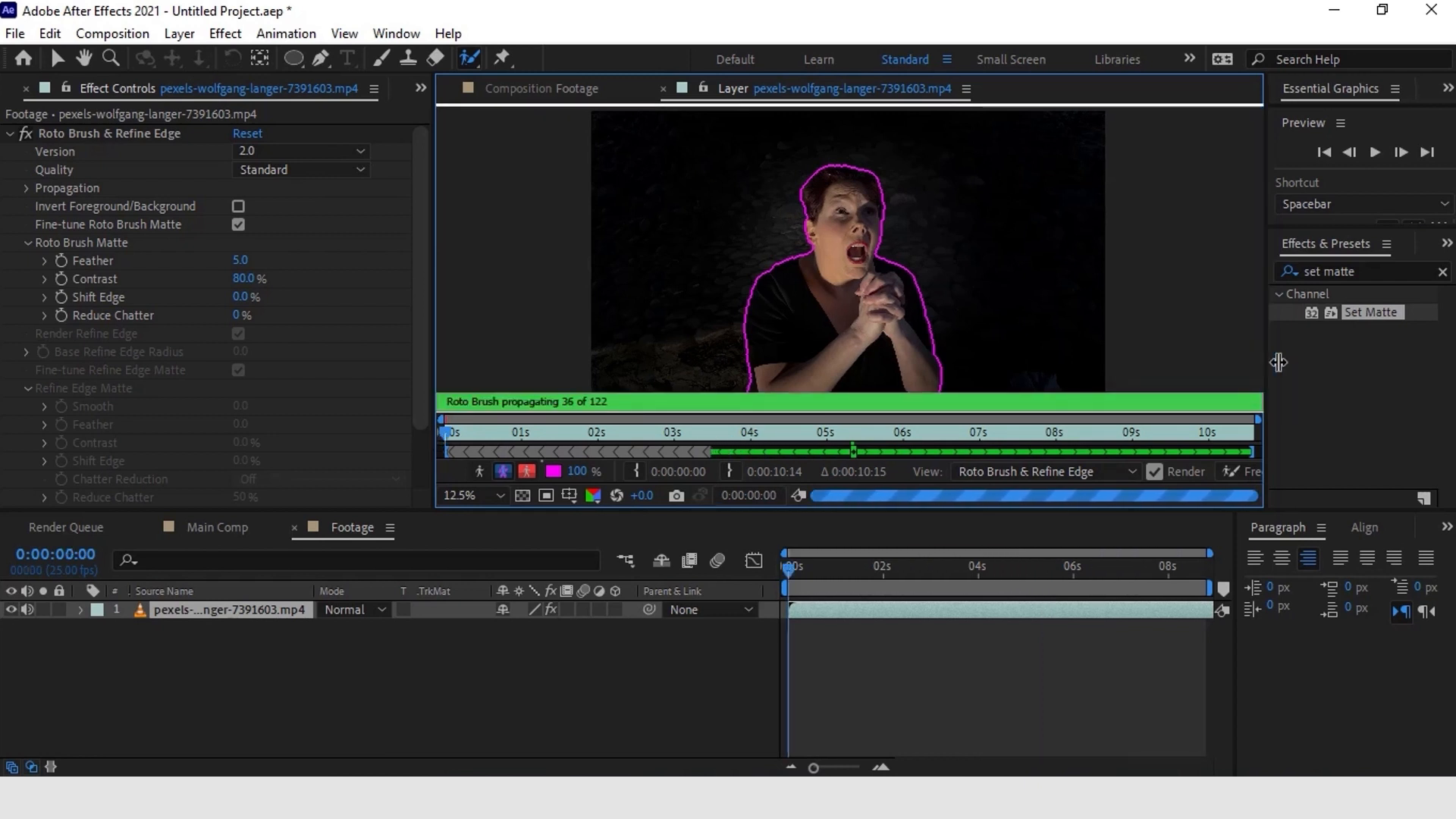
{"action": "left_click_drag", "start_coordinate": [1265, 303], "coordinate": [1303, 303]}
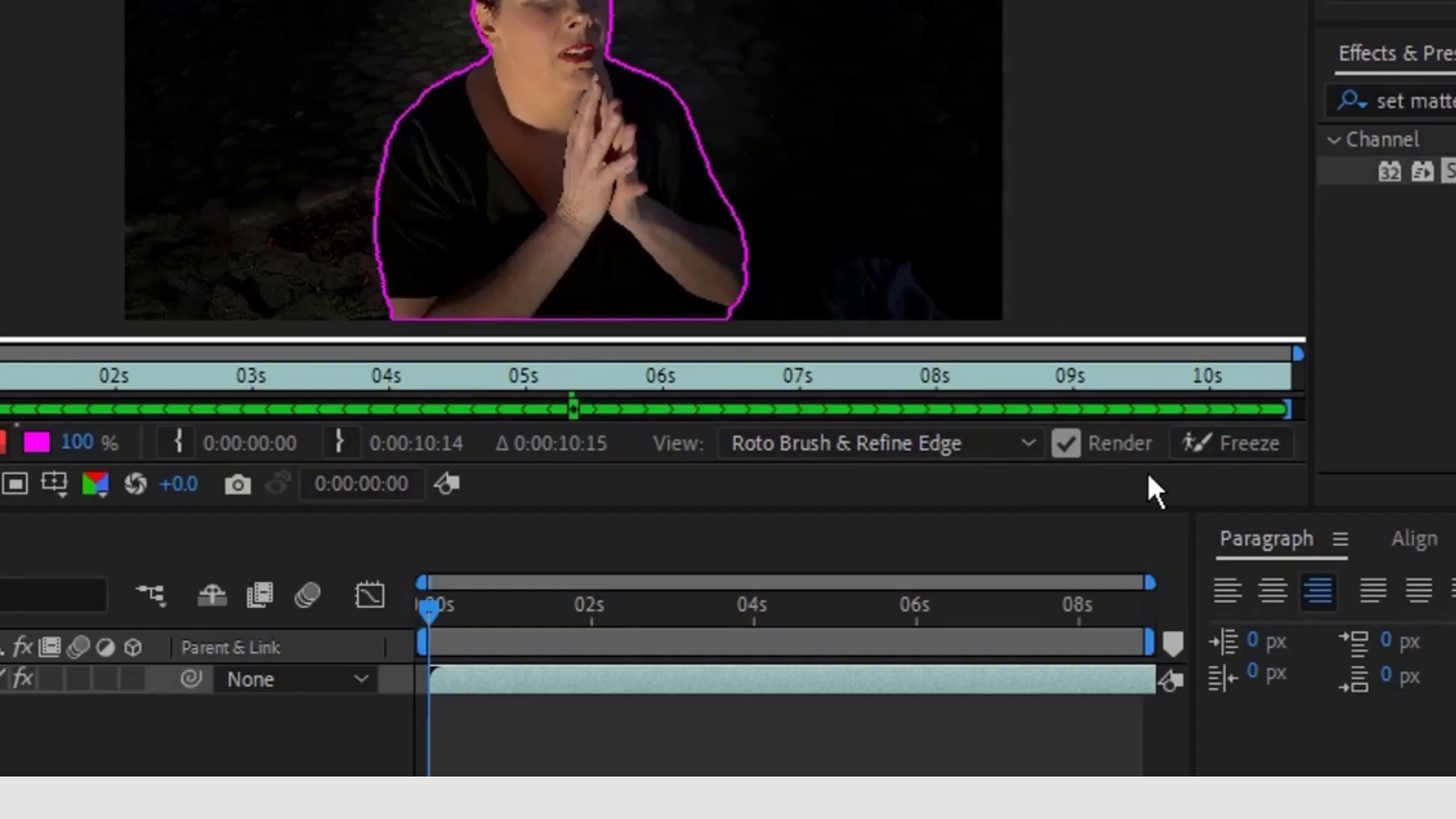
Step: Freeze the Roto Brush propagation and show the cut-out in the Footage composition against the transparency grid
{"action": "left_click", "coordinate": [1221, 446]}
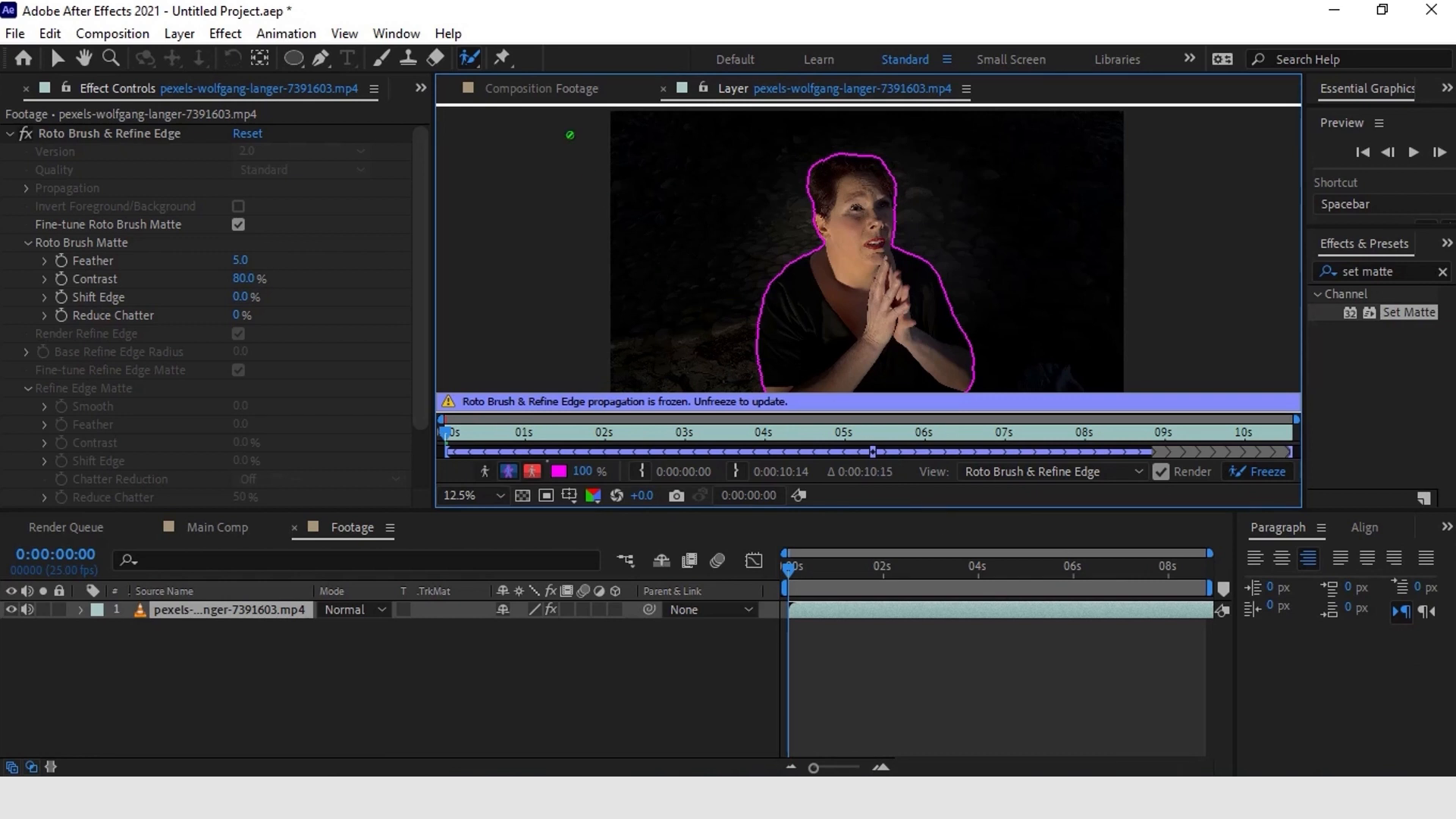
{"action": "left_click", "coordinate": [561, 91]}
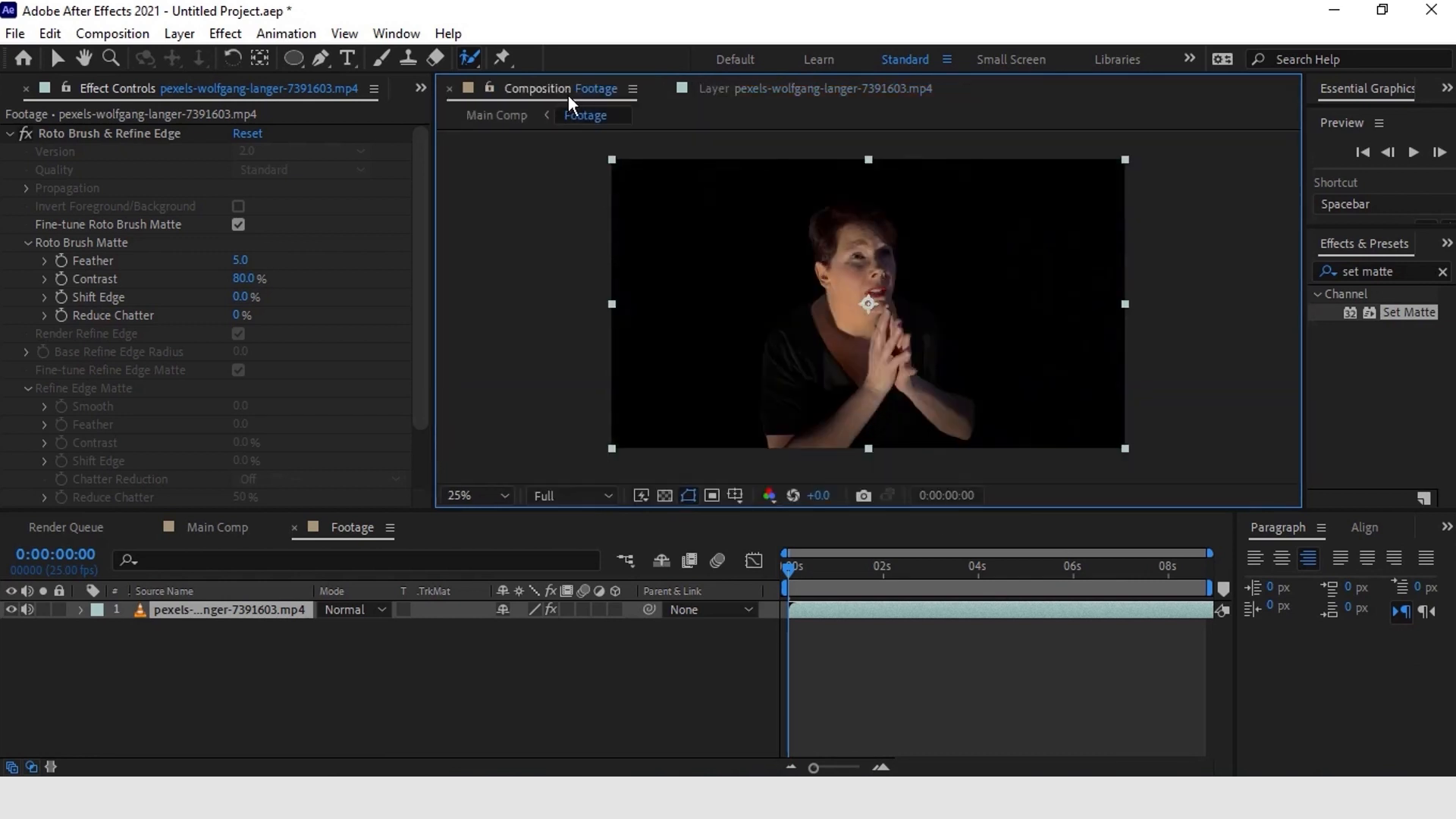
{"action": "left_click", "coordinate": [671, 491]}
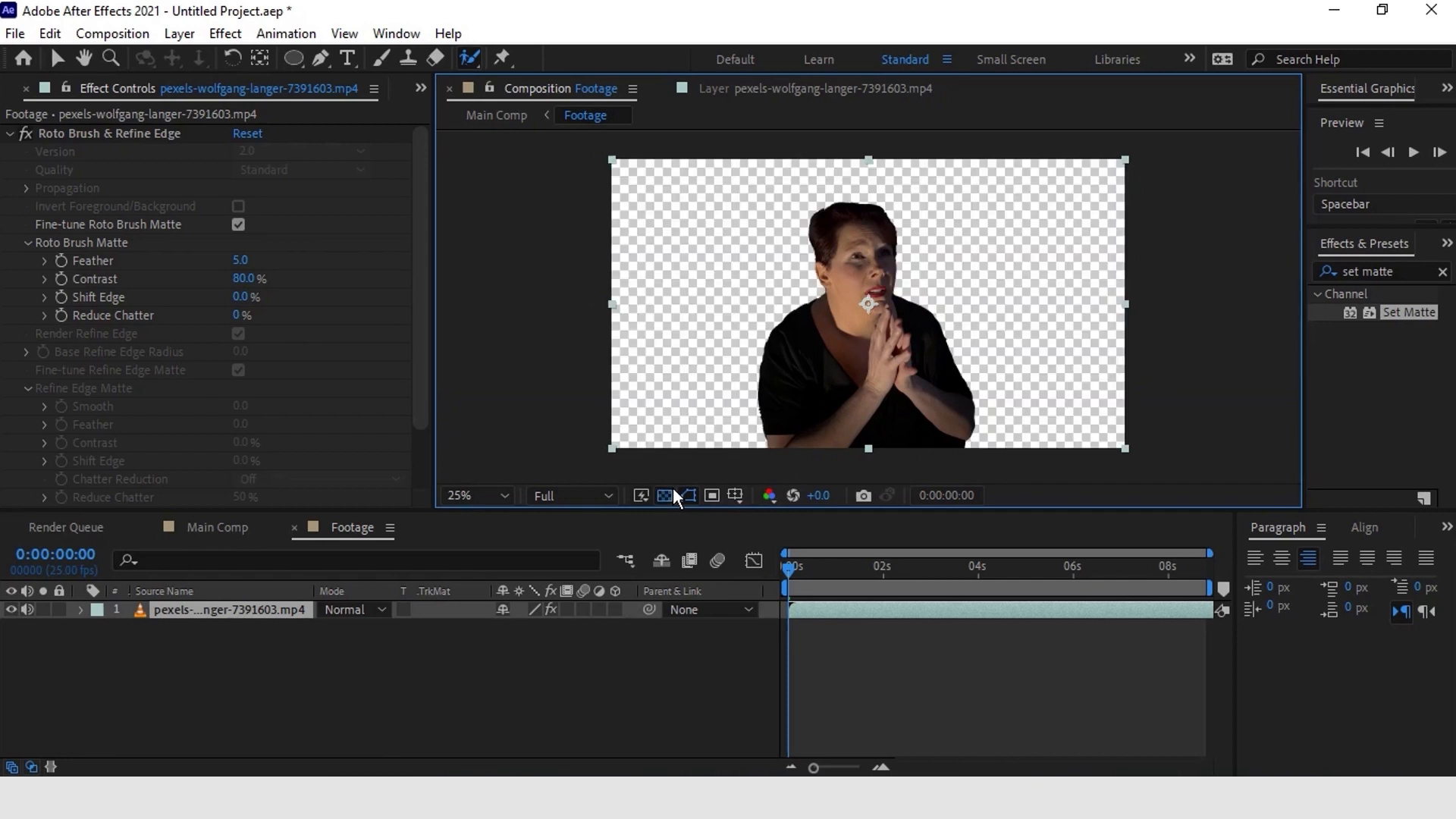
Step: Check the cut-out up to 0:00:05:18 and add the Footage composition to the render queue
{"action": "left_click", "coordinate": [807, 572]}
{"action": "left_click_drag", "start_coordinate": [807, 572], "coordinate": [1058, 565]}
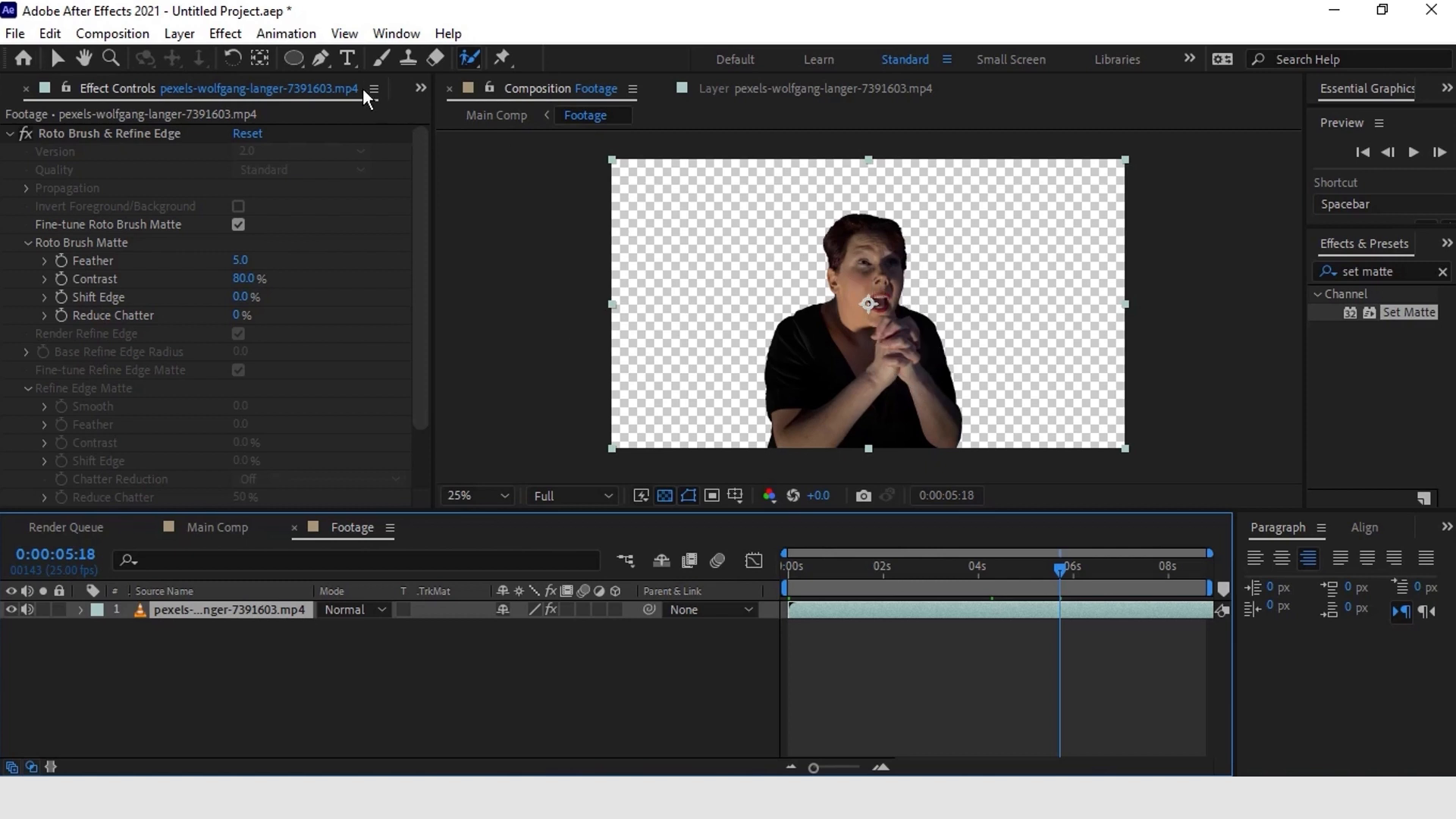
{"action": "left_click", "coordinate": [110, 35]}
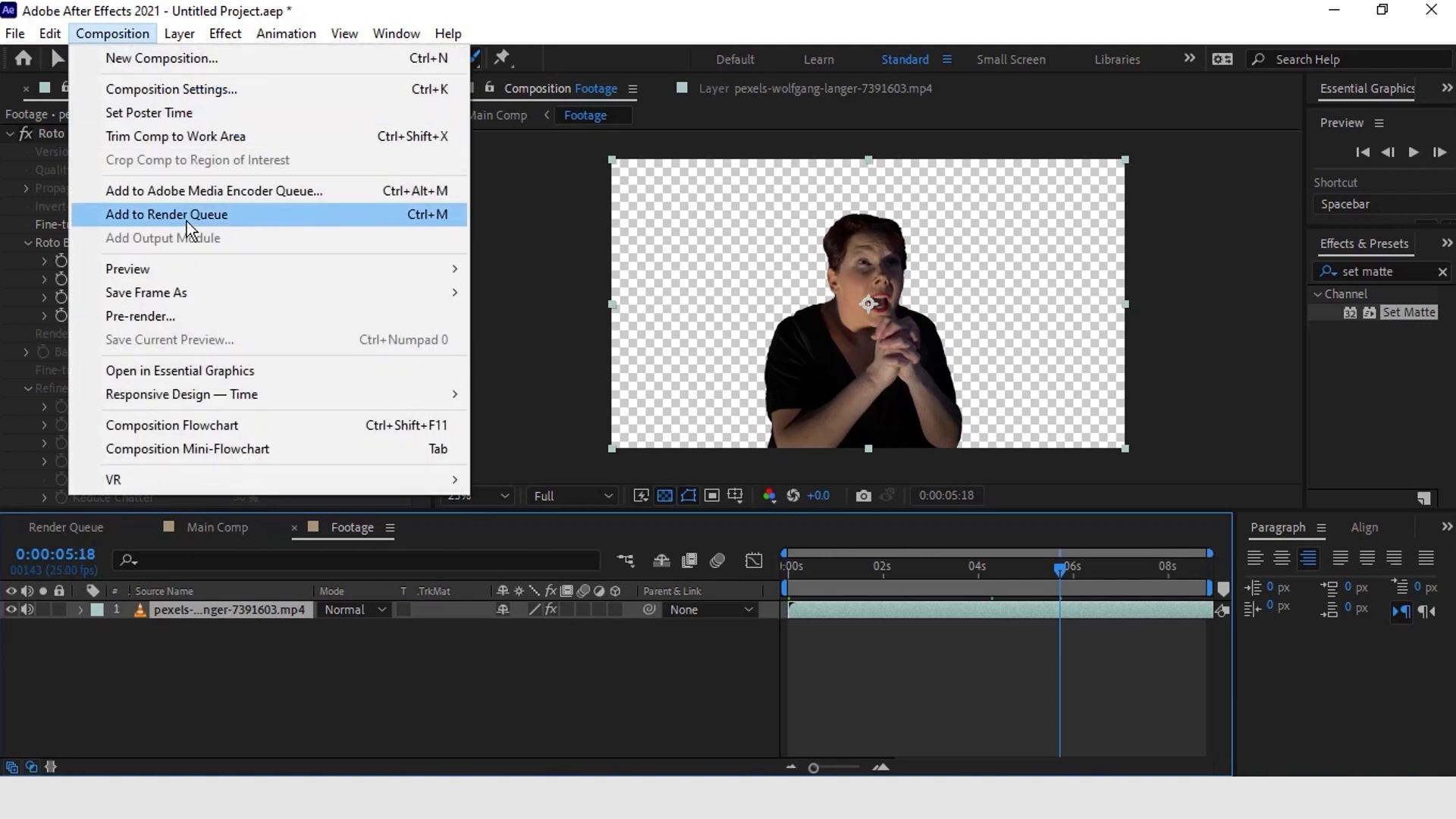
{"action": "left_click", "coordinate": [185, 220]}
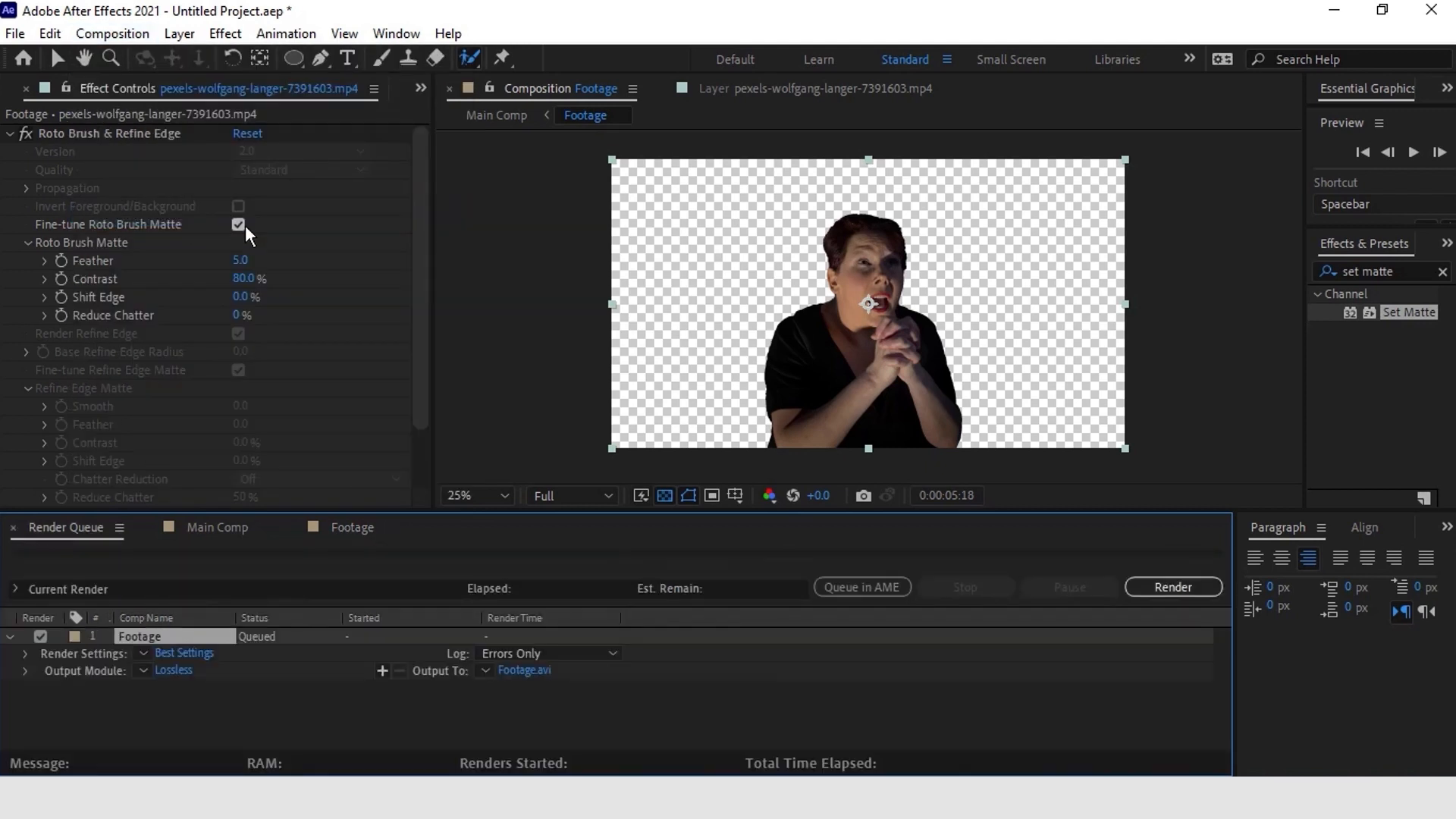
Step: Configure the Footage render's output module with the QuickTime format and RGB + Alpha channels
{"action": "left_click", "coordinate": [173, 670]}
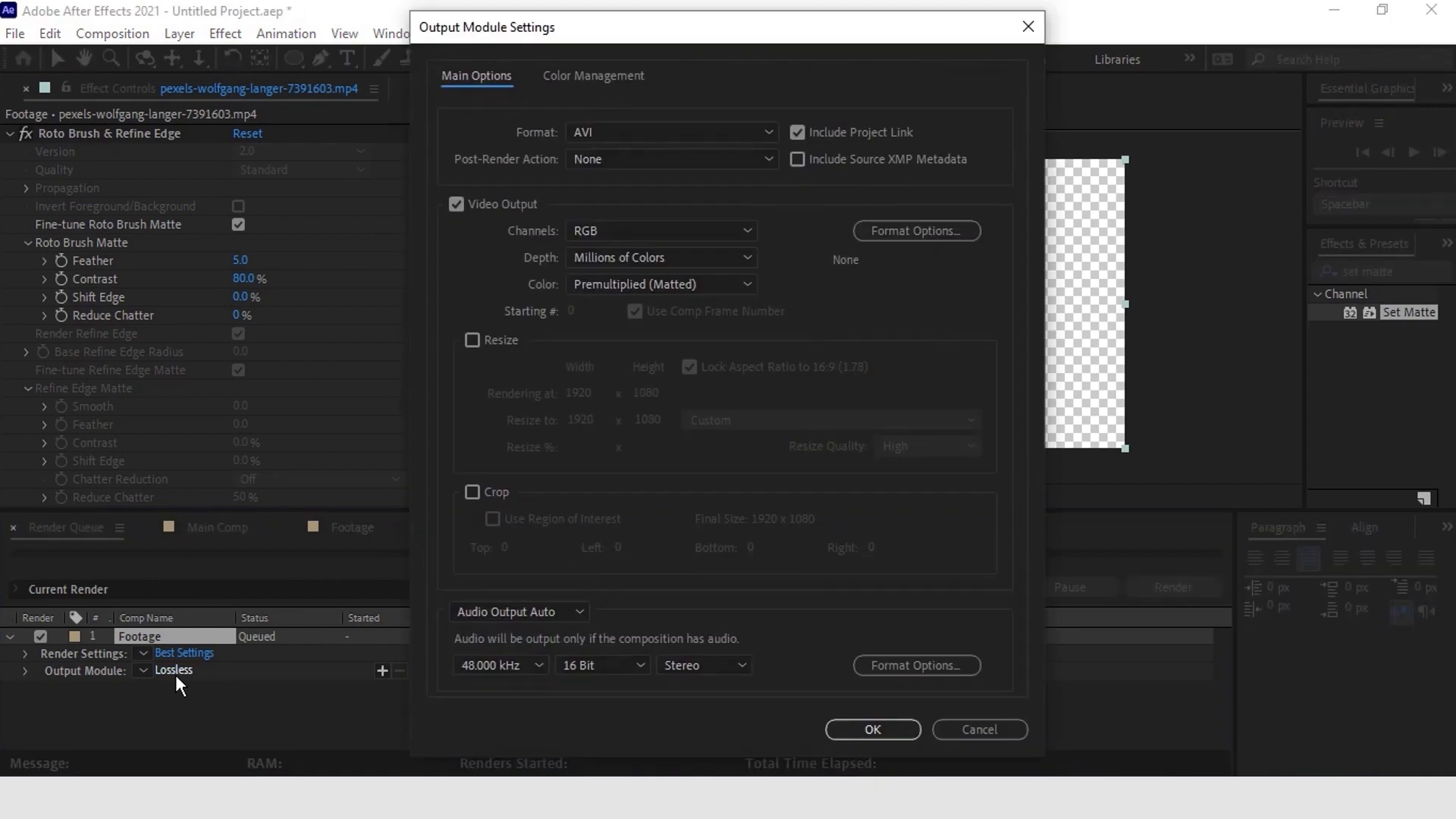
{"action": "left_click", "coordinate": [625, 127]}
{"action": "left_click", "coordinate": [618, 370]}
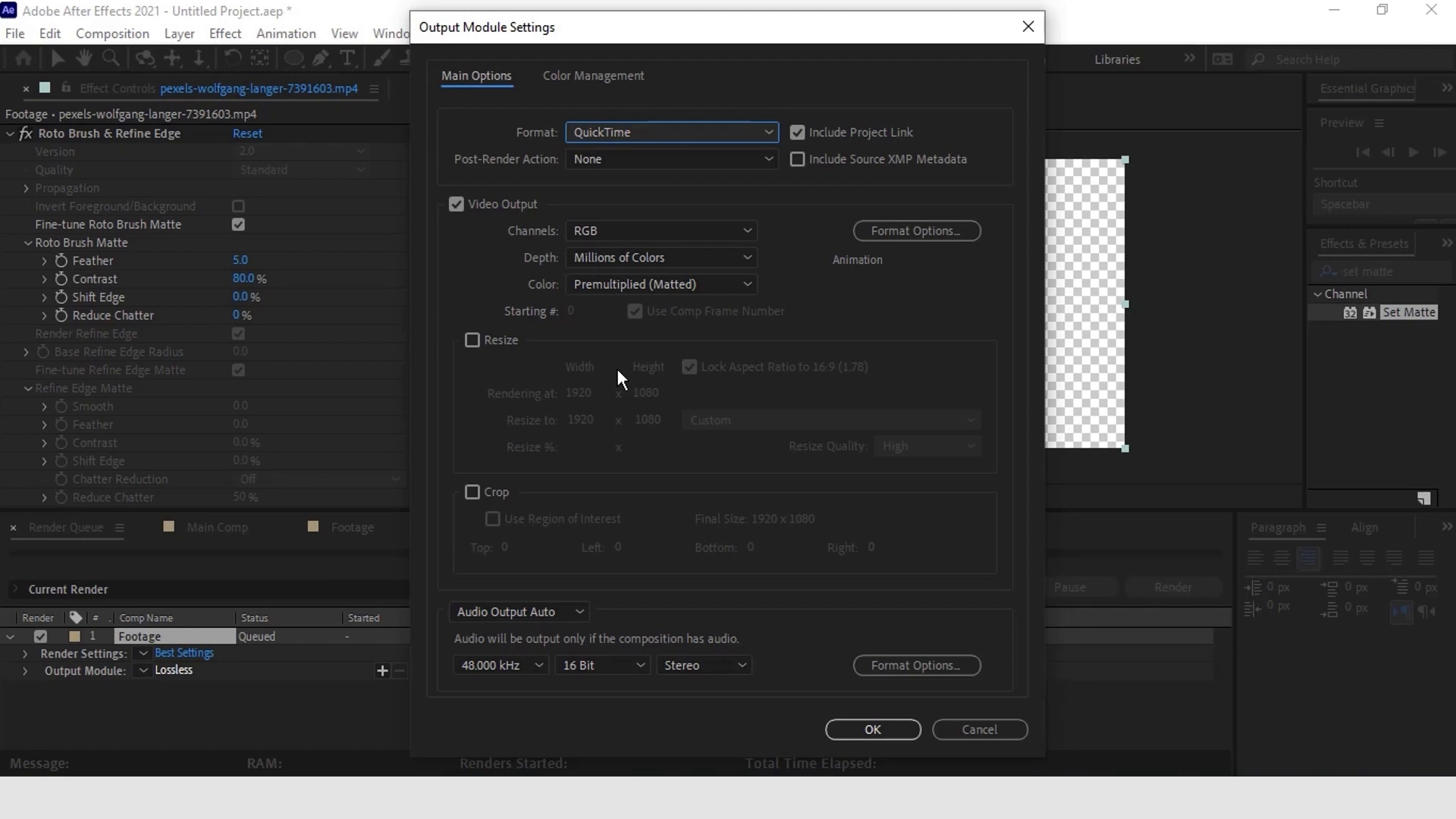
{"action": "left_click", "coordinate": [644, 231]}
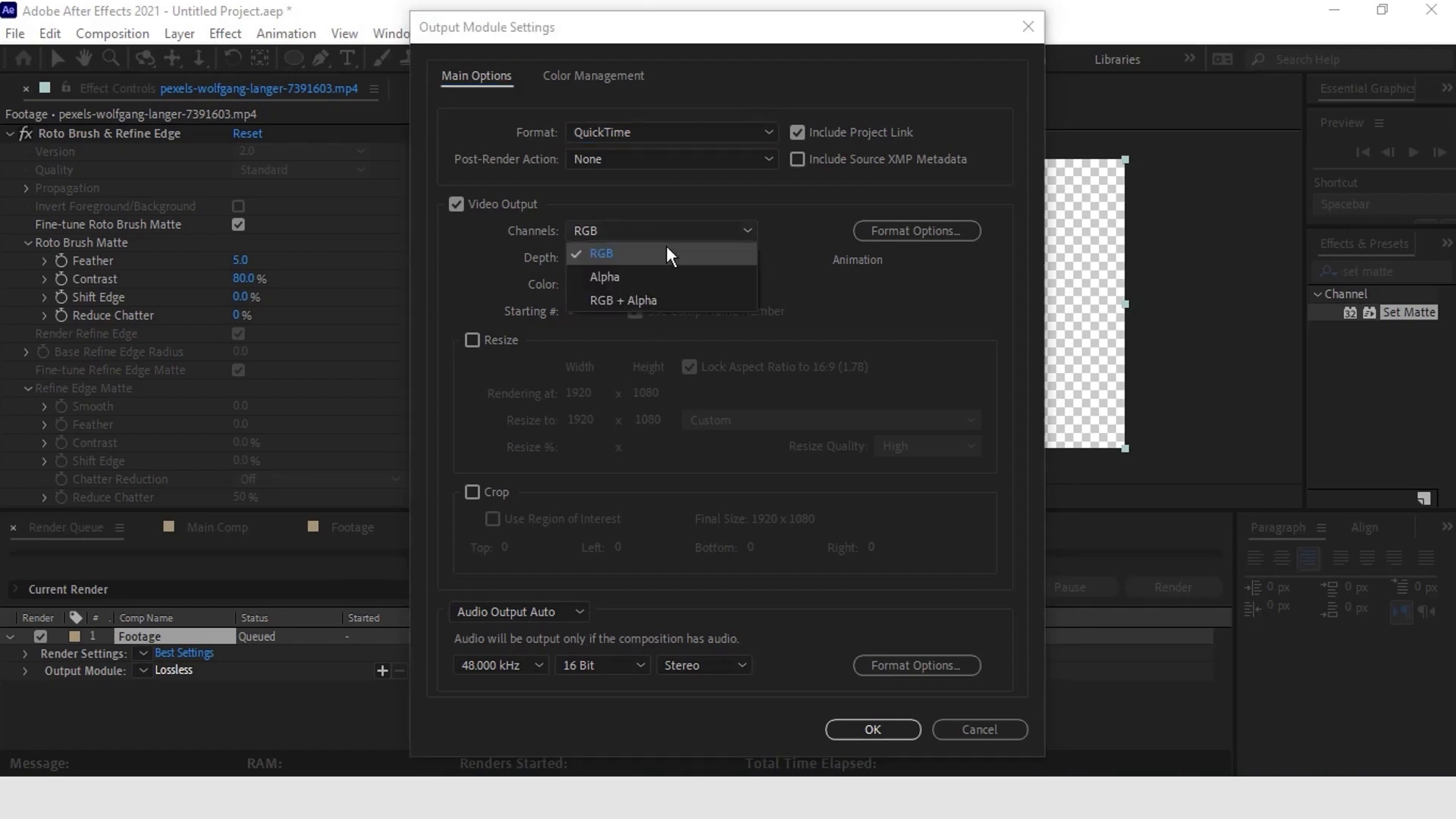
{"action": "left_click", "coordinate": [639, 302]}
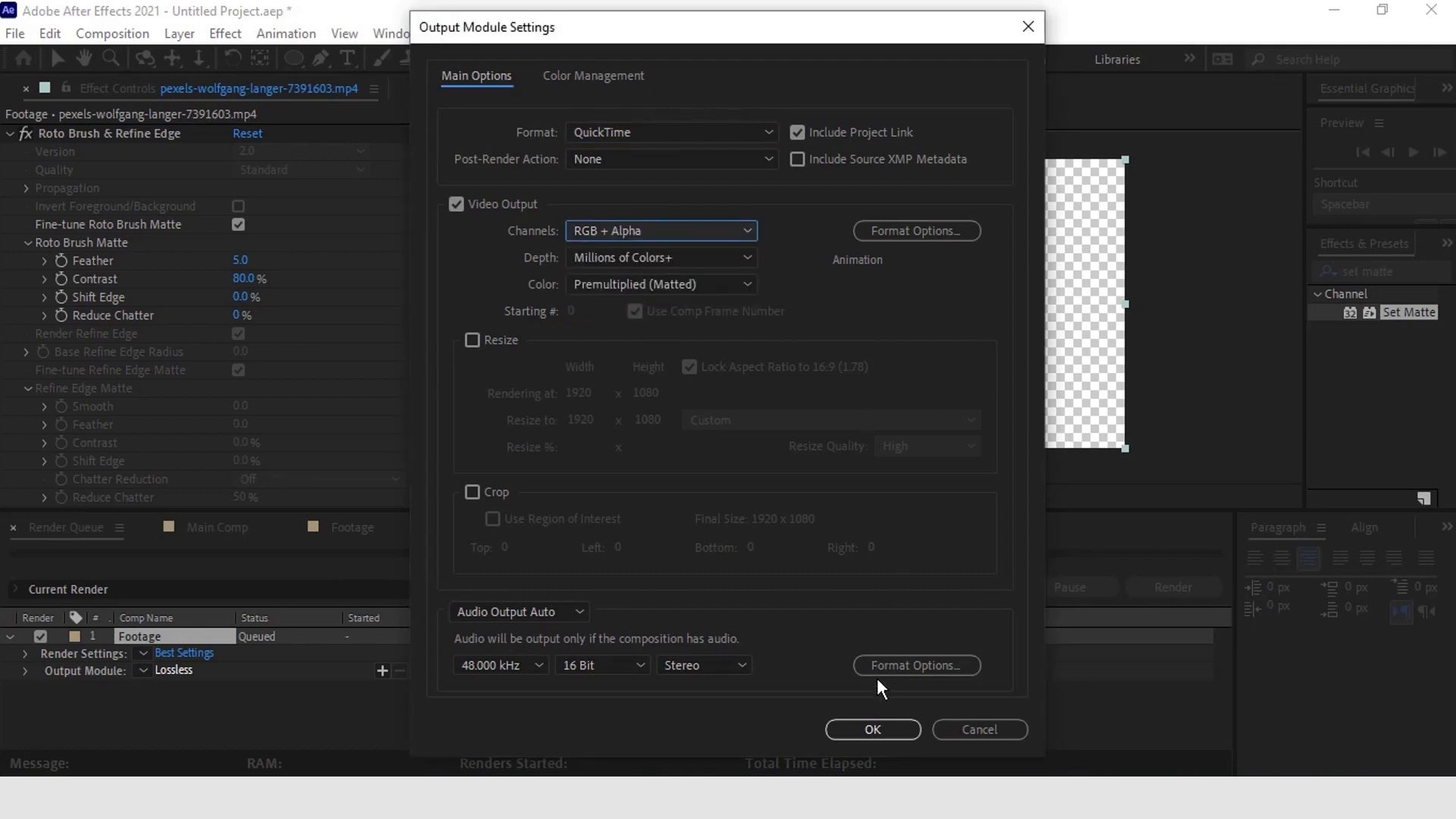
{"action": "left_click", "coordinate": [864, 725]}
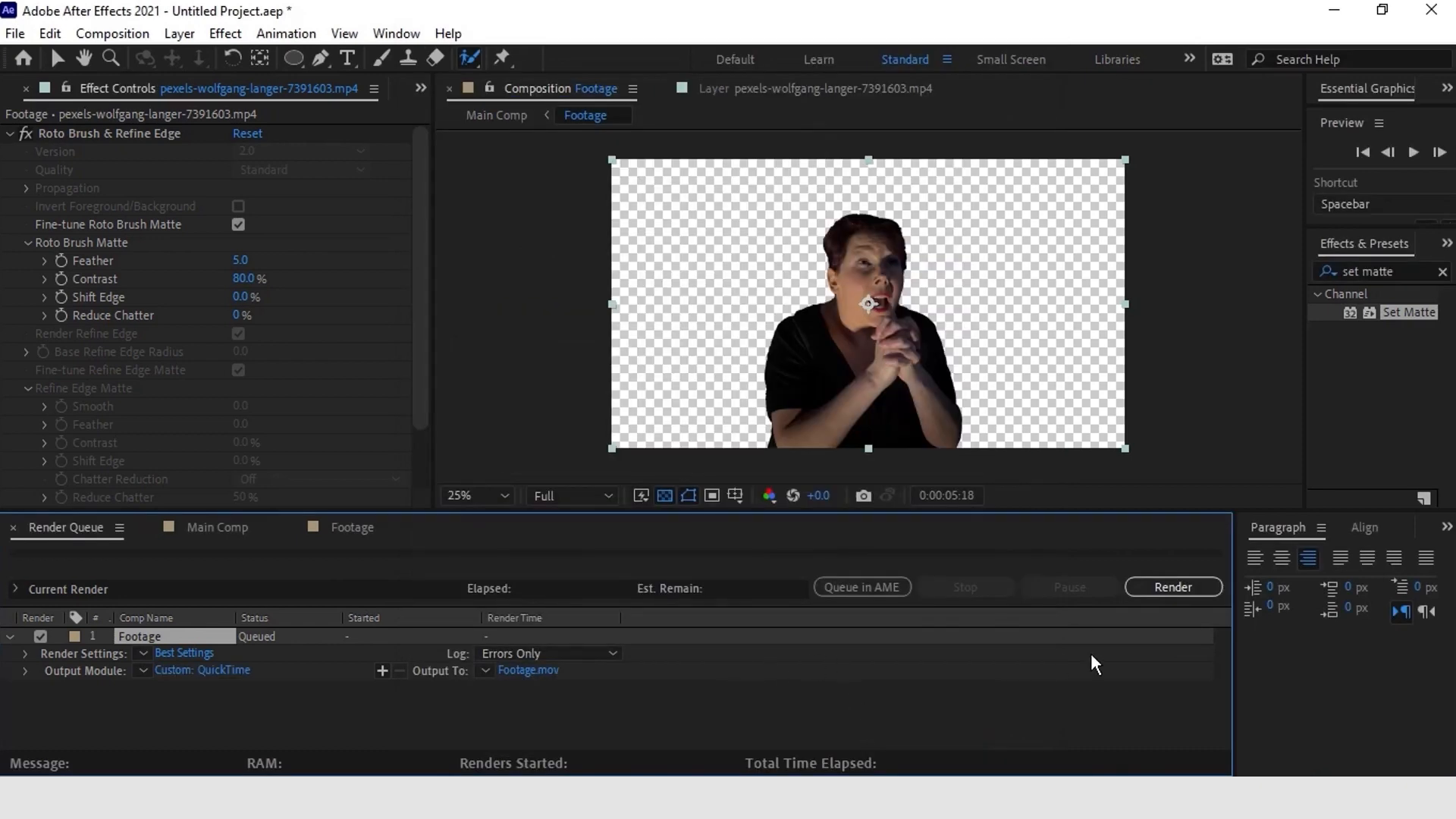
Step: Save the output as Footage.mov in the Tut_29 Footage folder and render the queued composition
{"action": "left_click", "coordinate": [540, 667]}
{"action": "left_click", "coordinate": [551, 580]}
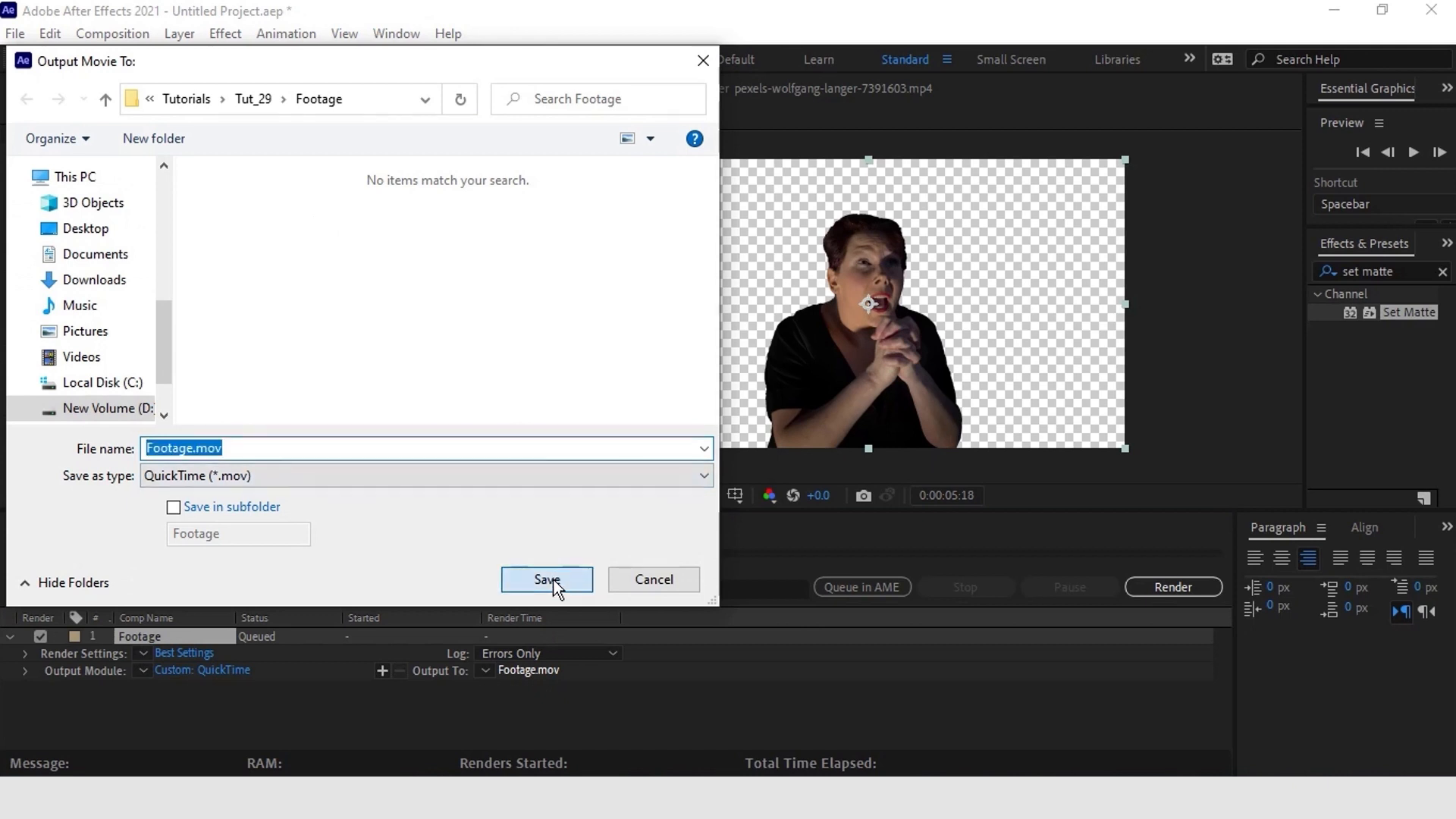
{"action": "left_click", "coordinate": [1194, 594]}
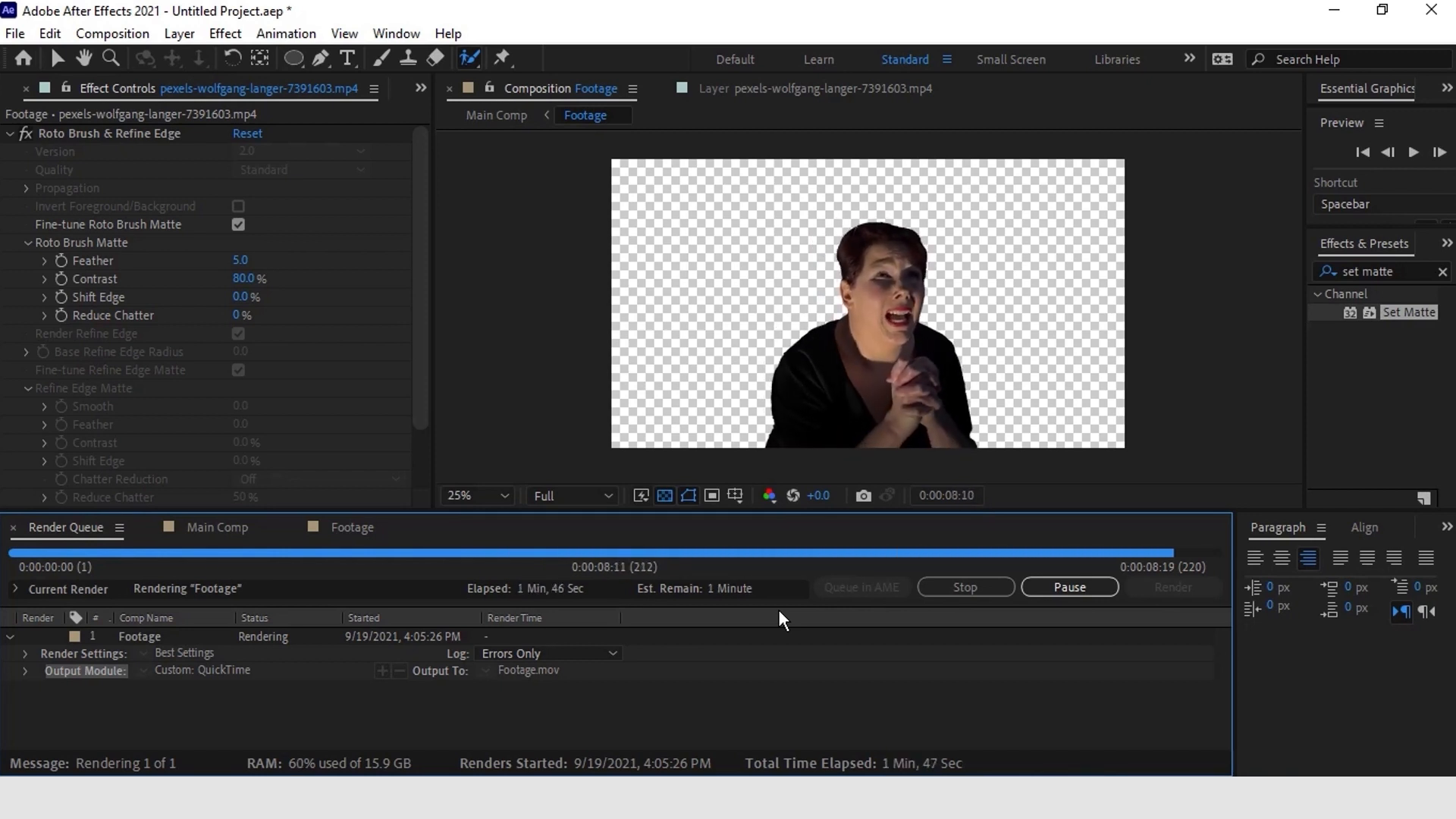
Step: Import the rendered Footage.mov from the Tut_29 Footage folder into the project
{"action": "left_click", "coordinate": [220, 528]}
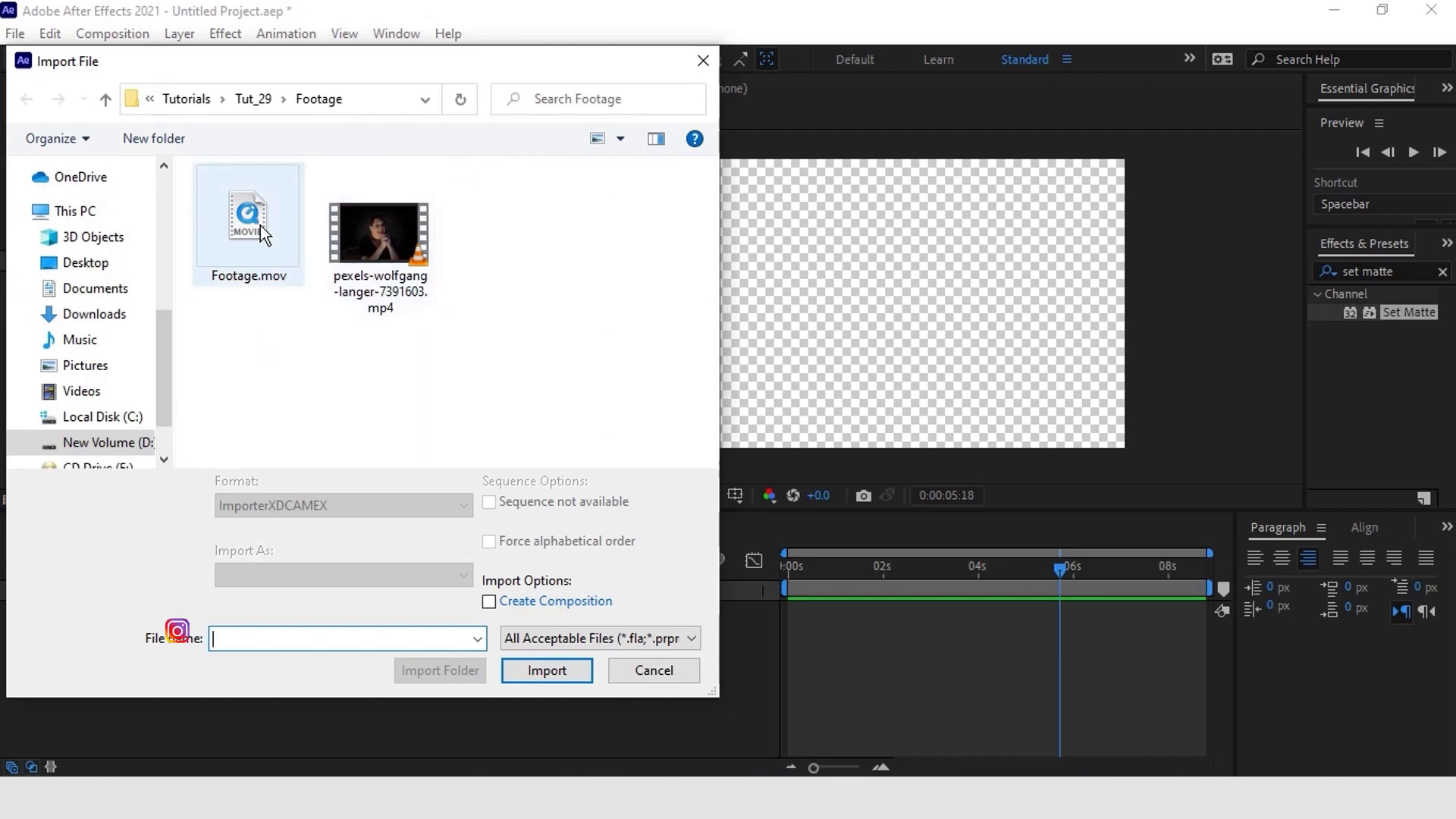
{"action": "left_click", "coordinate": [261, 226]}
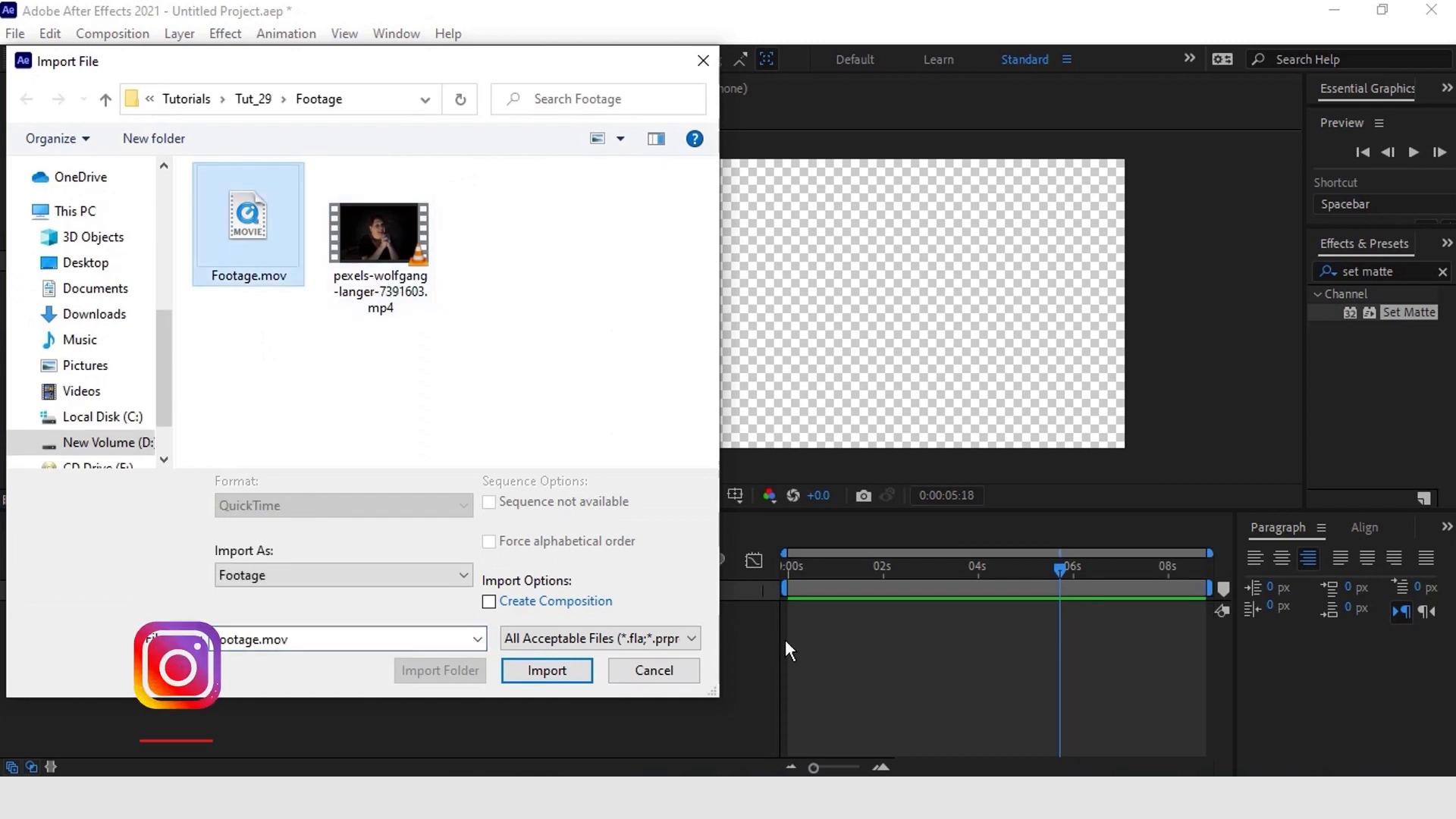
{"action": "left_click", "coordinate": [546, 671]}
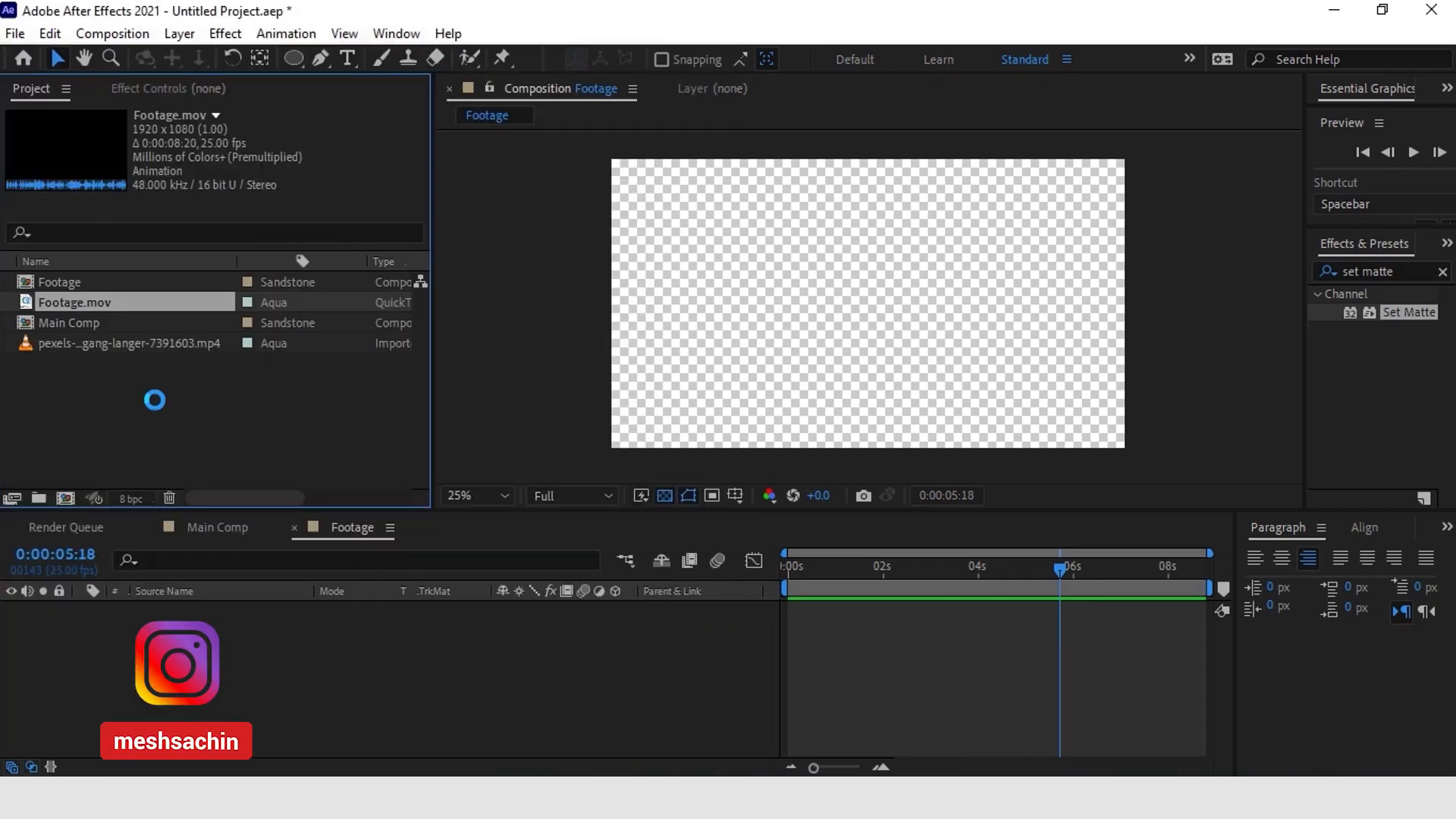
Step: Place the Footage composition in Main Comp and add the imported Footage.mov as the layer inside the Footage composition
{"action": "left_click", "coordinate": [232, 528]}
{"action": "left_click_drag", "start_coordinate": [34, 283], "coordinate": [123, 644]}
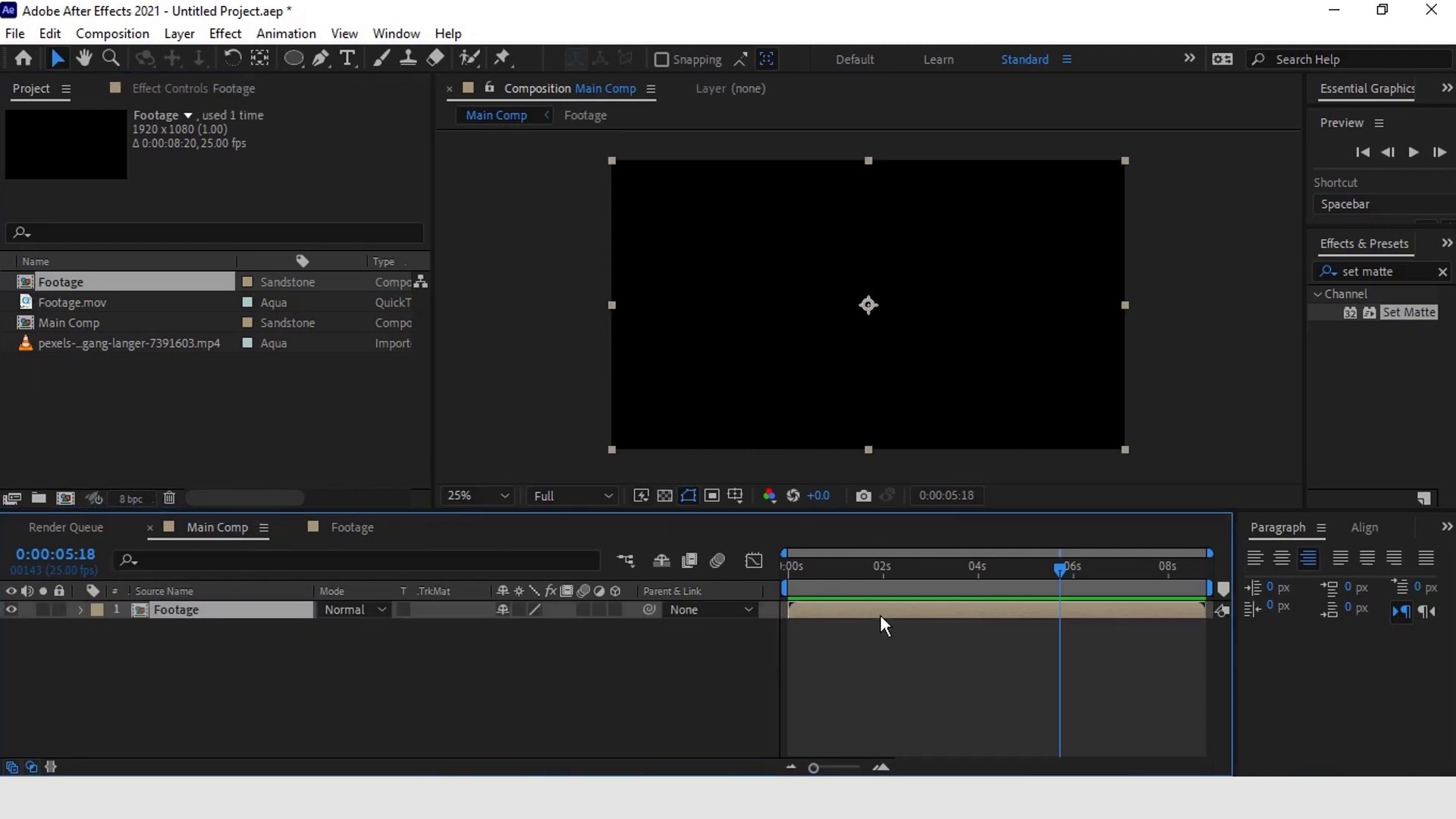
{"action": "double_click", "coordinate": [880, 612]}
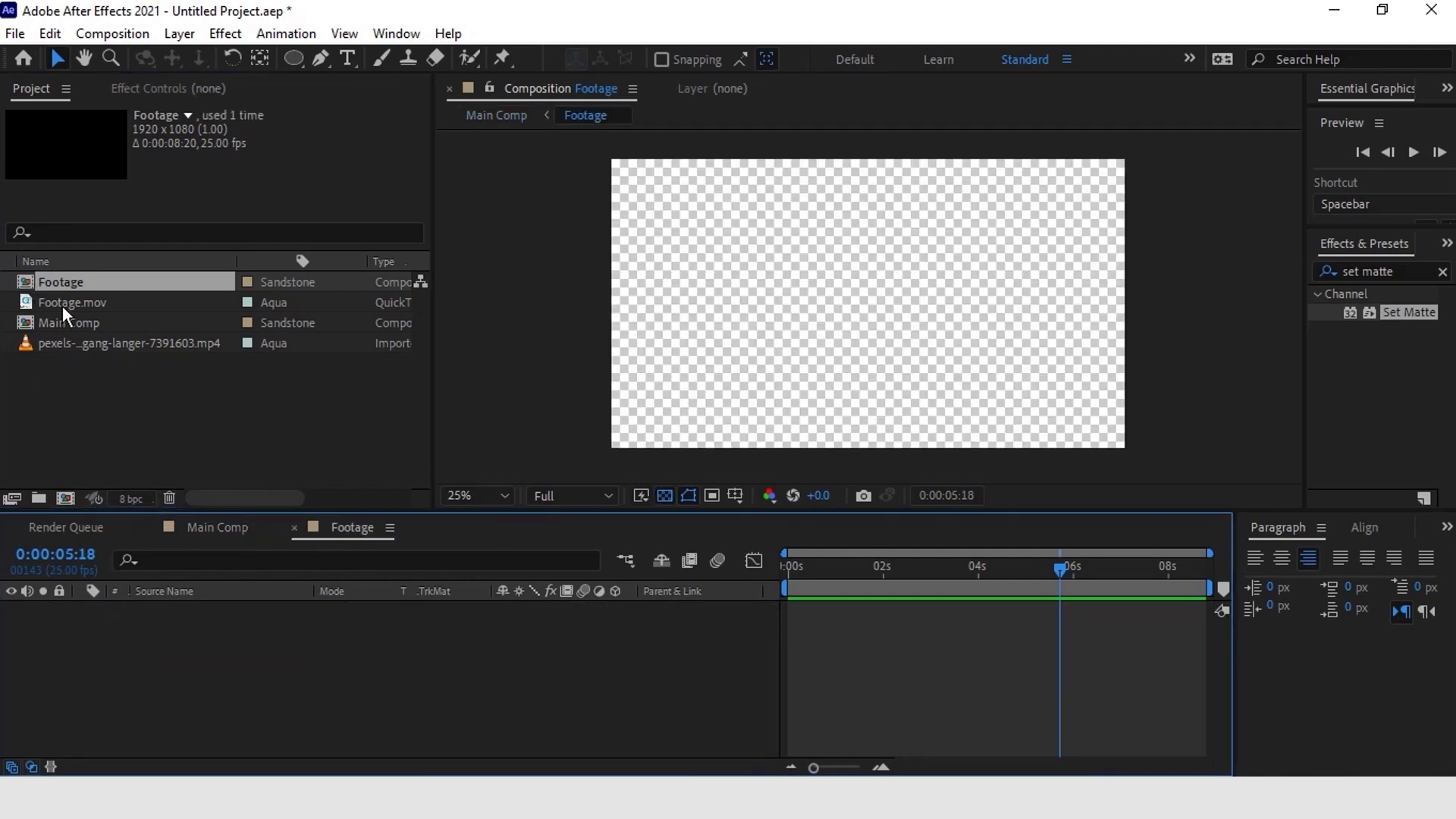
{"action": "left_click_drag", "start_coordinate": [66, 300], "coordinate": [170, 640]}
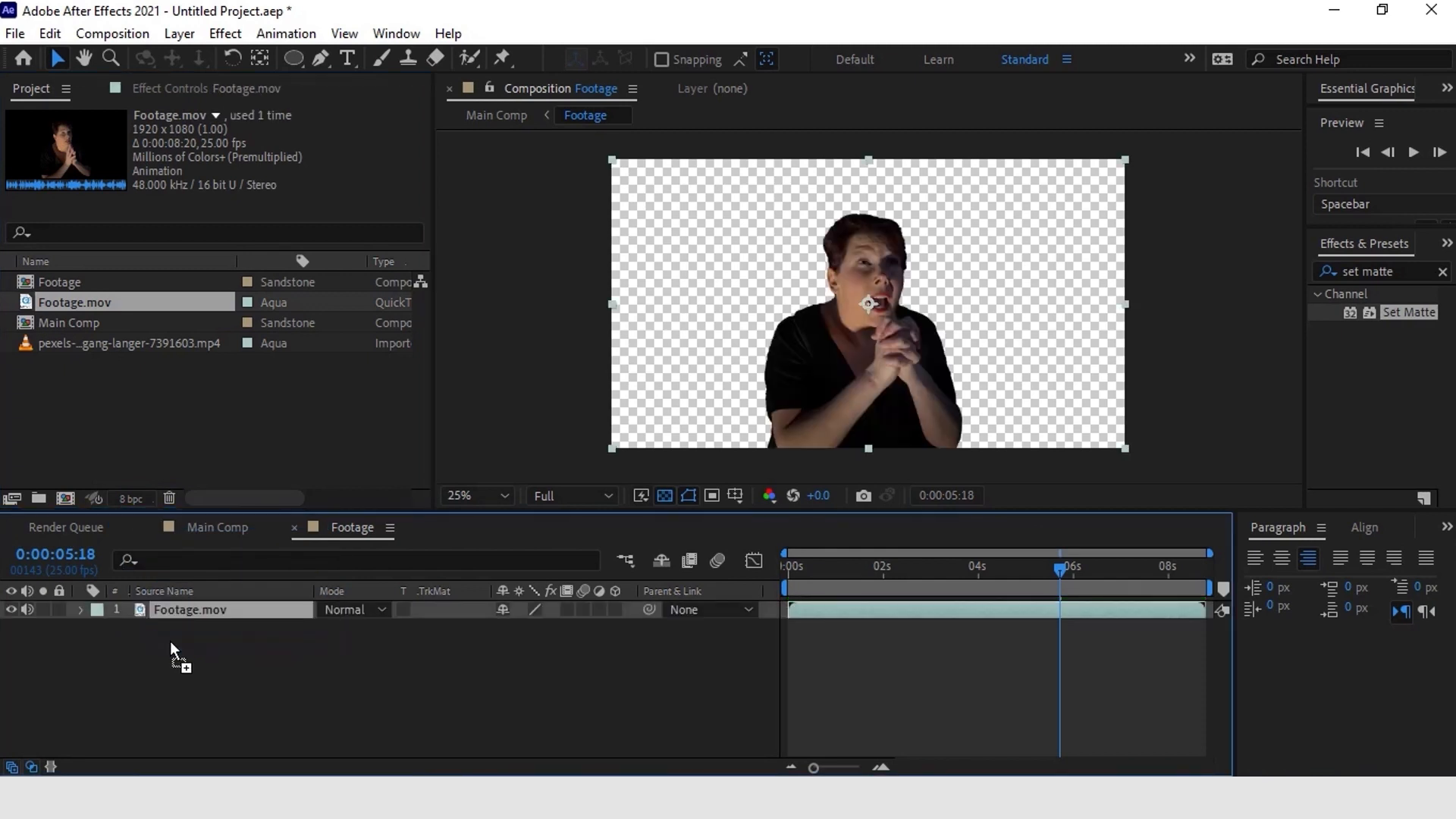
Step: At 0:00:05:10 in Main Comp, draw a white circle on a new shape layer over the person's lower torso and bent arm
{"action": "left_click_drag", "start_coordinate": [1006, 566], "coordinate": [1043, 562]}
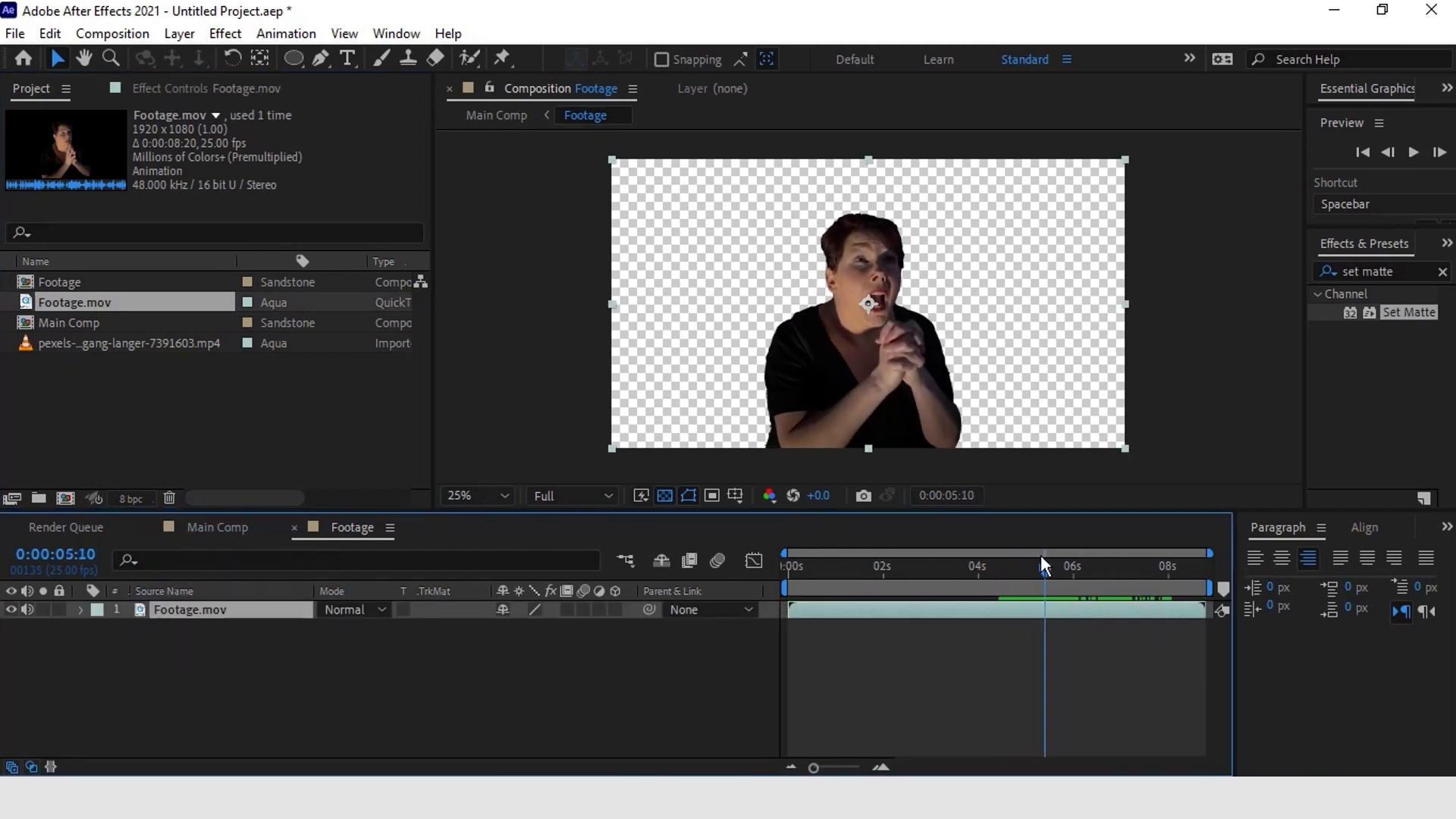
{"action": "left_click", "coordinate": [200, 532]}
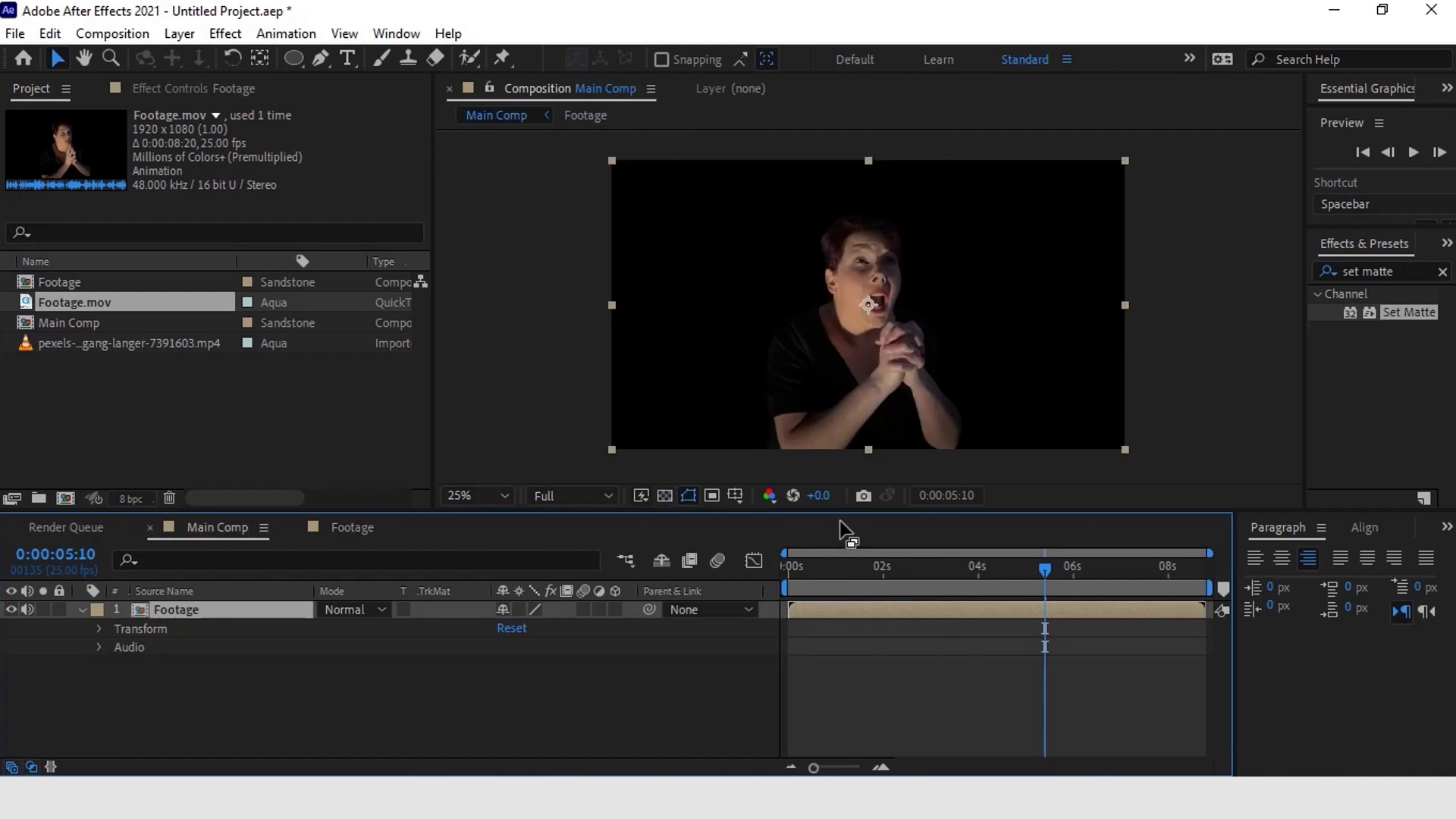
{"action": "left_click", "coordinate": [563, 335]}
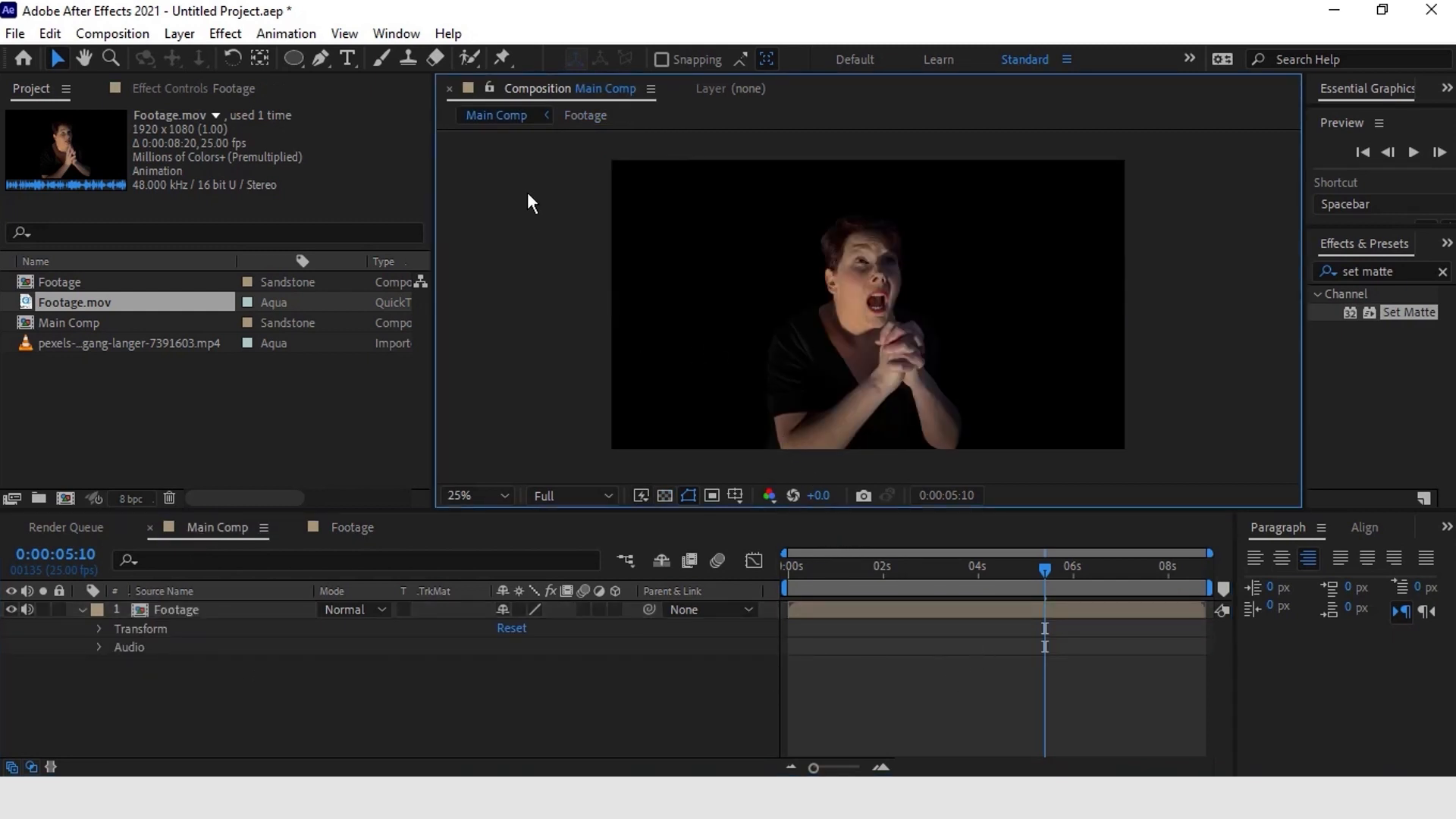
{"action": "left_click", "coordinate": [293, 58]}
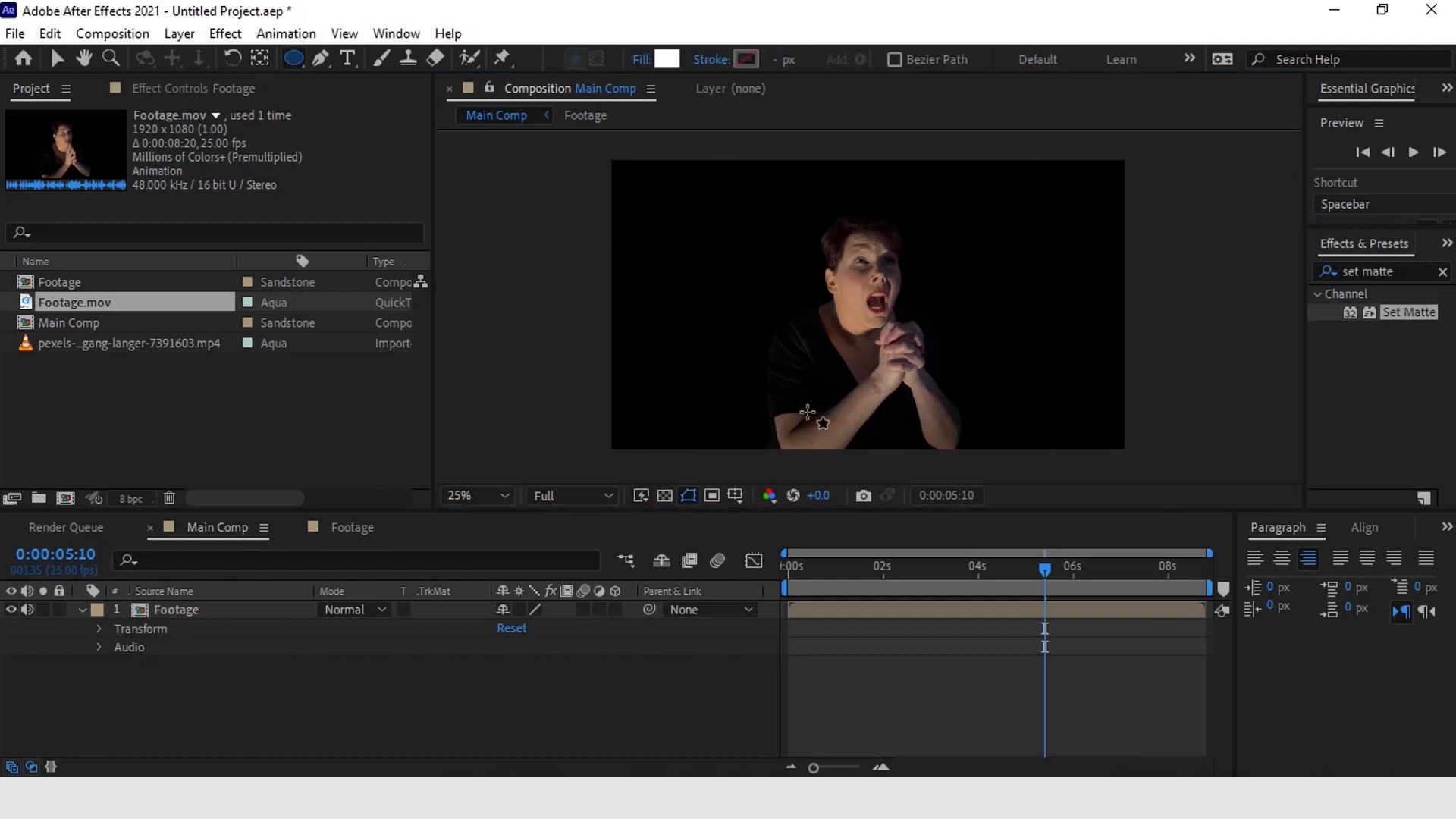
{"action": "left_click_drag", "start_coordinate": [806, 406], "coordinate": [889, 485]}
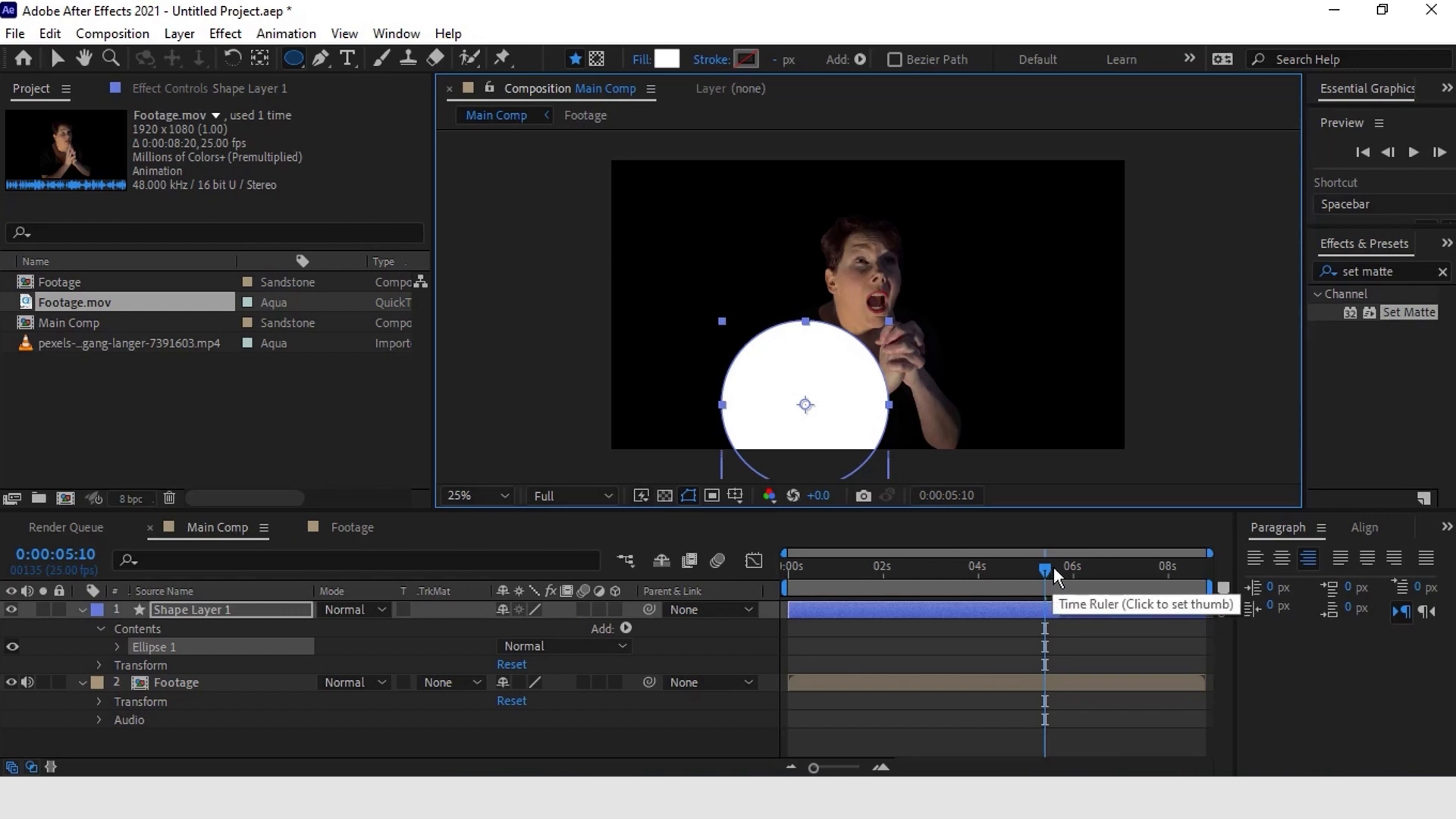
Step: Find the Roughen Edges effect by searching "rough" and apply it to the circle's shape layer
{"action": "left_click", "coordinate": [1442, 272]}
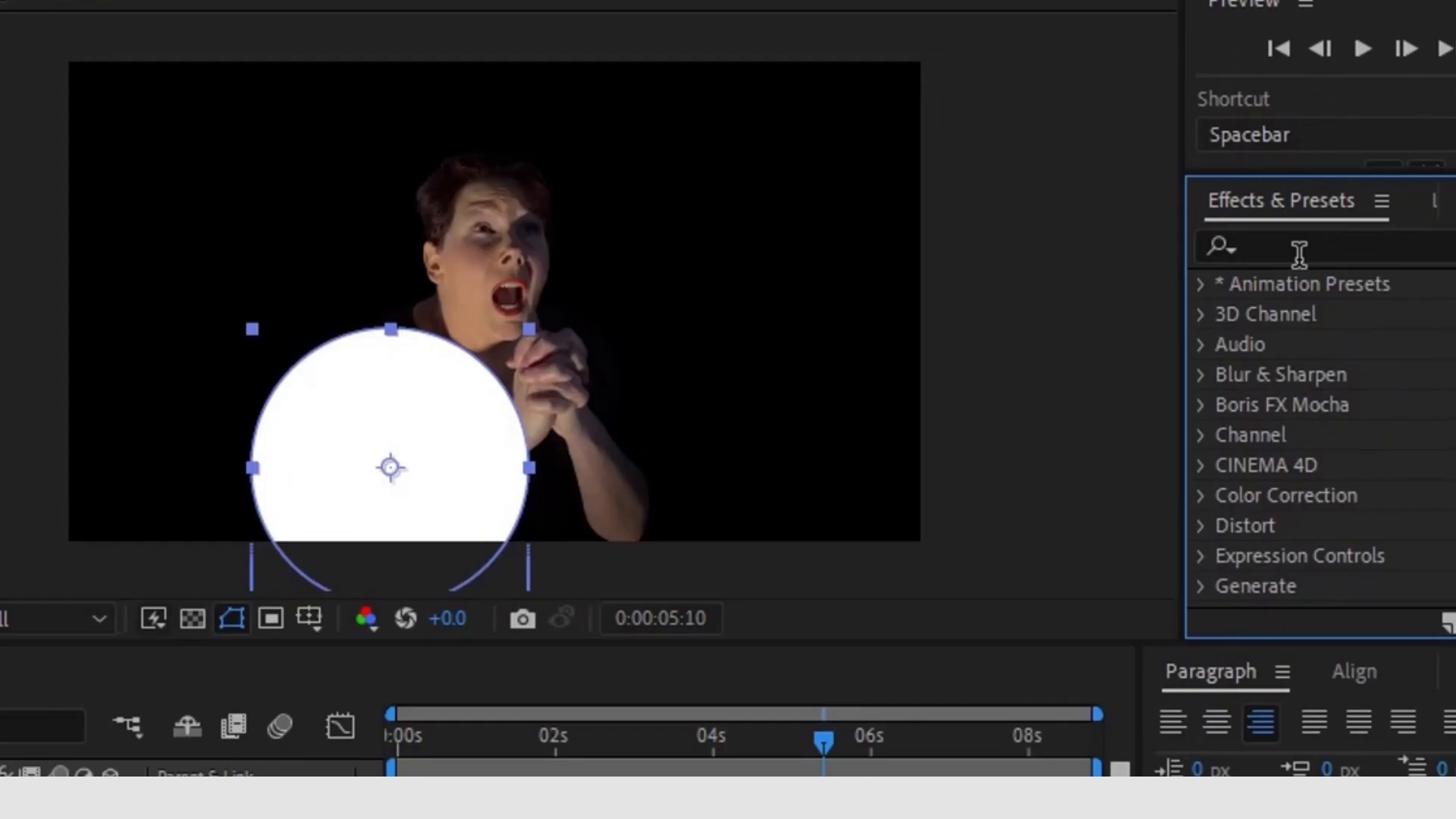
{"action": "left_click", "coordinate": [1300, 244]}
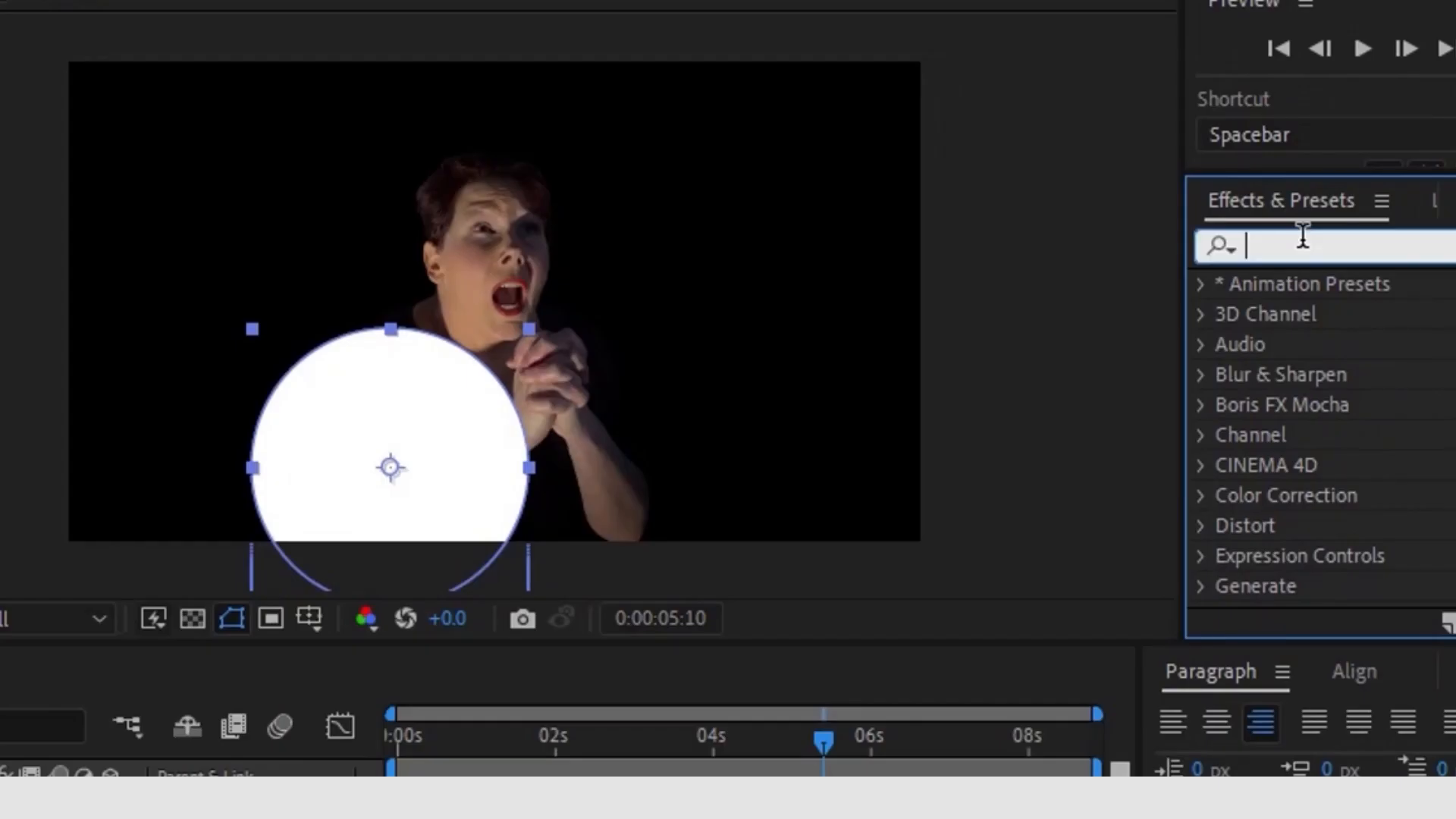
{"action": "type", "text": "rough"}
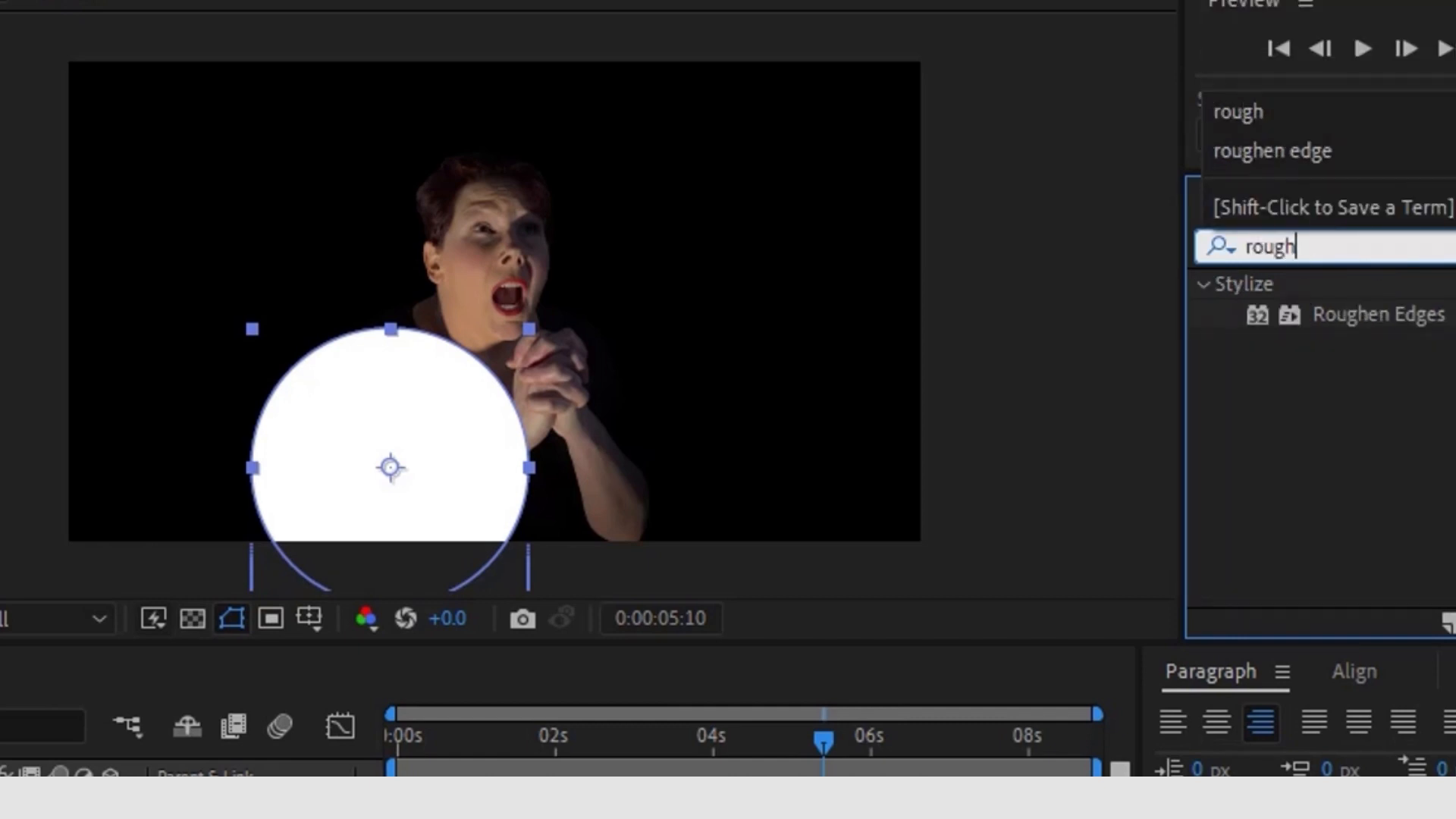
{"action": "left_click_drag", "start_coordinate": [1332, 325], "coordinate": [836, 818]}
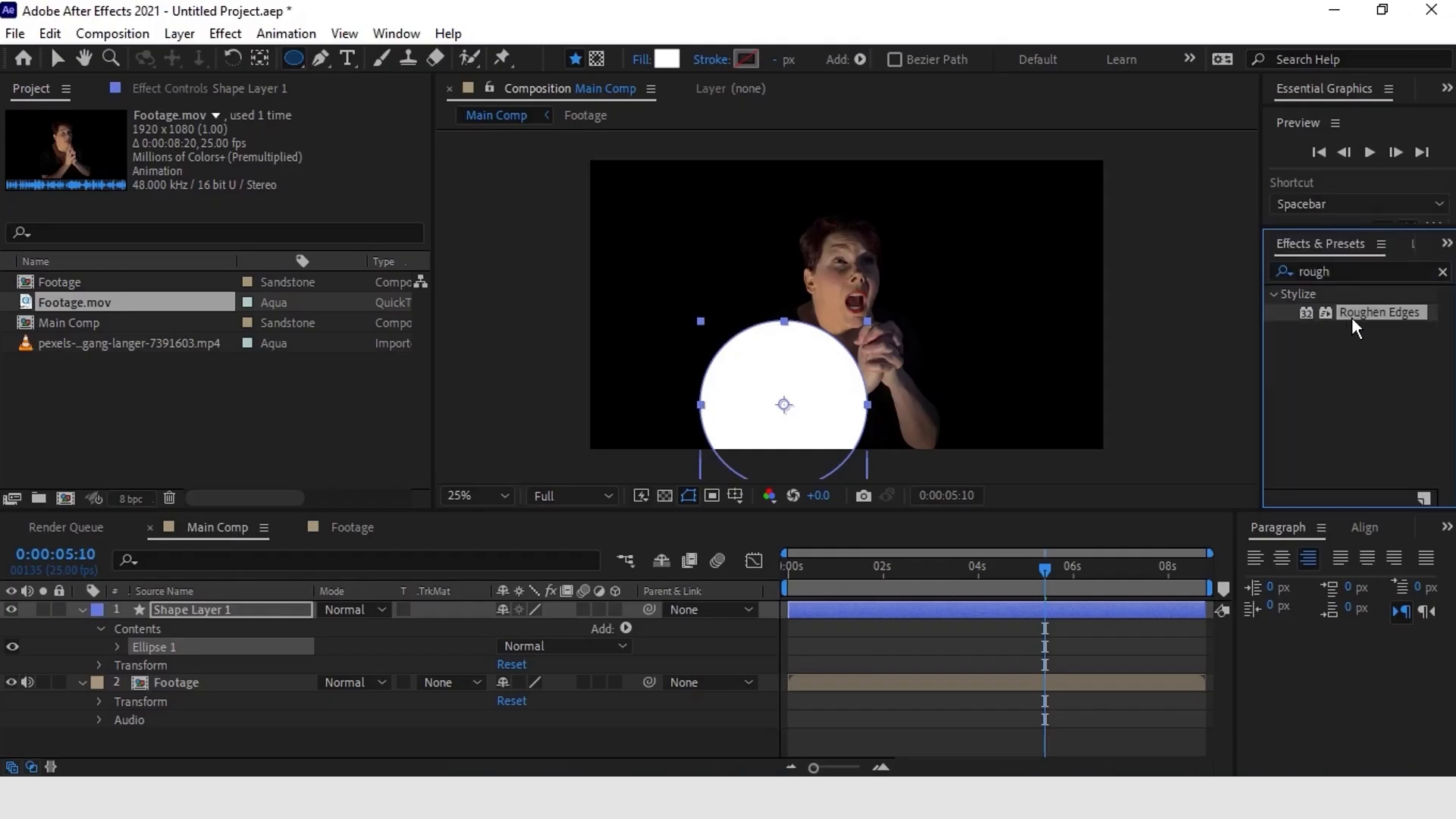
{"action": "key", "text": "v"}
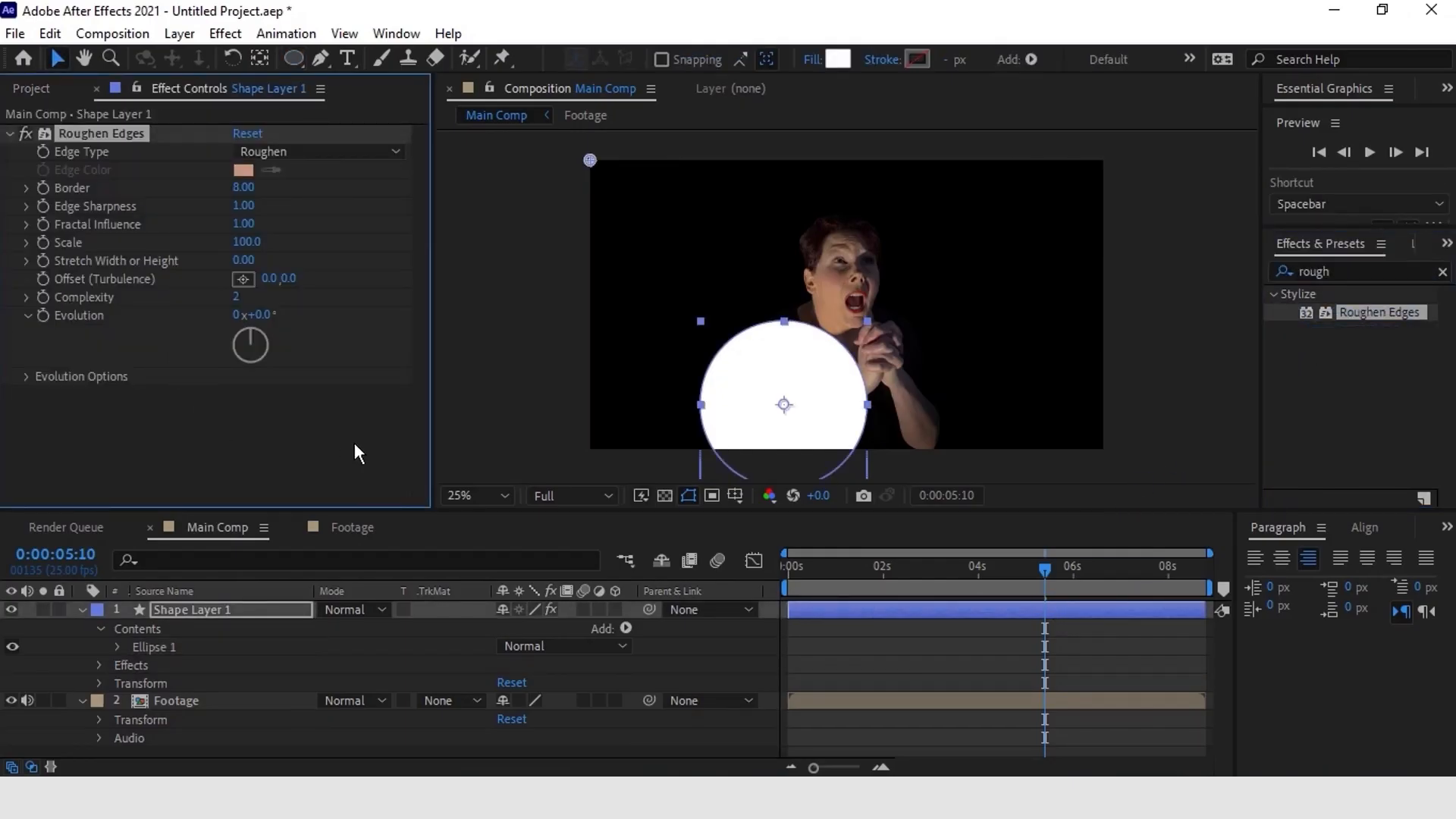
Step: Set the Roughen Edges Border to 65 on the circle's shape layer
{"action": "left_click_drag", "start_coordinate": [255, 195], "coordinate": [673, 209]}
{"action": "left_click", "coordinate": [247, 189]}
{"action": "type", "text": "65"}
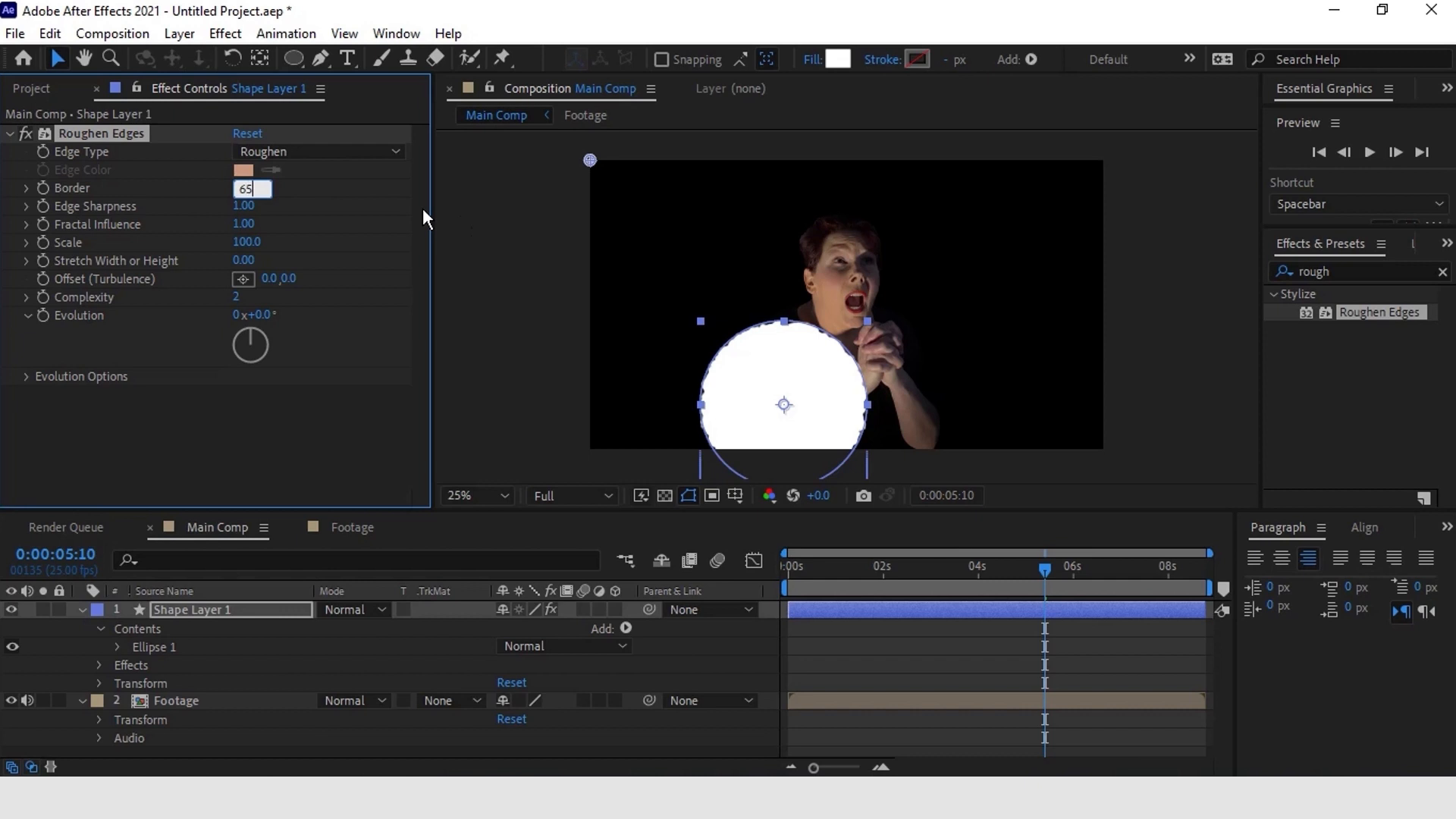
{"action": "key", "text": "Return"}
Step: Change the Roughen Edges edge type to Spiky and set its Scale to 186
{"action": "scroll", "coordinate": [804, 390], "scroll_direction": "up", "scroll_amount": 1}
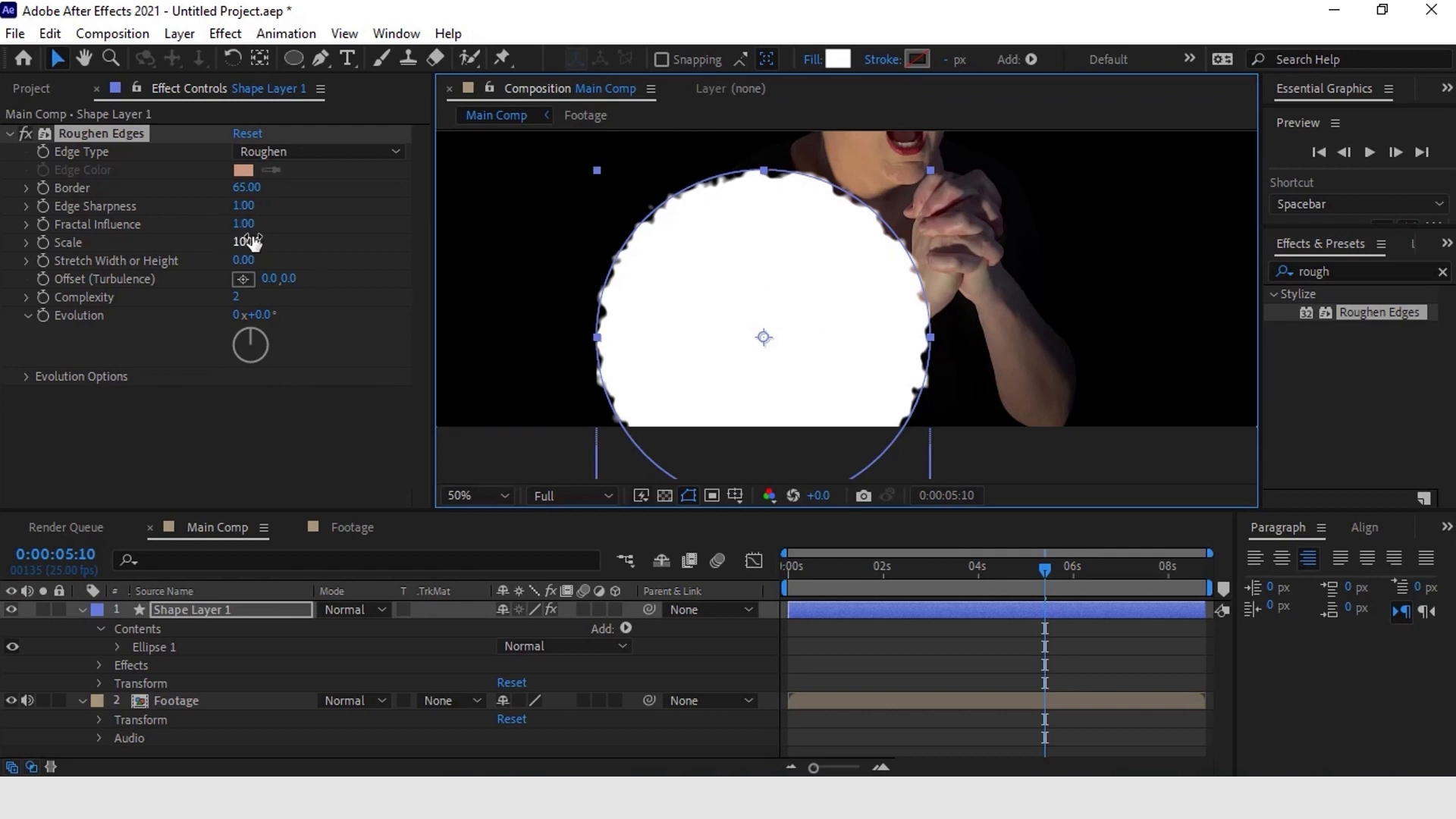
{"action": "left_click_drag", "start_coordinate": [241, 251], "coordinate": [309, 244]}
{"action": "left_click", "coordinate": [272, 154]}
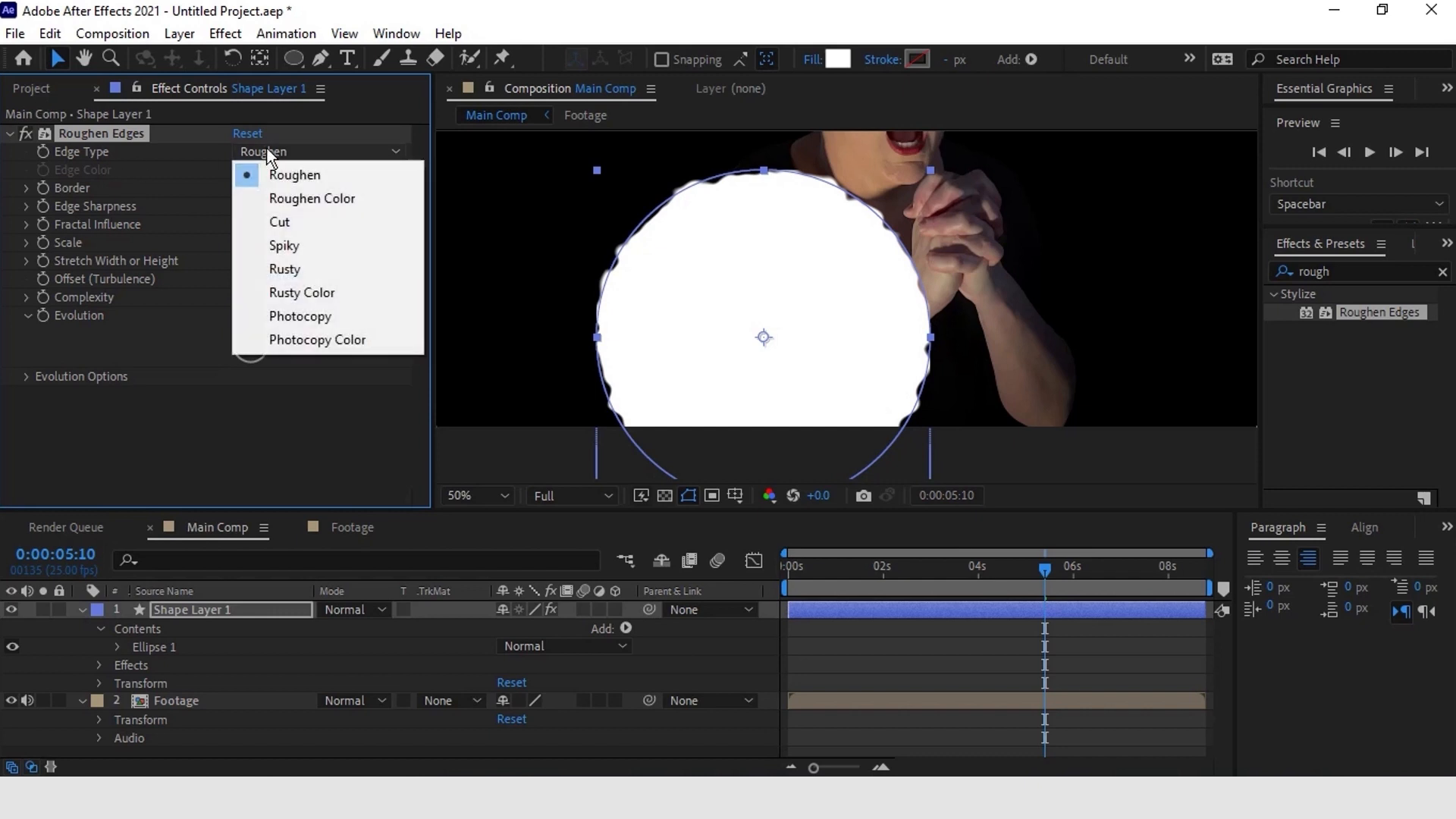
{"action": "left_click", "coordinate": [289, 249]}
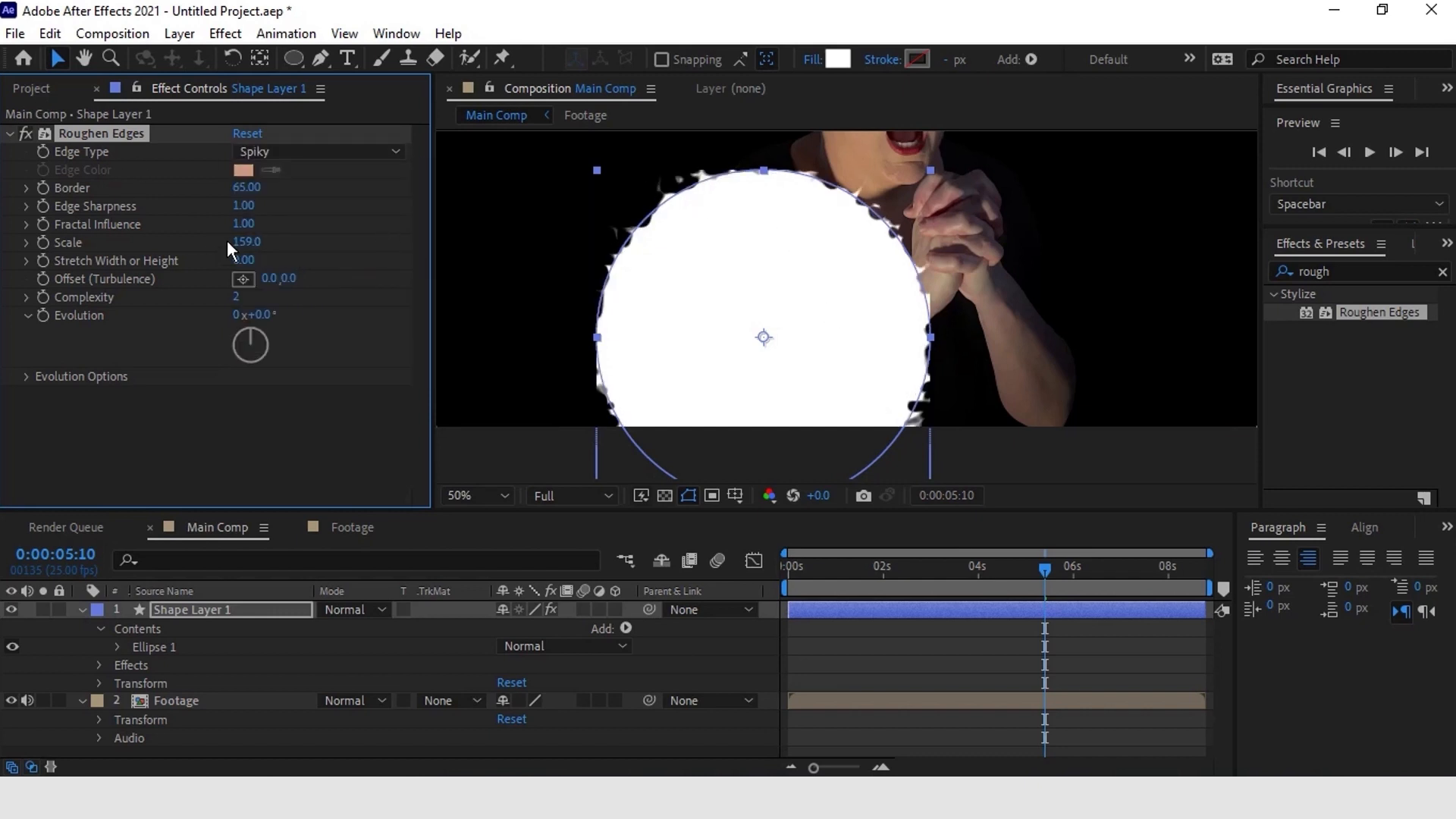
{"action": "left_click_drag", "start_coordinate": [258, 251], "coordinate": [286, 246]}
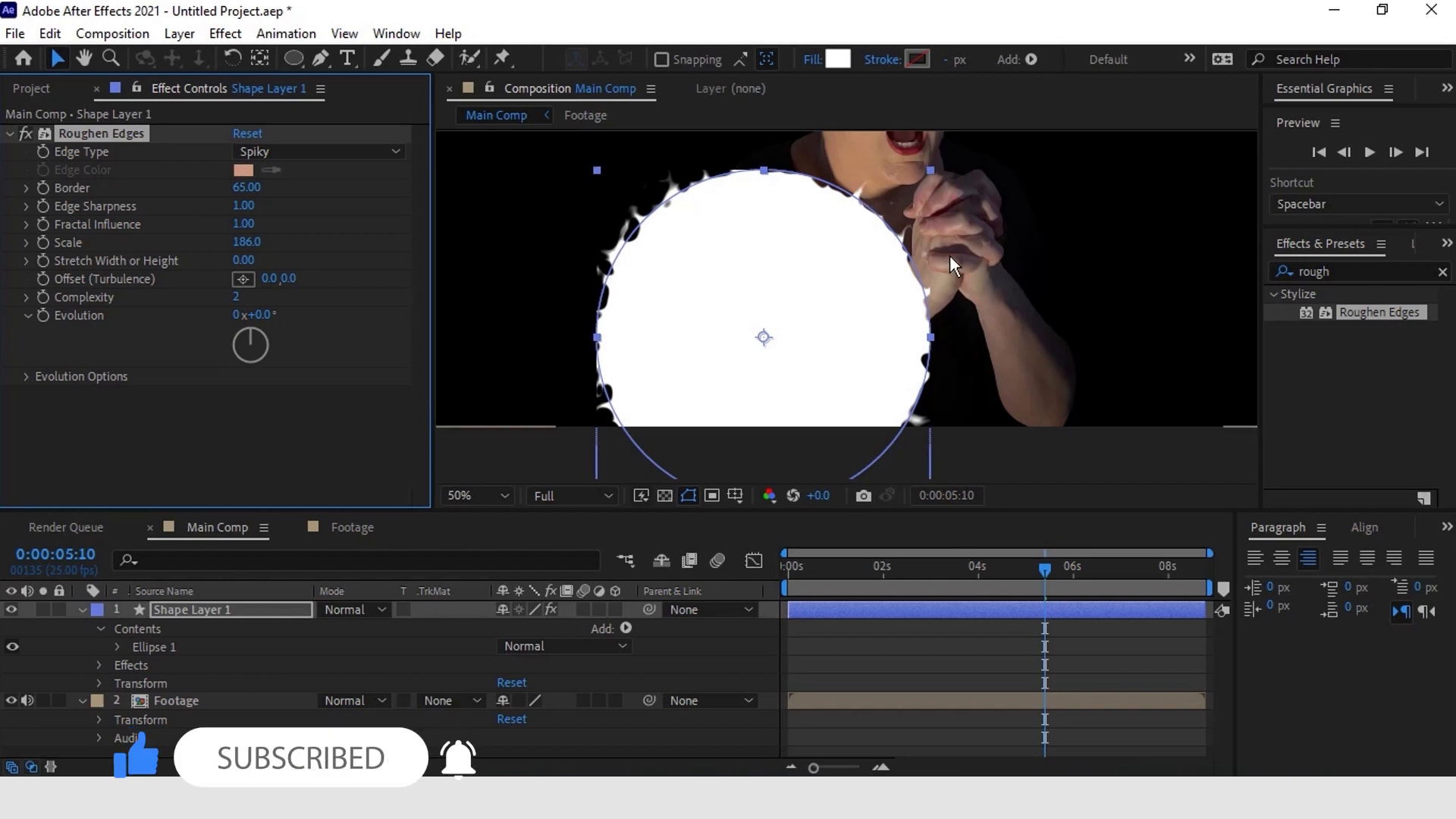
Step: Add a Scale keyframe of 0% at 0:00:04:00 on the circle's shape layer
{"action": "scroll", "coordinate": [926, 276], "scroll_direction": "down", "scroll_amount": 2}
{"action": "key", "text": "h"}
{"action": "left_click_drag", "start_coordinate": [1148, 292], "coordinate": [1140, 375]}
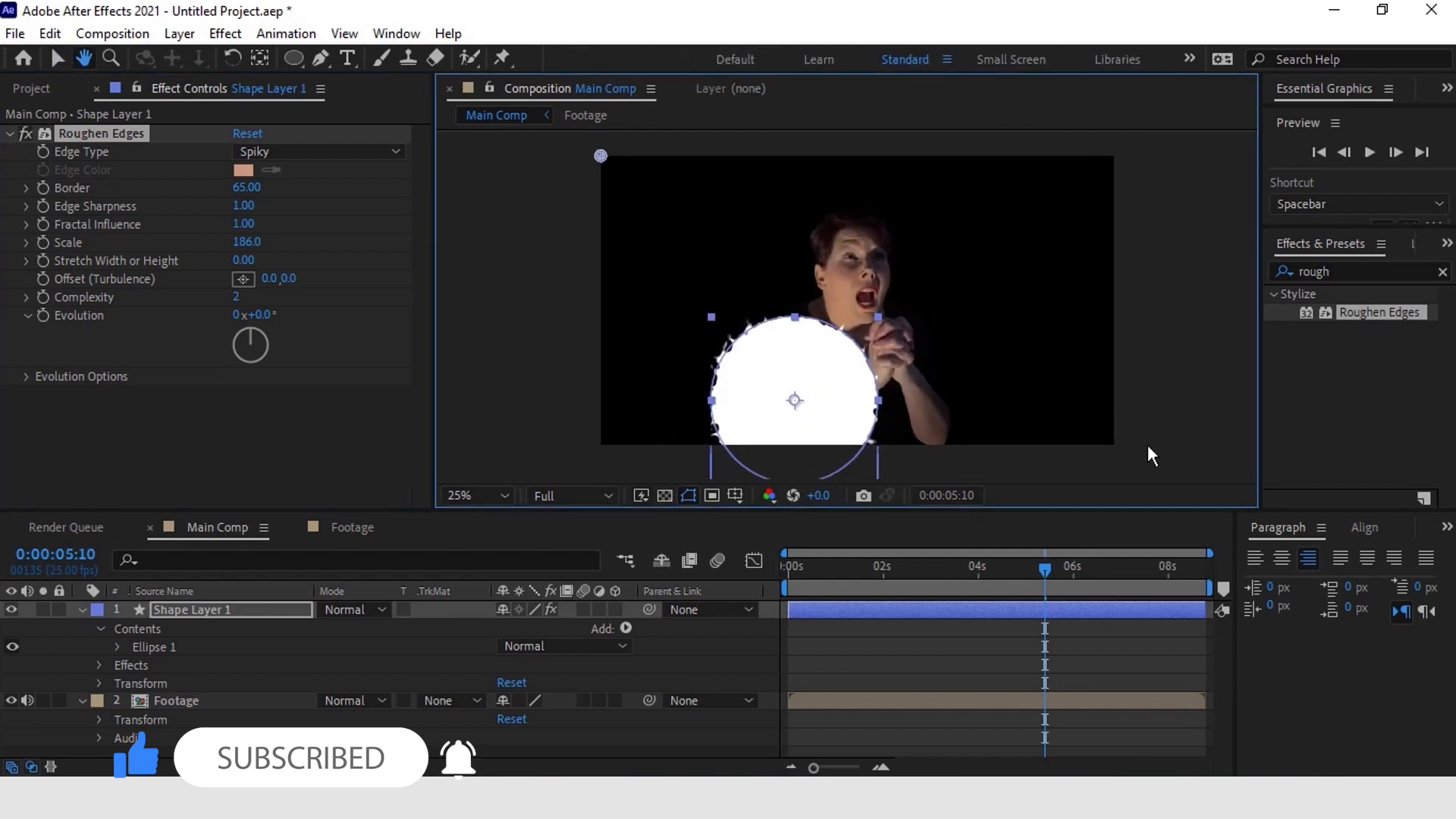
{"action": "key", "text": "v"}
{"action": "left_click", "coordinate": [220, 611]}
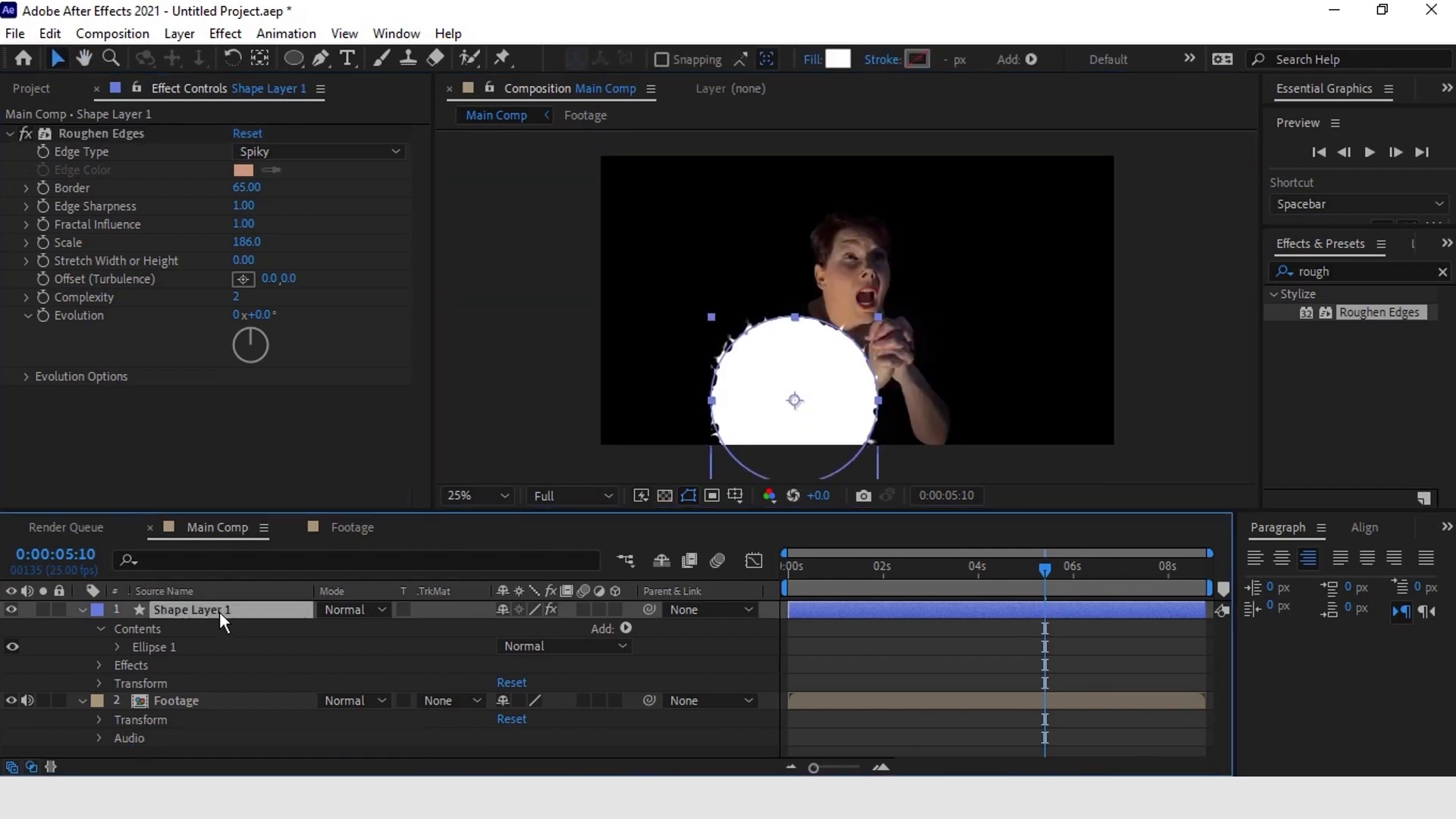
{"action": "key", "text": "s"}
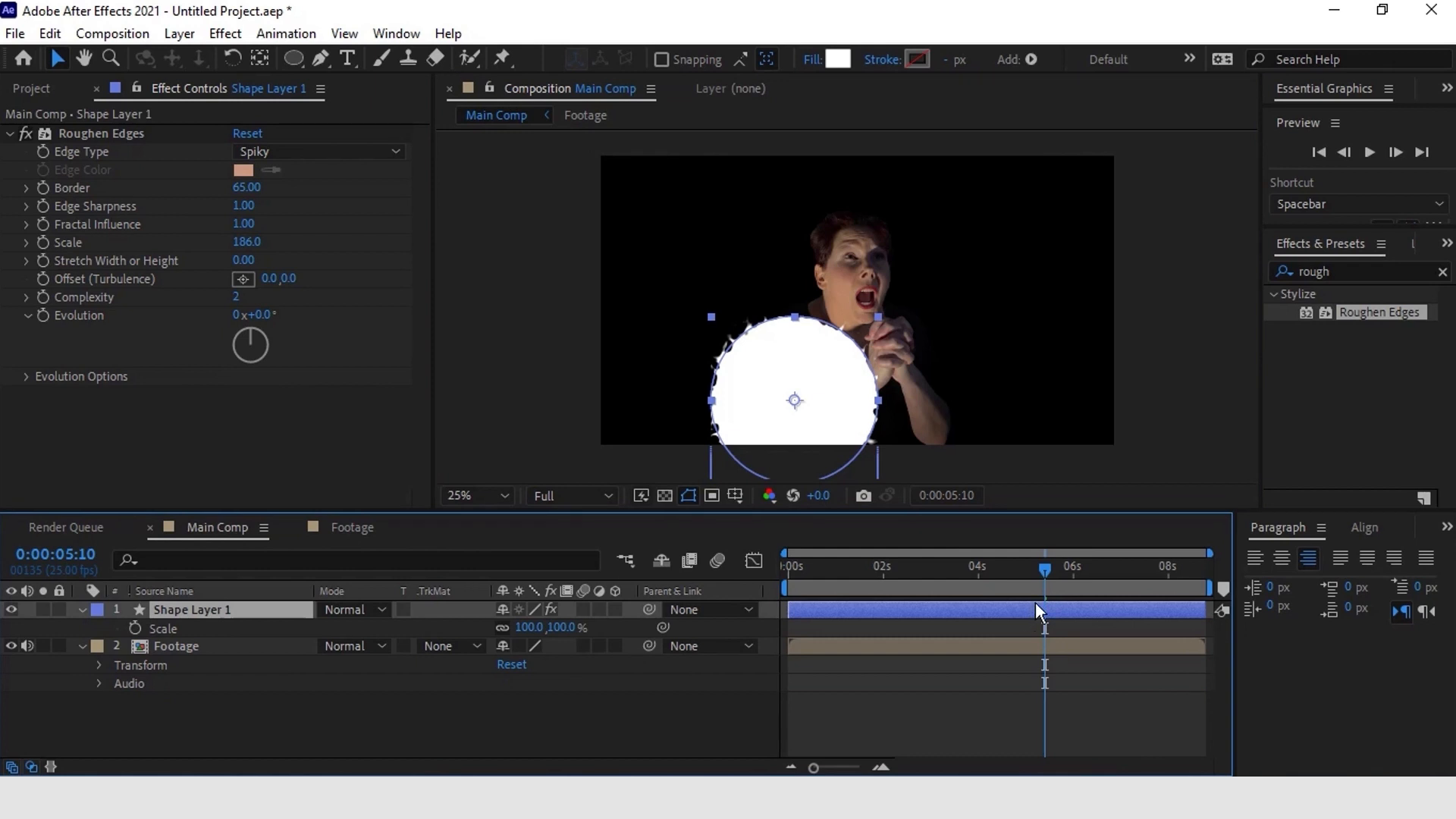
{"action": "mouse_move", "coordinate": [995, 571]}
{"action": "left_mouse_down"}
{"action": "mouse_move", "coordinate": [957, 562]}
{"action": "mouse_move", "coordinate": [976, 566]}
{"action": "left_mouse_up"}
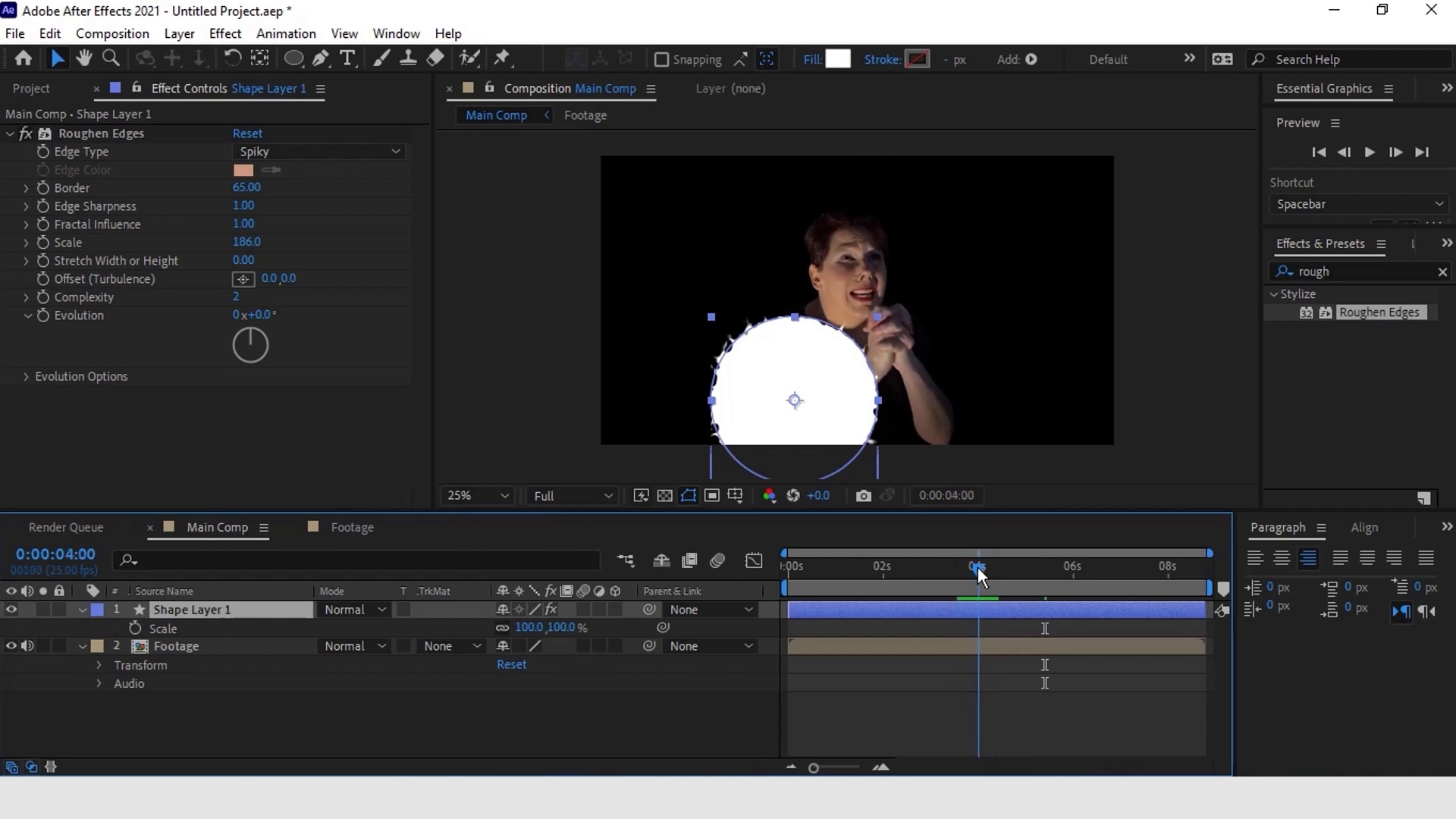
{"action": "left_click", "coordinate": [135, 628]}
{"action": "left_click", "coordinate": [529, 628]}
{"action": "type", "text": "0"}
{"action": "key", "text": "Return"}
Step: At 0:00:05:23, keyframe a larger Scale so the circle grows until it covers the whole person, and preview the growth
{"action": "left_click_drag", "start_coordinate": [995, 567], "coordinate": [1073, 581]}
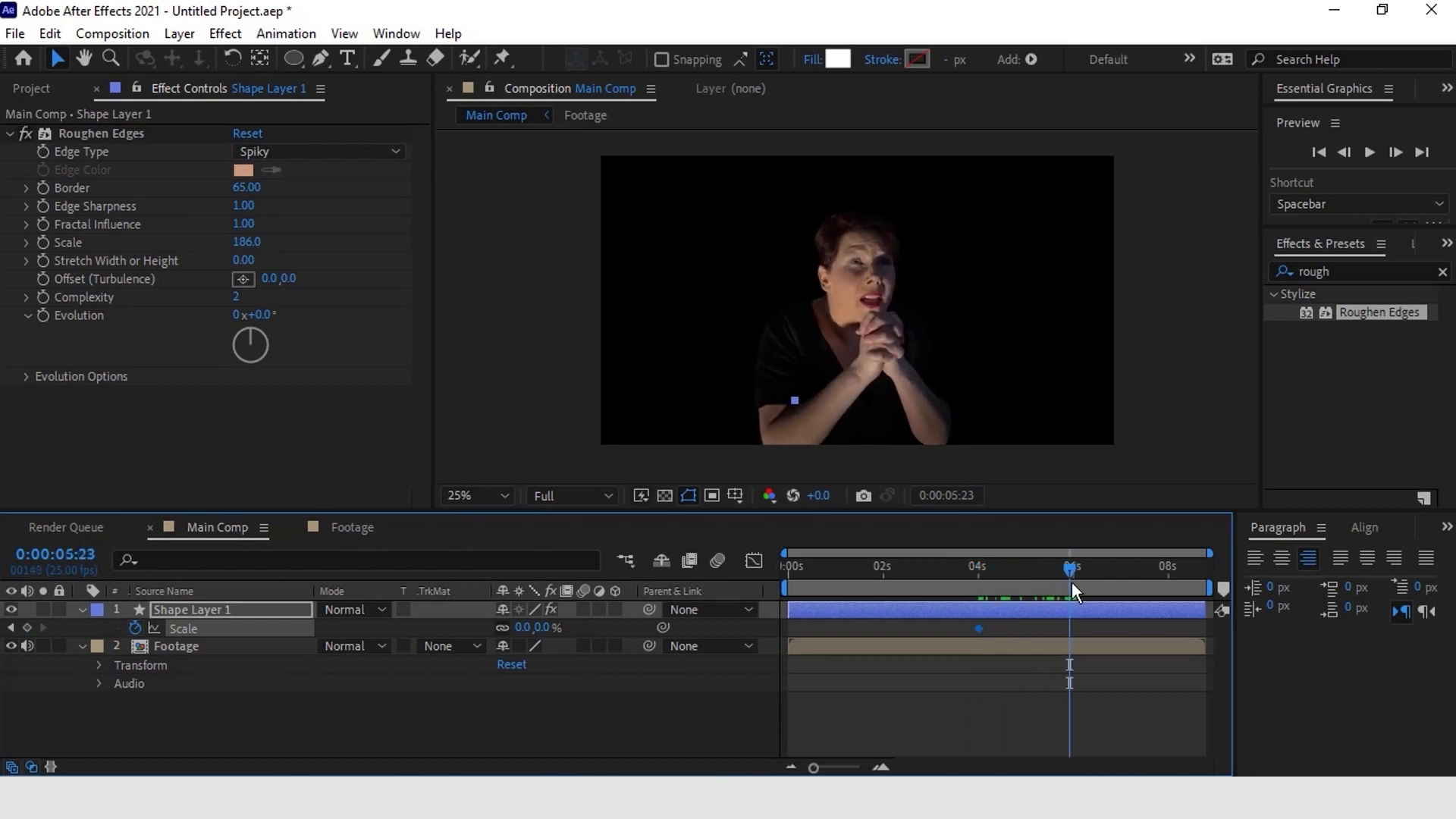
{"action": "left_click_drag", "start_coordinate": [524, 635], "coordinate": [806, 629]}
{"action": "left_click_drag", "start_coordinate": [981, 570], "coordinate": [1058, 569]}
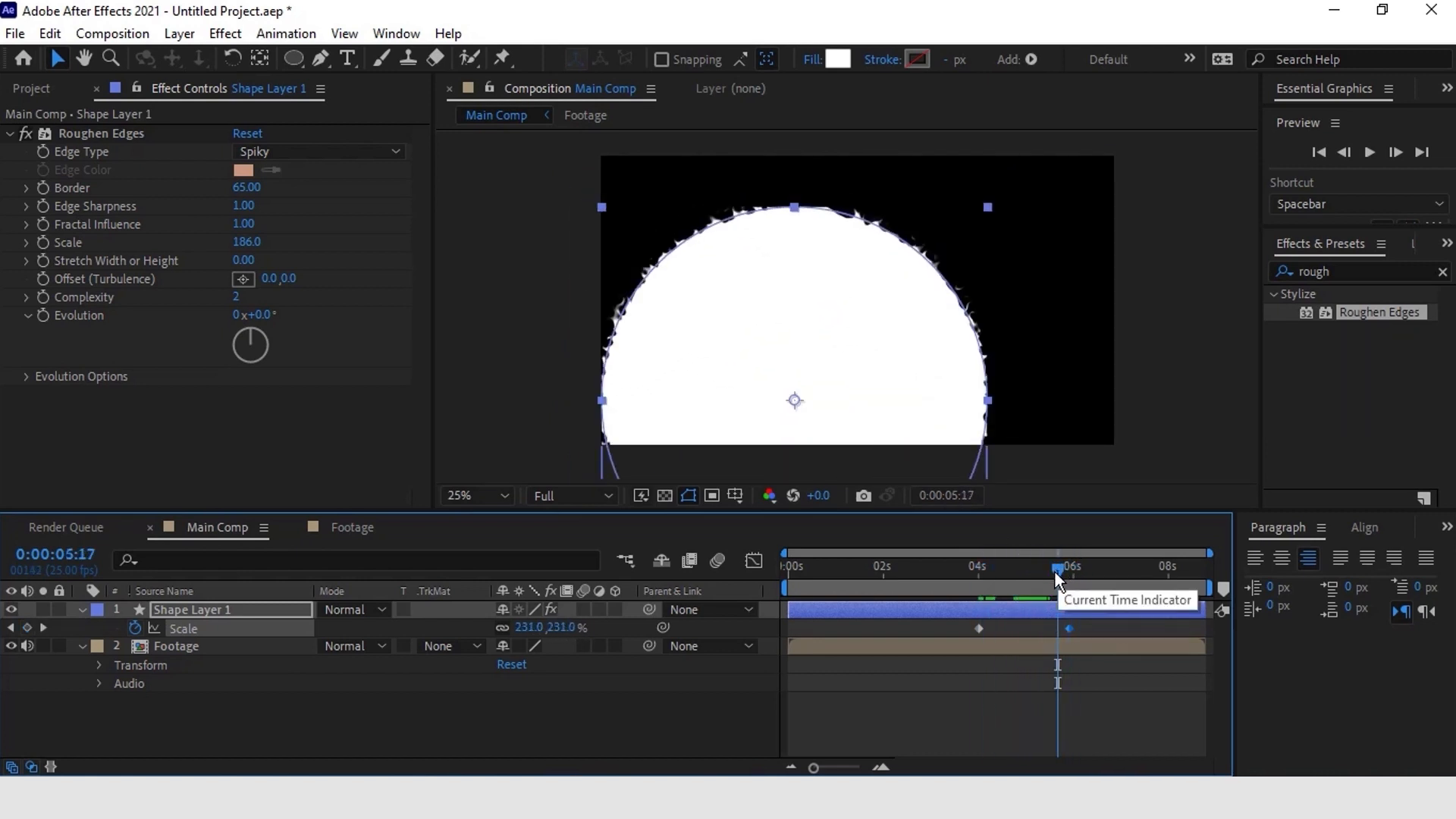
Step: Pre-compose the circle's shape layer as "Base Animation" with all attributes moved into it, and preview the result around 0:00:05:13
{"action": "right_click", "coordinate": [237, 612]}
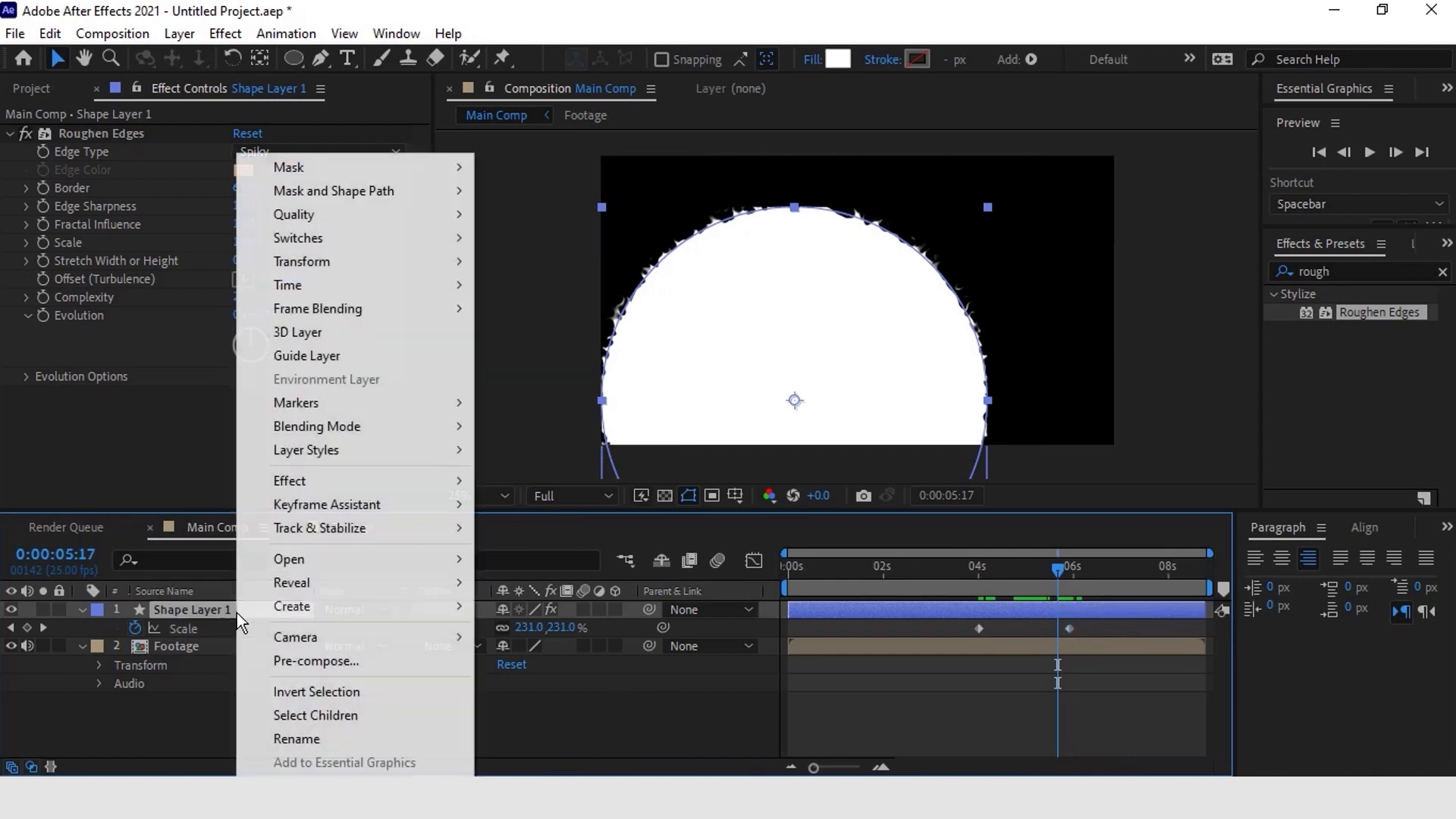
{"action": "left_click", "coordinate": [279, 662]}
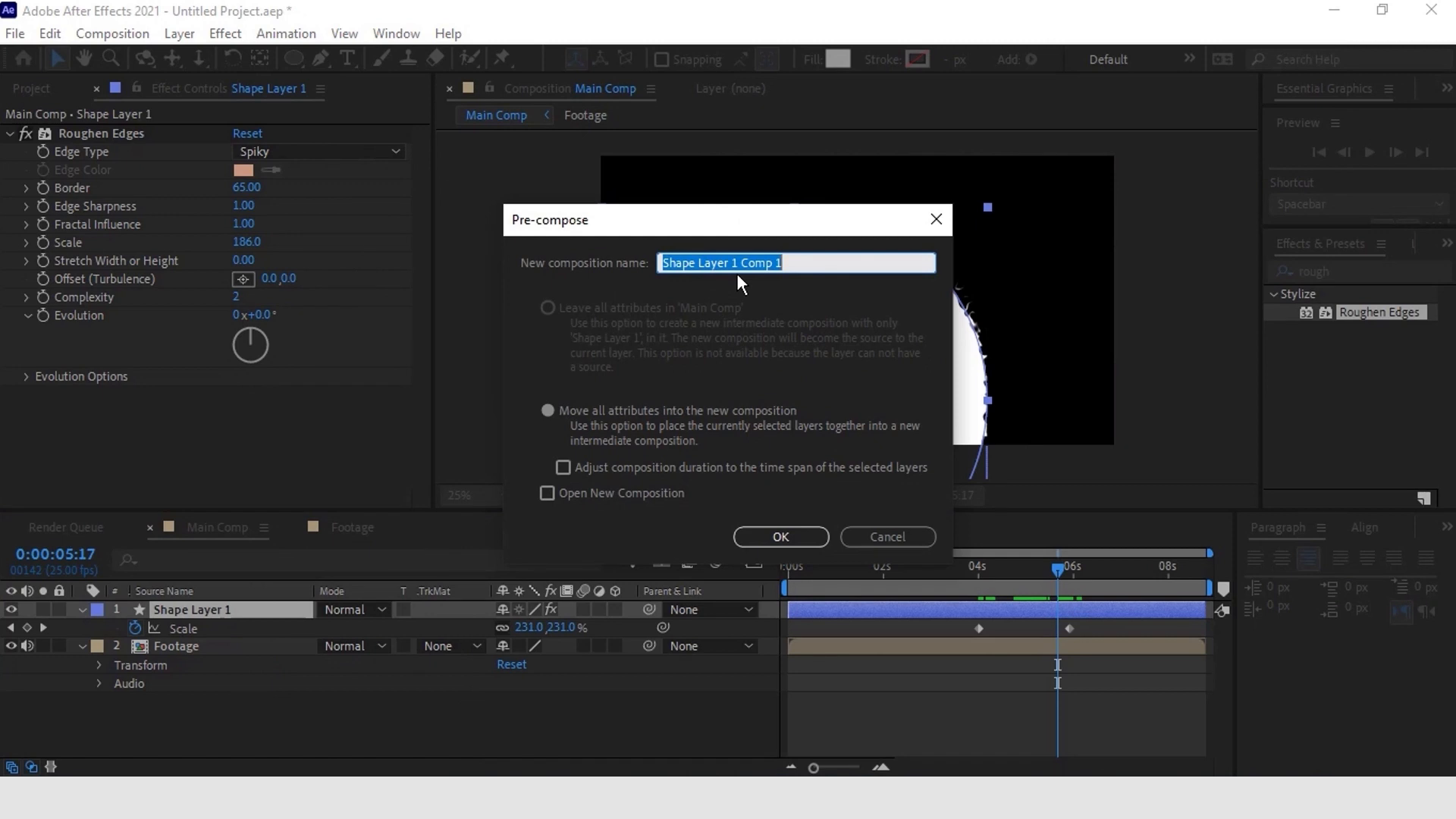
{"action": "type", "text": "Reve"}
{"action": "key", "text": "BackSpace"}
{"action": "key", "text": "BackSpace"}
{"action": "key", "text": "BackSpace"}
{"action": "key", "text": "BackSpace"}
{"action": "type", "text": "Base Animation"}
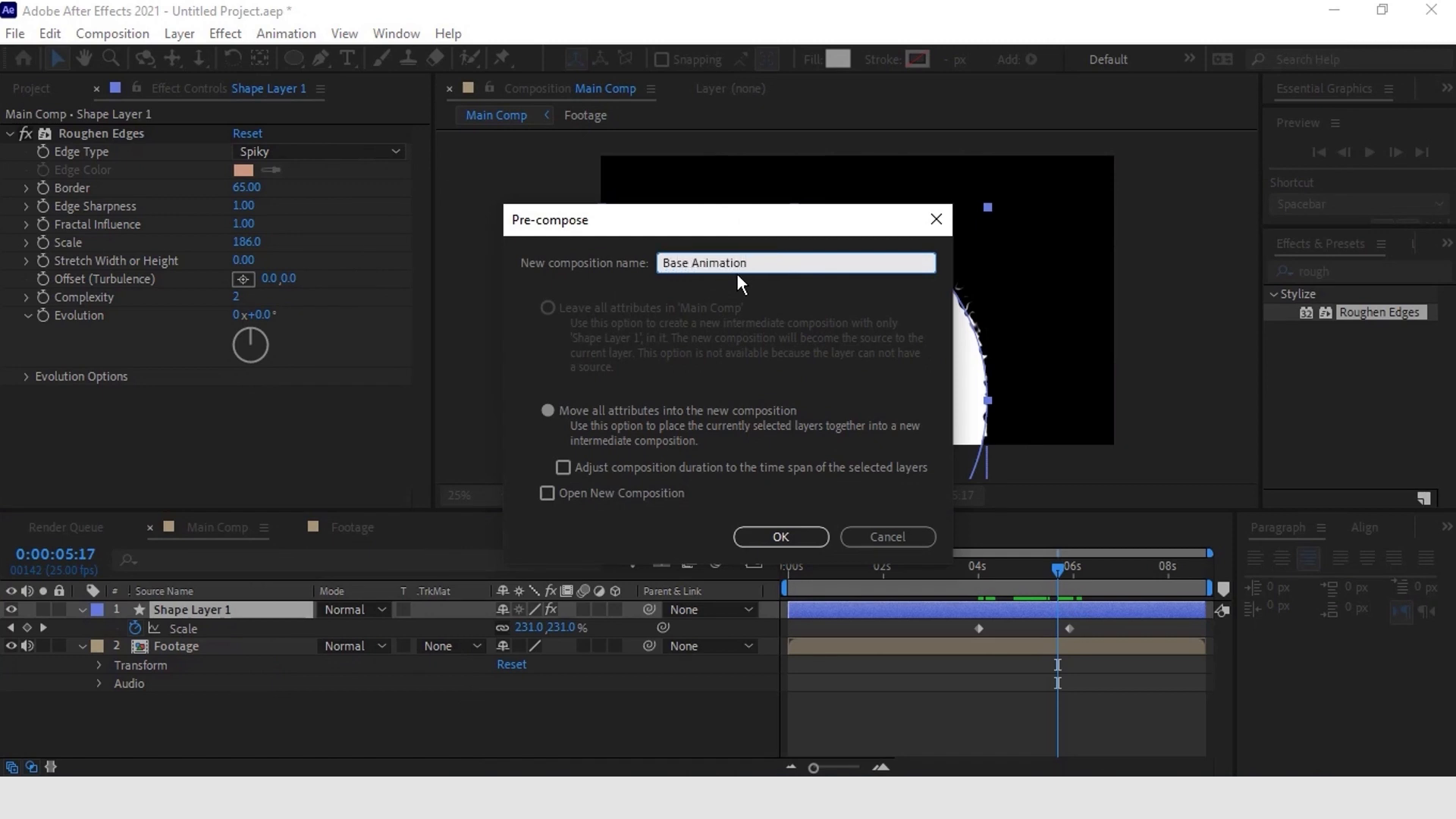
{"action": "key", "text": "Return"}
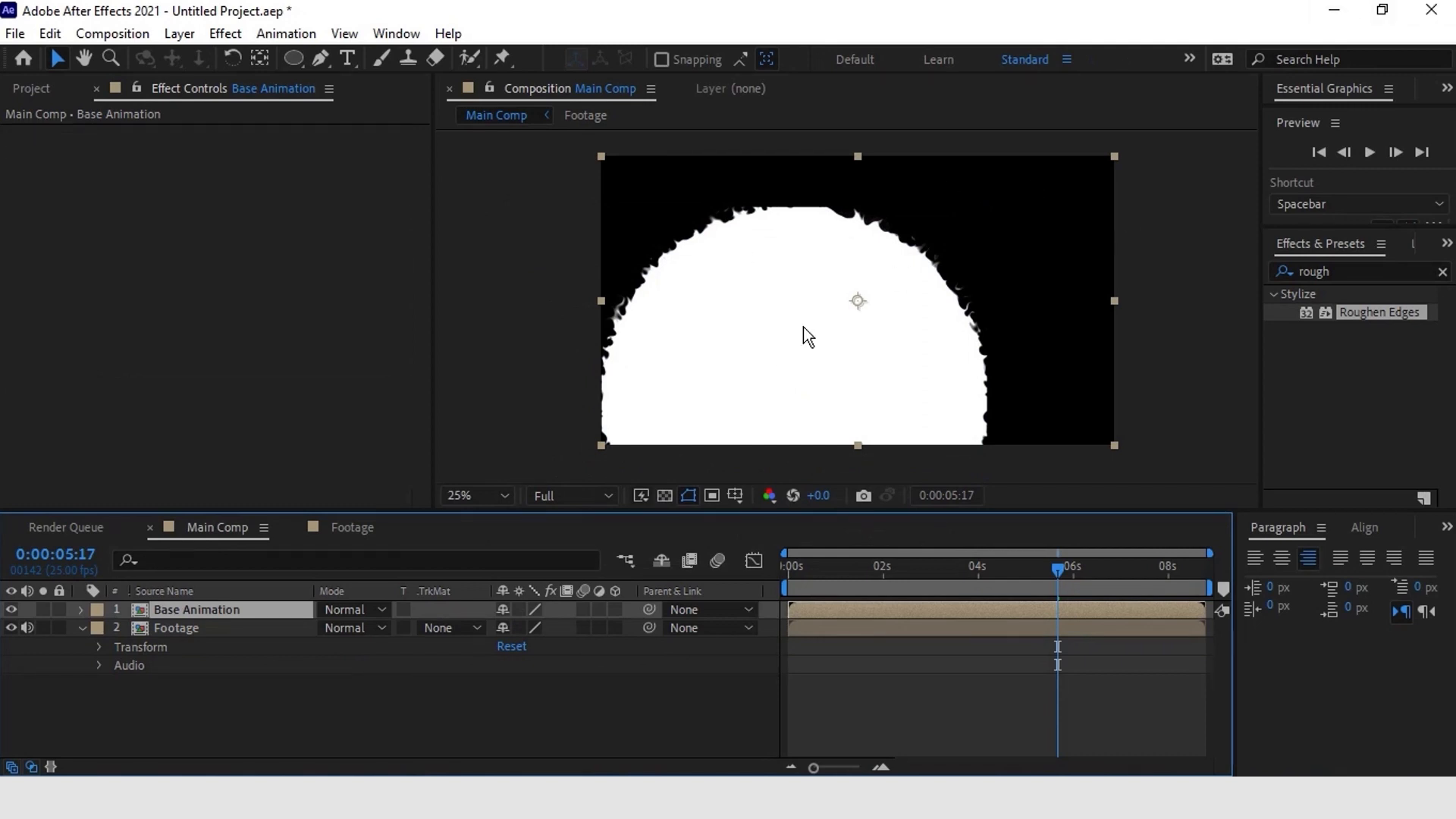
{"action": "left_click_drag", "start_coordinate": [1014, 580], "coordinate": [1049, 570]}
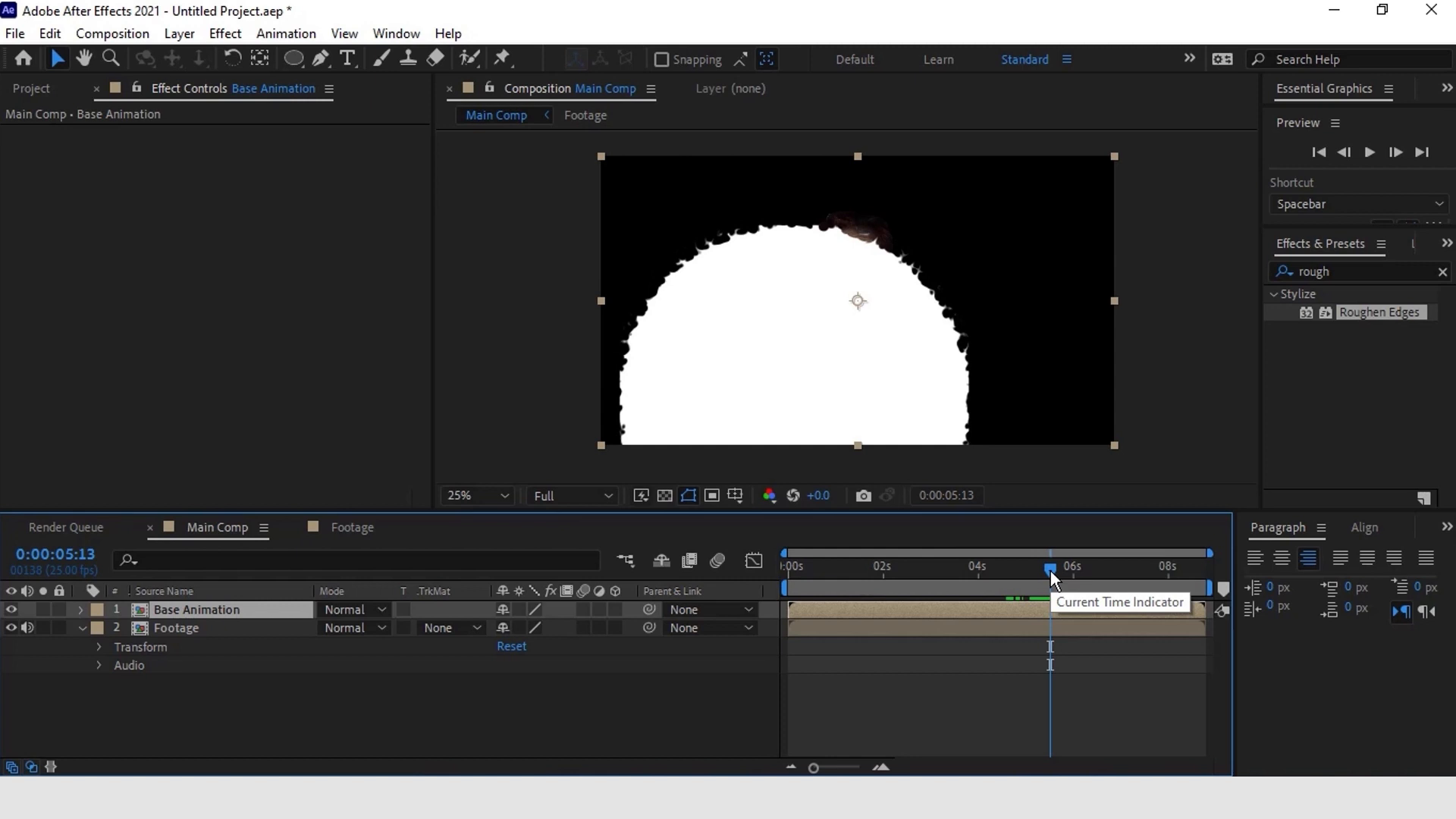
Step: Find the Set Matte effect by searching "set matte" and apply it to the Footage layer
{"action": "left_click", "coordinate": [1324, 272]}
{"action": "type", "text": "set matte"}
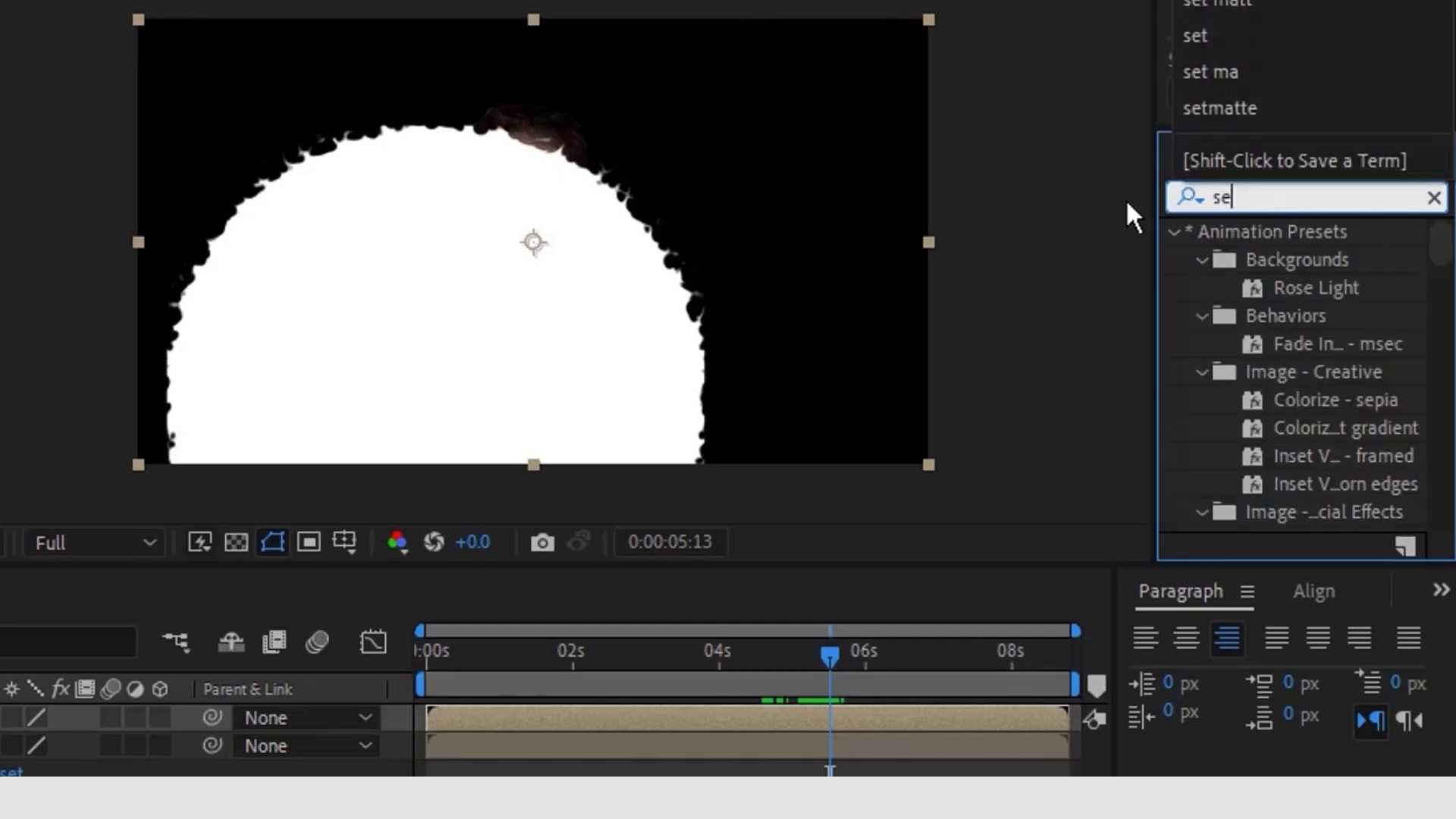
{"action": "left_click", "coordinate": [1341, 263]}
{"action": "left_click_drag", "start_coordinate": [1340, 263], "coordinate": [1162, 355]}
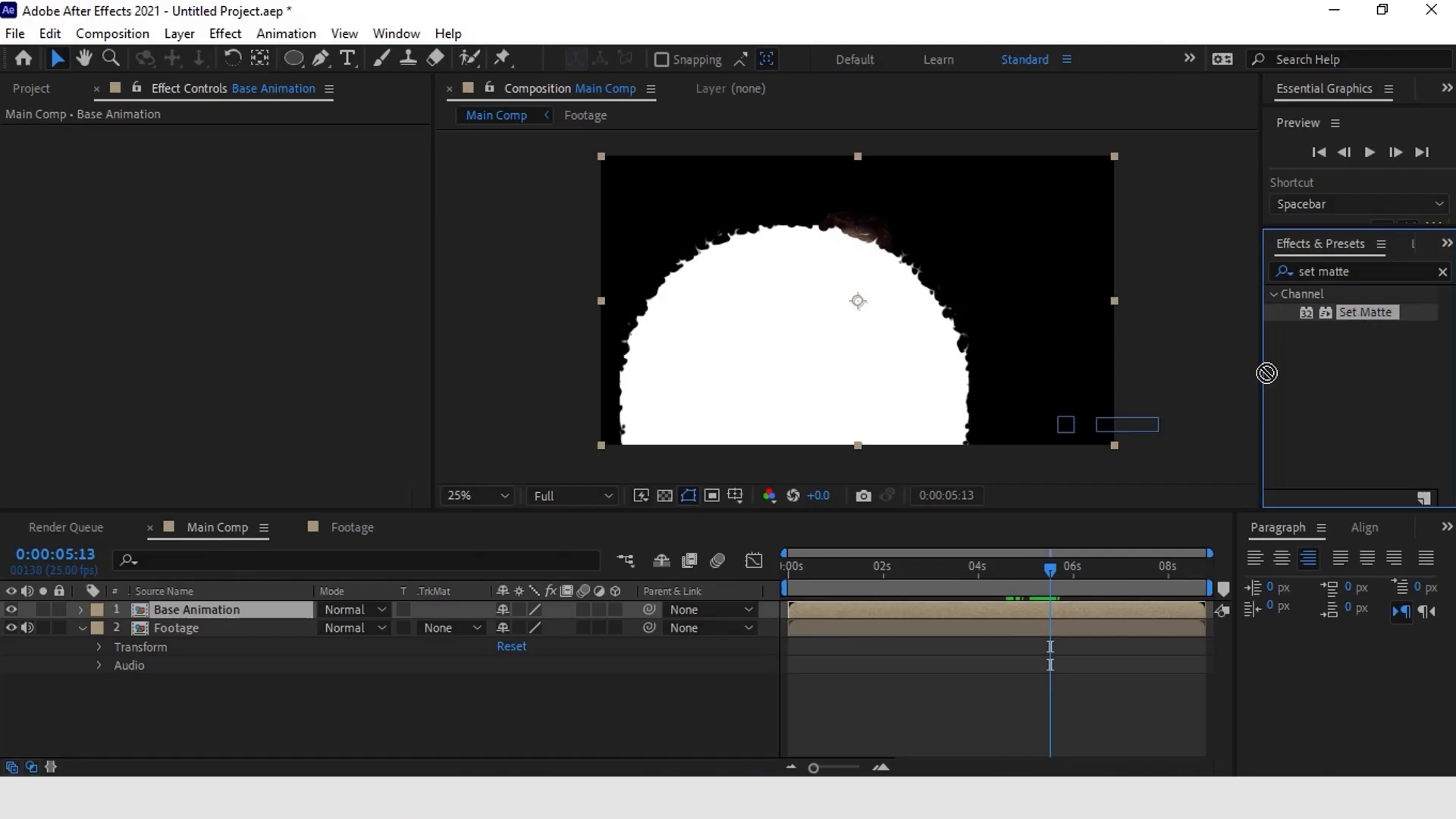
{"action": "left_click_drag", "start_coordinate": [1266, 373], "coordinate": [171, 630]}
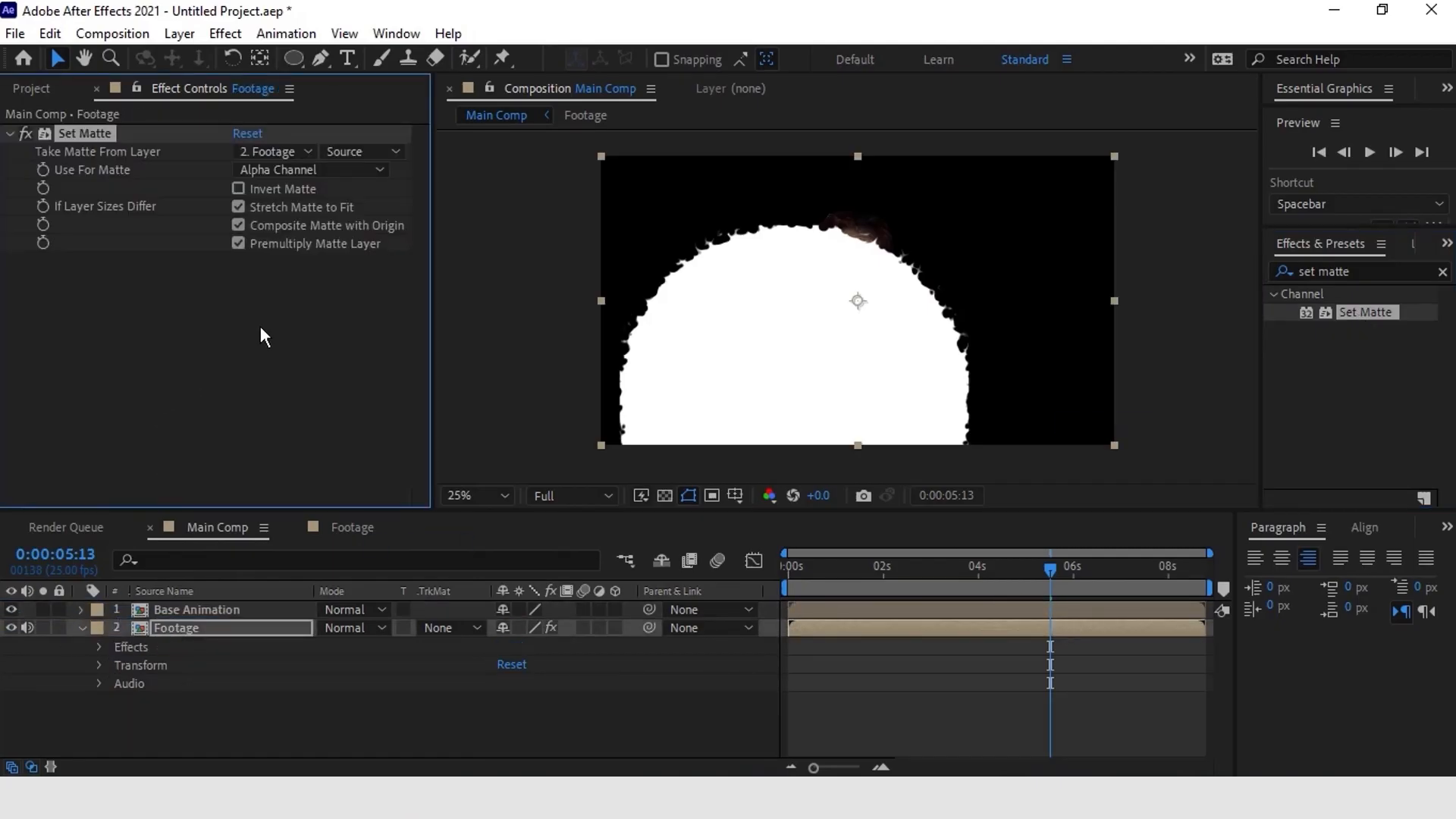
Step: Make the Footage layer's Set Matte take its matte from Base Animation and invert it
{"action": "left_click", "coordinate": [285, 148]}
{"action": "left_click", "coordinate": [304, 204]}
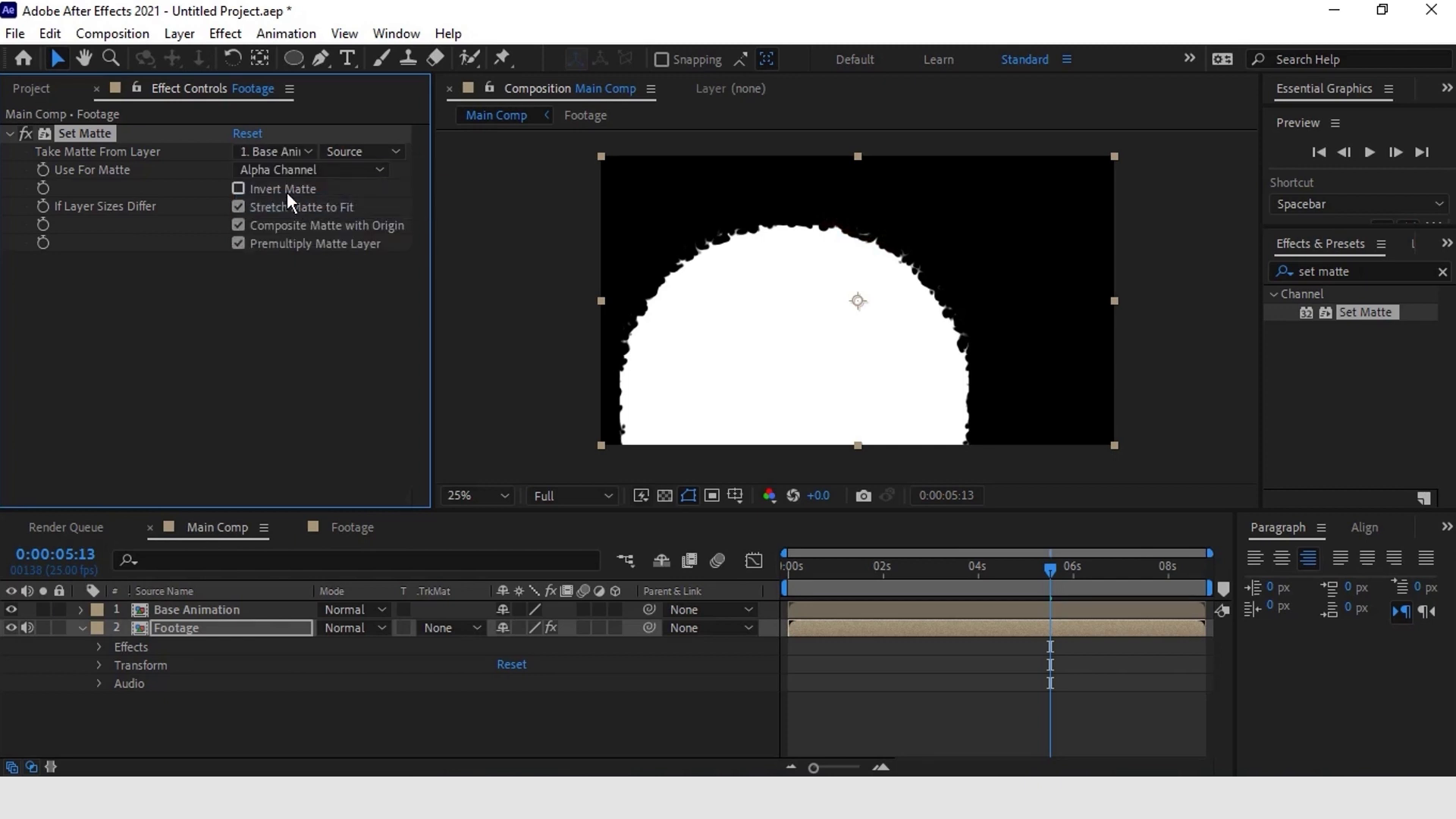
{"action": "left_click", "coordinate": [240, 189]}
Step: Hide the Base Animation layer and display the transparency grid with the time set to 0:00:04:24
{"action": "left_click", "coordinate": [10, 610]}
{"action": "left_click_drag", "start_coordinate": [1028, 567], "coordinate": [1020, 572]}
{"action": "left_click", "coordinate": [664, 494]}
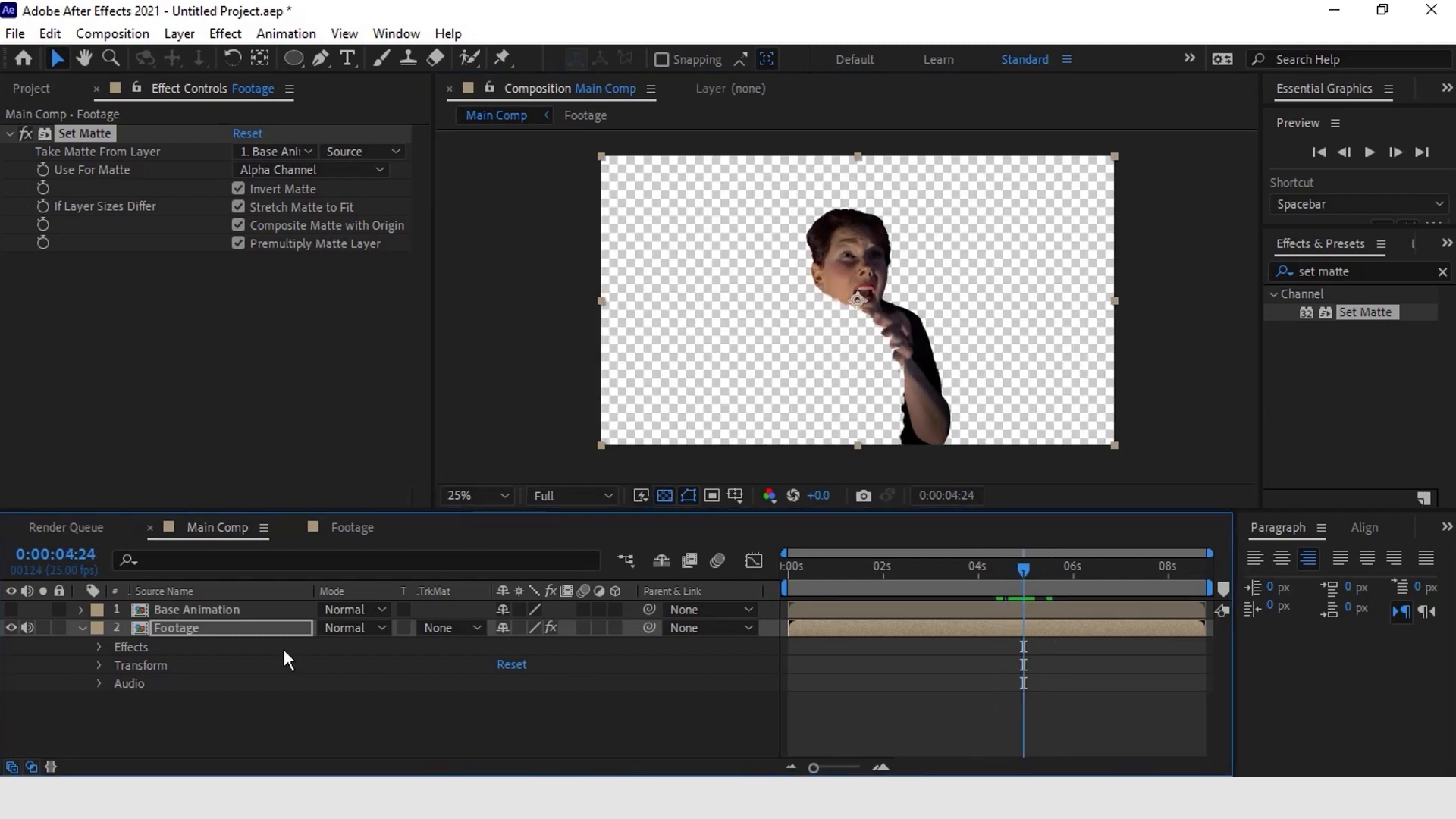
Step: Duplicate the Base Animation layer, rename the upper copy "Glow Line" and make it visible
{"action": "left_click", "coordinate": [203, 609]}
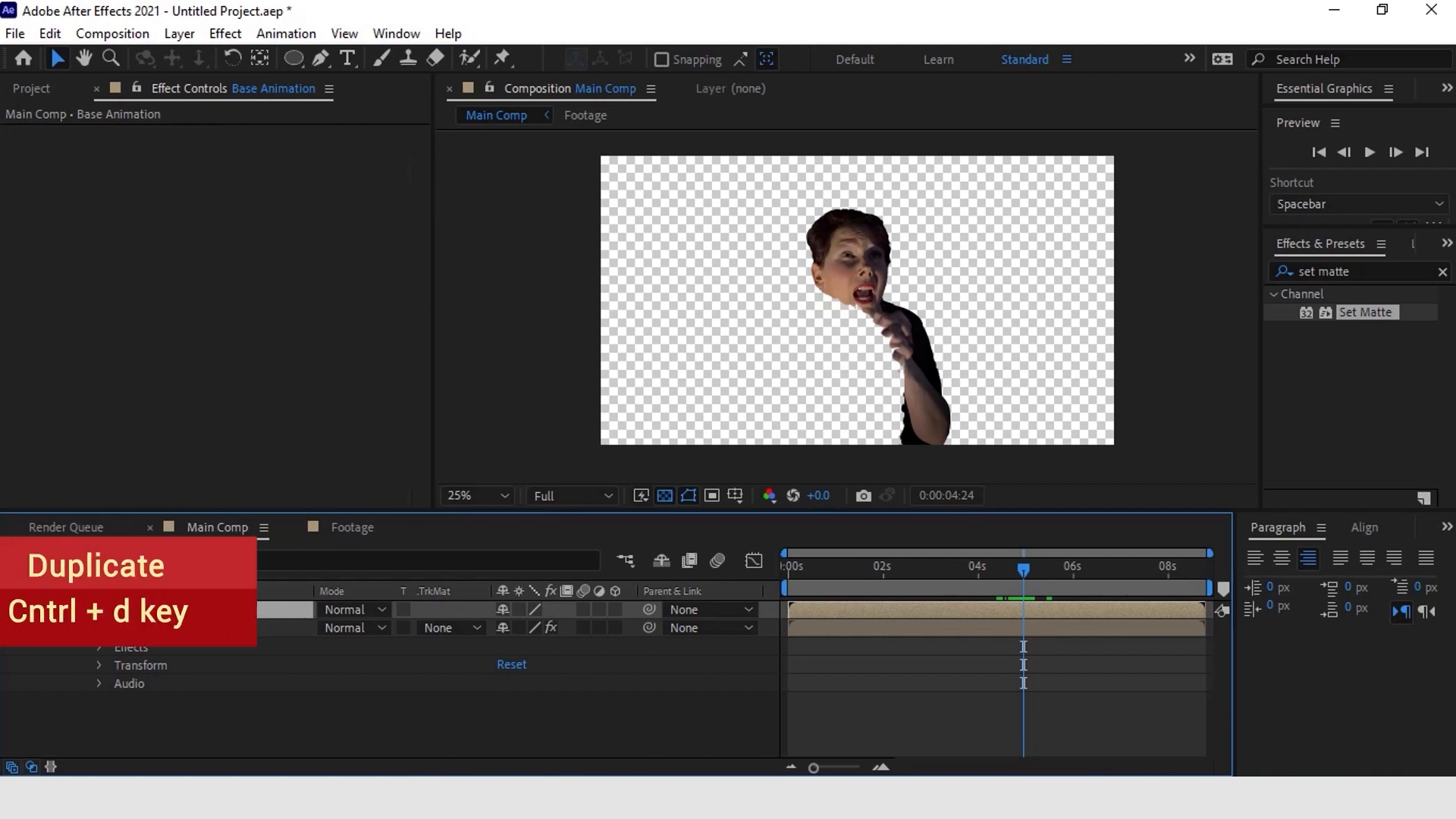
{"action": "key", "text": "ctrl+d"}
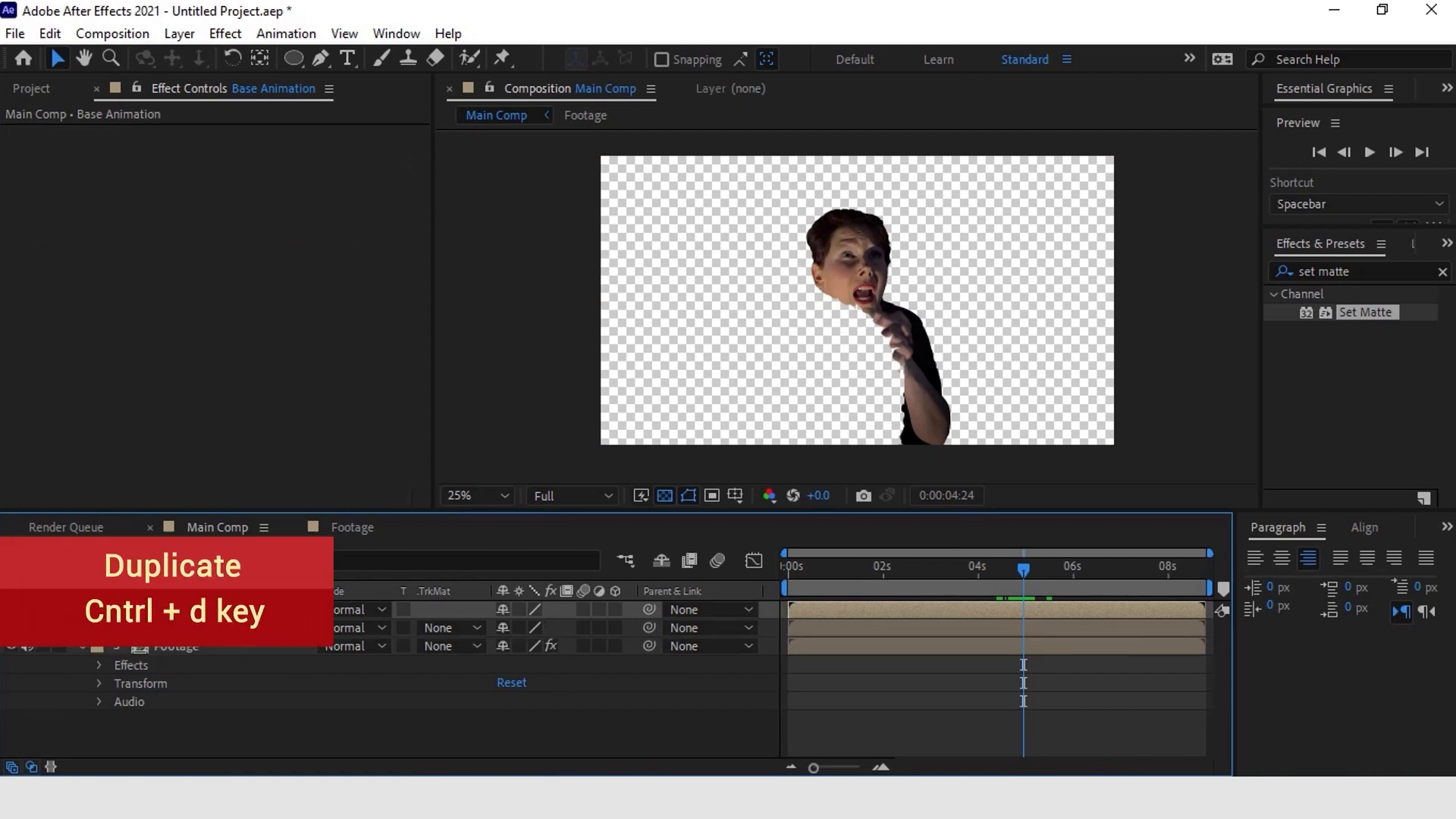
{"action": "right_click", "coordinate": [204, 608]}
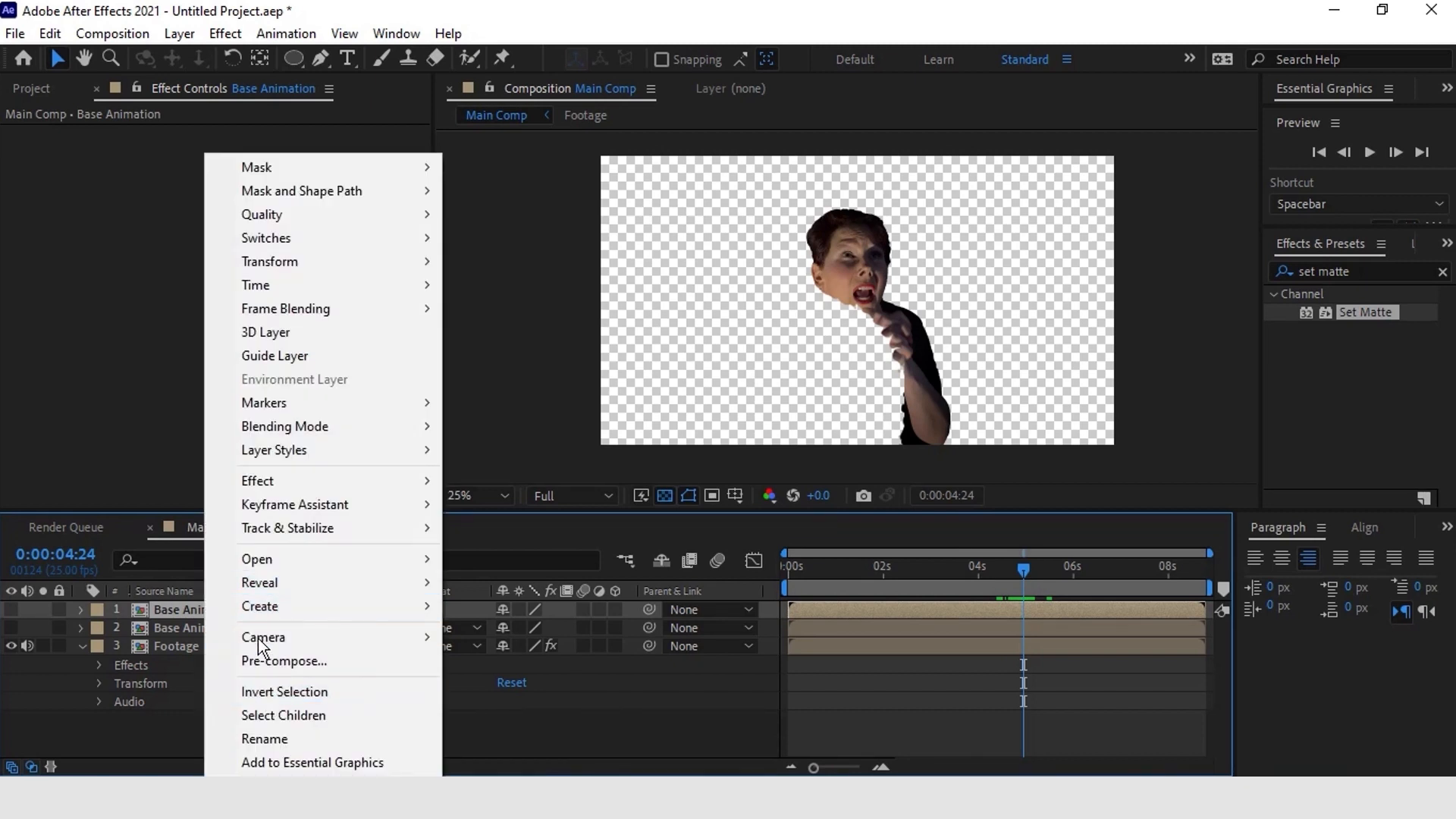
{"action": "left_click", "coordinate": [272, 732]}
{"action": "type", "text": "Glow Line"}
{"action": "key", "text": "Return"}
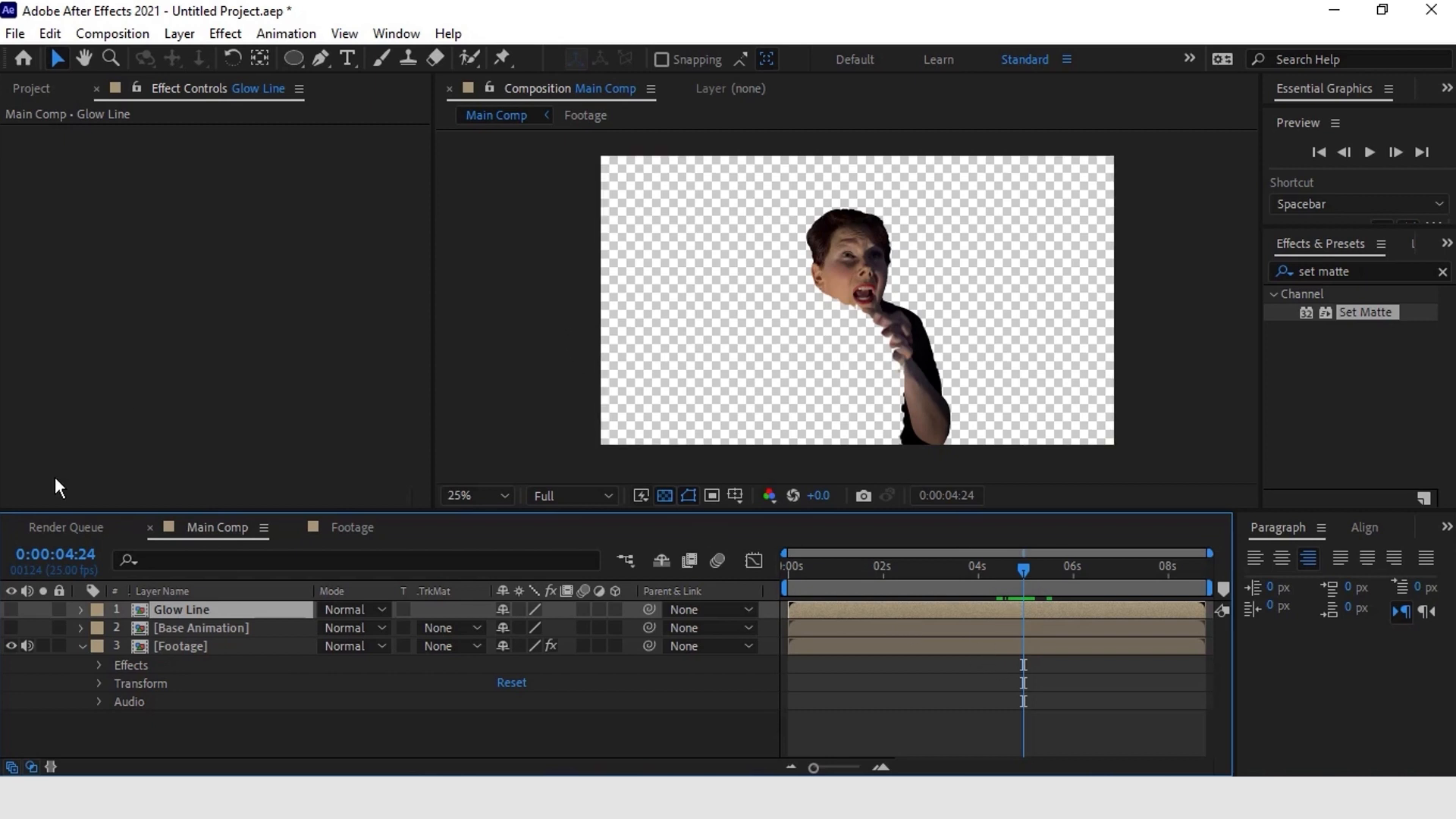
{"action": "left_click", "coordinate": [13, 610]}
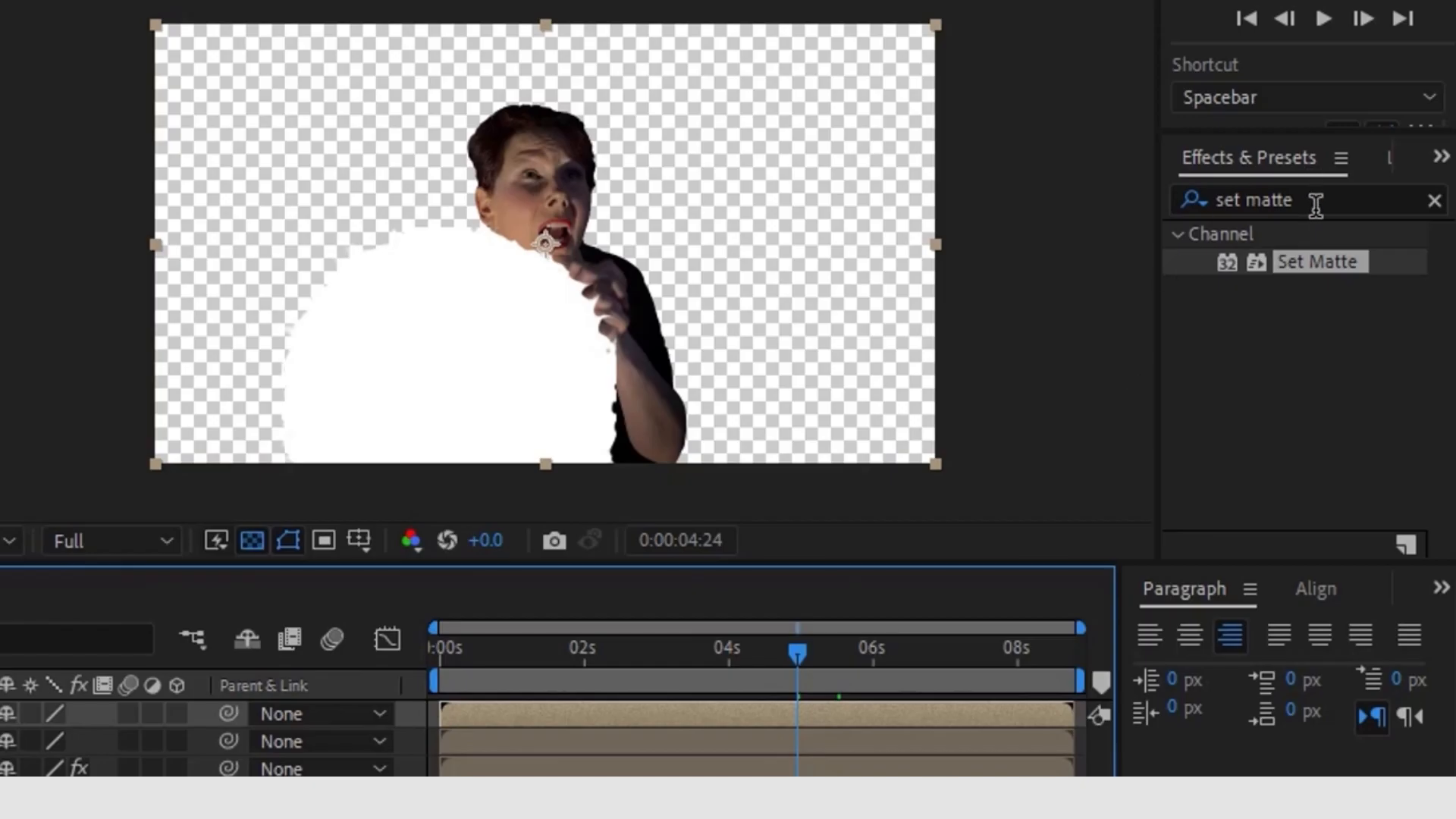
Step: Find the Find Edges effect by searching "find edges" and apply it inverted to the Glow Line layer
{"action": "left_click", "coordinate": [1311, 271]}
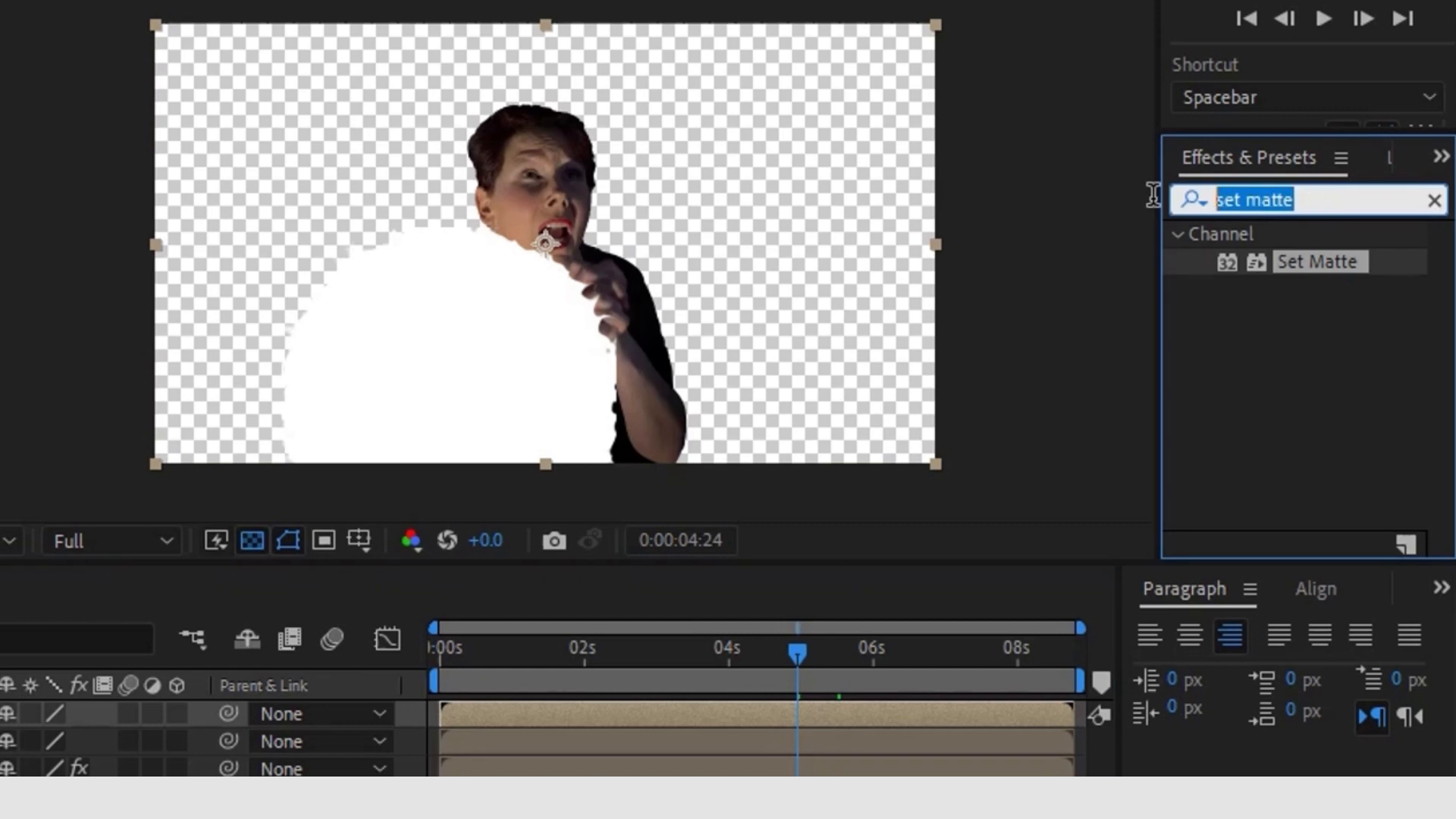
{"action": "type", "text": "find edges"}
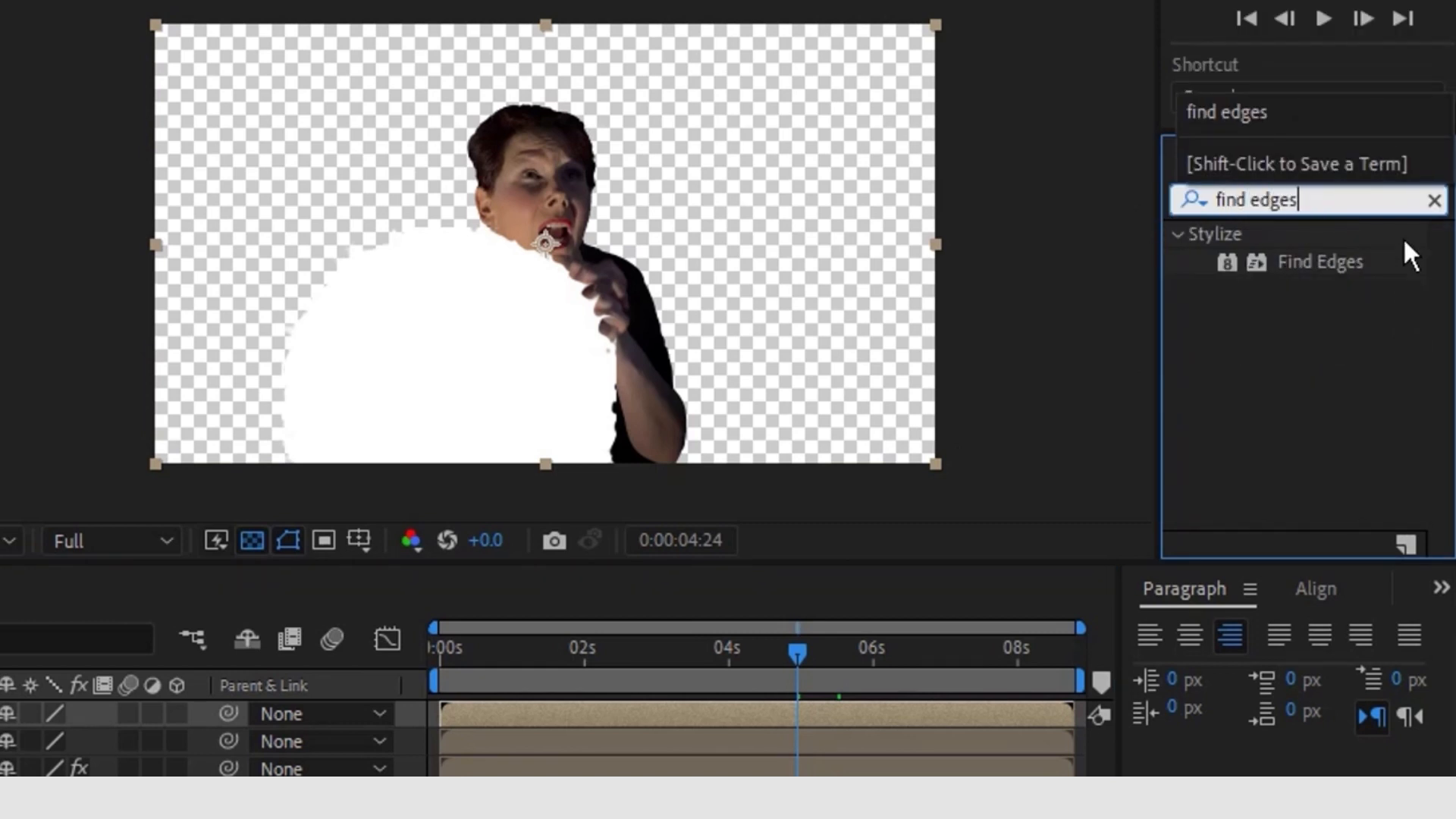
{"action": "left_click_drag", "start_coordinate": [1296, 277], "coordinate": [214, 608]}
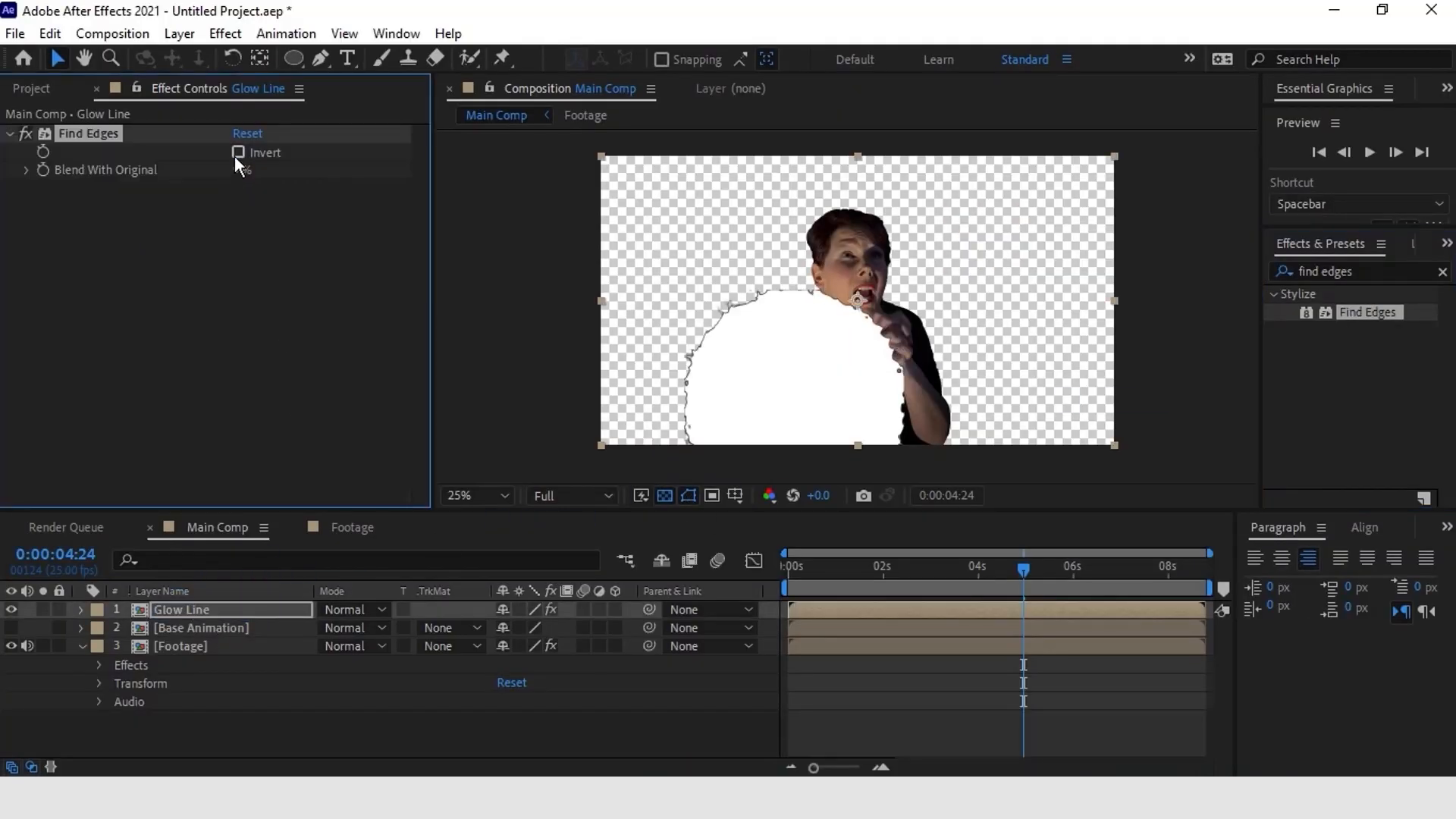
{"action": "left_click", "coordinate": [239, 153]}
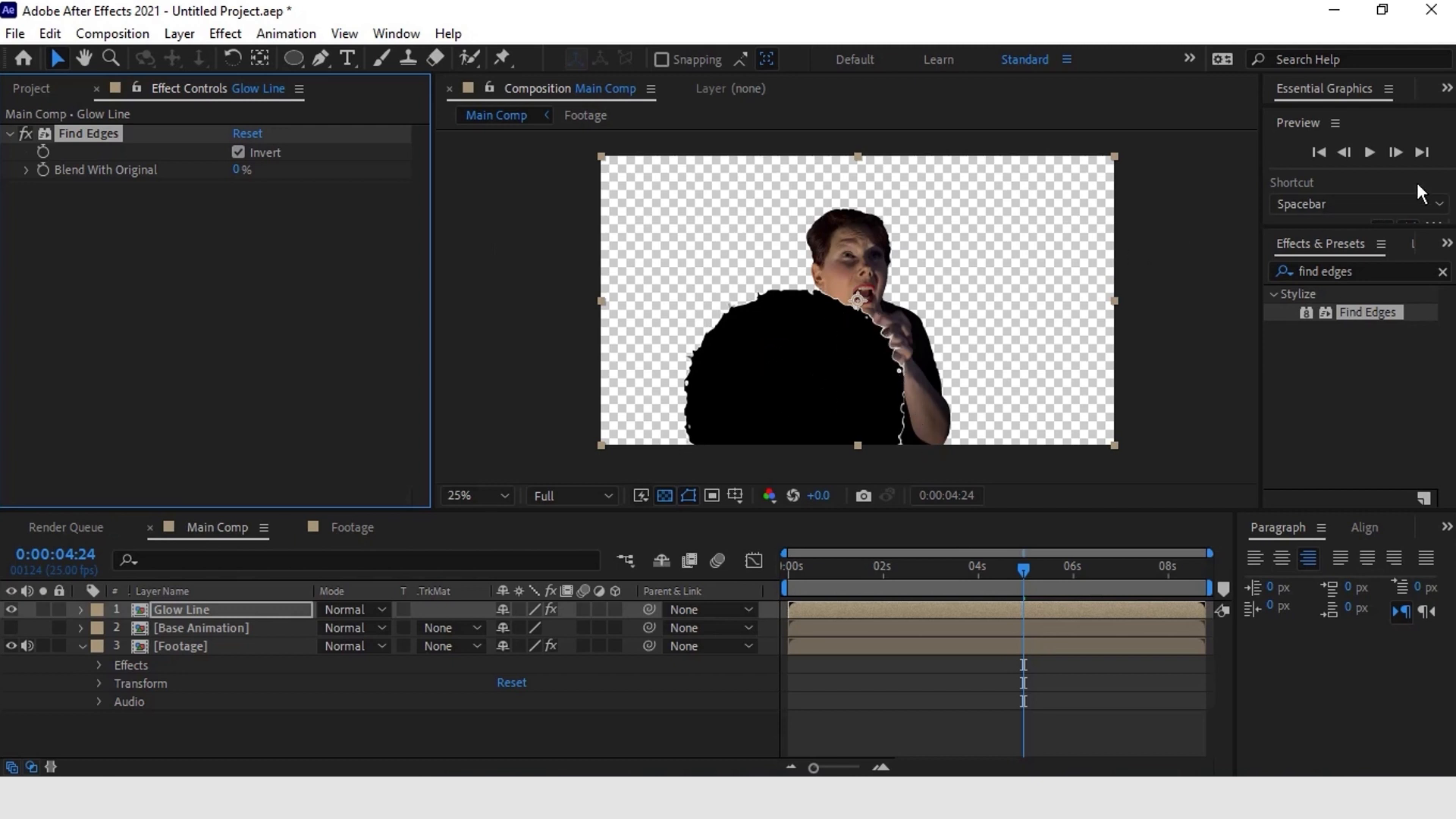
Step: Search the effects for "extract" and apply the Extract keying effect to the Glow Line layer
{"action": "left_click_drag", "start_coordinate": [1367, 271], "coordinate": [1320, 272]}
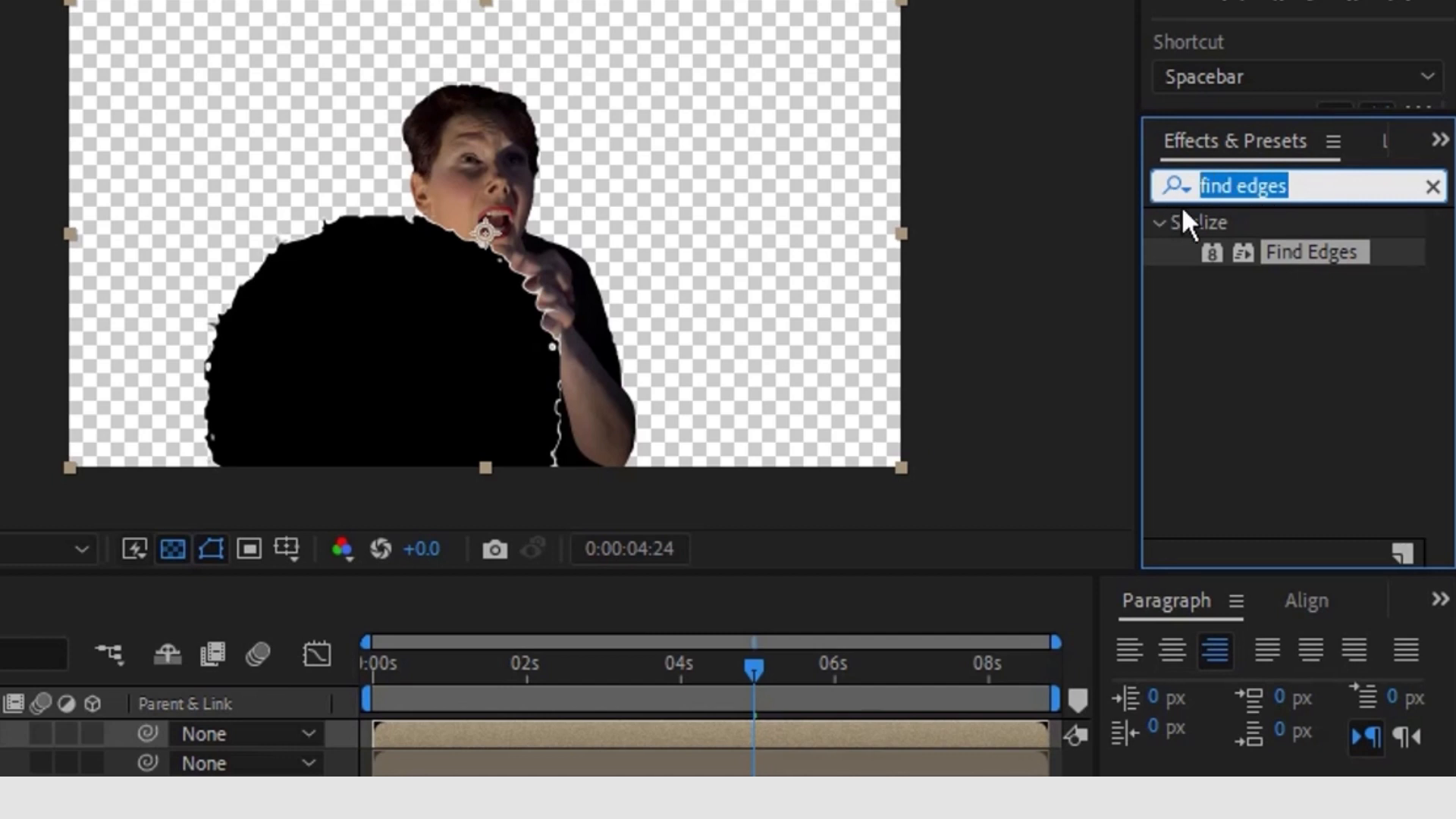
{"action": "type", "text": "extract"}
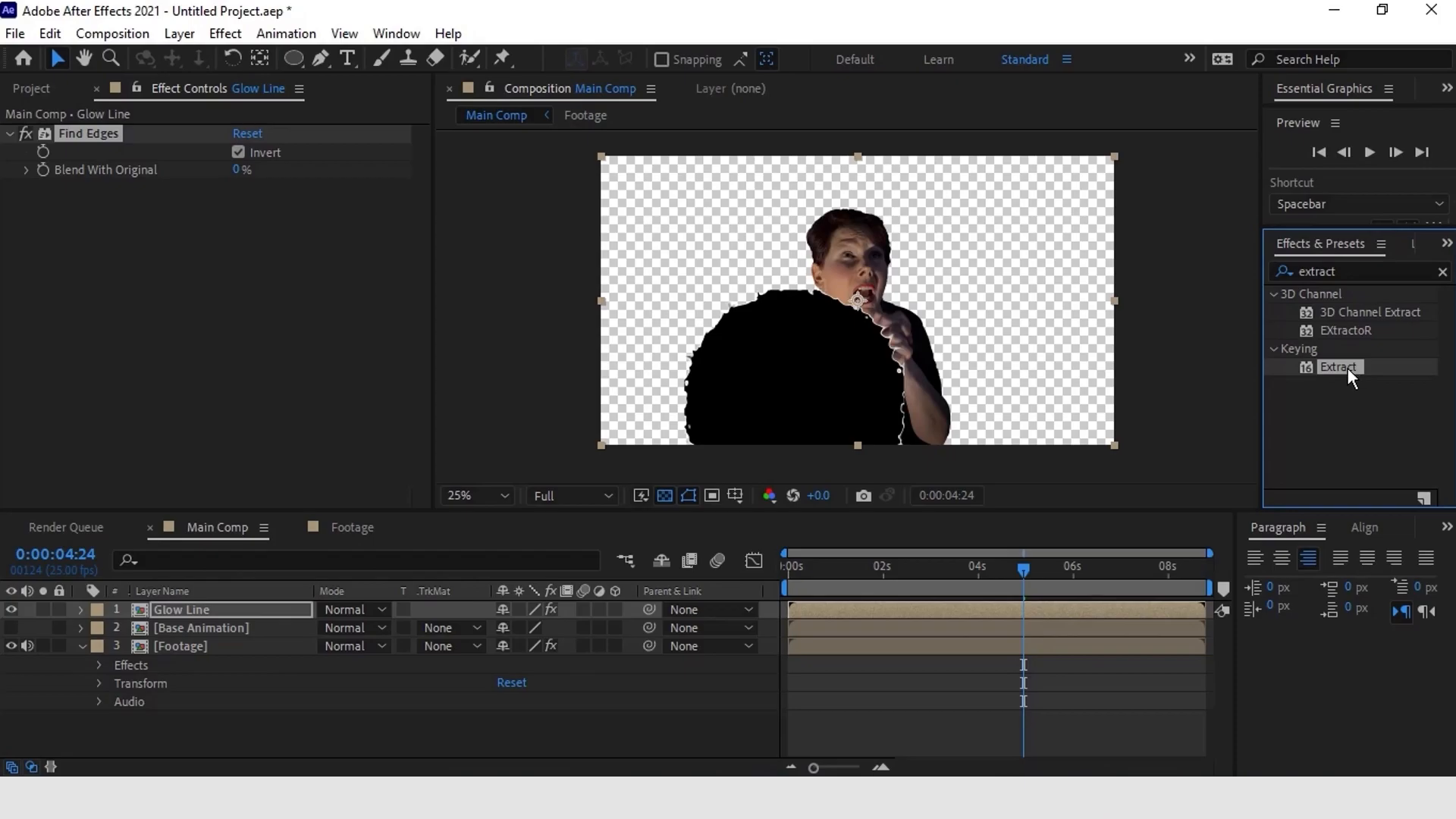
{"action": "double_click", "coordinate": [1265, 341]}
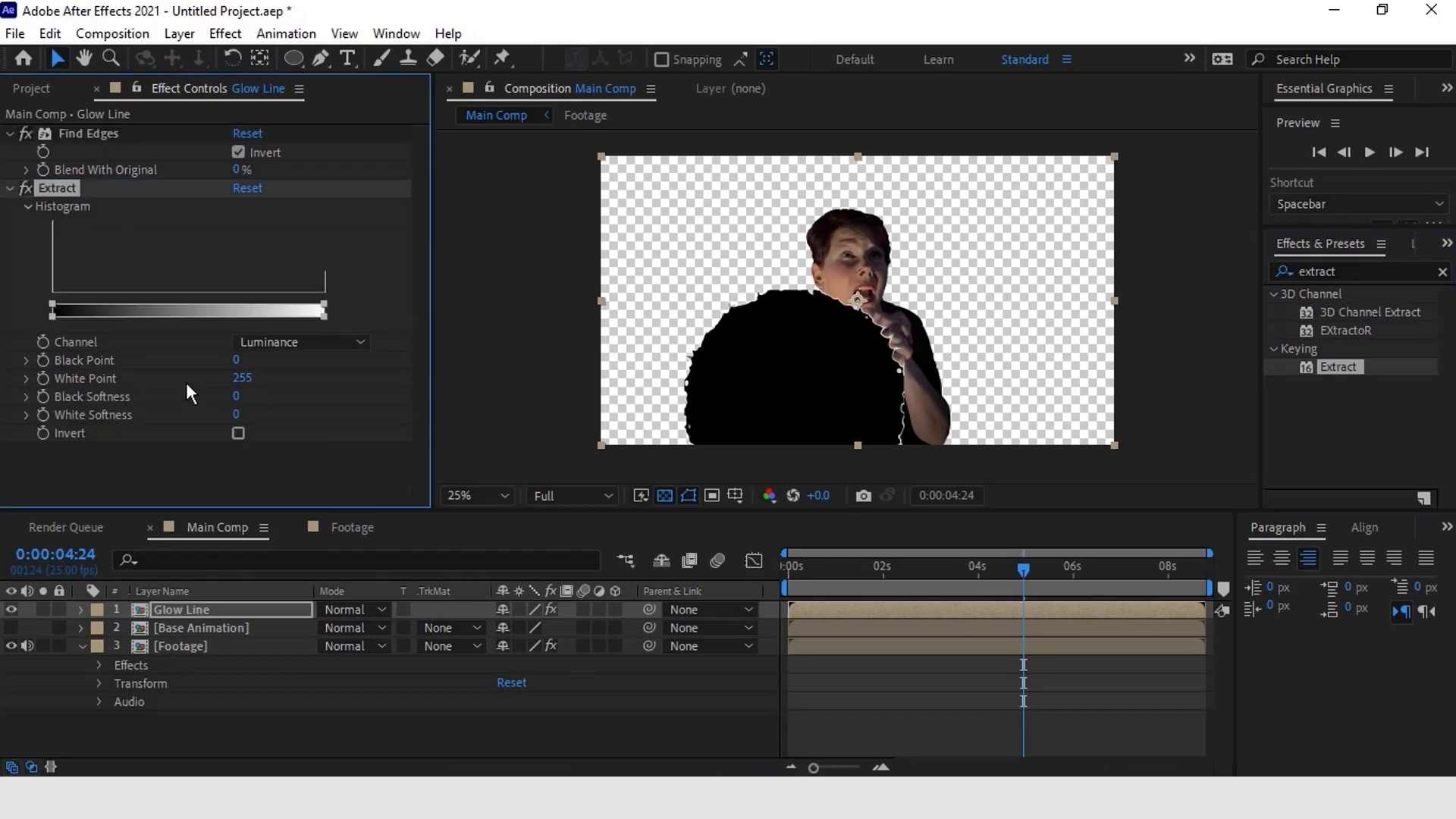
Step: Set the Extract Black Point to 193 on the Glow Line layer, and hide the transparency grid
{"action": "scroll", "coordinate": [747, 276], "scroll_direction": "up", "scroll_amount": 2}
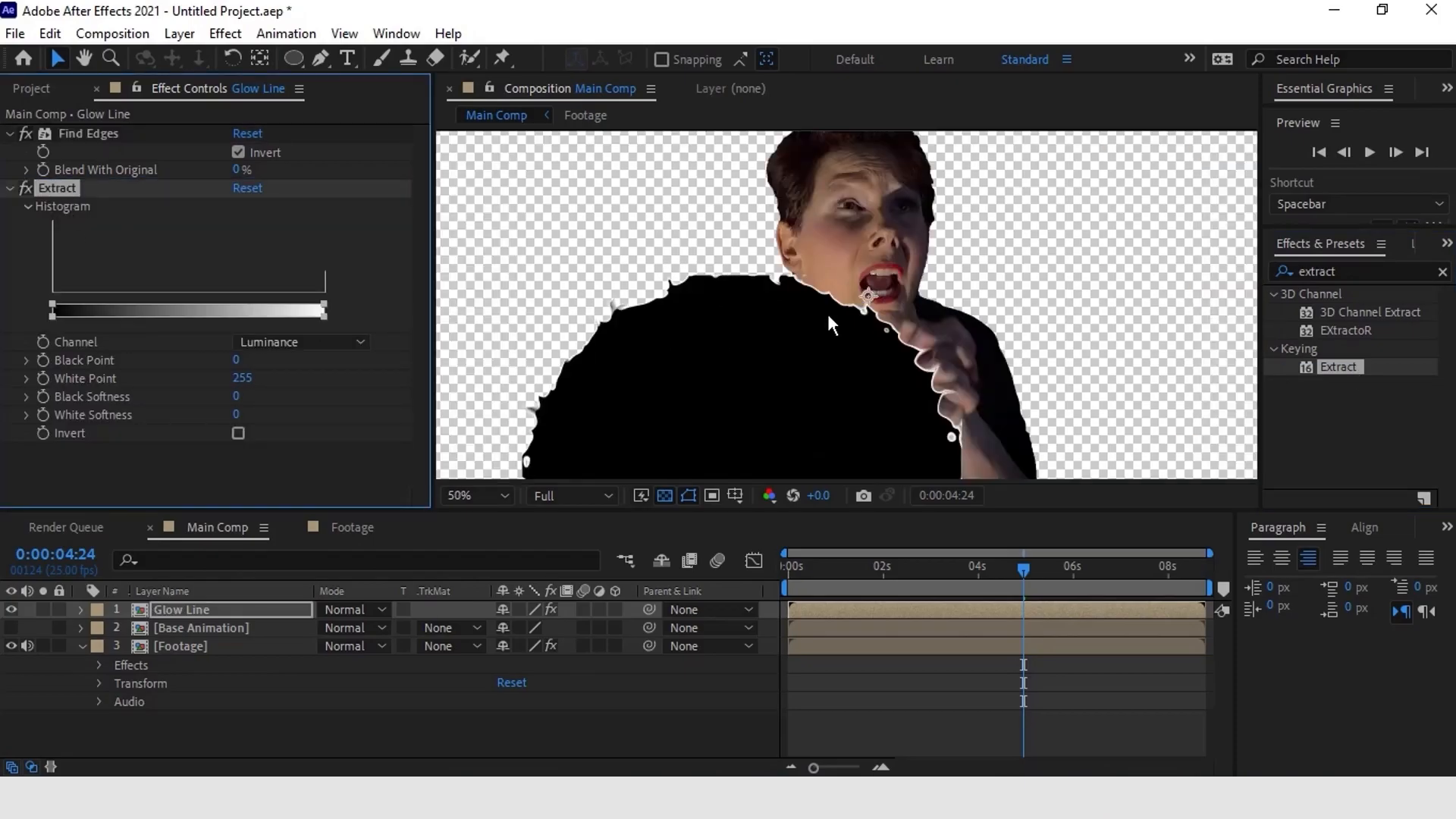
{"action": "left_click", "coordinate": [665, 496]}
{"action": "left_click", "coordinate": [664, 495]}
{"action": "left_click_drag", "start_coordinate": [237, 360], "coordinate": [364, 361]}
{"action": "key", "text": "period"}
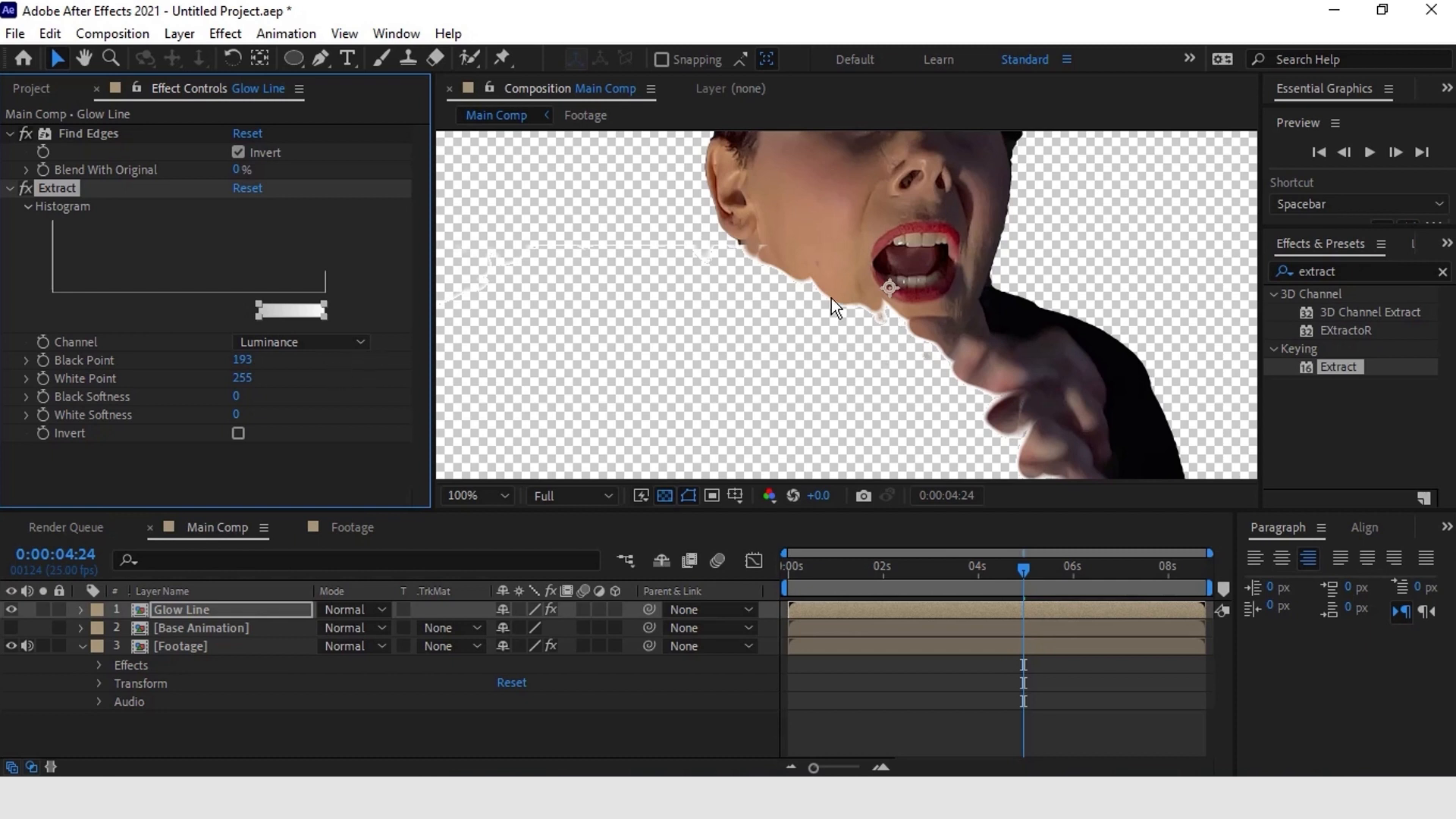
{"action": "key", "text": "comma"}
{"action": "left_click", "coordinate": [664, 495]}
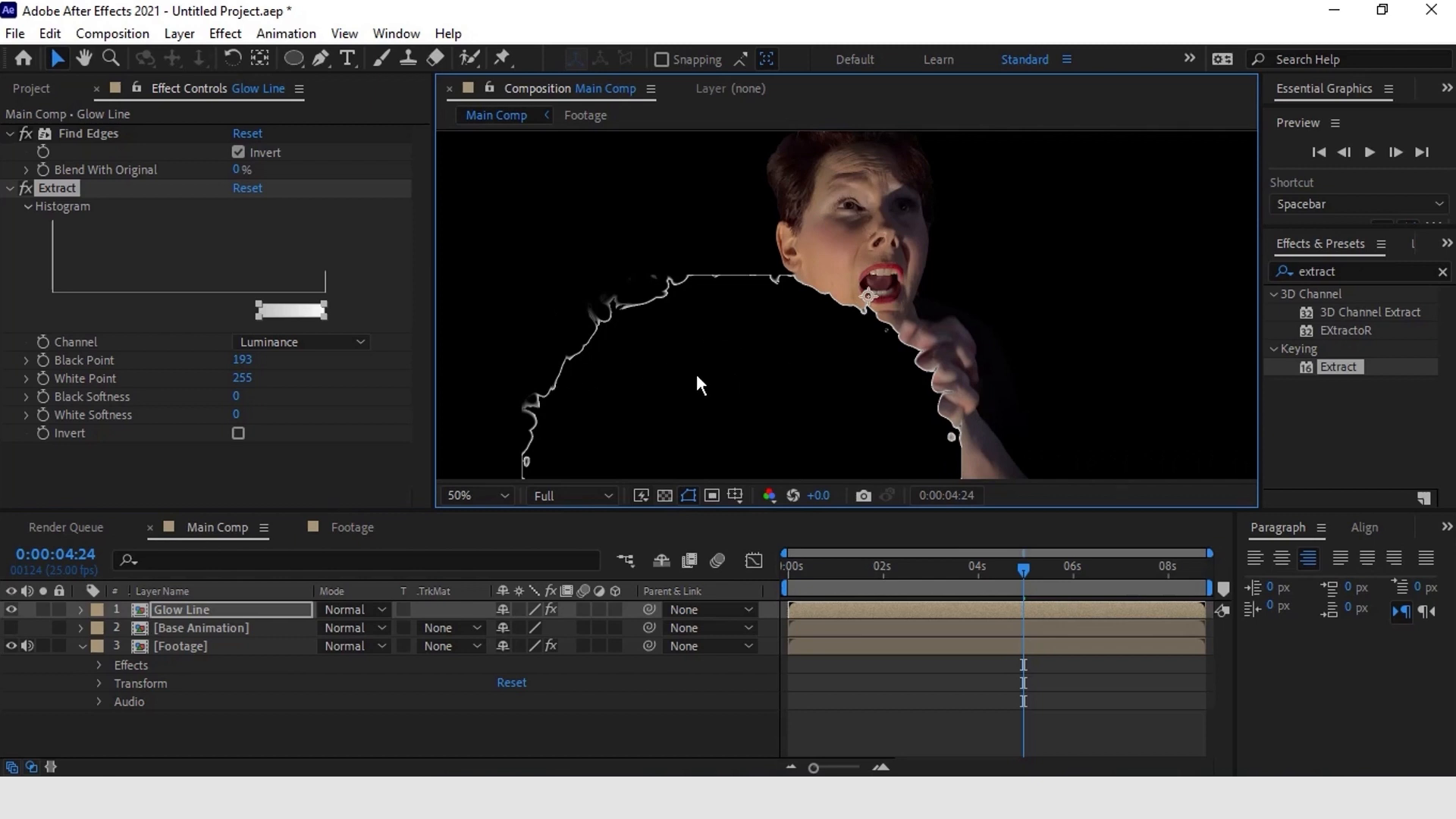
Step: Add a Set Matte effect to the Glow Line layer after Extract, taking its matte from the Footage layer
{"action": "double_click", "coordinate": [1324, 272]}
{"action": "type", "text": "set"}
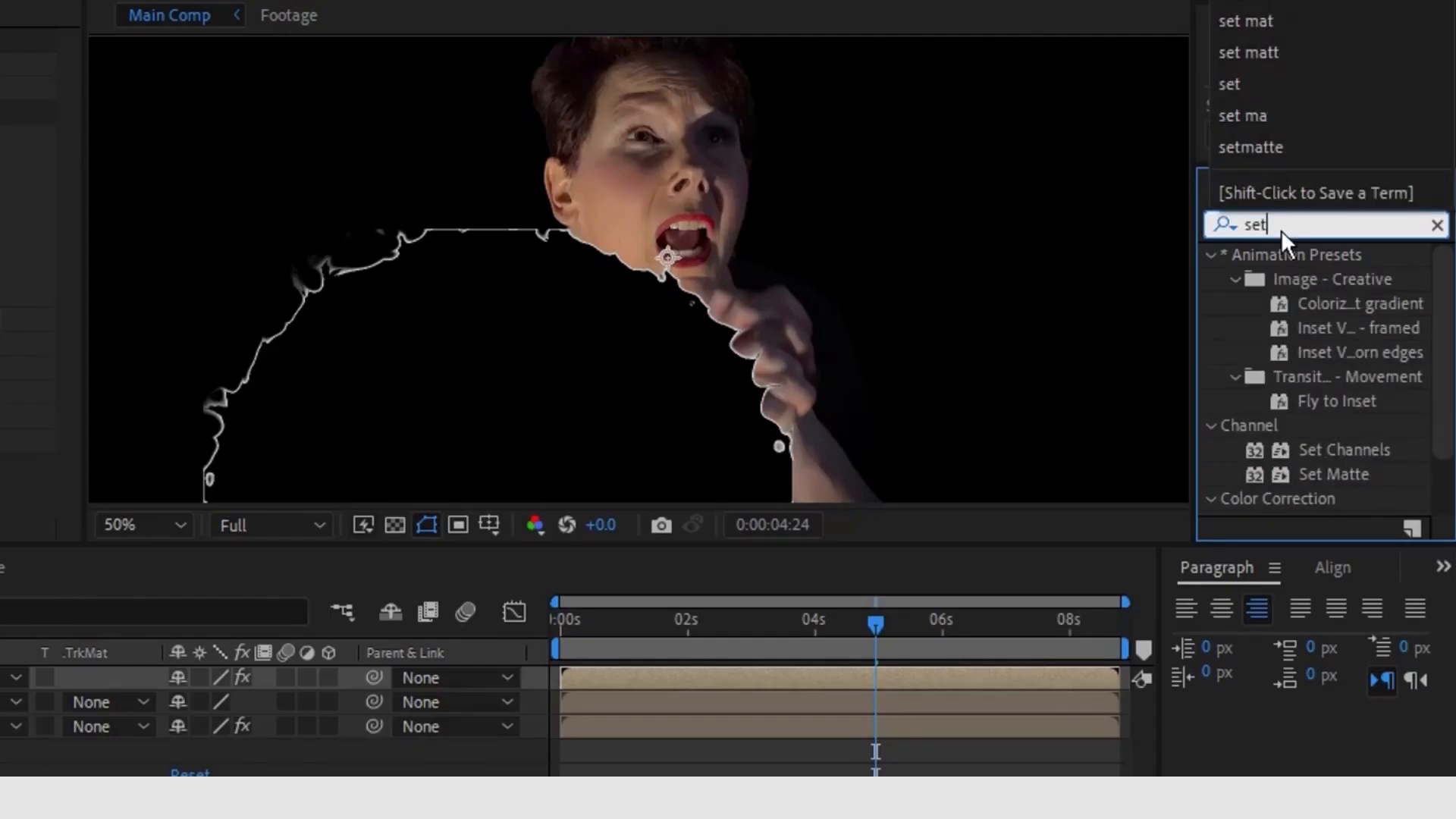
{"action": "left_click_drag", "start_coordinate": [1331, 472], "coordinate": [47, 215]}
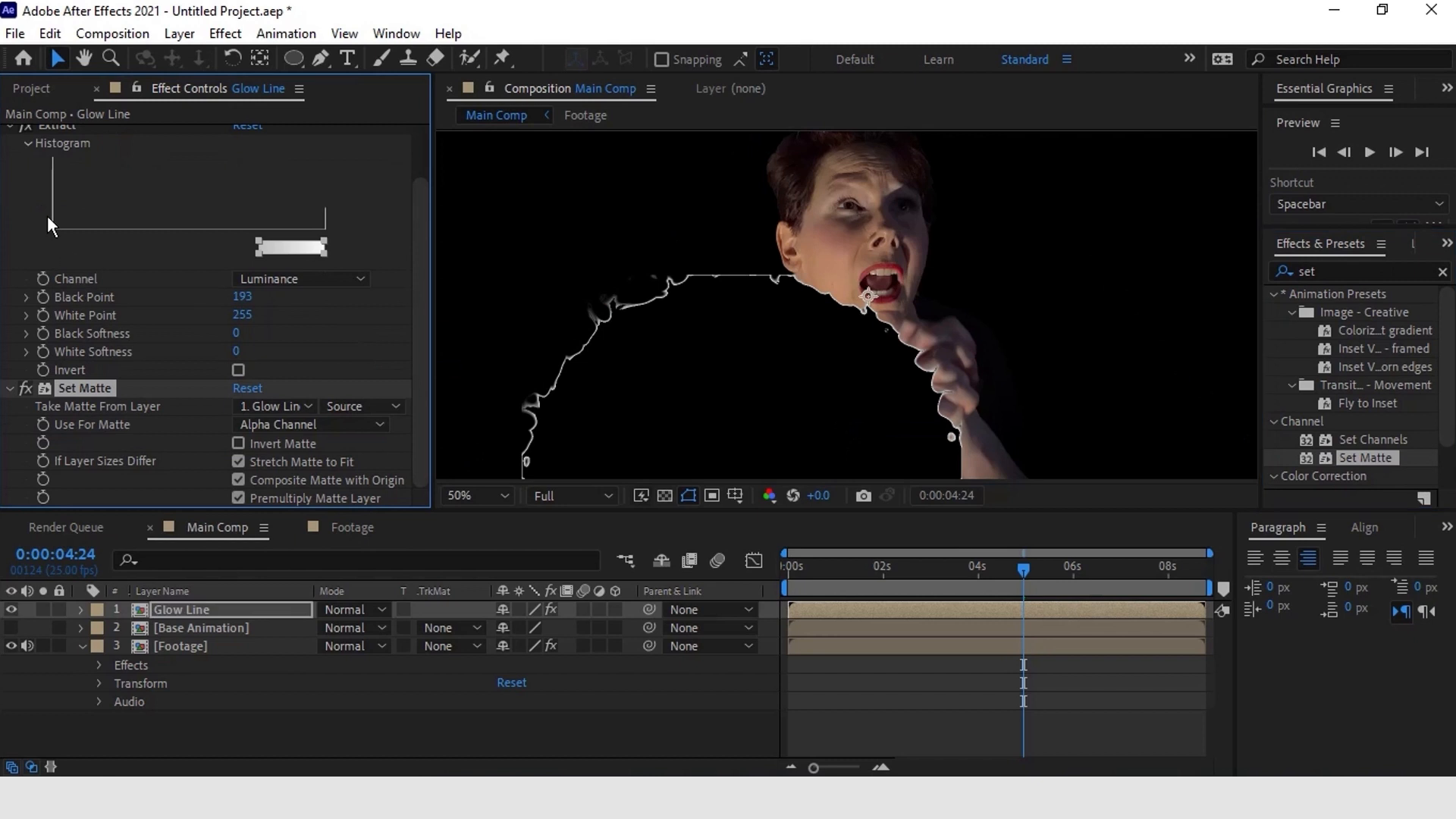
{"action": "left_click", "coordinate": [10, 126]}
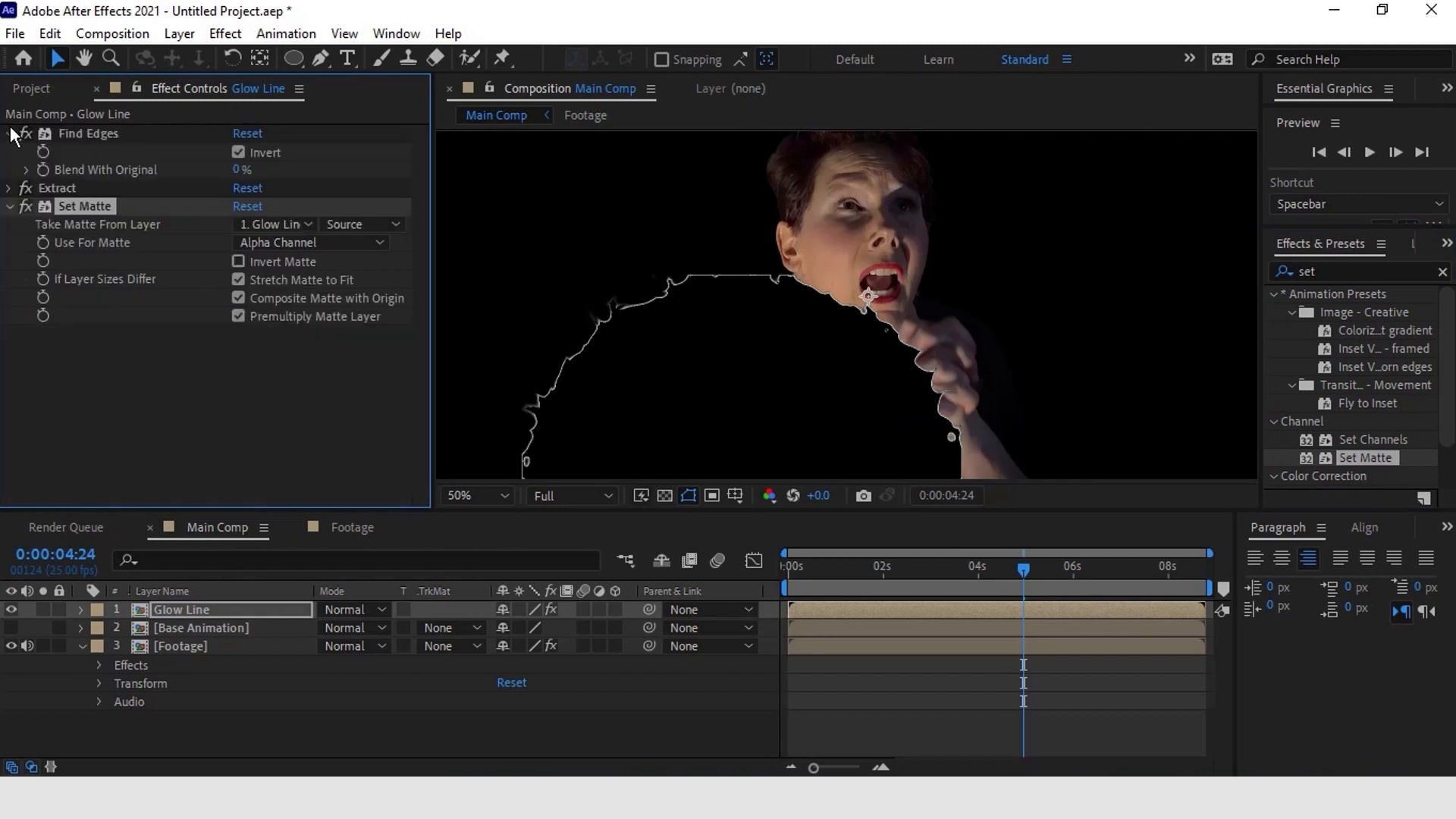
{"action": "left_click", "coordinate": [280, 227]}
{"action": "left_click", "coordinate": [293, 323]}
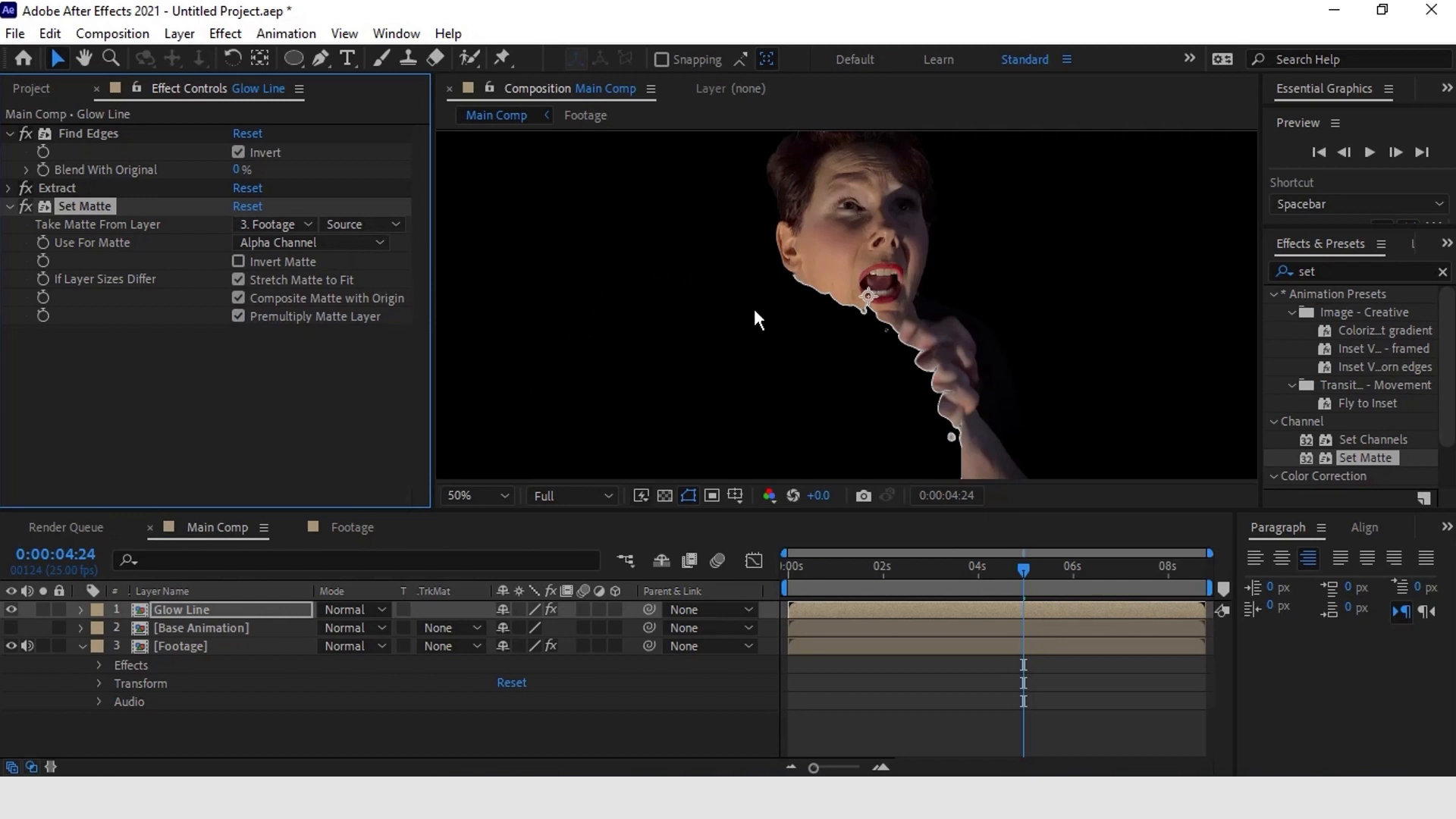
Step: Move to 0:00:04:13, search the effects for "vega" and apply the Vegas effect to the Glow Line layer
{"action": "left_click", "coordinate": [665, 496]}
{"action": "left_click_drag", "start_coordinate": [1007, 565], "coordinate": [1003, 566]}
{"action": "left_click", "coordinate": [660, 496]}
{"action": "left_click_drag", "start_coordinate": [804, 377], "coordinate": [777, 428]}
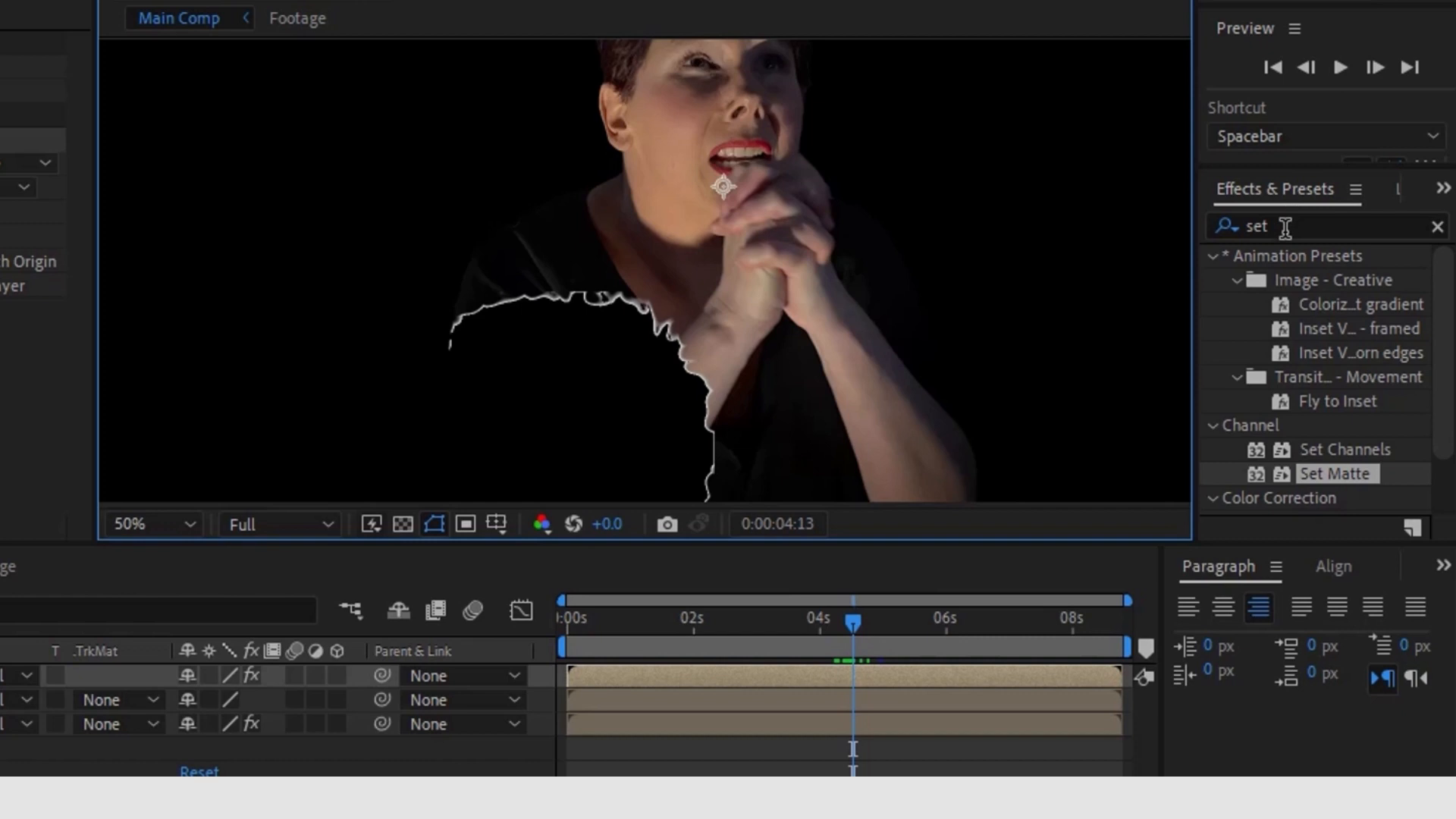
{"action": "left_click_drag", "start_coordinate": [1327, 271], "coordinate": [1266, 270]}
{"action": "type", "text": "v"}
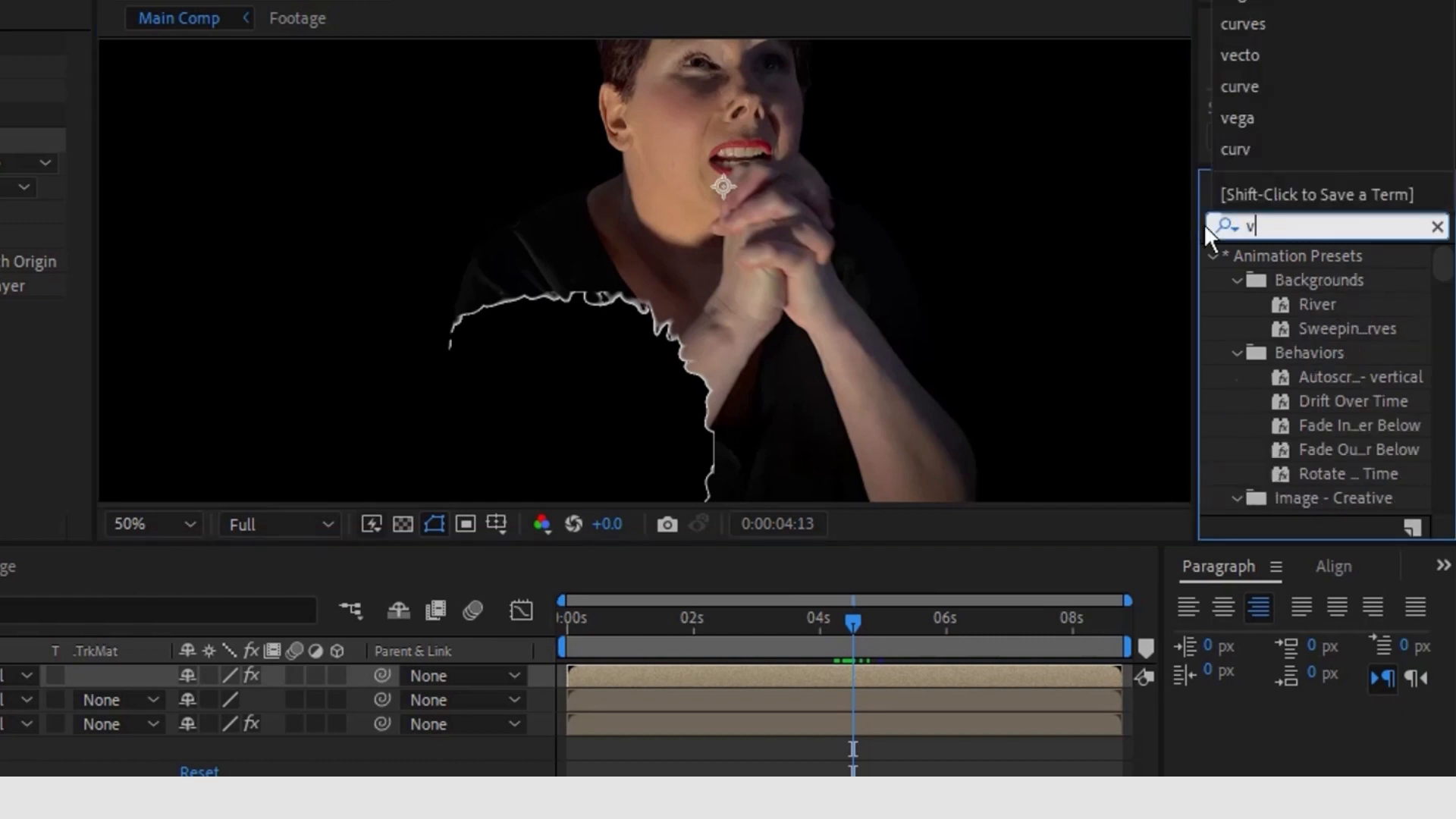
{"action": "type", "text": "ega"}
{"action": "double_click", "coordinate": [1305, 287]}
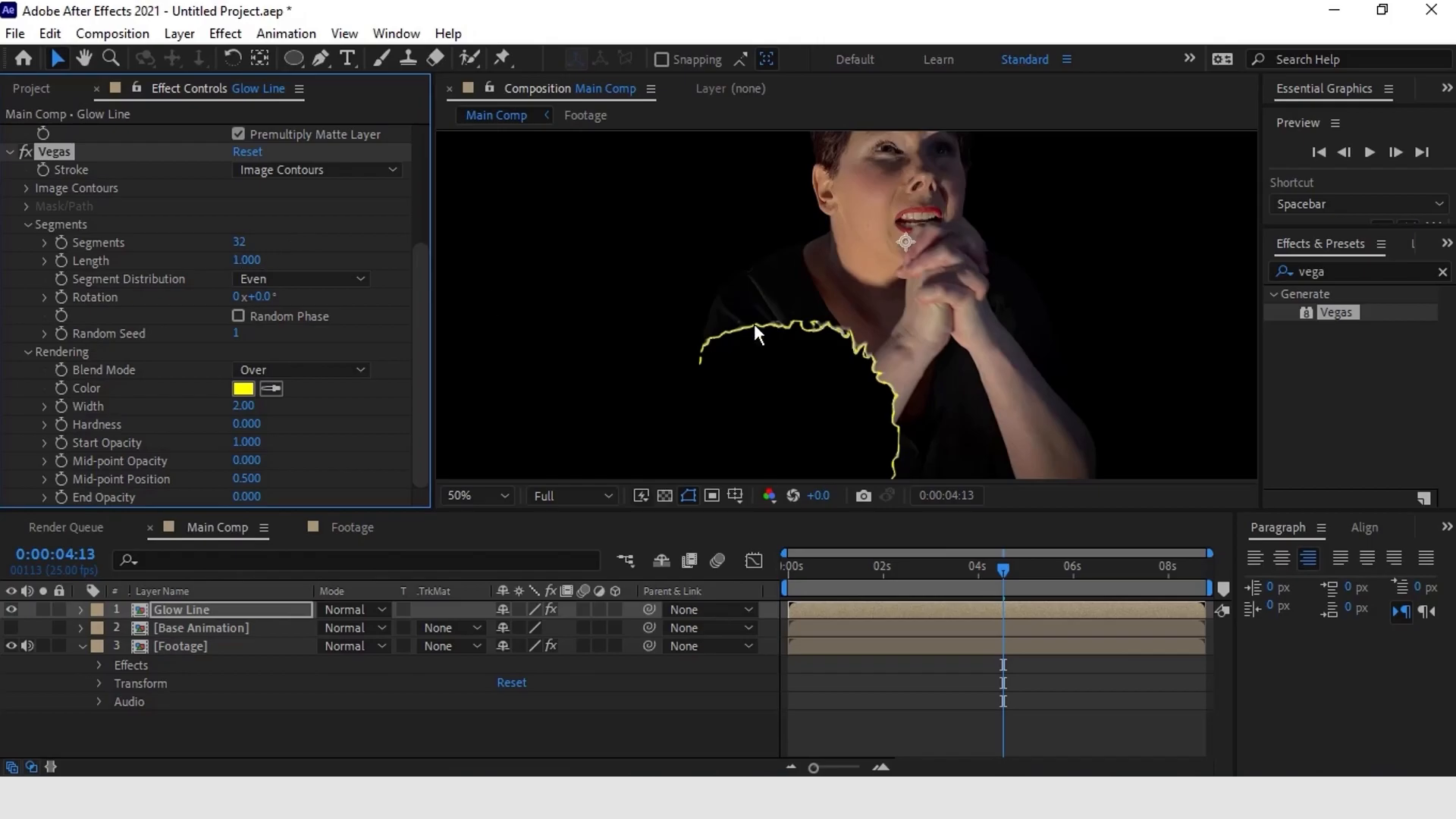
Step: Set the Vegas effect on the Glow Line layer to 194 segments, white color and a width of 8.70, and collapse its settings
{"action": "key", "text": "period"}
{"action": "left_click_drag", "start_coordinate": [242, 250], "coordinate": [436, 269]}
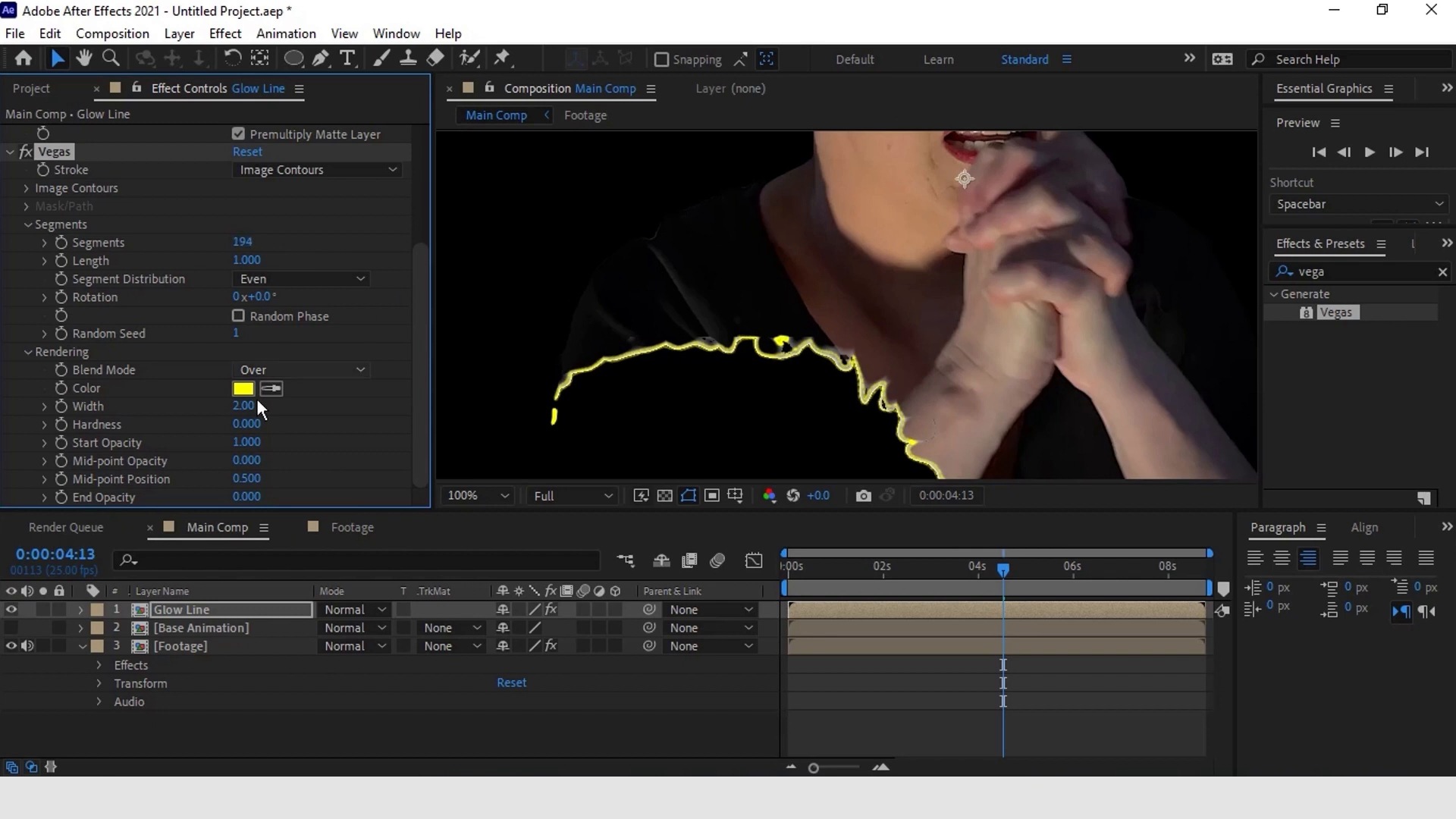
{"action": "left_click_drag", "start_coordinate": [243, 413], "coordinate": [323, 419]}
{"action": "left_click", "coordinate": [247, 387]}
{"action": "left_click_drag", "start_coordinate": [227, 381], "coordinate": [11, 271]}
{"action": "left_click", "coordinate": [498, 297]}
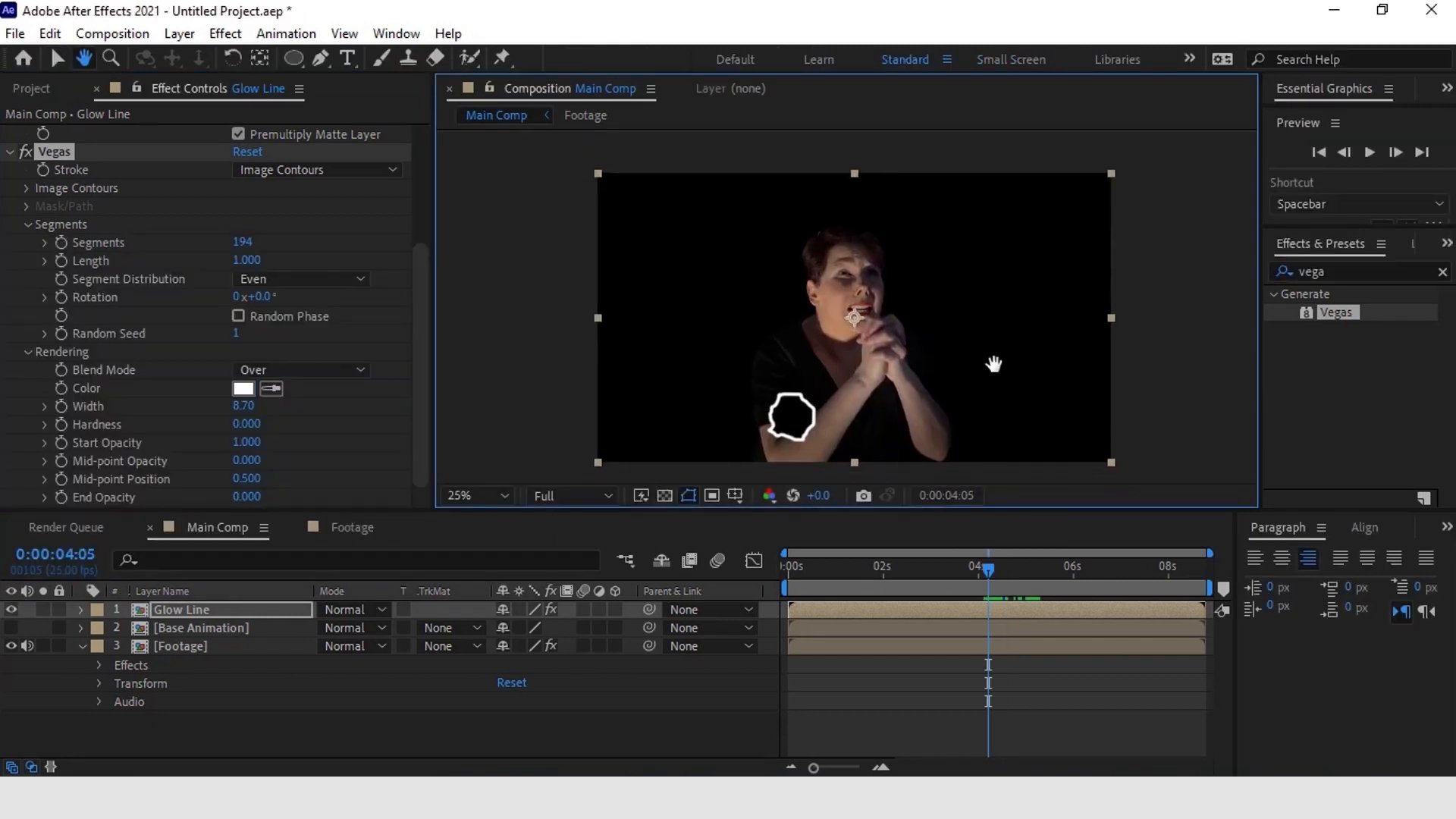
{"action": "left_click", "coordinate": [10, 154]}
{"action": "key", "text": "v"}
{"action": "left_click", "coordinate": [11, 152]}
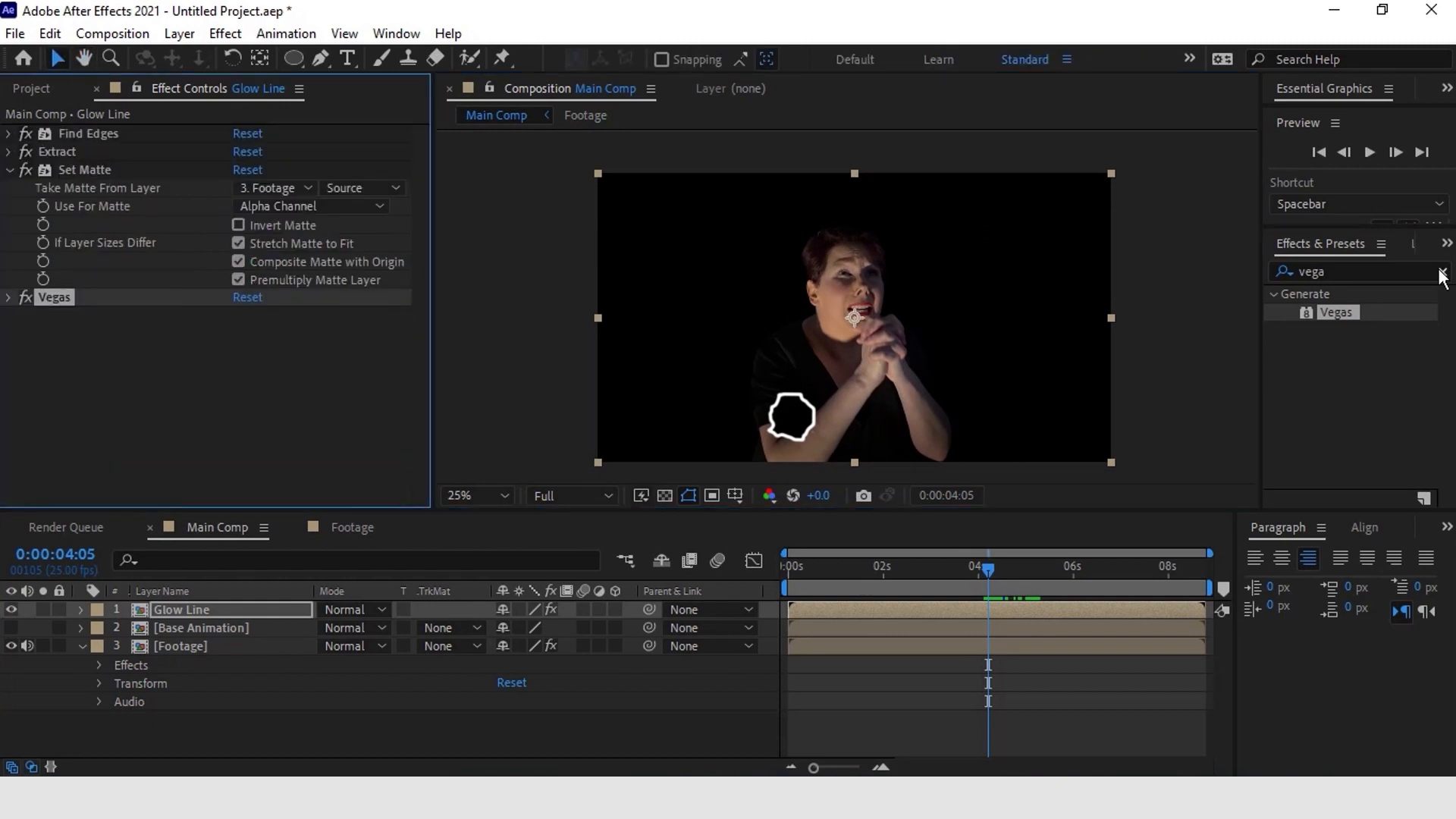
Step: Search the effects for "fast", apply Fast Box Blur to the Glow Line layer and set its Blur Radius to 5.0
{"action": "left_click", "coordinate": [1442, 271]}
{"action": "type", "text": "fast"}
{"action": "double_click", "coordinate": [1353, 400]}
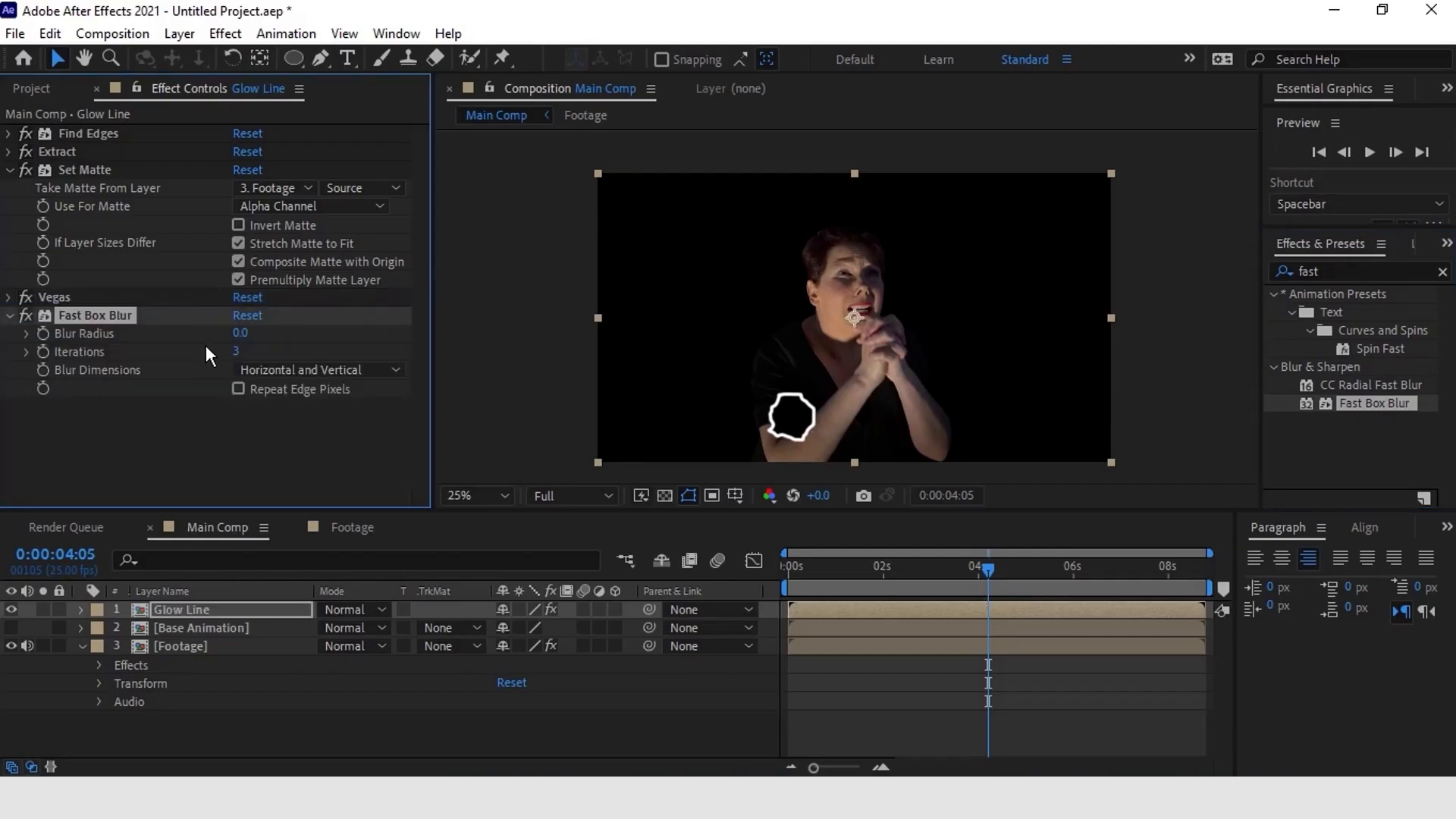
{"action": "mouse_move", "coordinate": [239, 334]}
{"action": "left_mouse_down"}
{"action": "mouse_move", "coordinate": [257, 332]}
{"action": "mouse_move", "coordinate": [232, 324]}
{"action": "mouse_move", "coordinate": [247, 328]}
{"action": "left_mouse_up"}
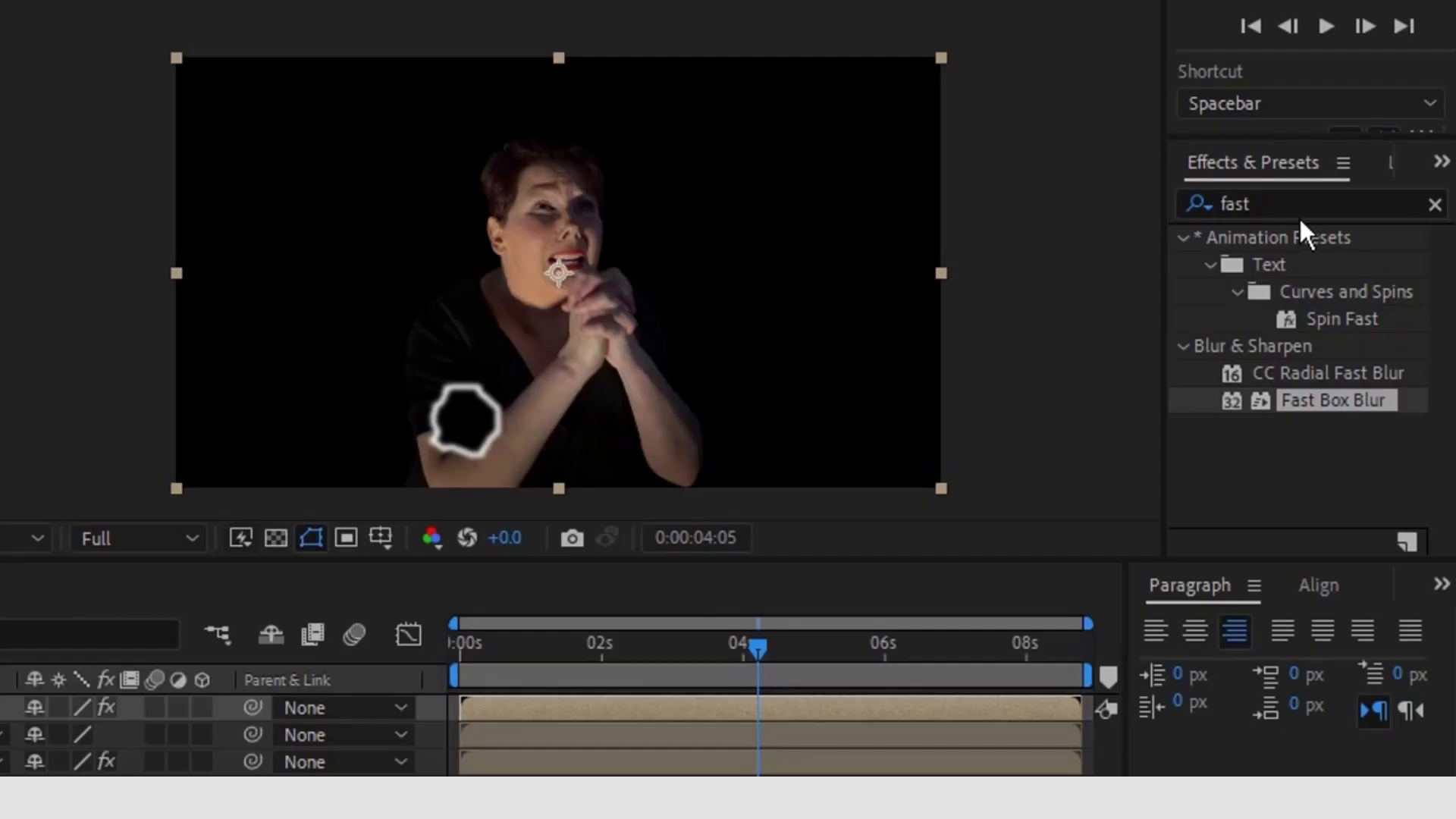
Step: Search the effects for "rough", apply Roughen Edges to the Glow Line layer and set its Border to 2.30
{"action": "left_click", "coordinate": [1274, 273]}
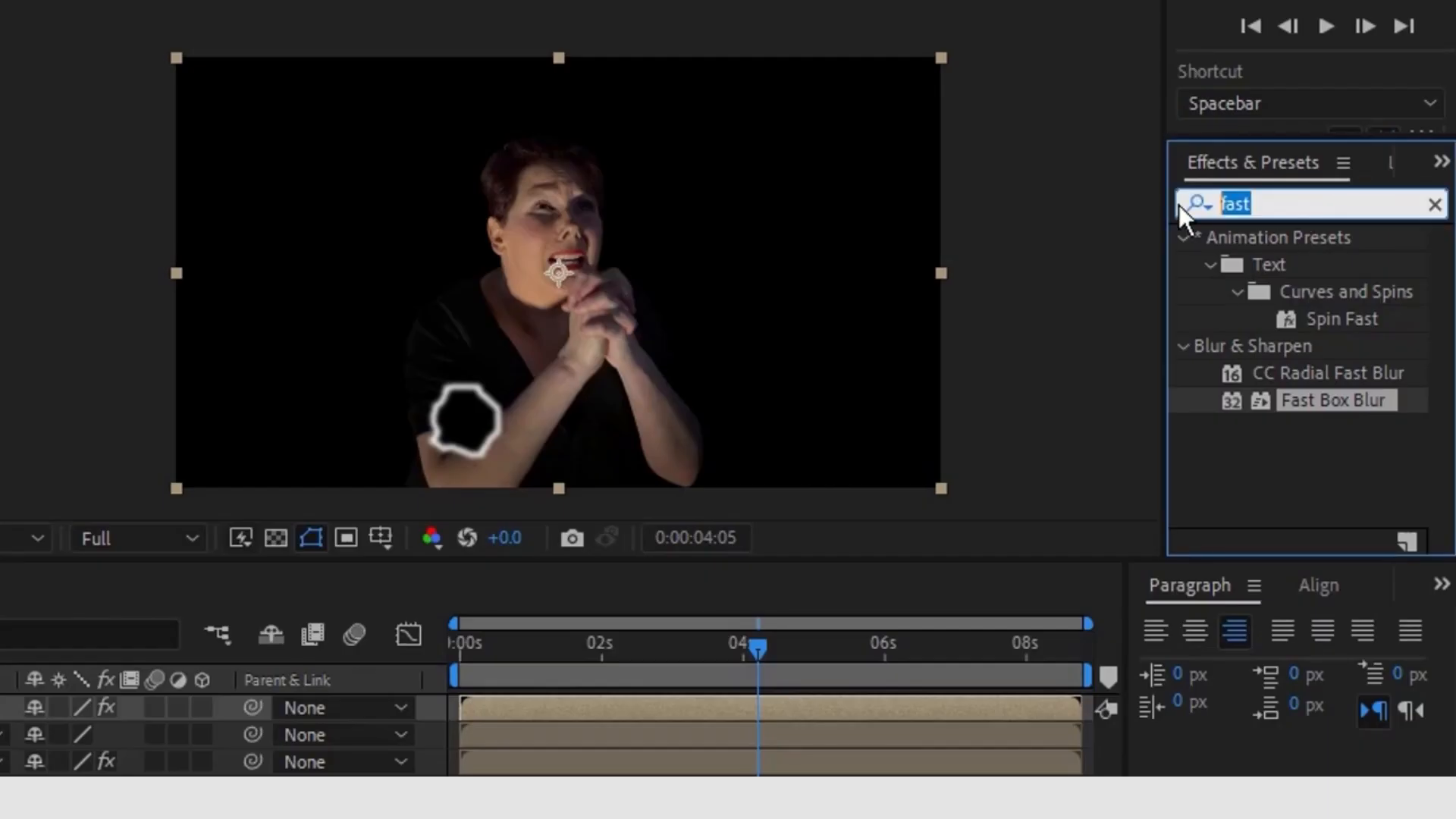
{"action": "type", "text": "rough"}
{"action": "left_click_drag", "start_coordinate": [1363, 260], "coordinate": [196, 417]}
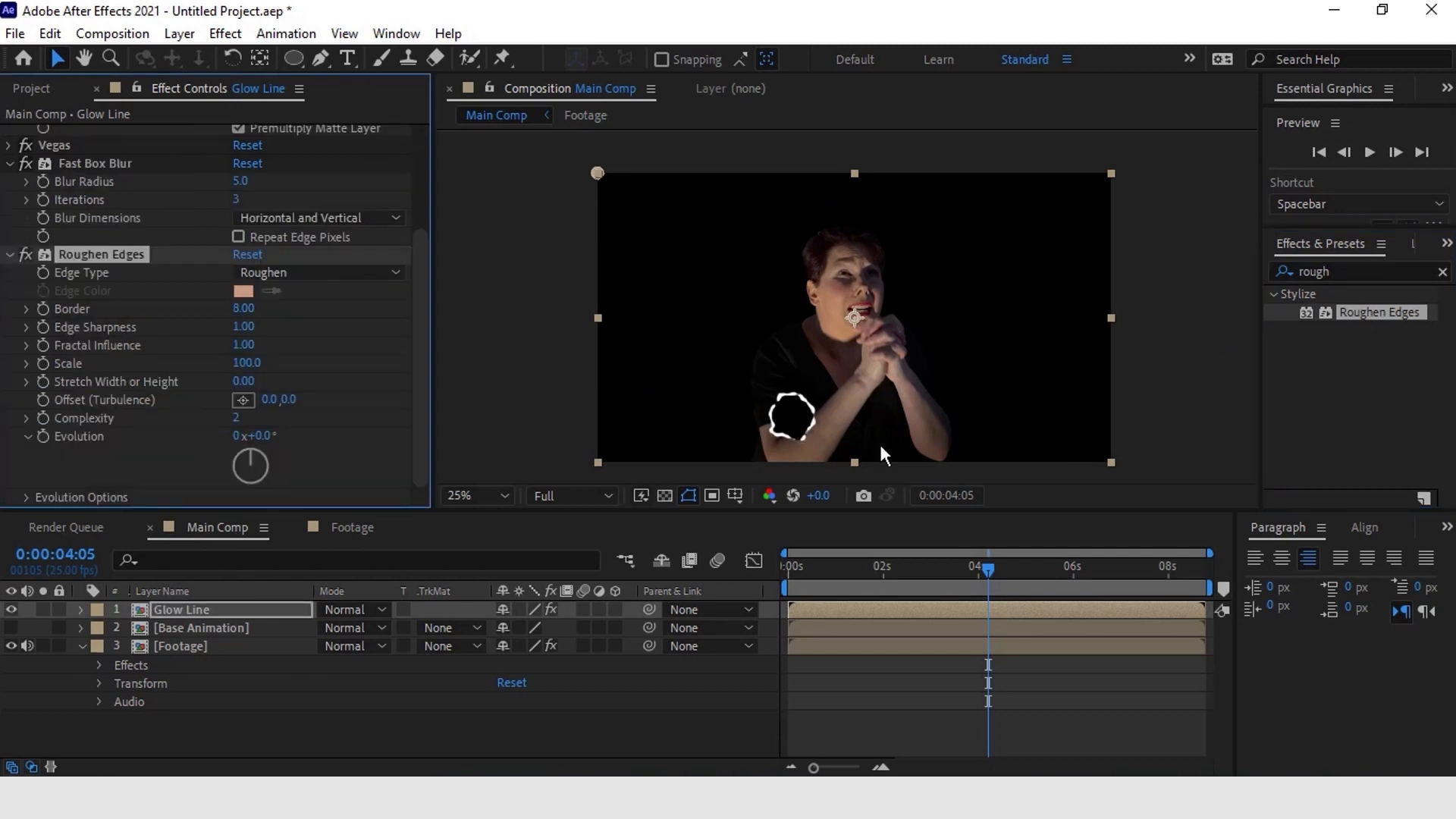
{"action": "left_click_drag", "start_coordinate": [1001, 563], "coordinate": [1011, 567]}
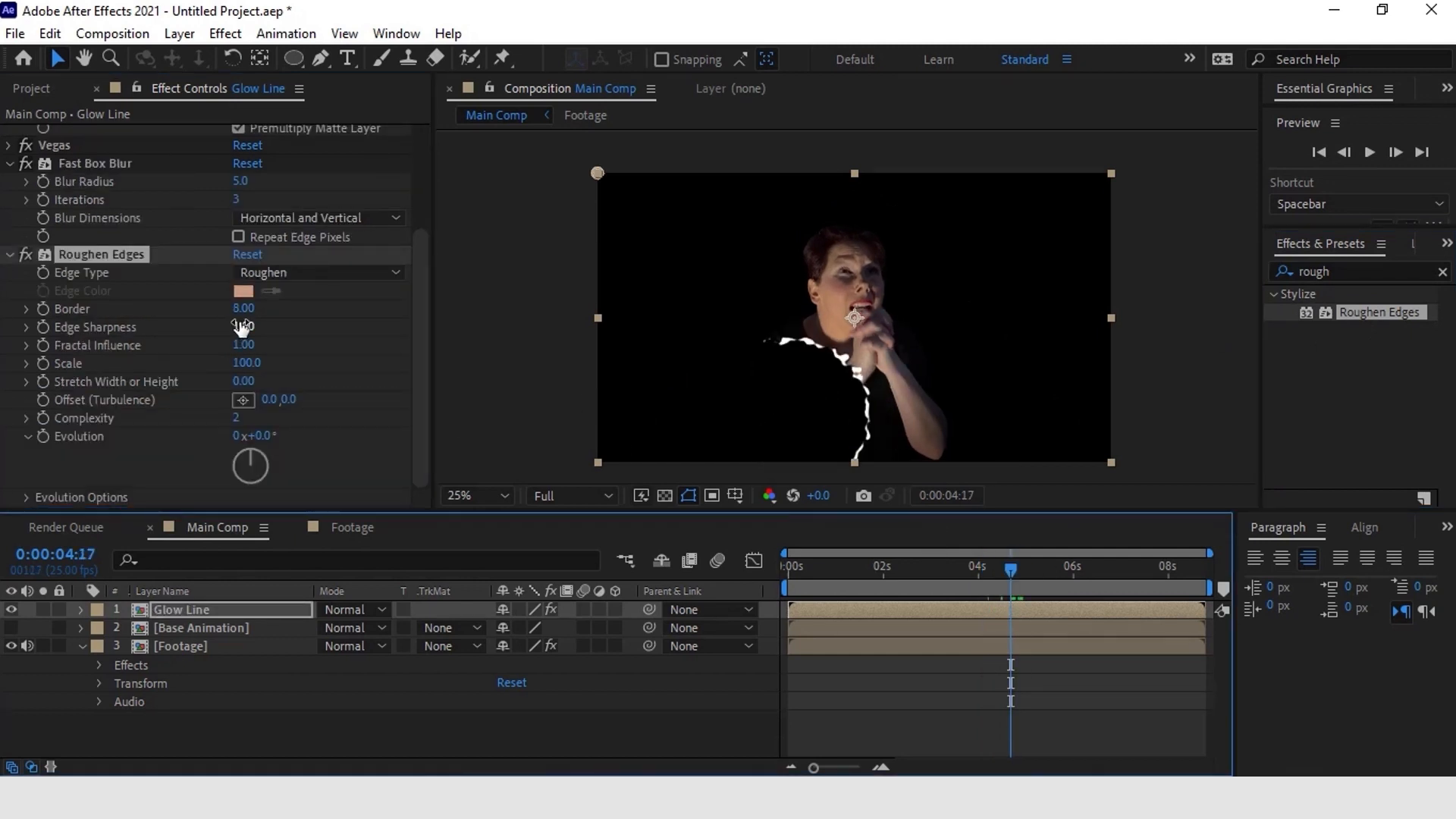
{"action": "left_click_drag", "start_coordinate": [243, 308], "coordinate": [50, 309]}
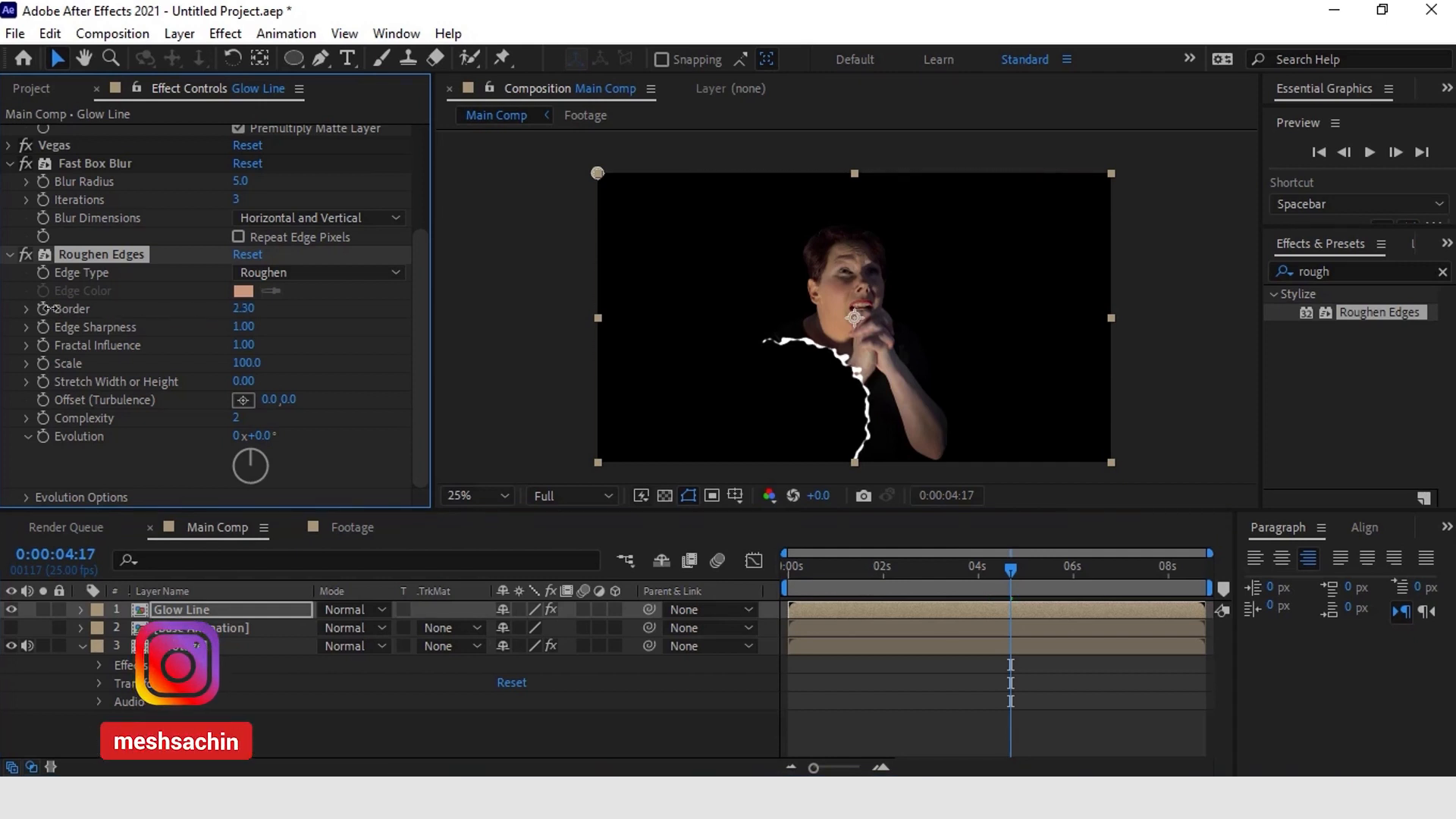
Step: Turn off the Fast Box Blur effect on the Glow Line layer and collapse the remaining open effect settings
{"action": "left_click", "coordinate": [10, 164]}
{"action": "left_click", "coordinate": [9, 255]}
{"action": "left_click", "coordinate": [9, 170]}
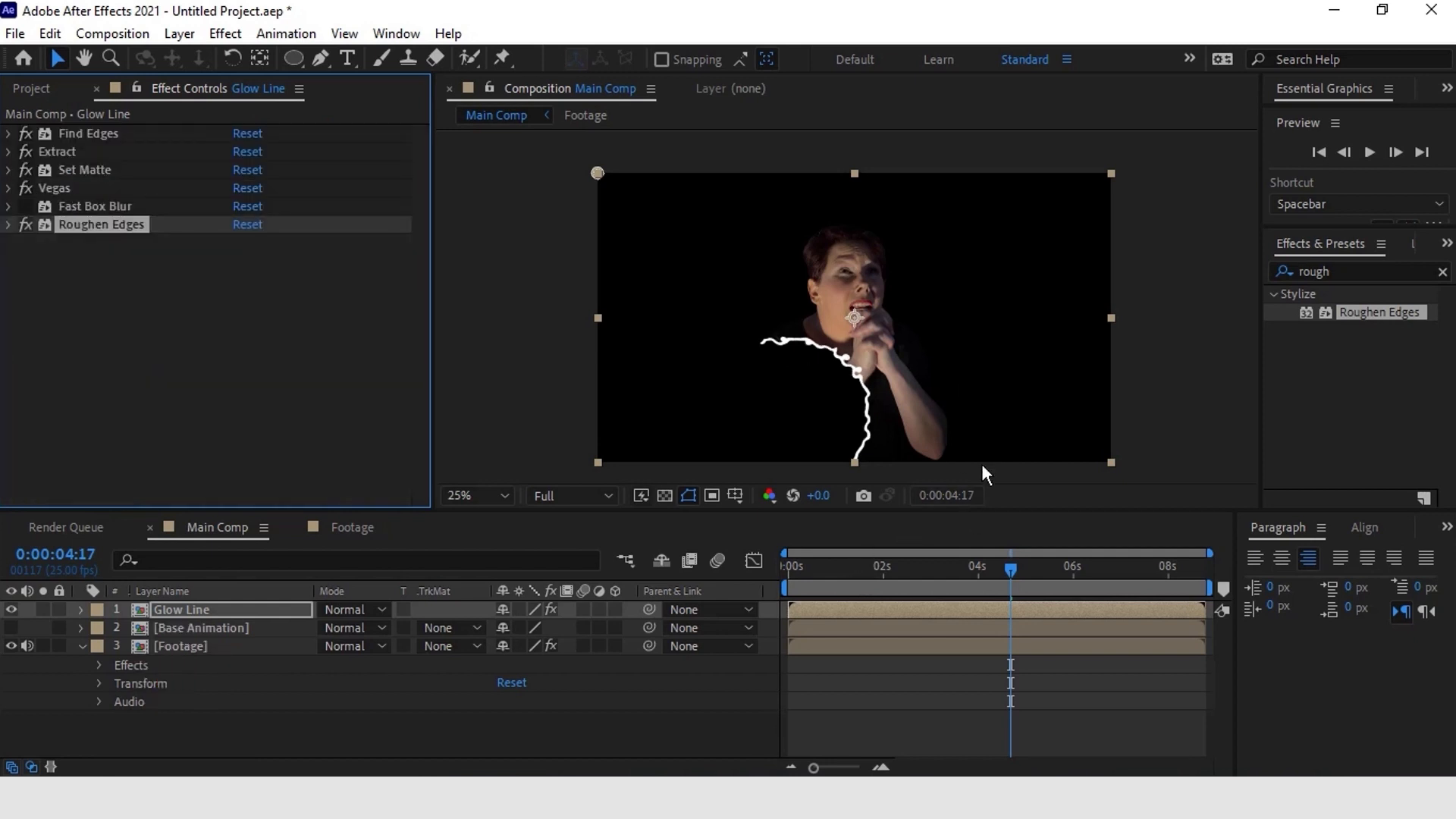
Step: Duplicate the Base Animation layer in Main Comp and make the upper copy visible
{"action": "left_click", "coordinate": [206, 630]}
{"action": "key", "text": "ctrl+d"}
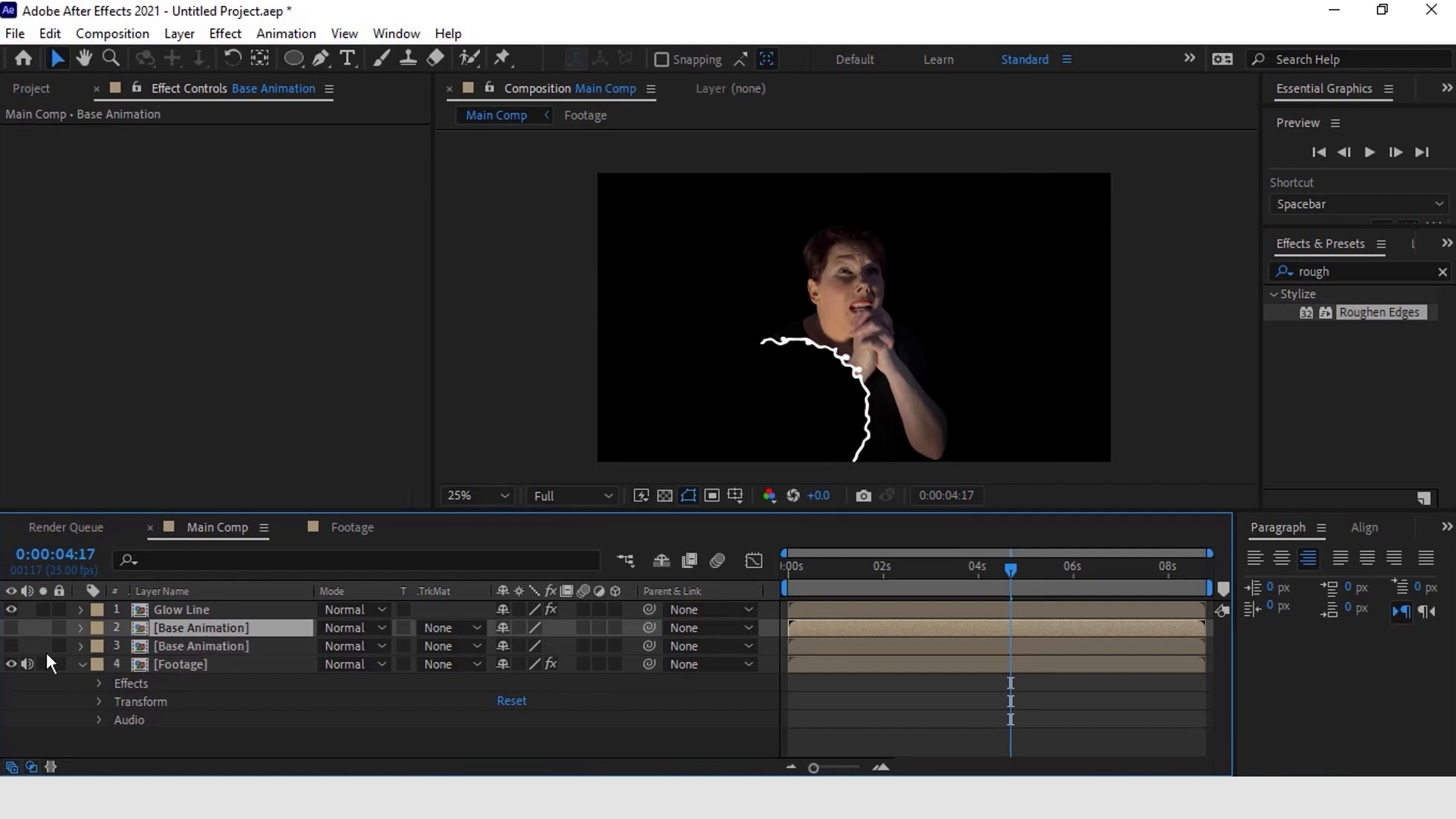
{"action": "left_click", "coordinate": [11, 628]}
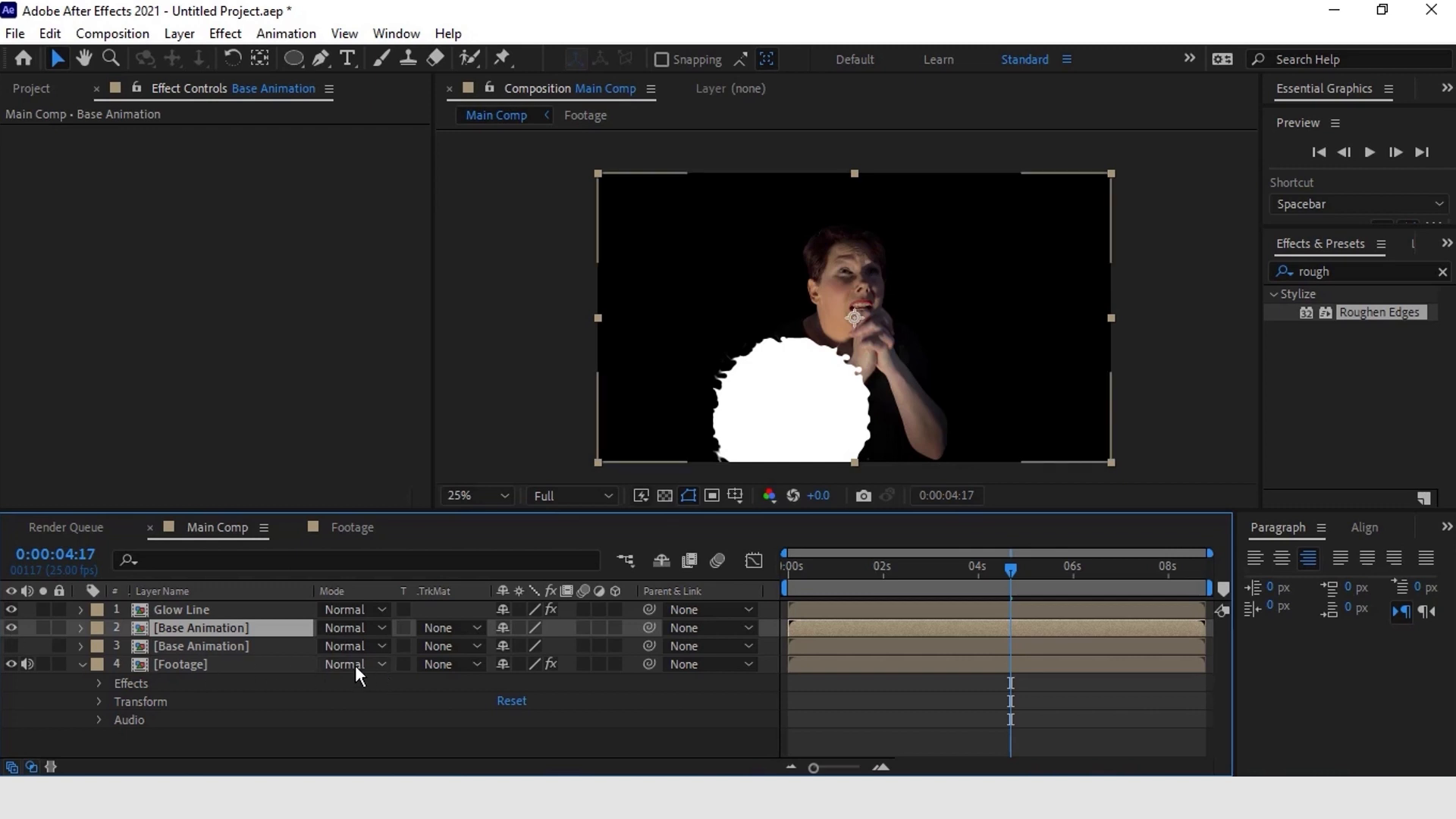
Step: Rename the visible Base Animation copy as Back Body Map
{"action": "right_click", "coordinate": [198, 630]}
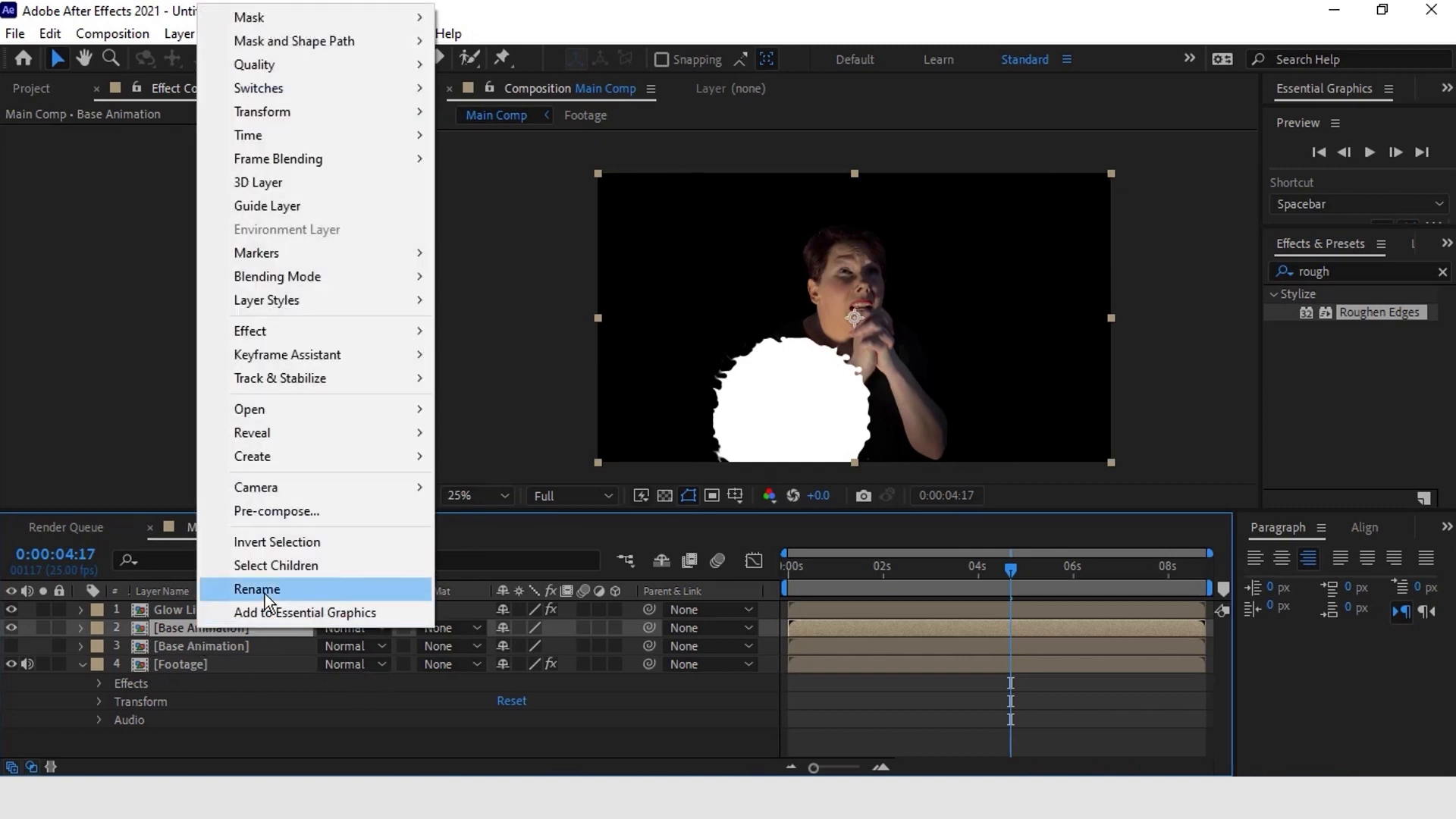
{"action": "left_click", "coordinate": [266, 594]}
{"action": "type", "text": "Back"}
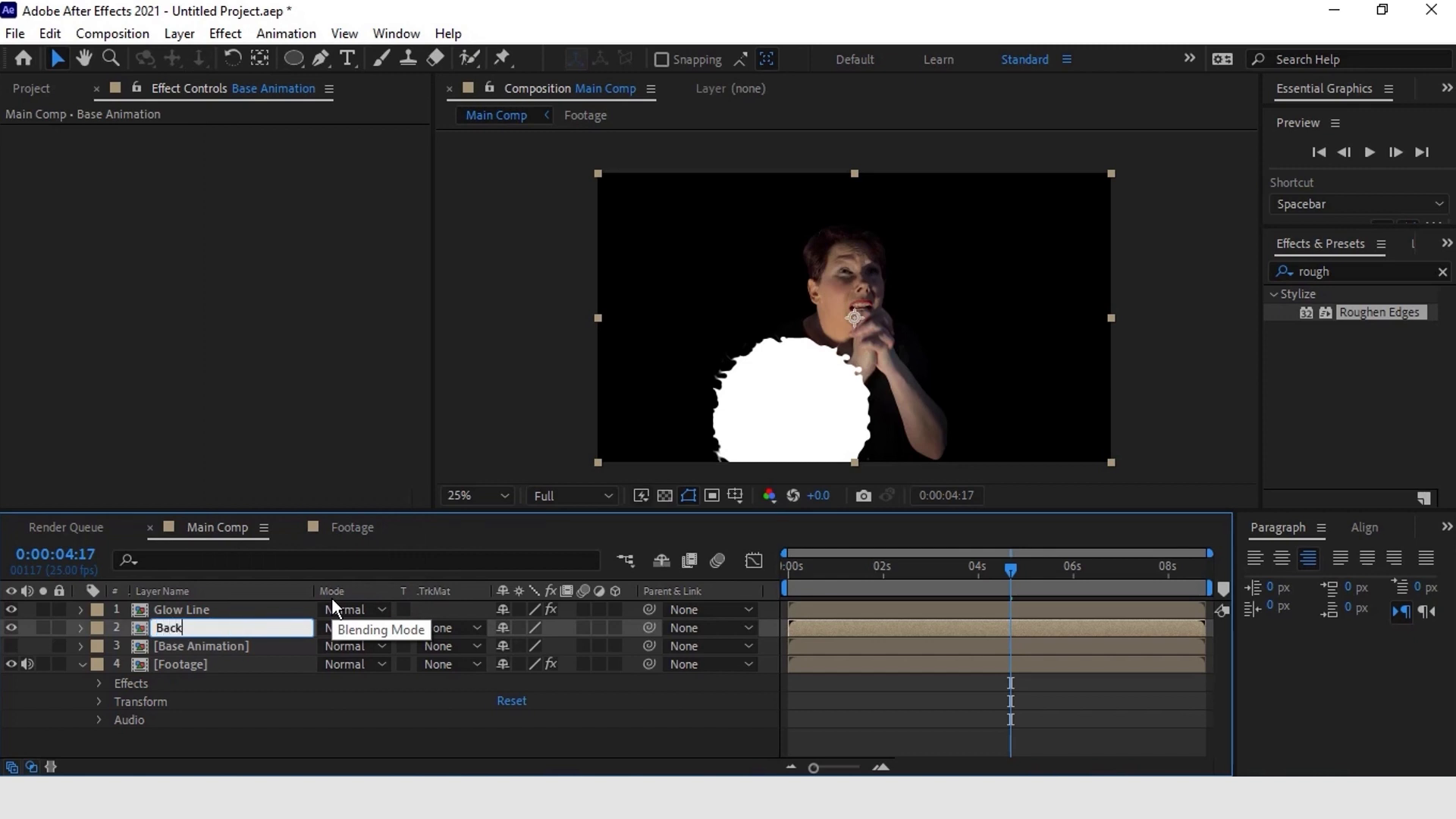
{"action": "type", "text": " Body Map"}
{"action": "key", "text": "Return"}
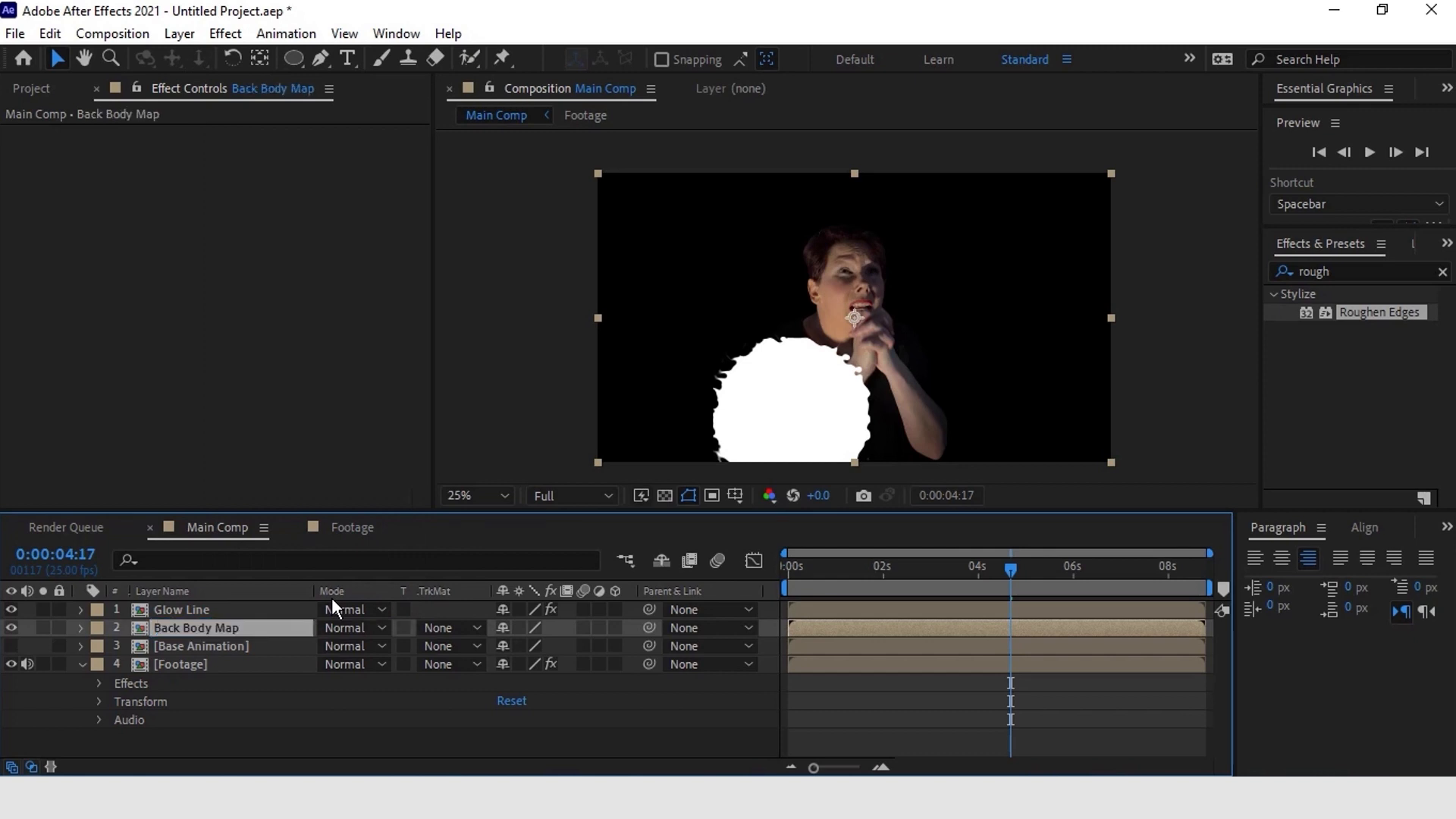
Step: Search the effects for "time di" and apply the Time Difference effect to the Back Body Map layer
{"action": "left_click", "coordinate": [1335, 272]}
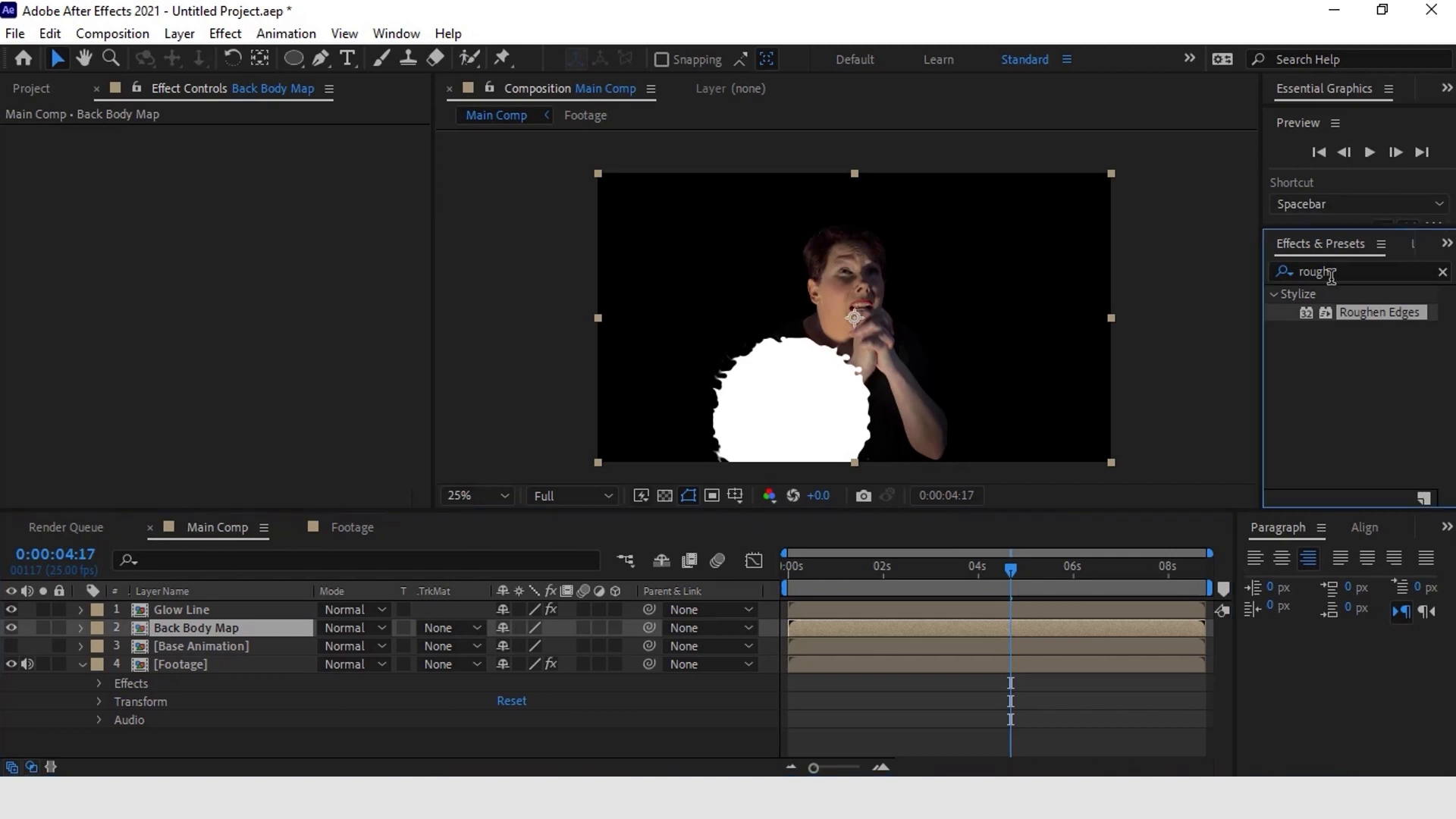
{"action": "left_click_drag", "start_coordinate": [1336, 272], "coordinate": [1281, 270]}
{"action": "type", "text": "time"}
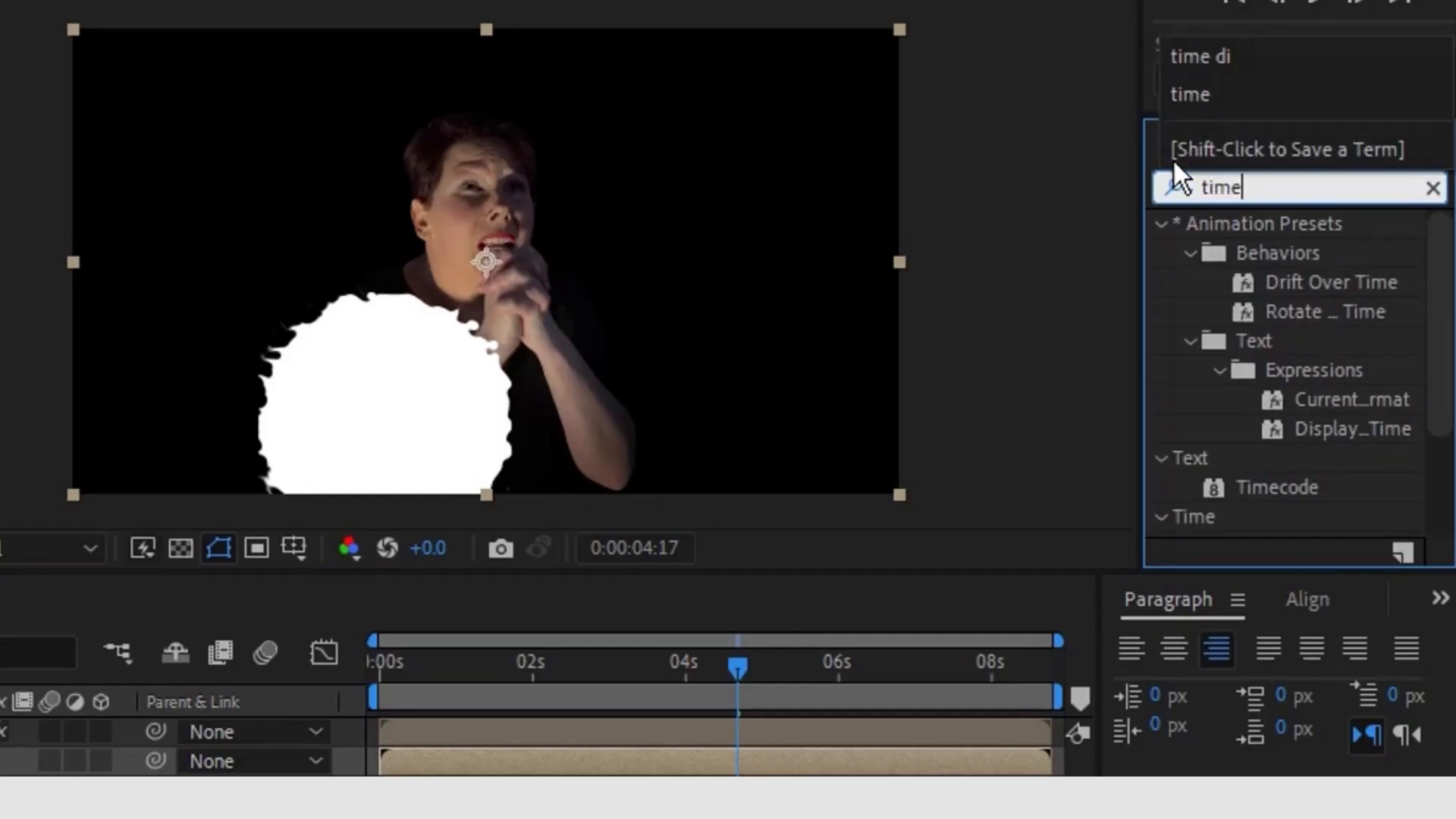
{"action": "type", "text": " di"}
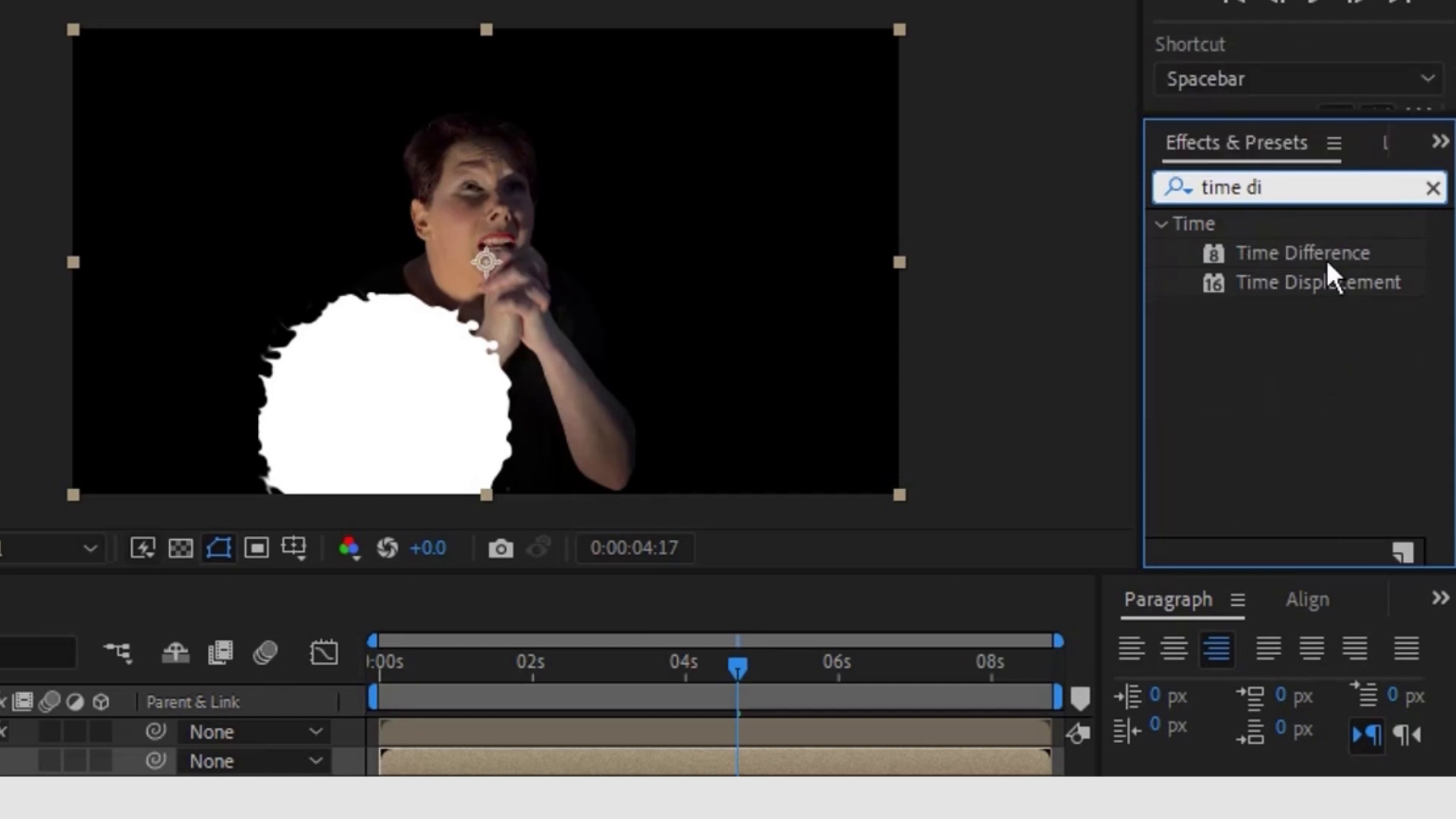
{"action": "left_click_drag", "start_coordinate": [1321, 255], "coordinate": [234, 628]}
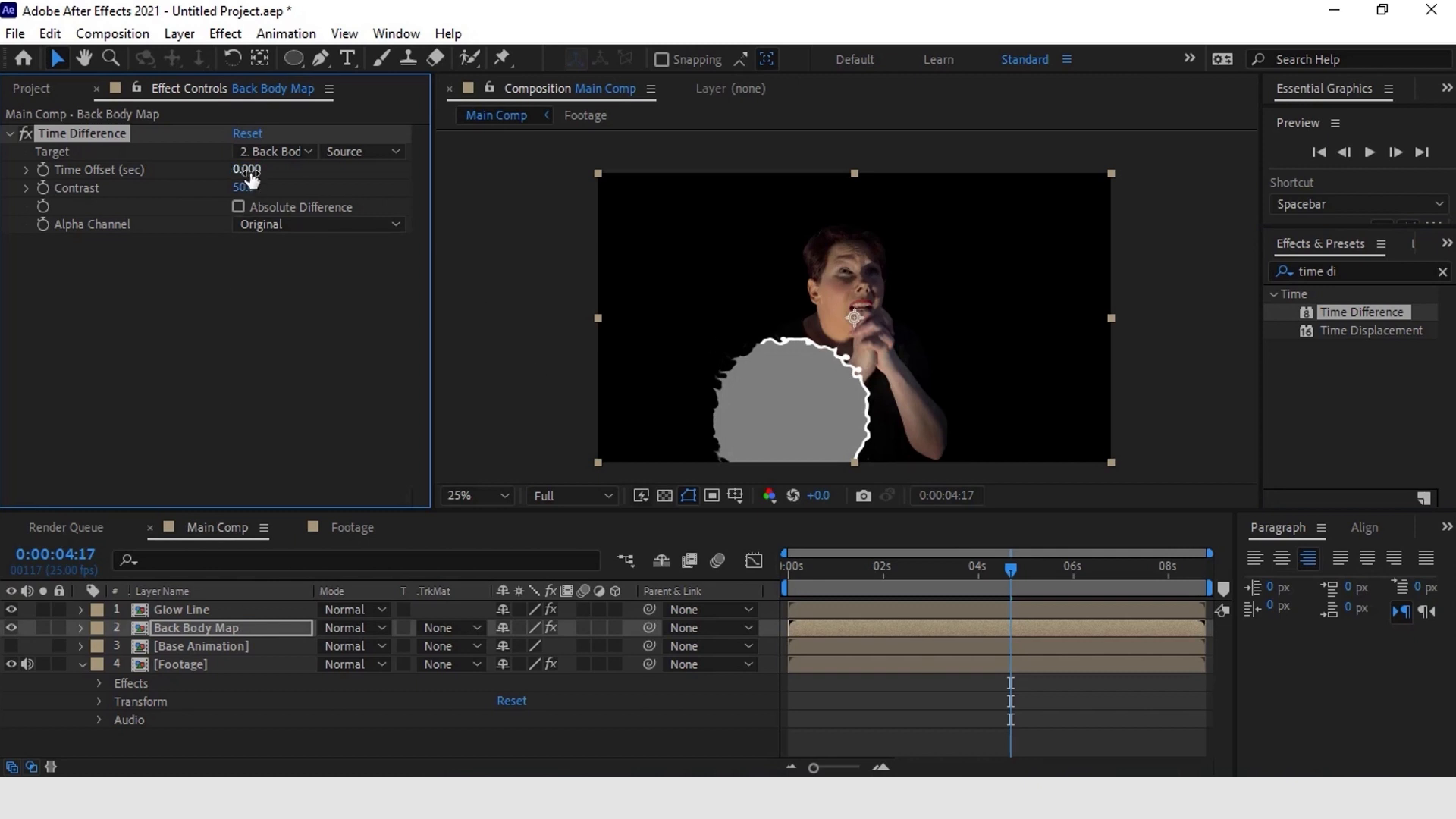
Step: Set Time Difference to Time Offset -0.130, Contrast 0, Alpha Channel Target and Absolute Difference on, and show the transparency grid
{"action": "left_click_drag", "start_coordinate": [250, 179], "coordinate": [220, 173]}
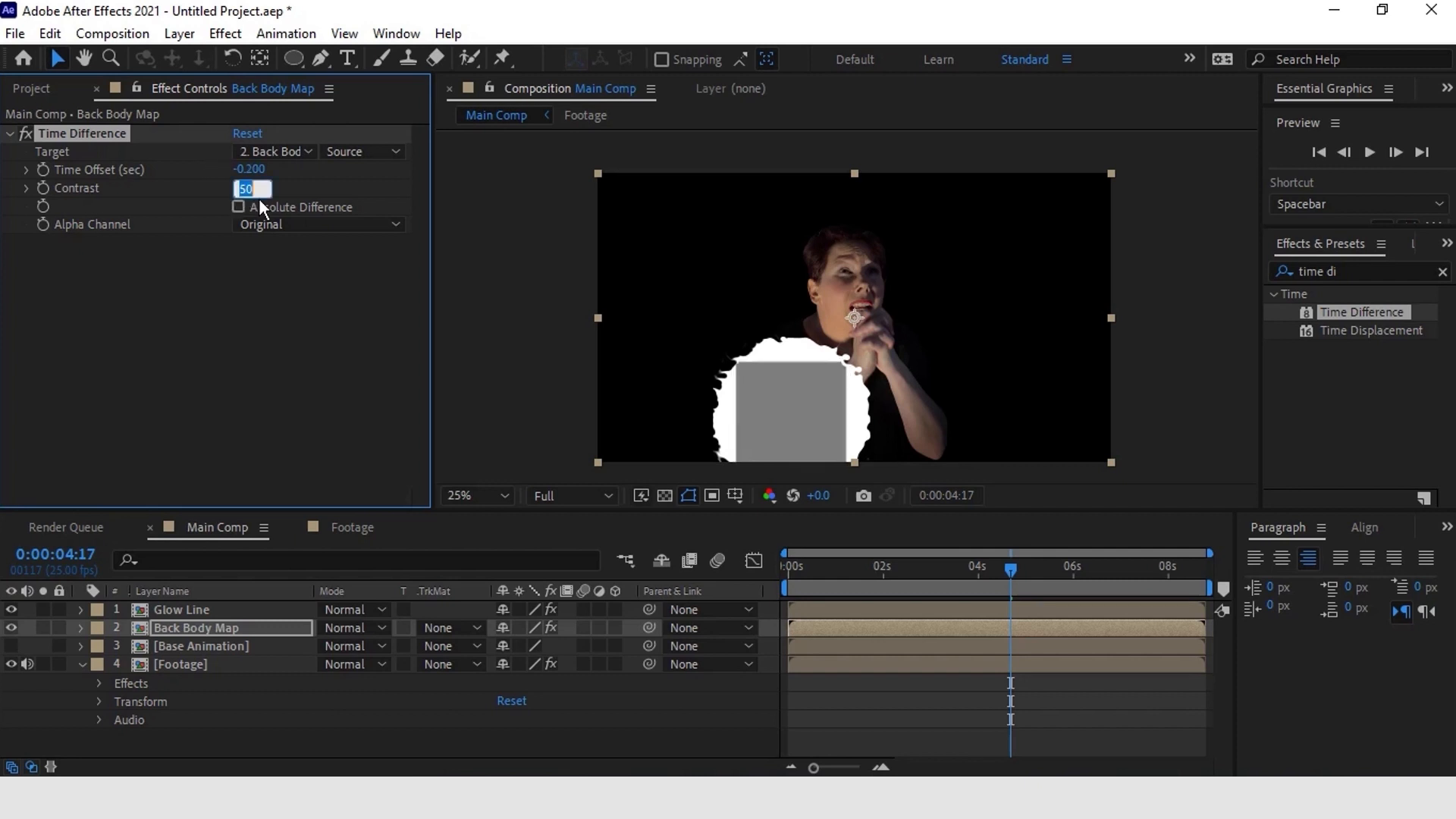
{"action": "key", "text": "Return"}
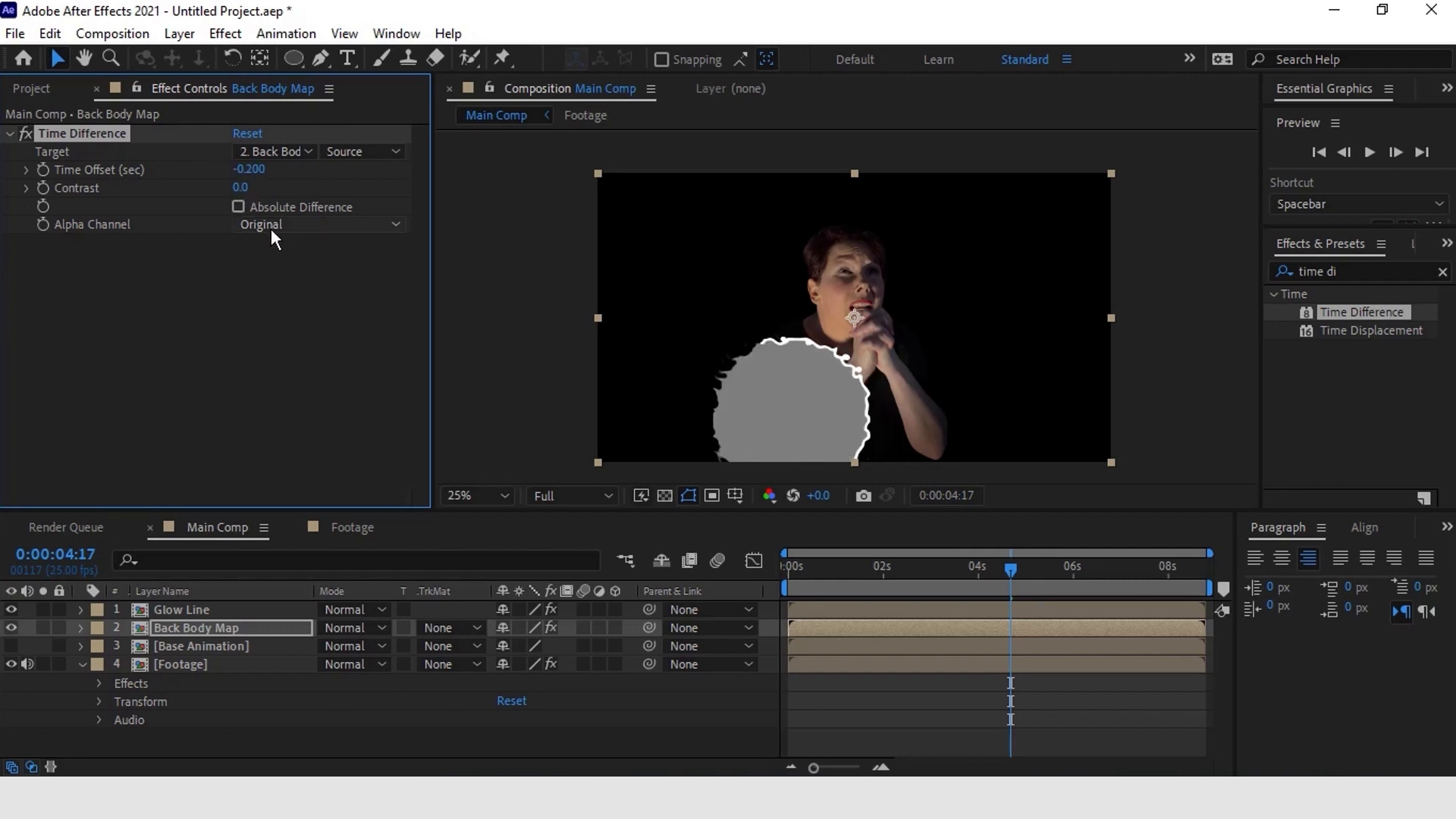
{"action": "left_click", "coordinate": [271, 225]}
{"action": "left_click", "coordinate": [272, 269]}
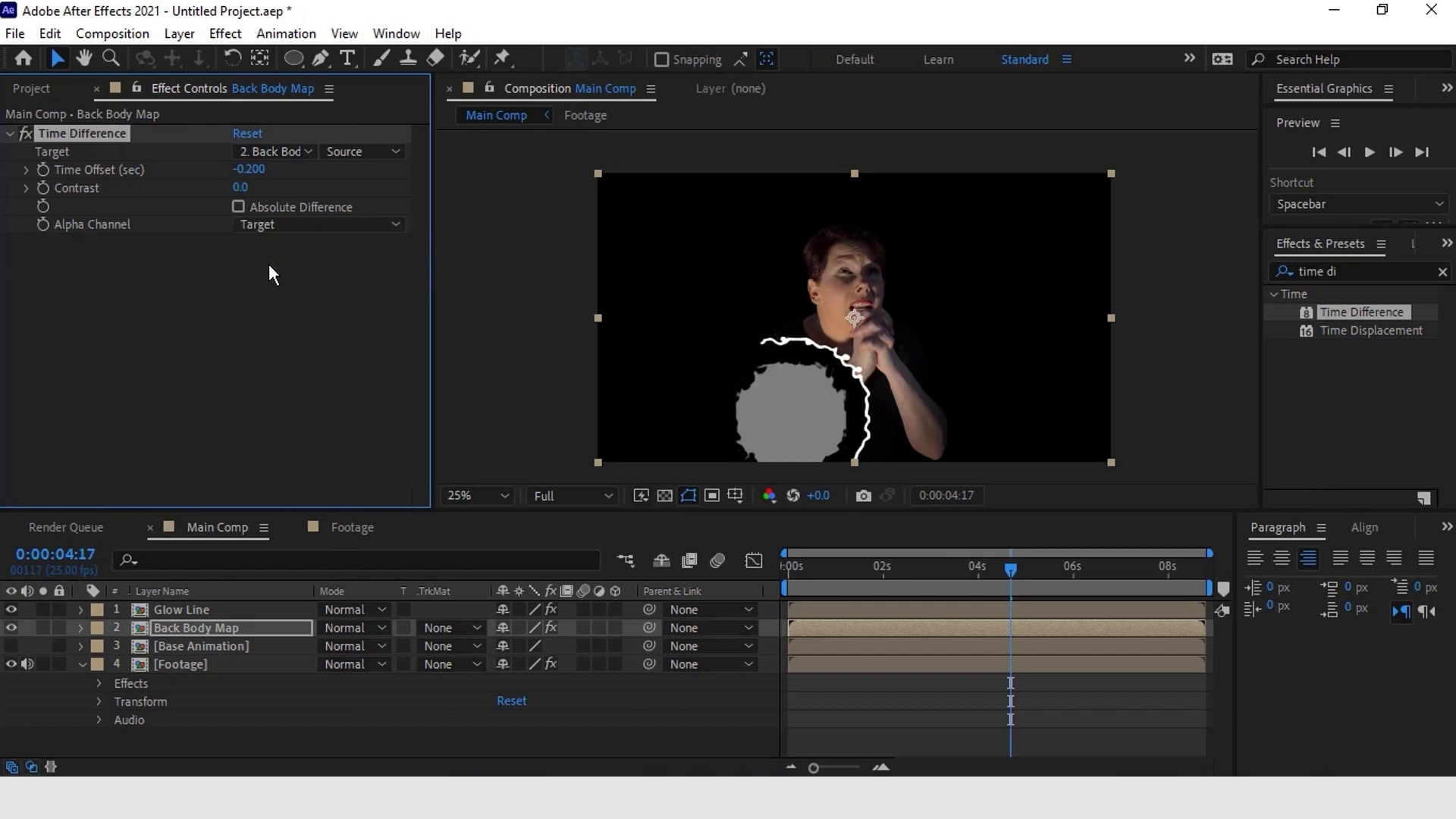
{"action": "left_click", "coordinate": [238, 208]}
{"action": "left_click", "coordinate": [665, 494]}
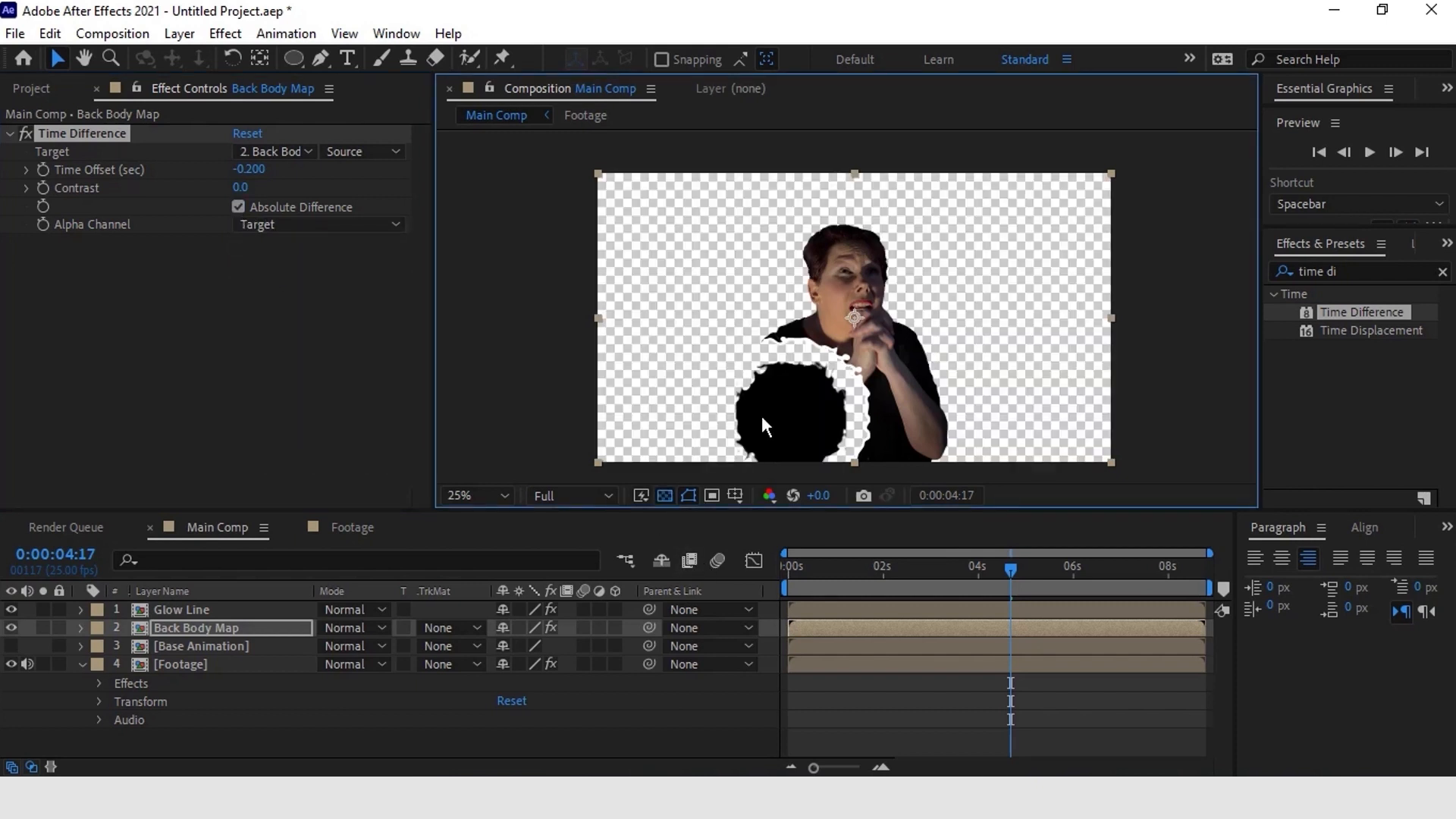
{"action": "left_click_drag", "start_coordinate": [249, 169], "coordinate": [272, 174]}
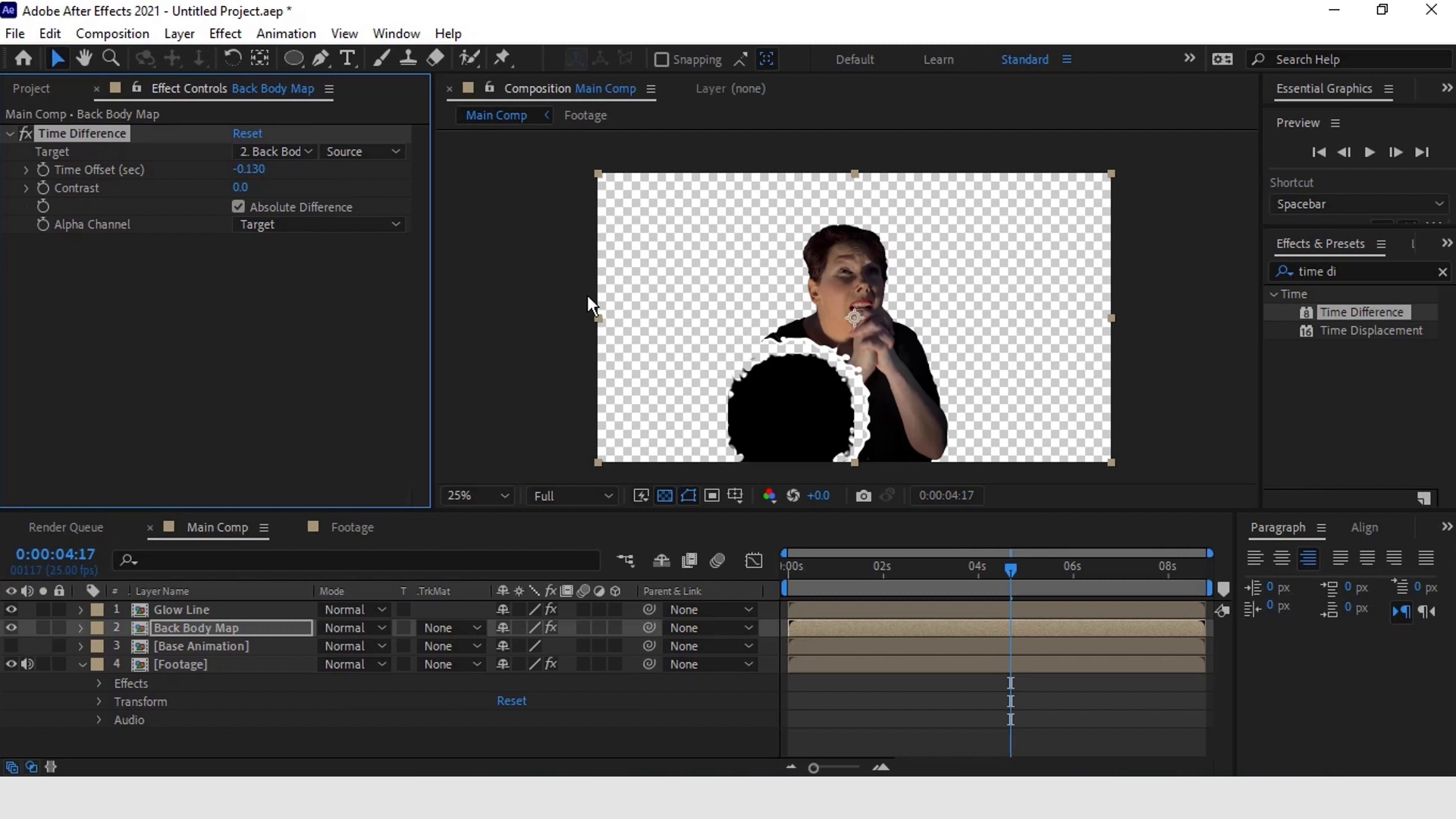
Step: Collapse the Footage layer and move the Back Body Map layer beneath it in the layer stack
{"action": "left_click", "coordinate": [82, 665]}
{"action": "left_click_drag", "start_coordinate": [218, 629], "coordinate": [215, 671]}
Step: Create a black 1920 x 1080 px solid named "Back body" and place it beneath the Back Body Map layer
{"action": "right_click", "coordinate": [175, 702]}
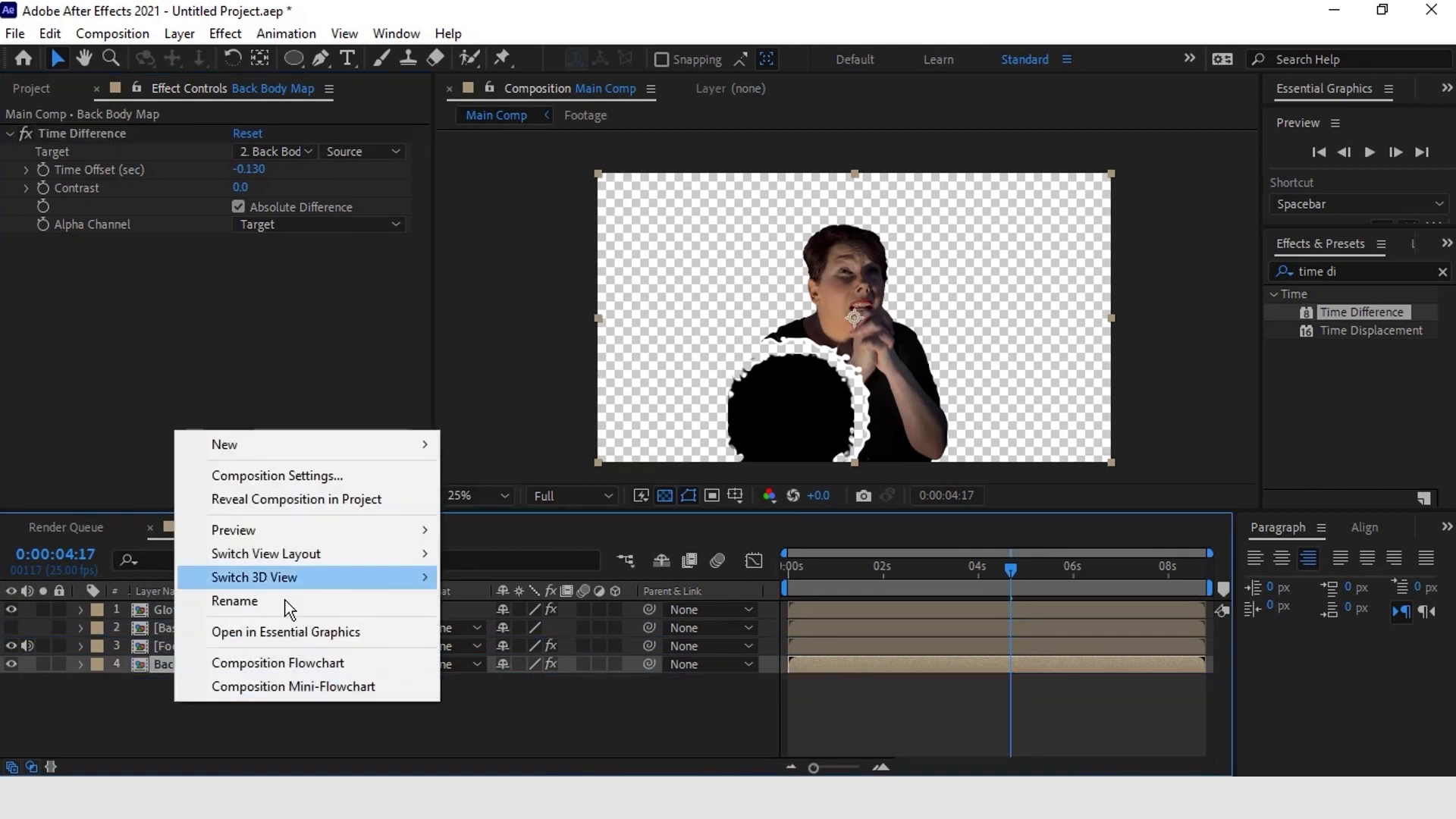
{"action": "mouse_move", "coordinate": [371, 447]}
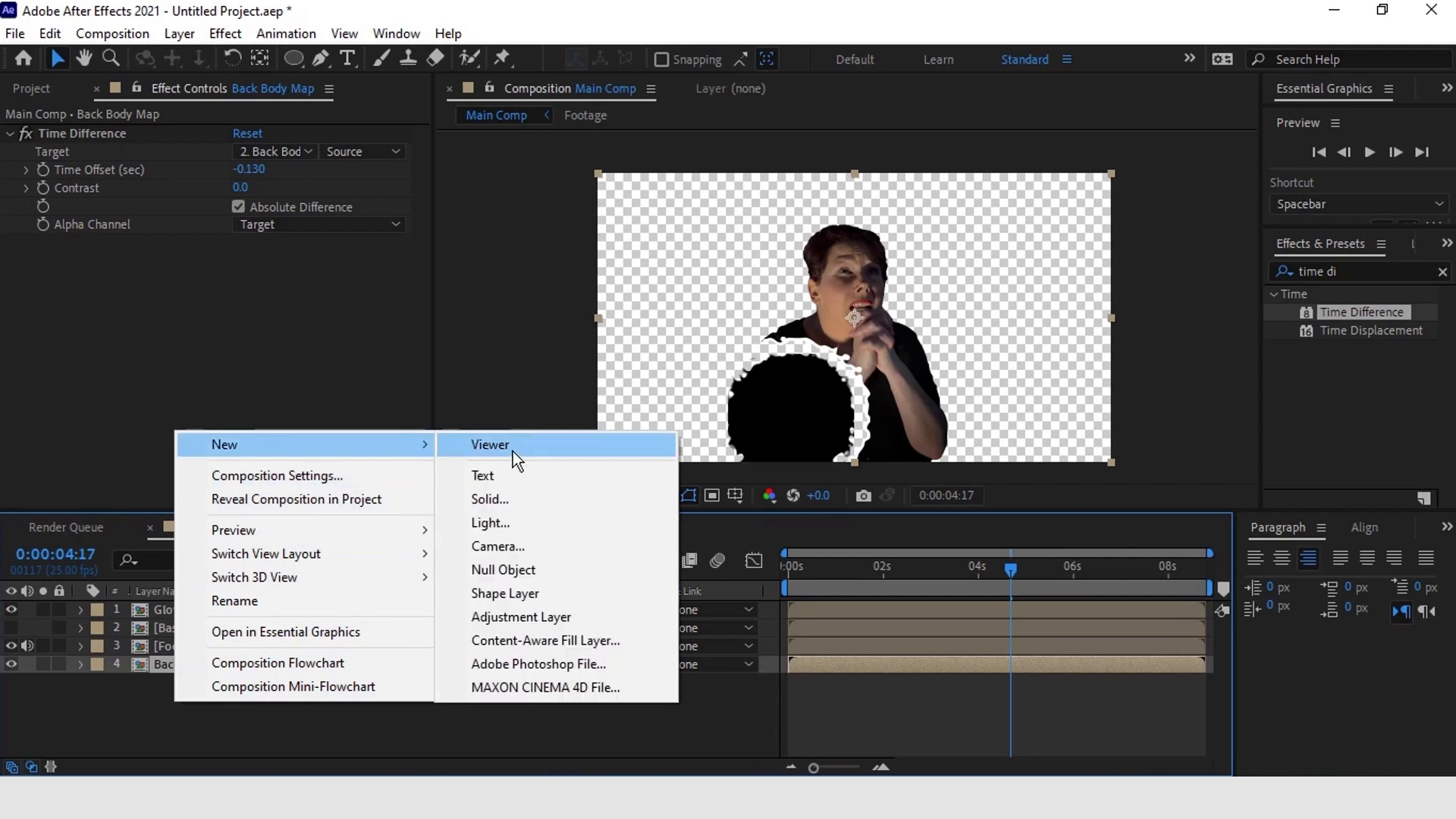
{"action": "left_click", "coordinate": [502, 502]}
{"action": "type", "text": "Back"}
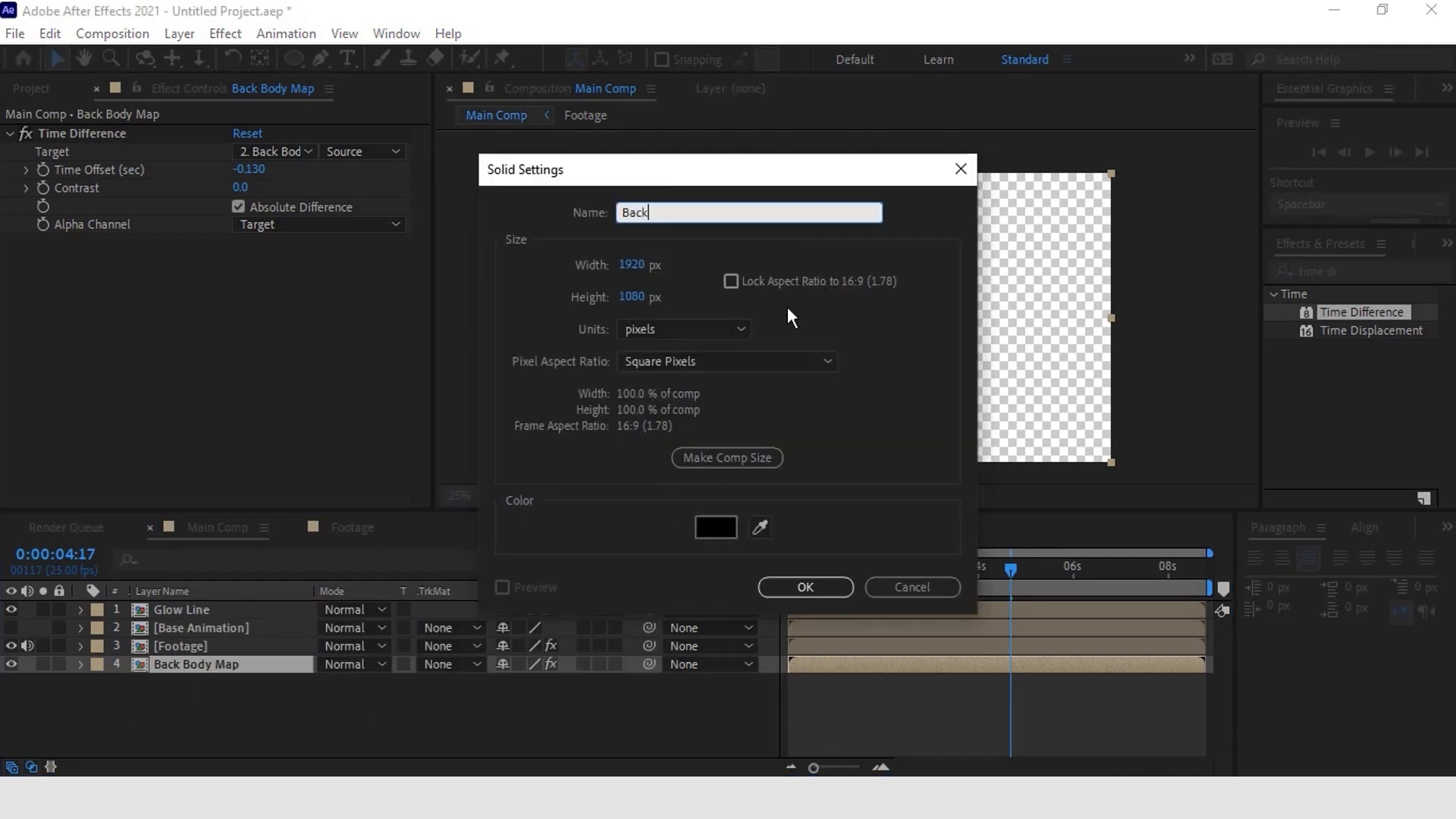
{"action": "type", "text": " body"}
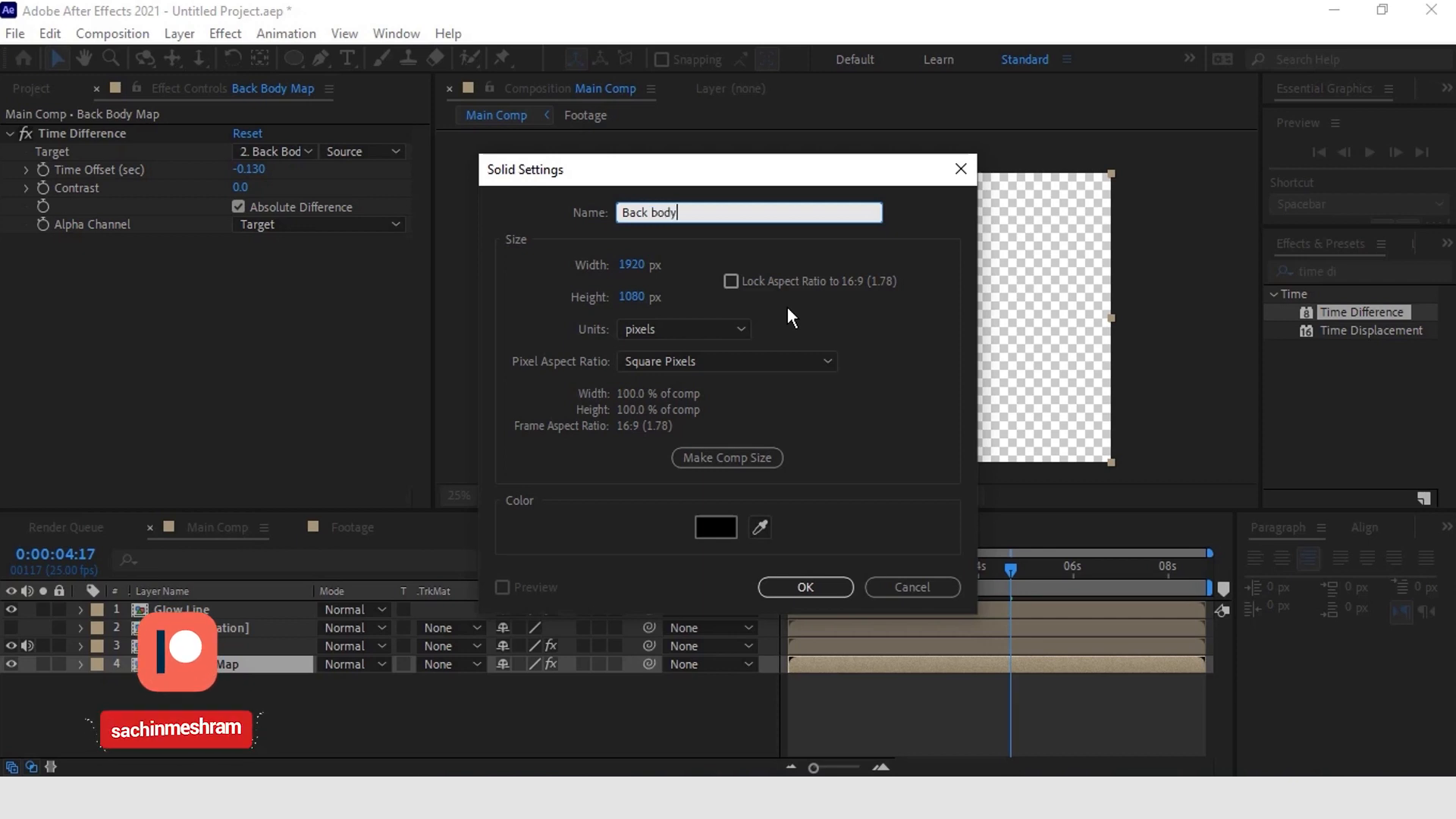
{"action": "key", "text": "Return"}
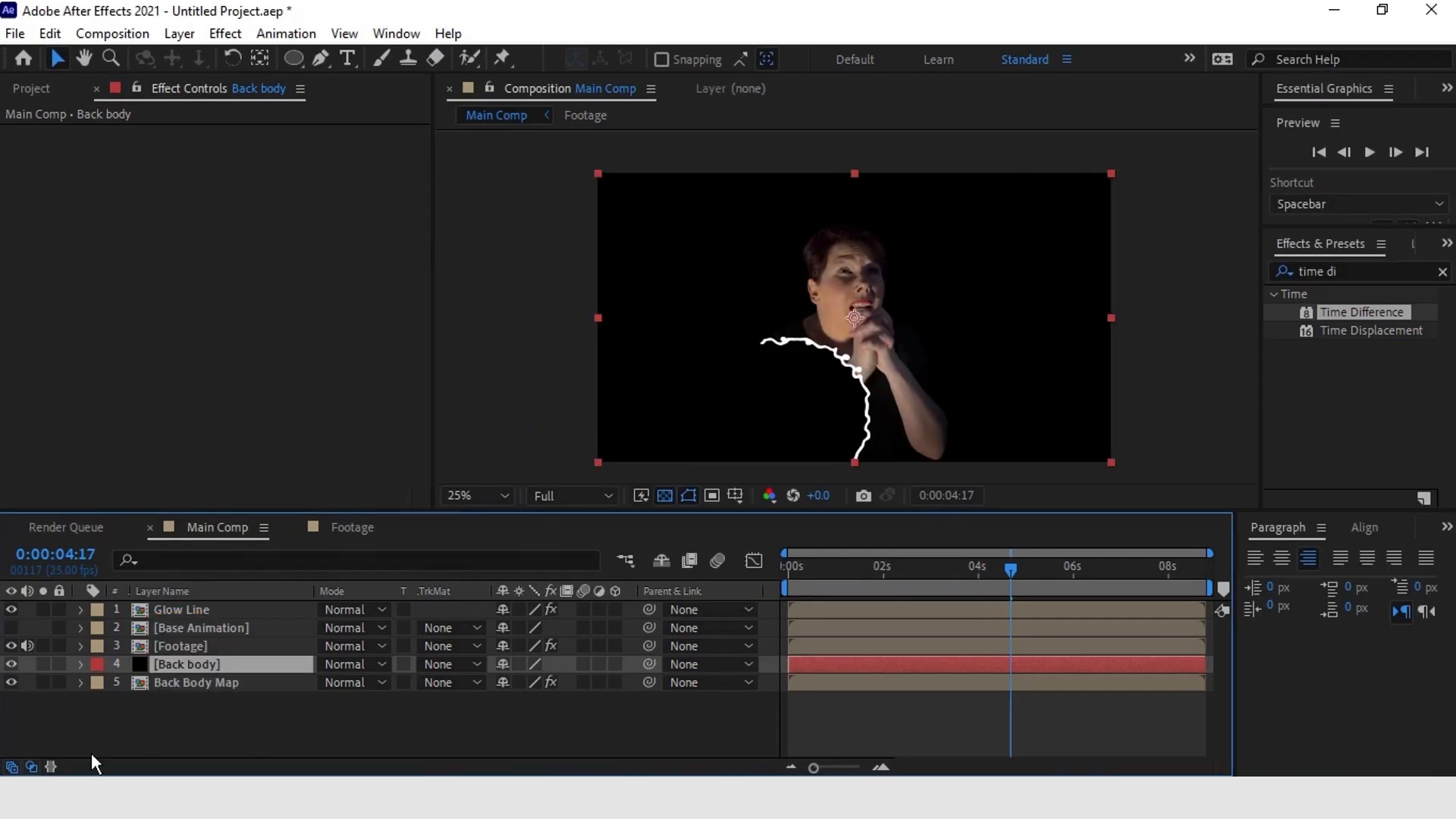
{"action": "left_click_drag", "start_coordinate": [185, 672], "coordinate": [191, 697]}
Step: Pre-compose the Back Body Map layer as Back Body Map Comp 1, moving all attributes into the new composition
{"action": "left_click", "coordinate": [203, 671]}
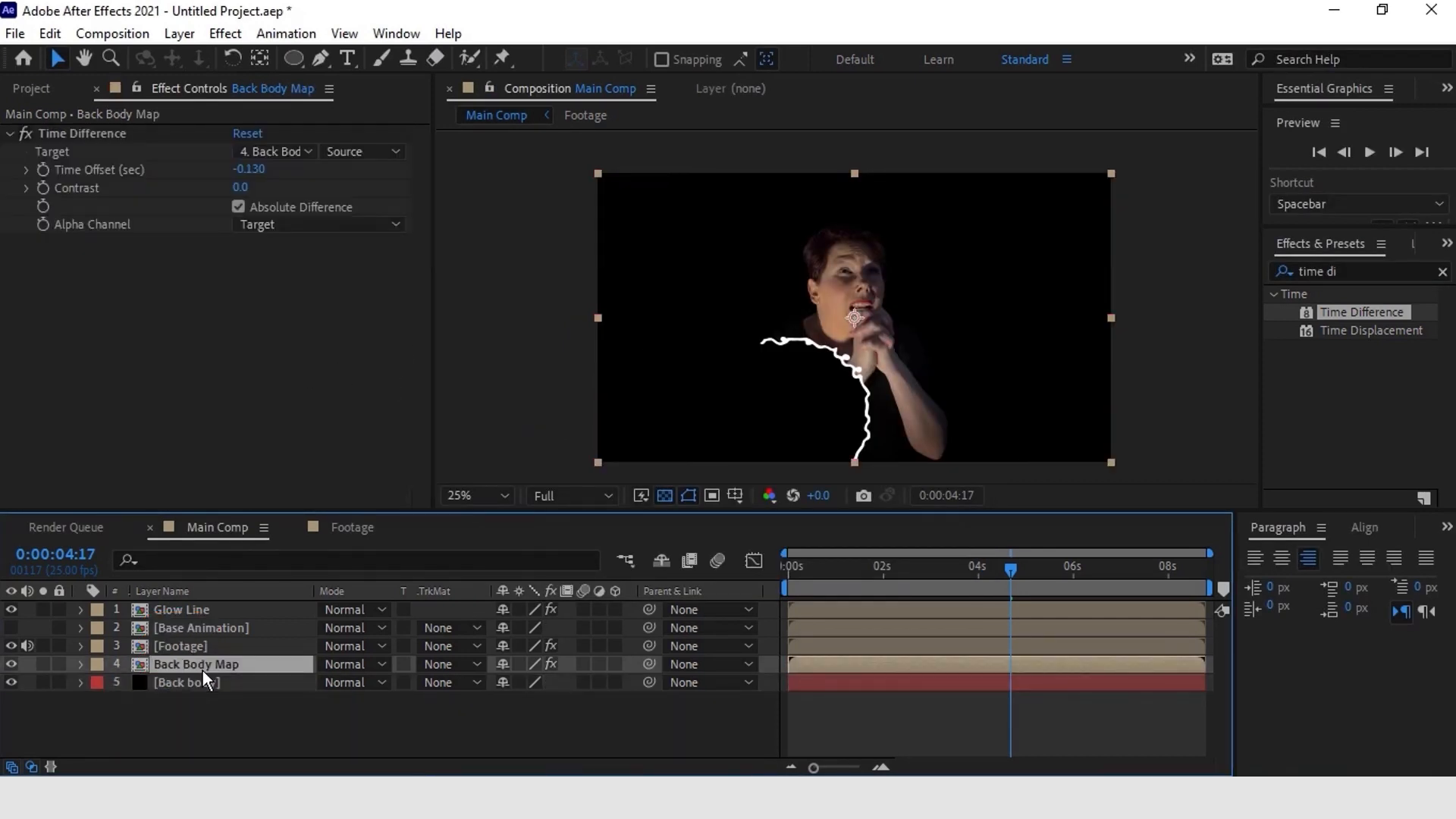
{"action": "right_click", "coordinate": [203, 671]}
{"action": "left_click", "coordinate": [268, 553]}
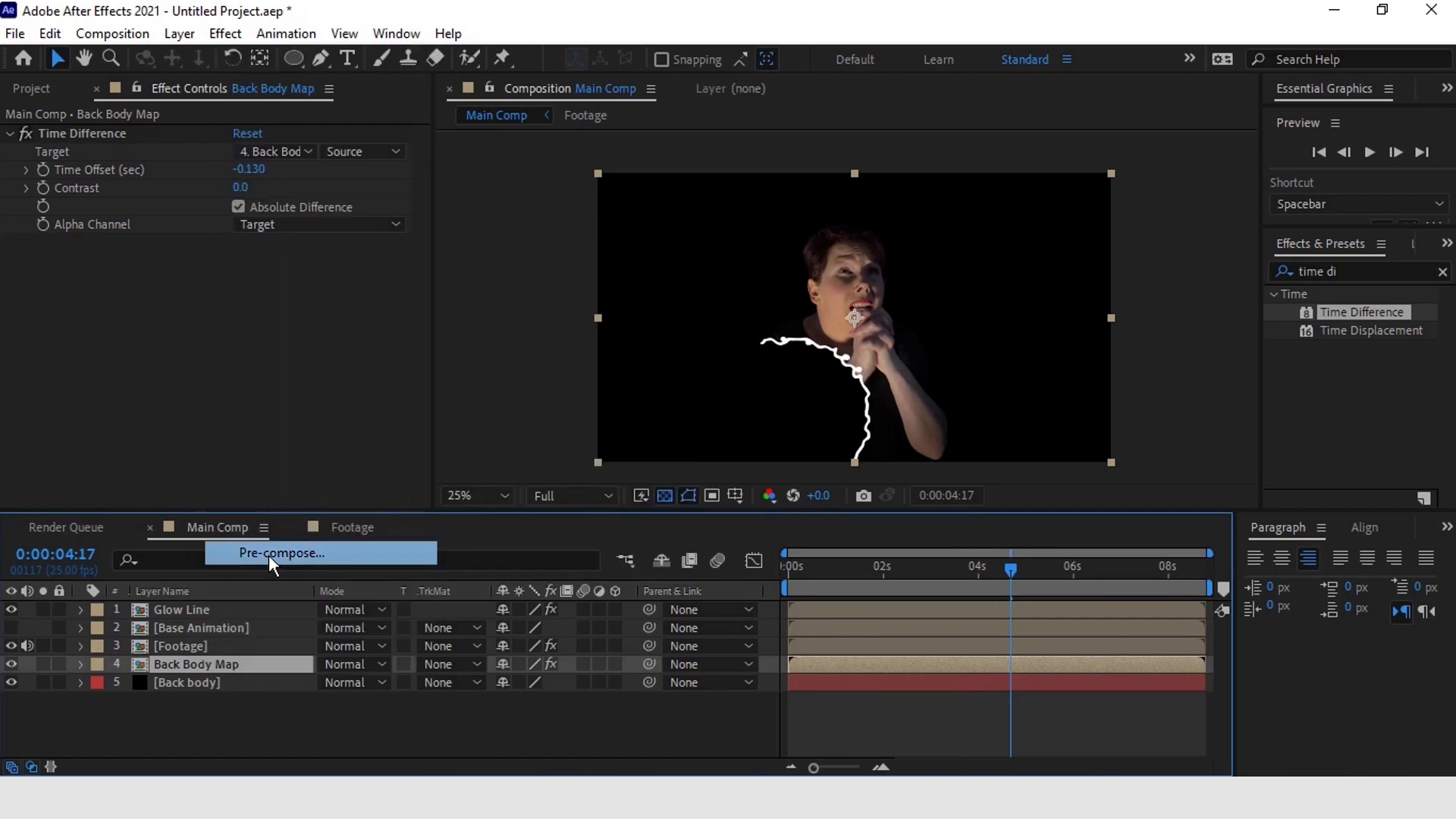
{"action": "left_click", "coordinate": [559, 416]}
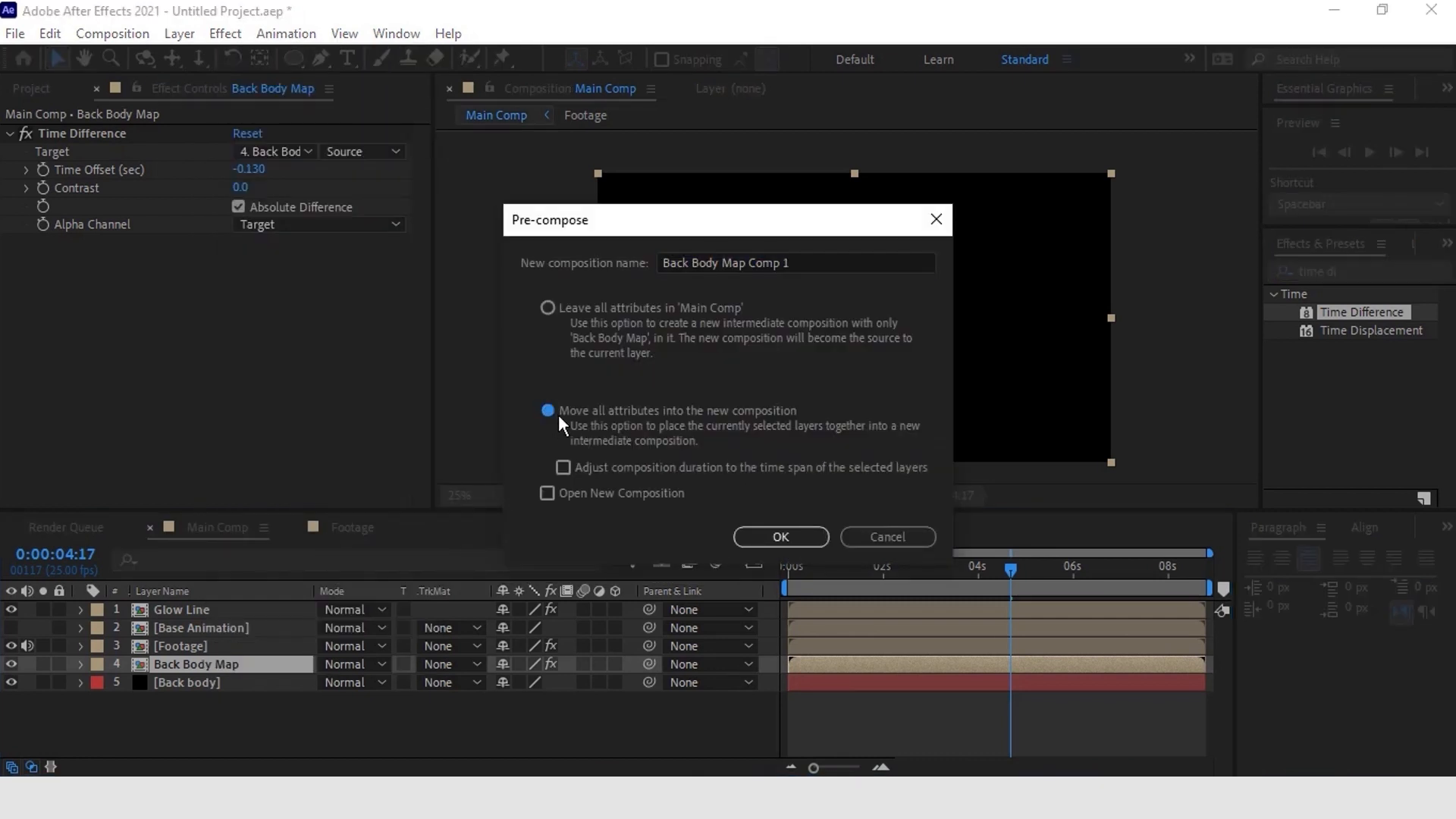
{"action": "left_click", "coordinate": [778, 537]}
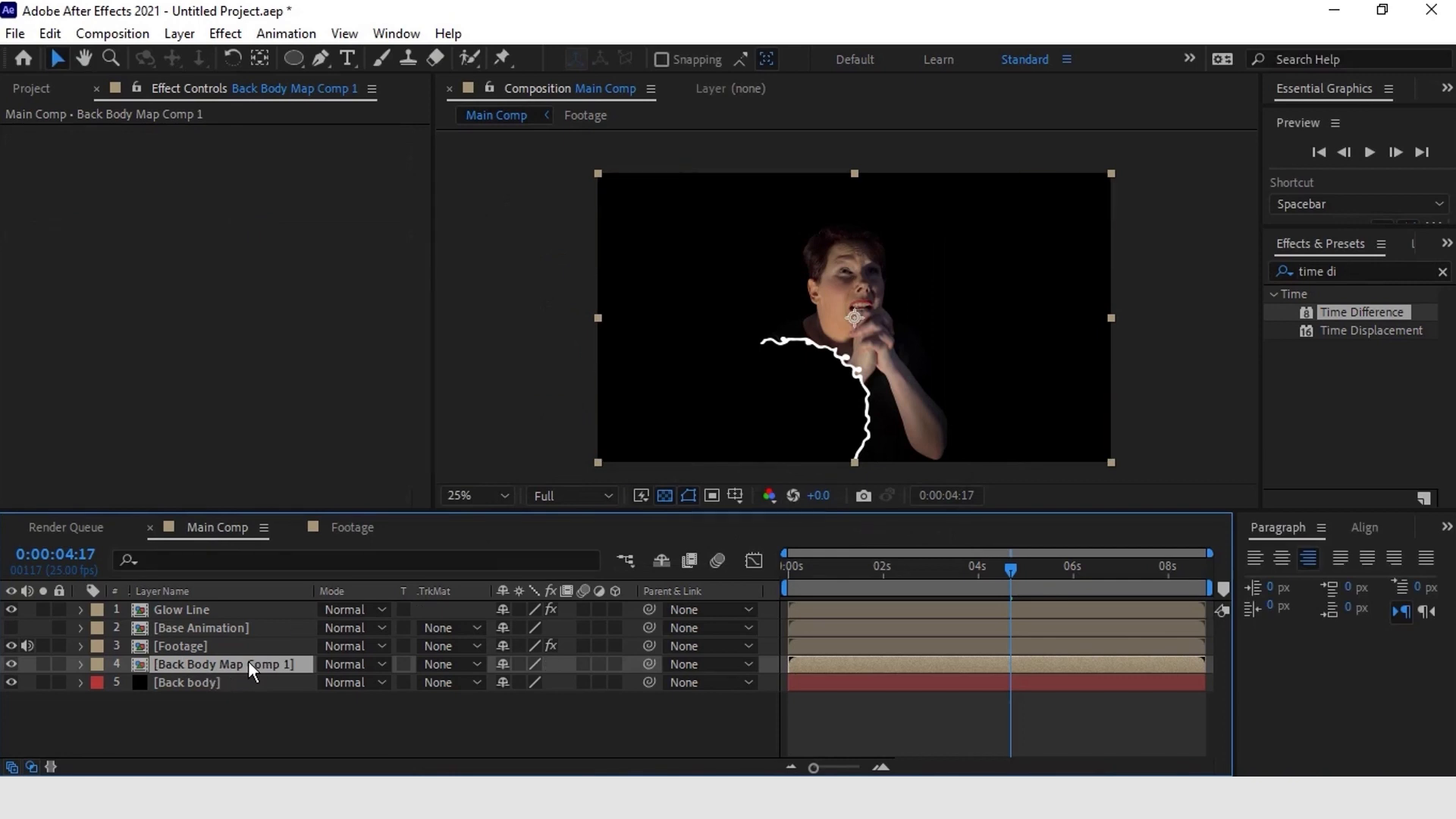
Step: Search the effects for "set ma", apply Set Matte to the Back body layer and take its matte from the Footage layer
{"action": "left_click", "coordinate": [1381, 310]}
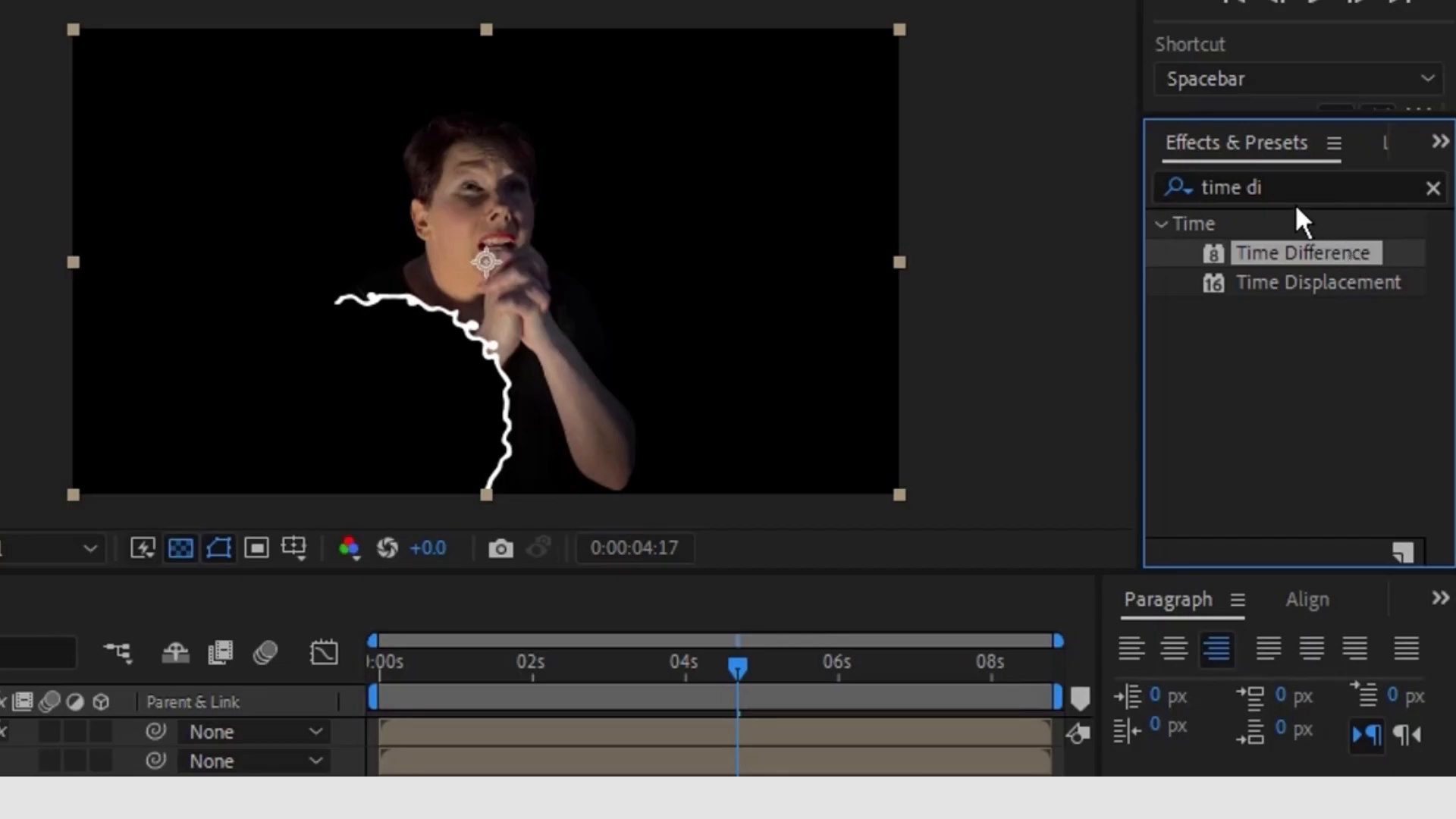
{"action": "left_click_drag", "start_coordinate": [1285, 190], "coordinate": [1161, 185]}
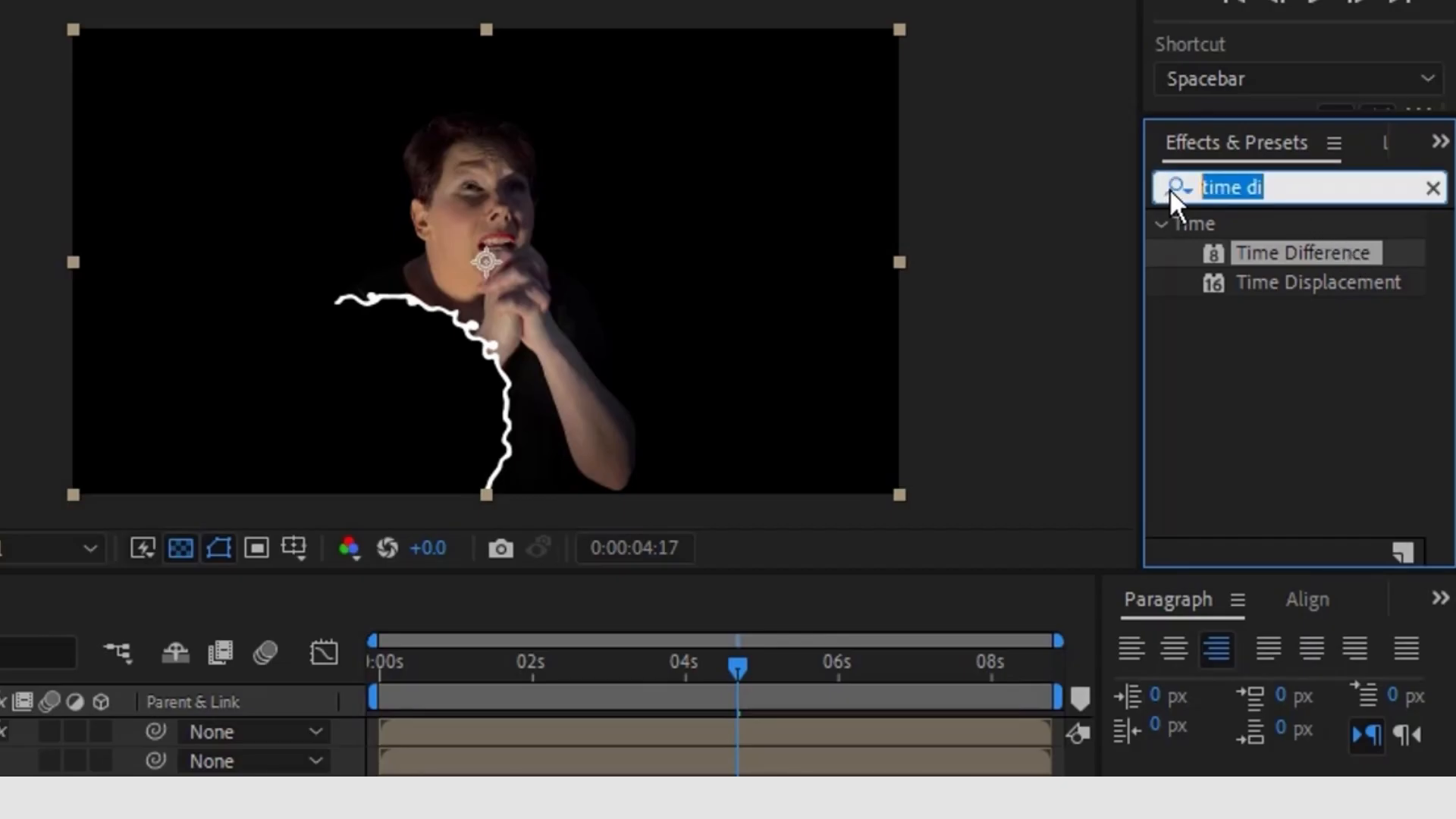
{"action": "type", "text": "set"}
{"action": "type", "text": "ma"}
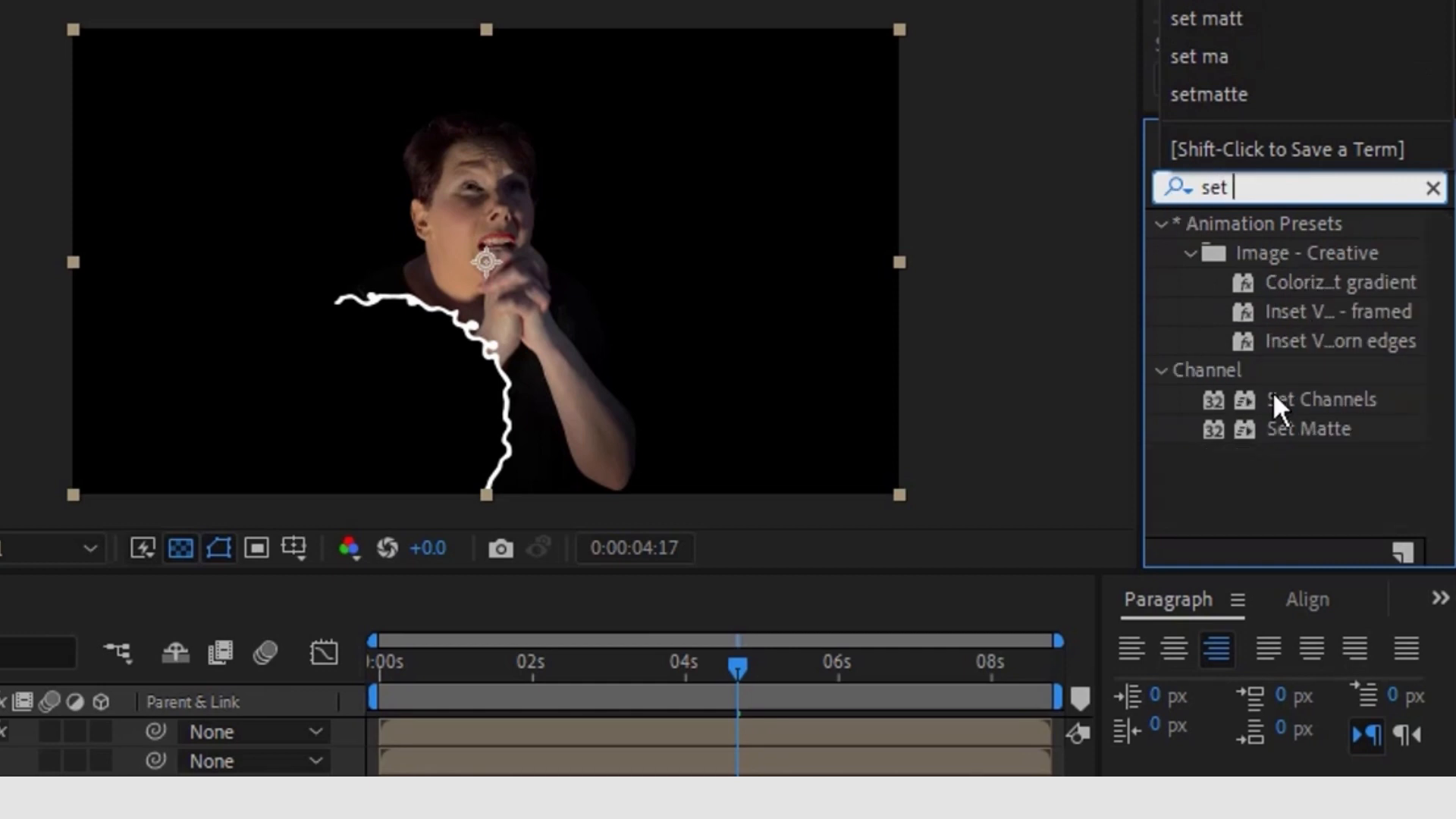
{"action": "left_click_drag", "start_coordinate": [1299, 248], "coordinate": [175, 687]}
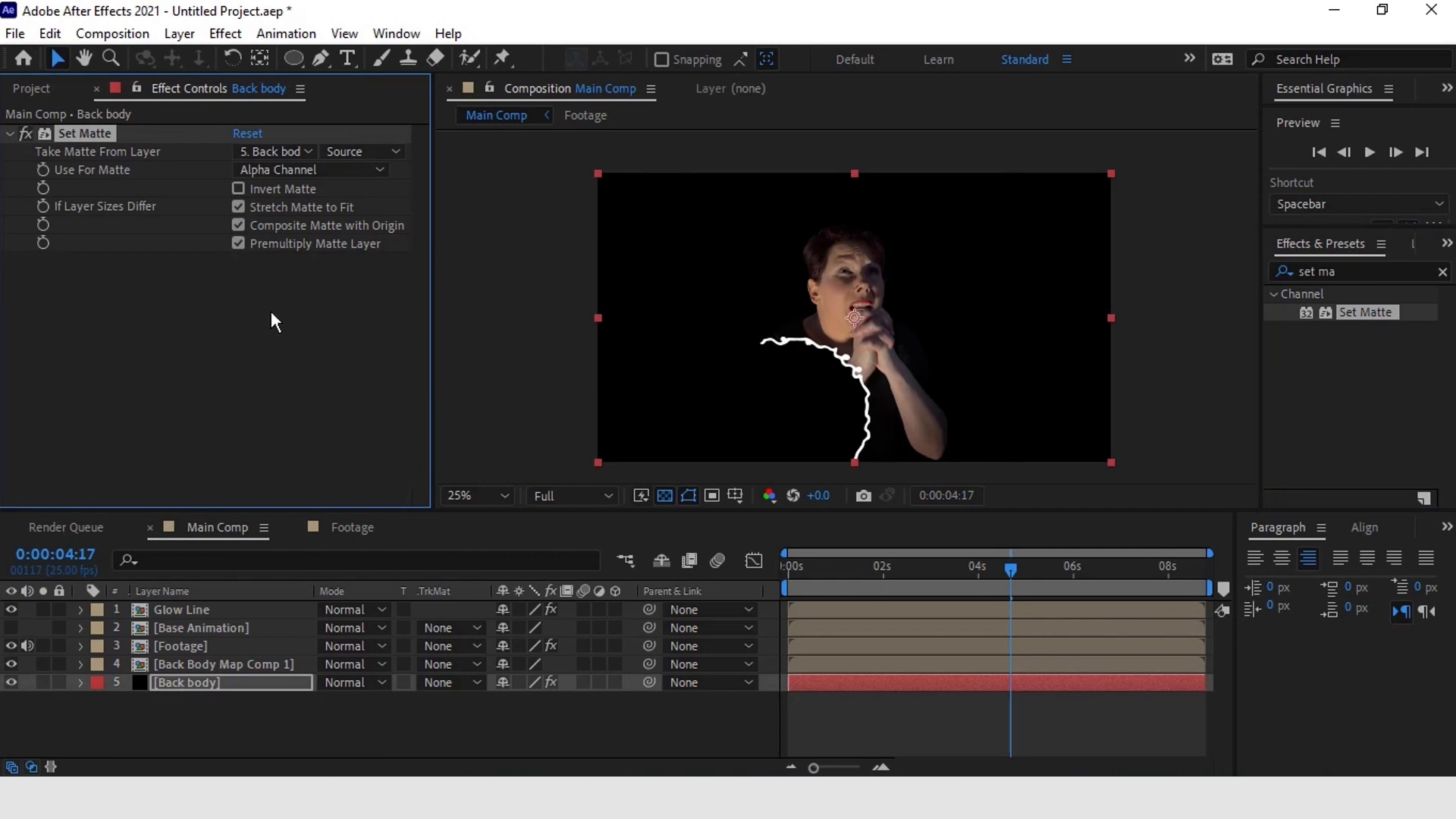
{"action": "left_click", "coordinate": [285, 158]}
{"action": "left_click", "coordinate": [290, 248]}
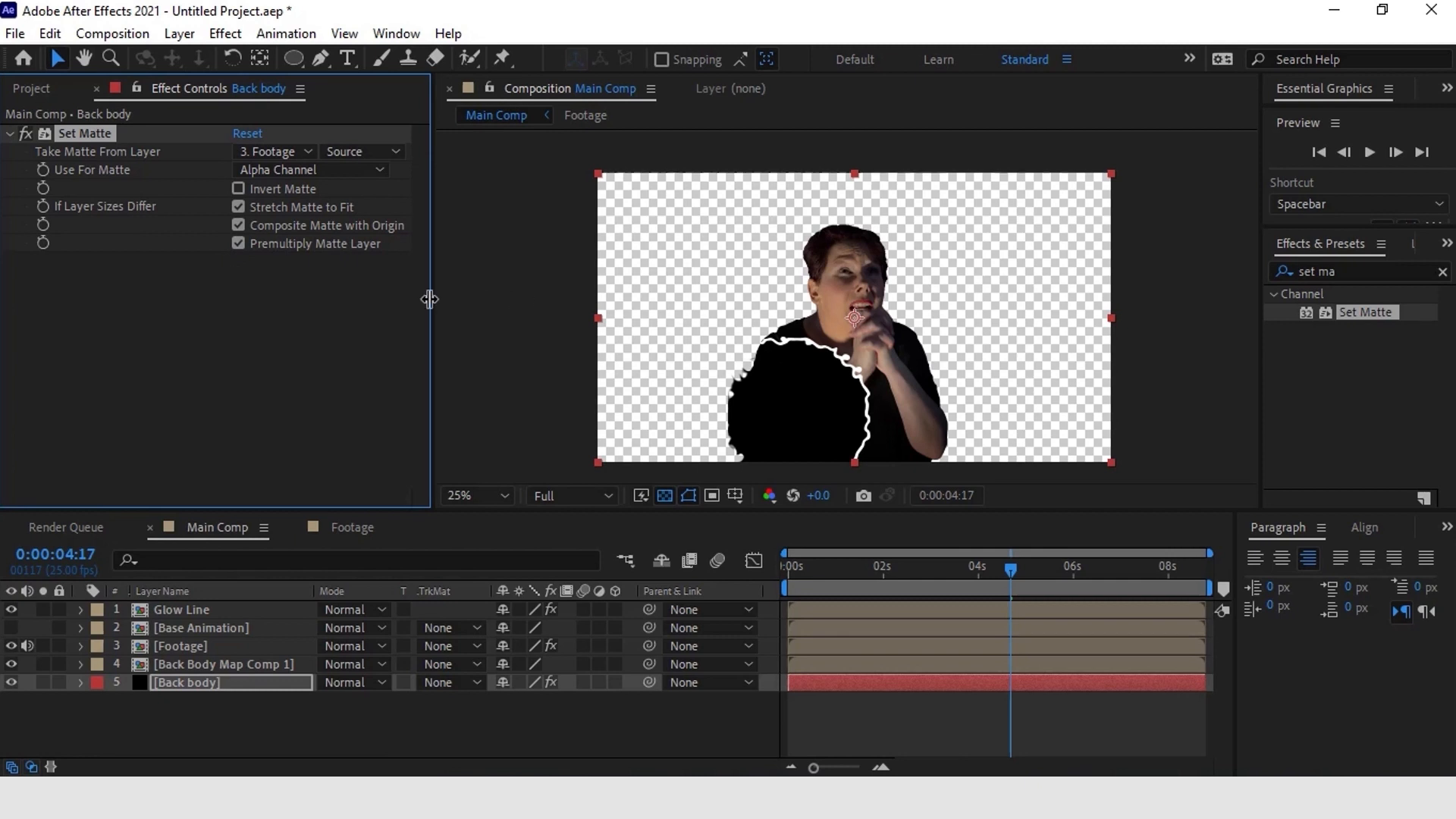
Step: Add a second Set Matte to Back body, taking its matte from Back Body Map Comp 1 with Invert Matte on
{"action": "left_click_drag", "start_coordinate": [1362, 314], "coordinate": [135, 288]}
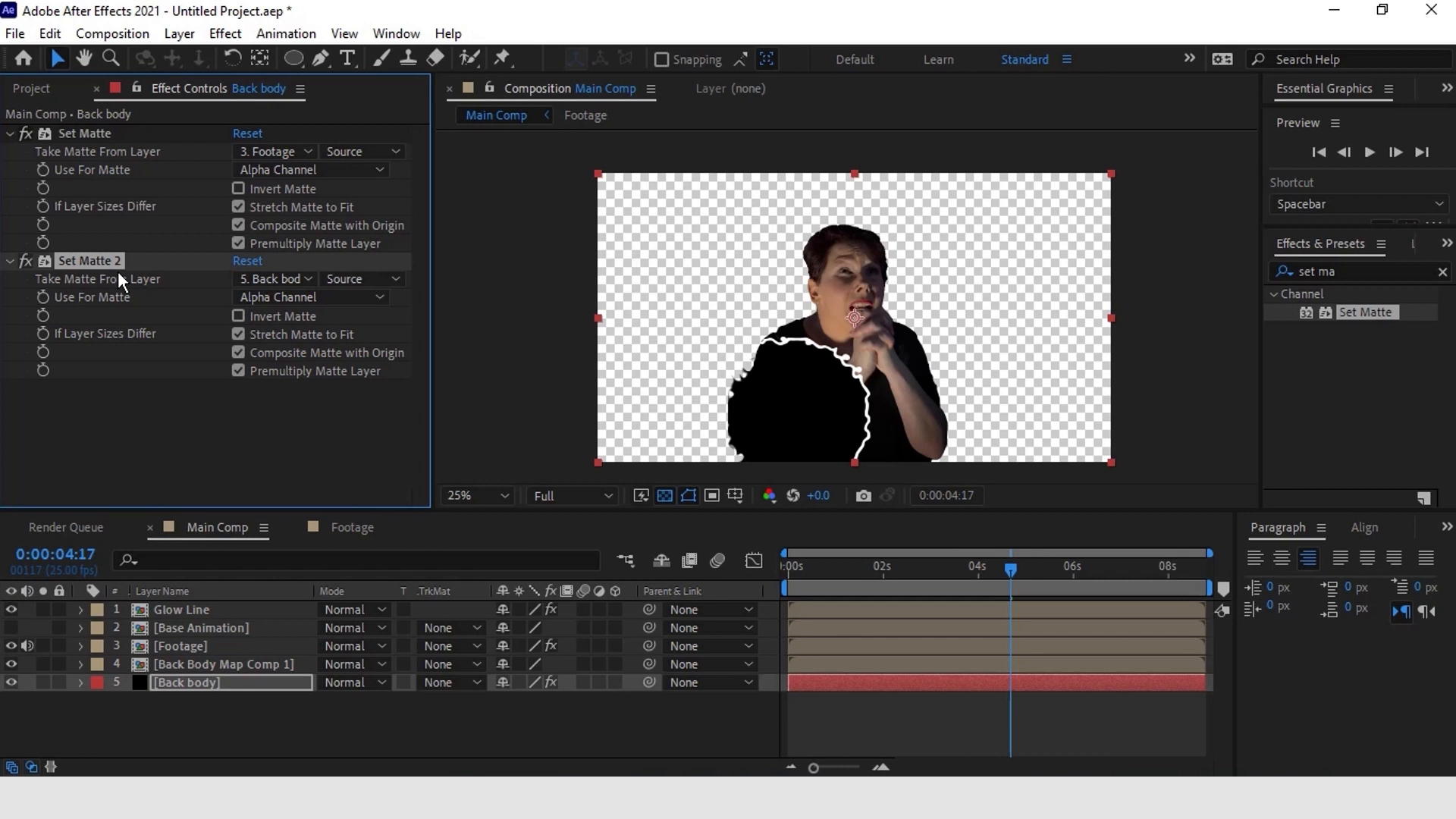
{"action": "left_click", "coordinate": [292, 280]}
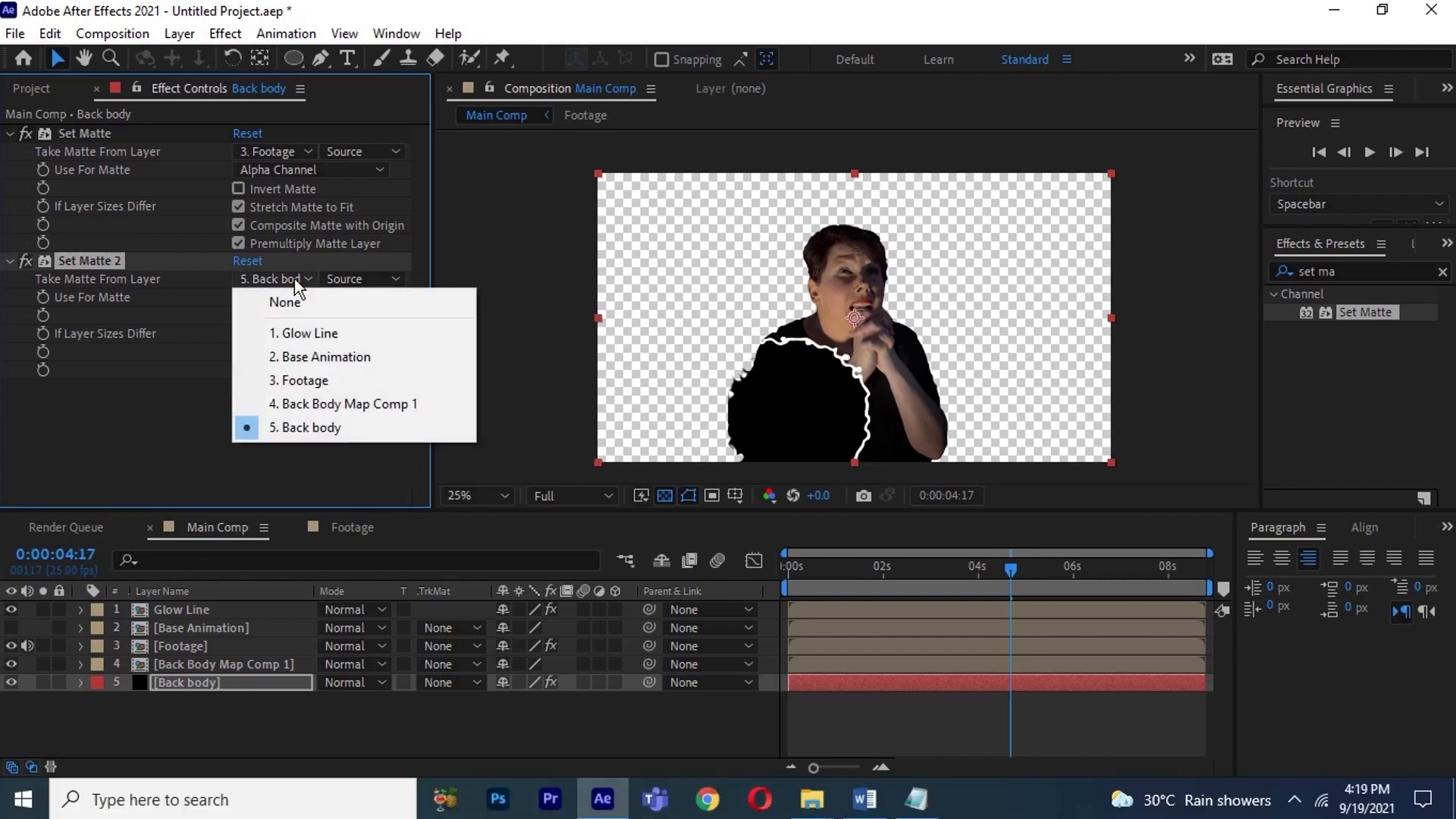
{"action": "left_click", "coordinate": [342, 403]}
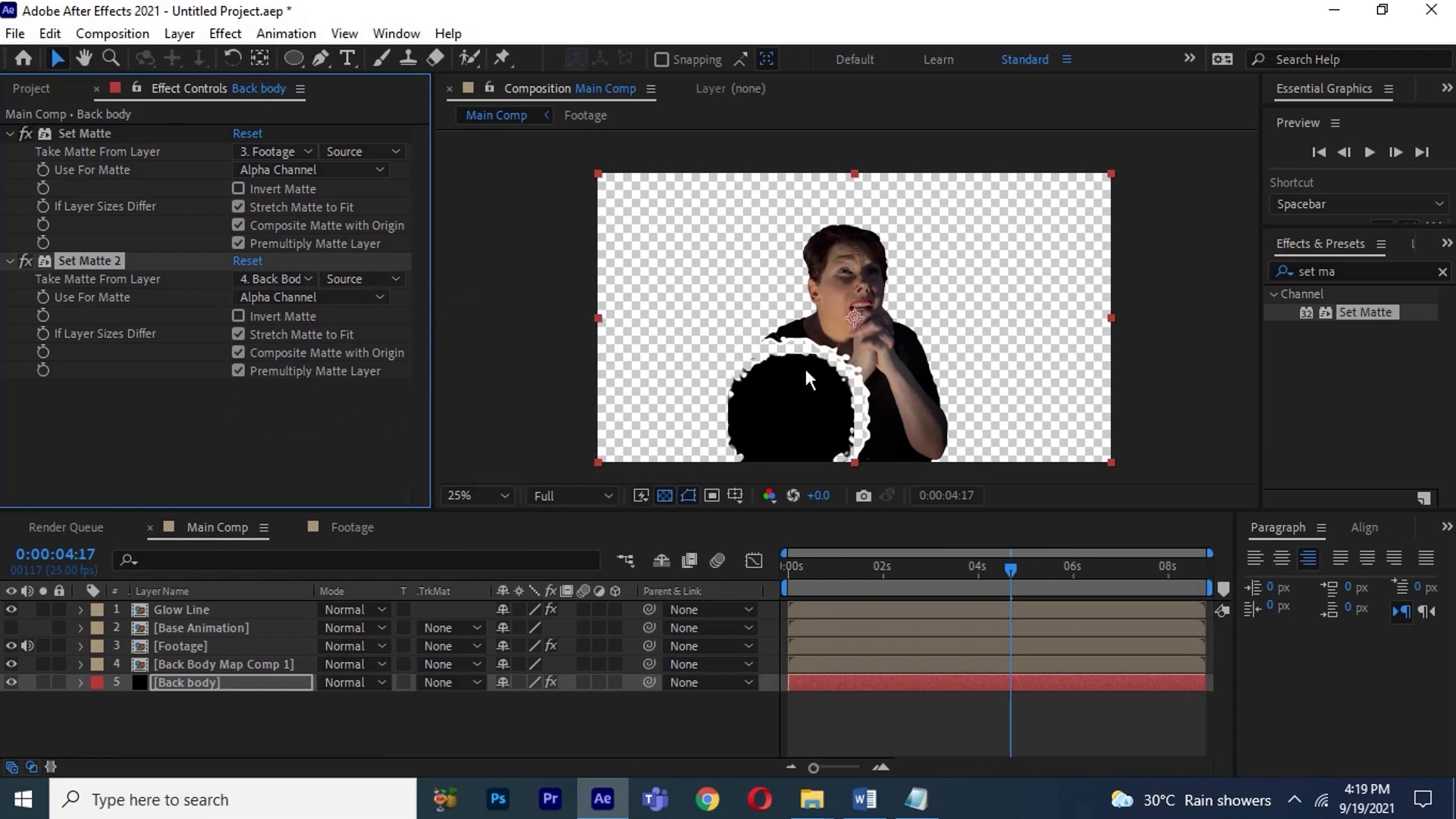
{"action": "left_click", "coordinate": [231, 313]}
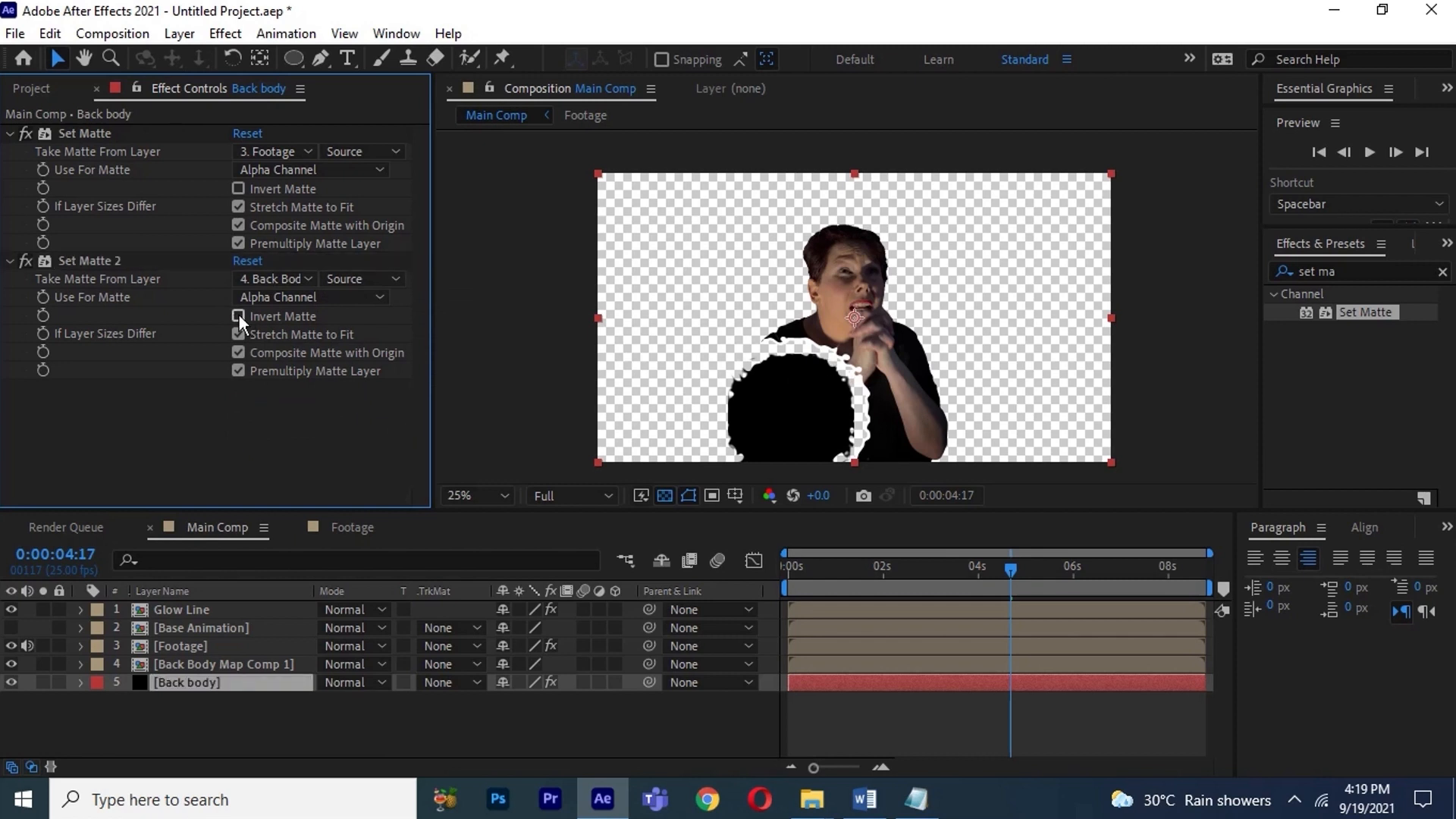
{"action": "left_click", "coordinate": [239, 315]}
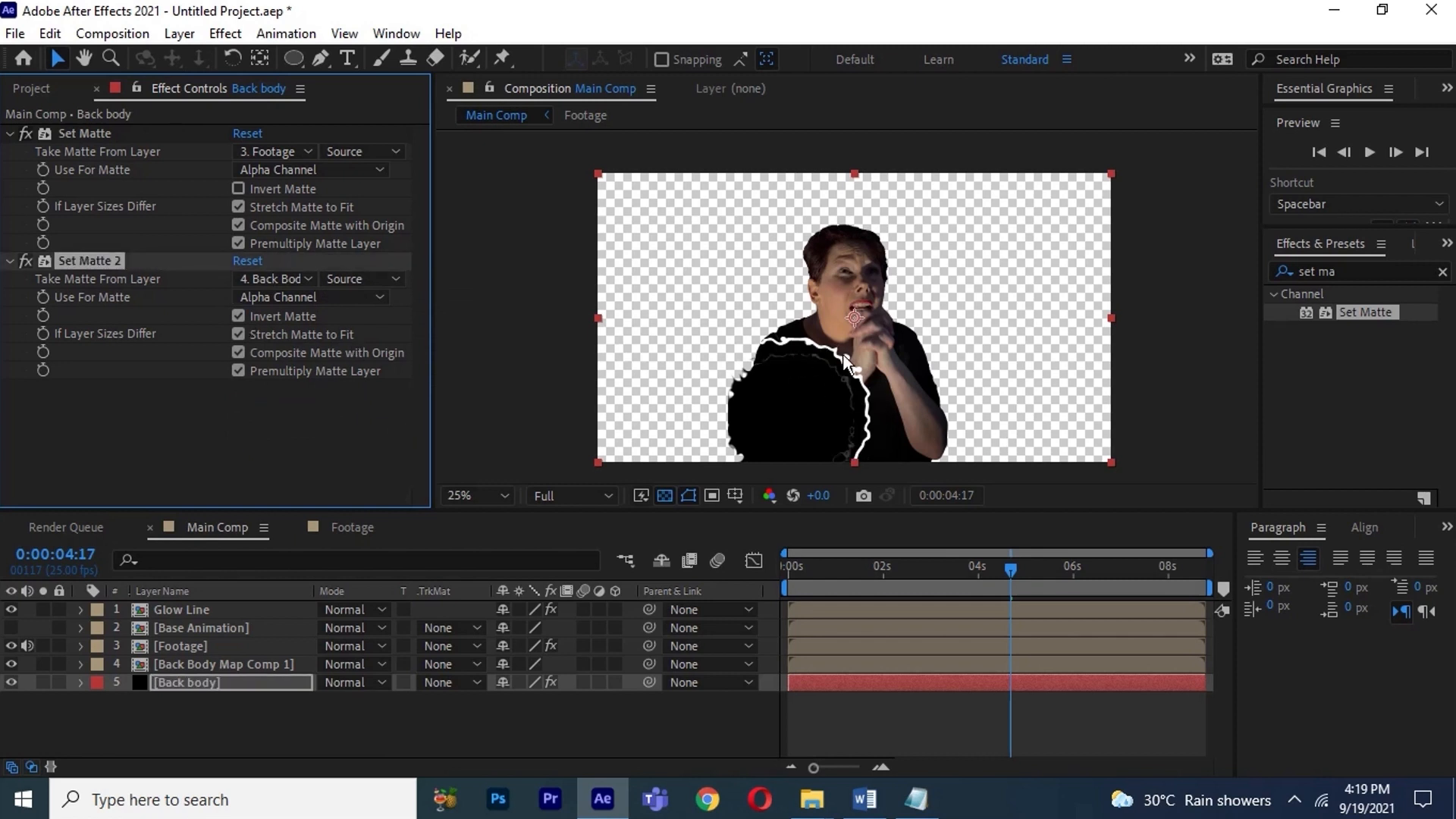
Step: Hide Back Body Map Comp 1 and add a third Set Matte to Back body that takes its matte from Base Animation
{"action": "left_click", "coordinate": [11, 663]}
{"action": "left_click_drag", "start_coordinate": [1374, 308], "coordinate": [271, 431]}
{"action": "left_click", "coordinate": [288, 406]}
{"action": "left_click", "coordinate": [313, 483]}
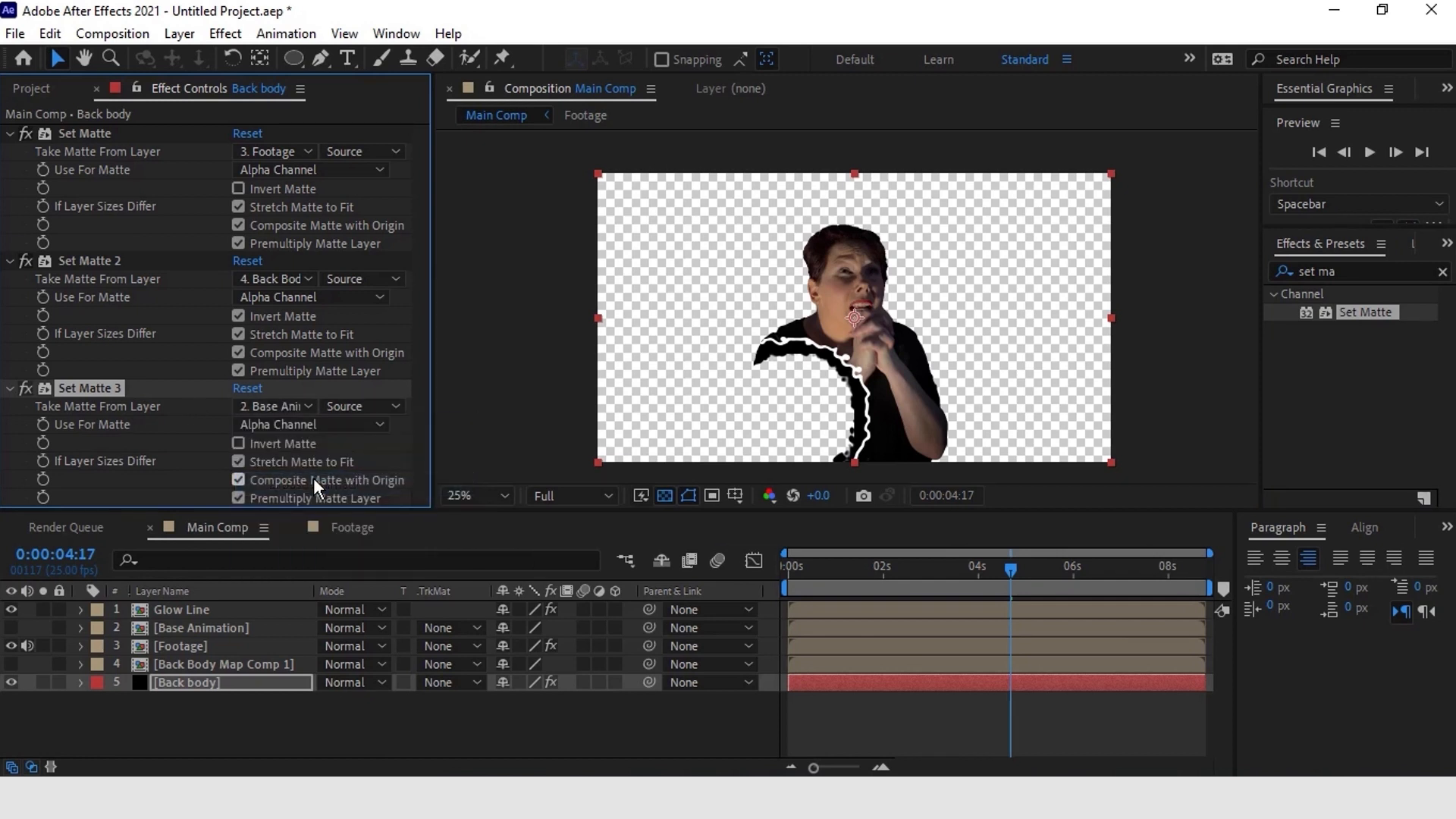
Step: Go to 0:00:04:22, search the effects for "roughe" and apply Roughen Edges after Set Matte 3 on the Back body layer
{"action": "mouse_move", "coordinate": [1011, 565]}
{"action": "left_mouse_down"}
{"action": "mouse_move", "coordinate": [1039, 557]}
{"action": "mouse_move", "coordinate": [1021, 539]}
{"action": "left_mouse_up"}
{"action": "left_click", "coordinate": [1284, 270]}
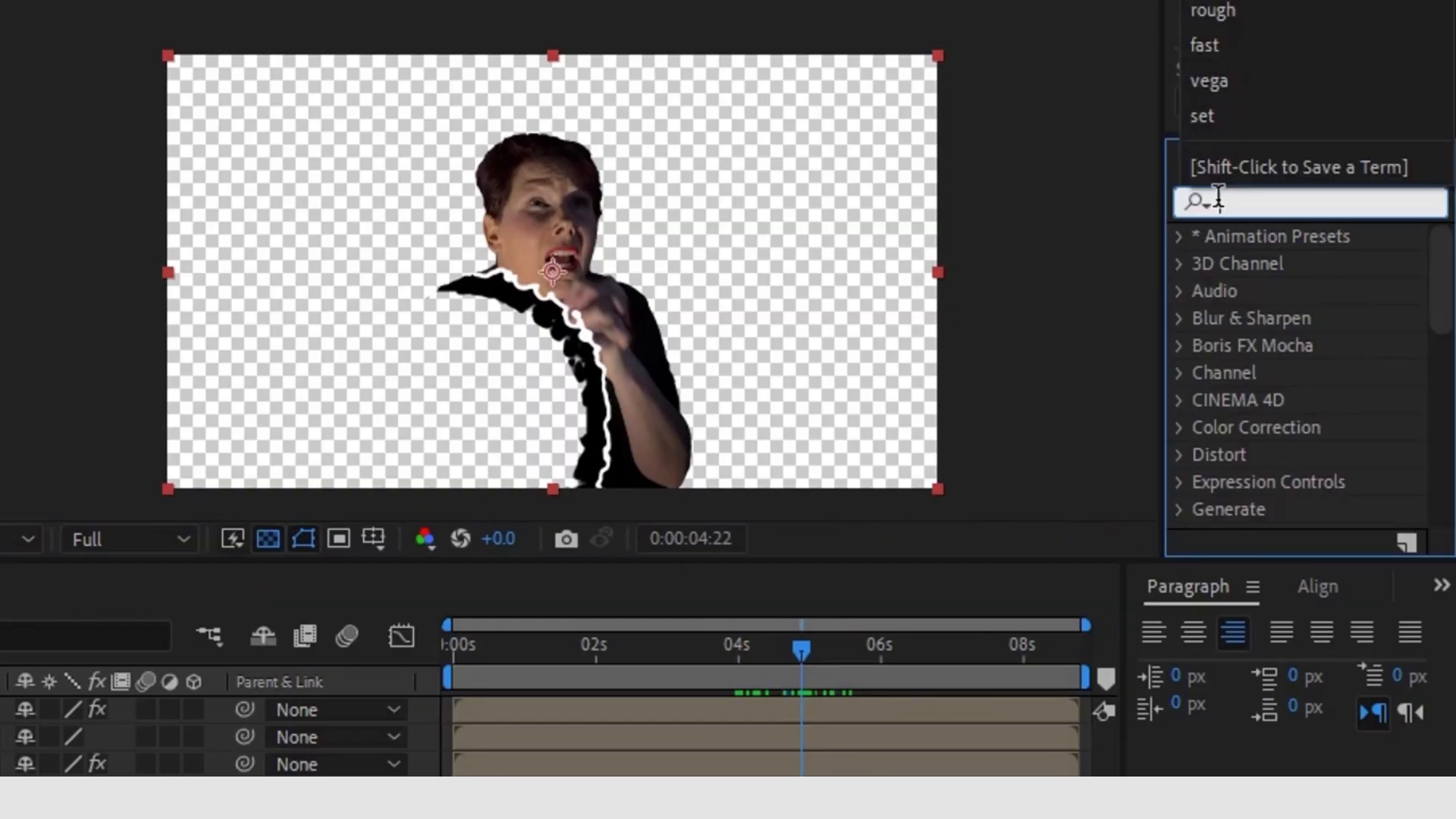
{"action": "type", "text": "roughe"}
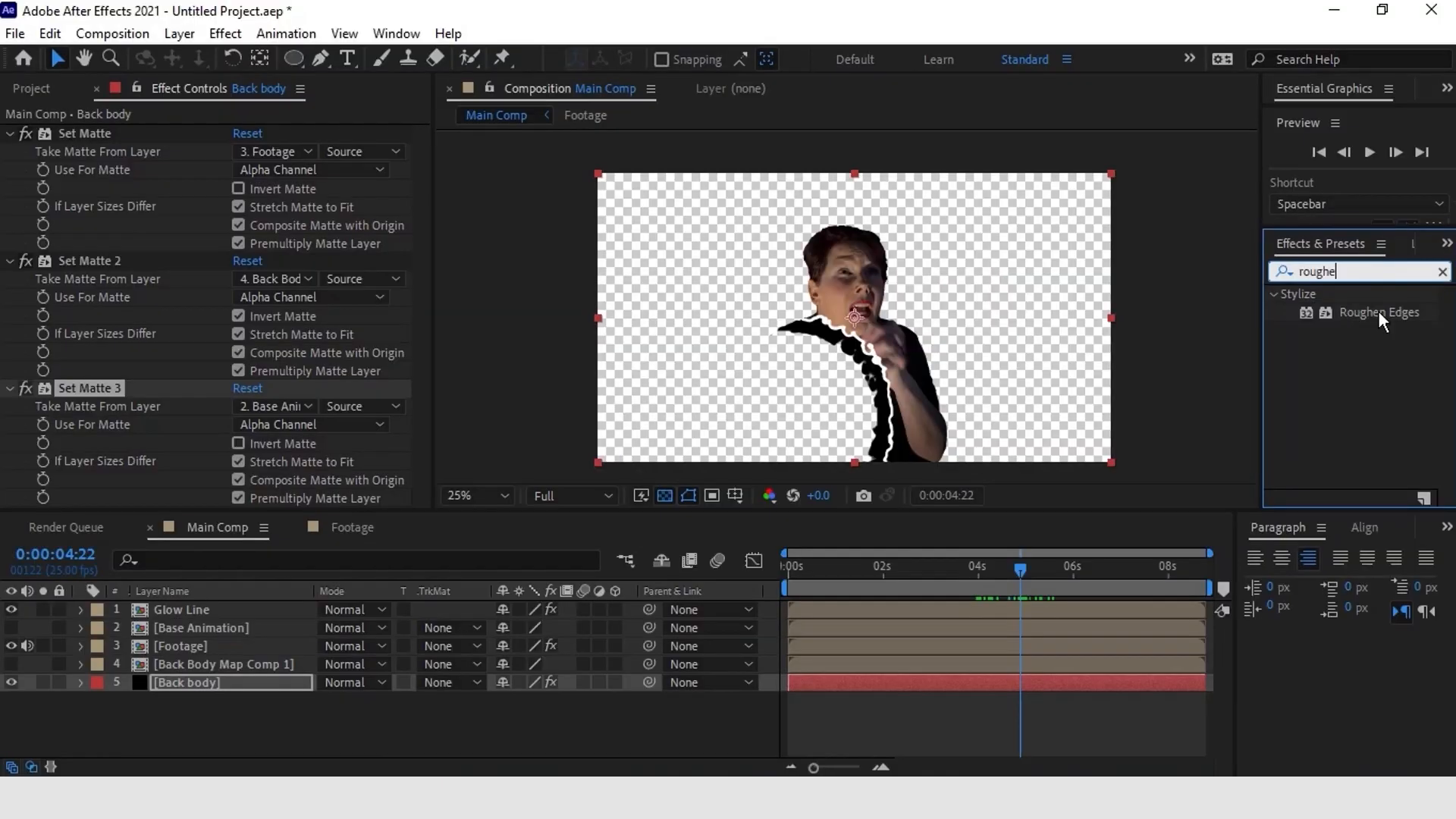
{"action": "left_click_drag", "start_coordinate": [1338, 261], "coordinate": [496, 444]}
{"action": "left_click_drag", "start_coordinate": [817, 432], "coordinate": [124, 479]}
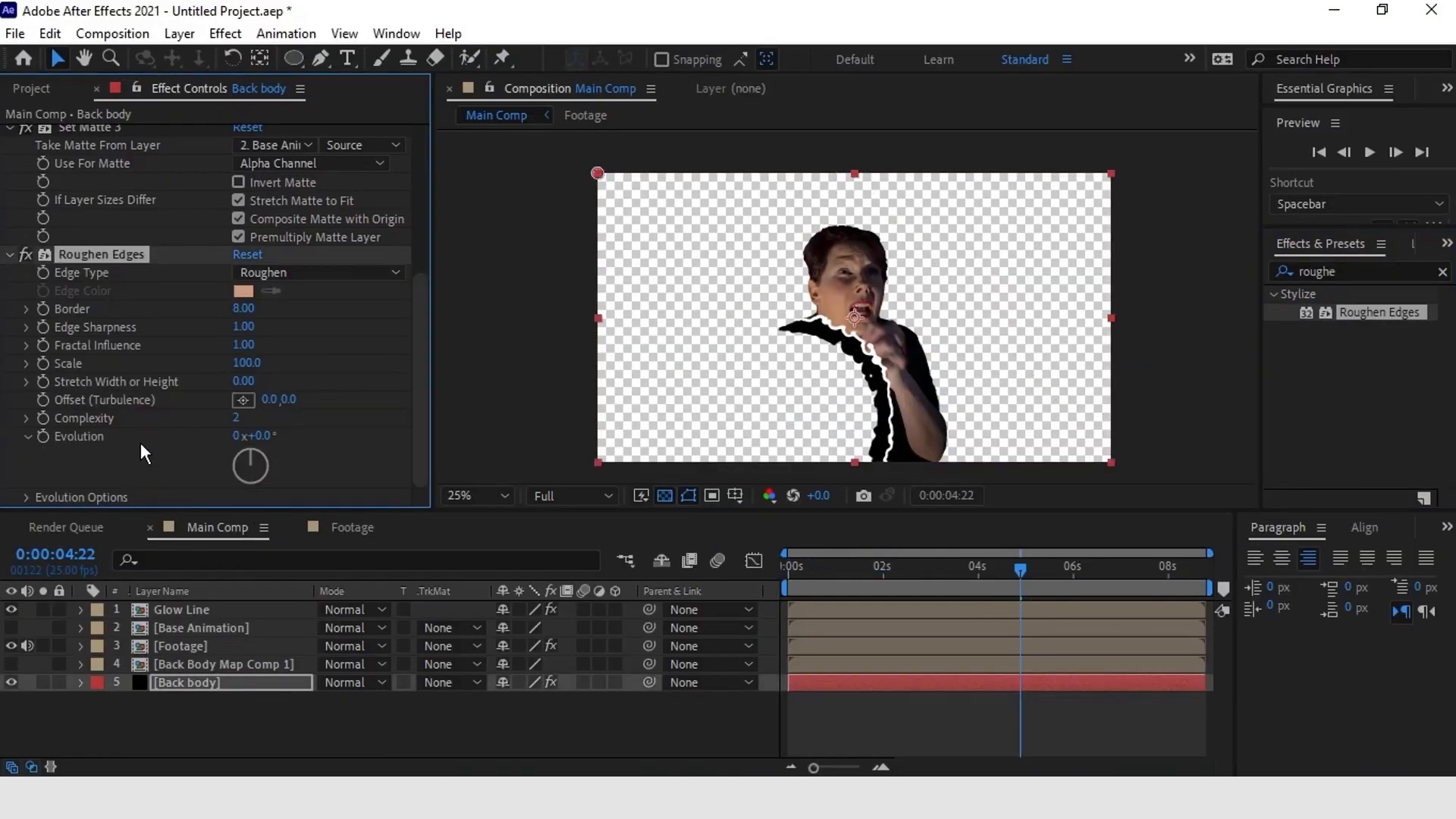
Step: Collapse Set Matte 3 and set the Roughen Edges Border of the Back body layer to 26
{"action": "left_click", "coordinate": [10, 129]}
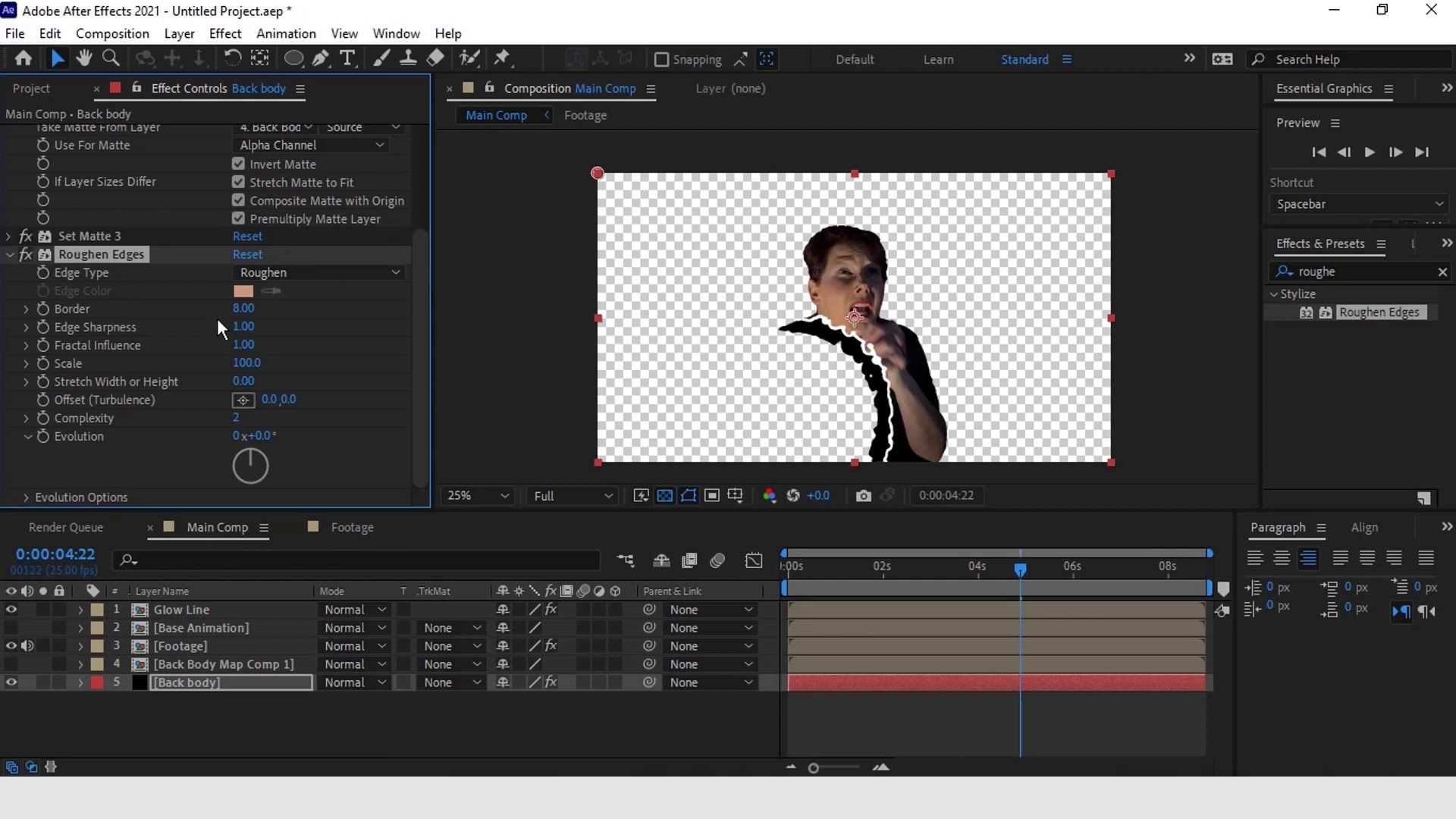
{"action": "left_click_drag", "start_coordinate": [252, 315], "coordinate": [452, 310]}
{"action": "left_click", "coordinate": [246, 309]}
{"action": "type", "text": "26"}
{"action": "key", "text": "Return"}
Step: Examine the Time Difference settings of the Back Body Map layer inside Back Body Map Comp 1, and return to Main Comp
{"action": "left_click", "coordinate": [196, 665]}
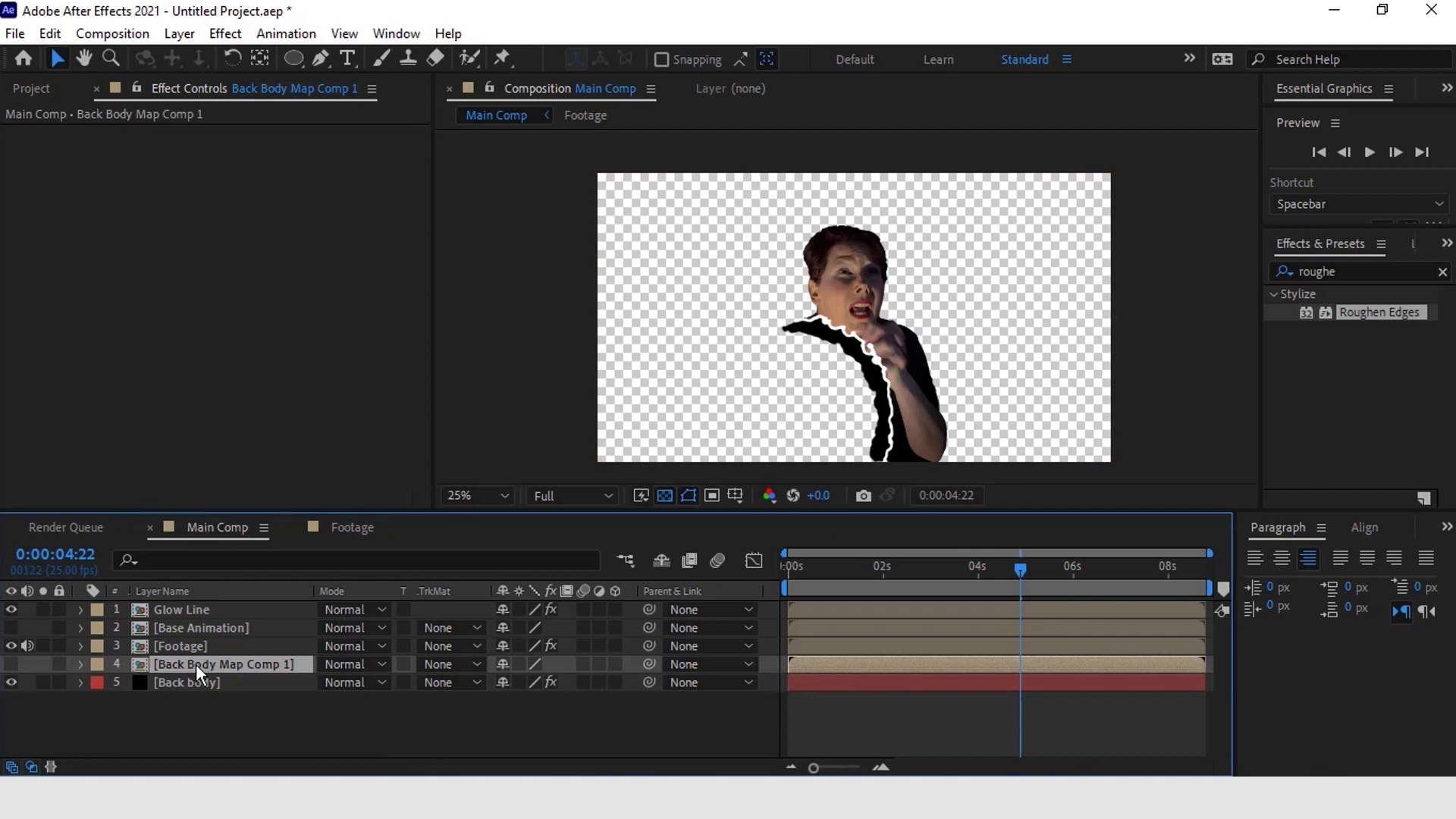
{"action": "double_click", "coordinate": [196, 664]}
{"action": "left_click", "coordinate": [182, 610]}
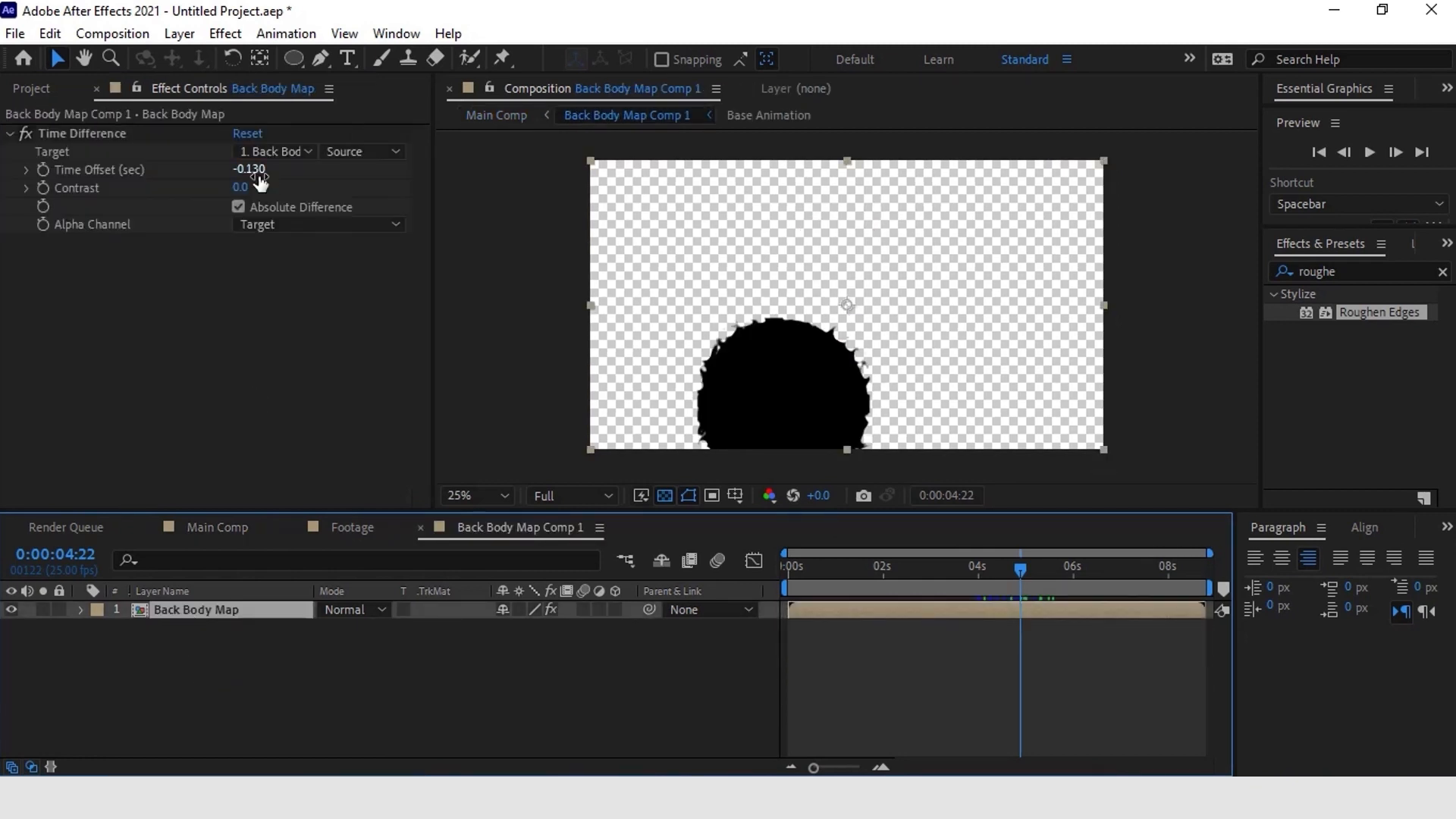
{"action": "left_click", "coordinate": [227, 529]}
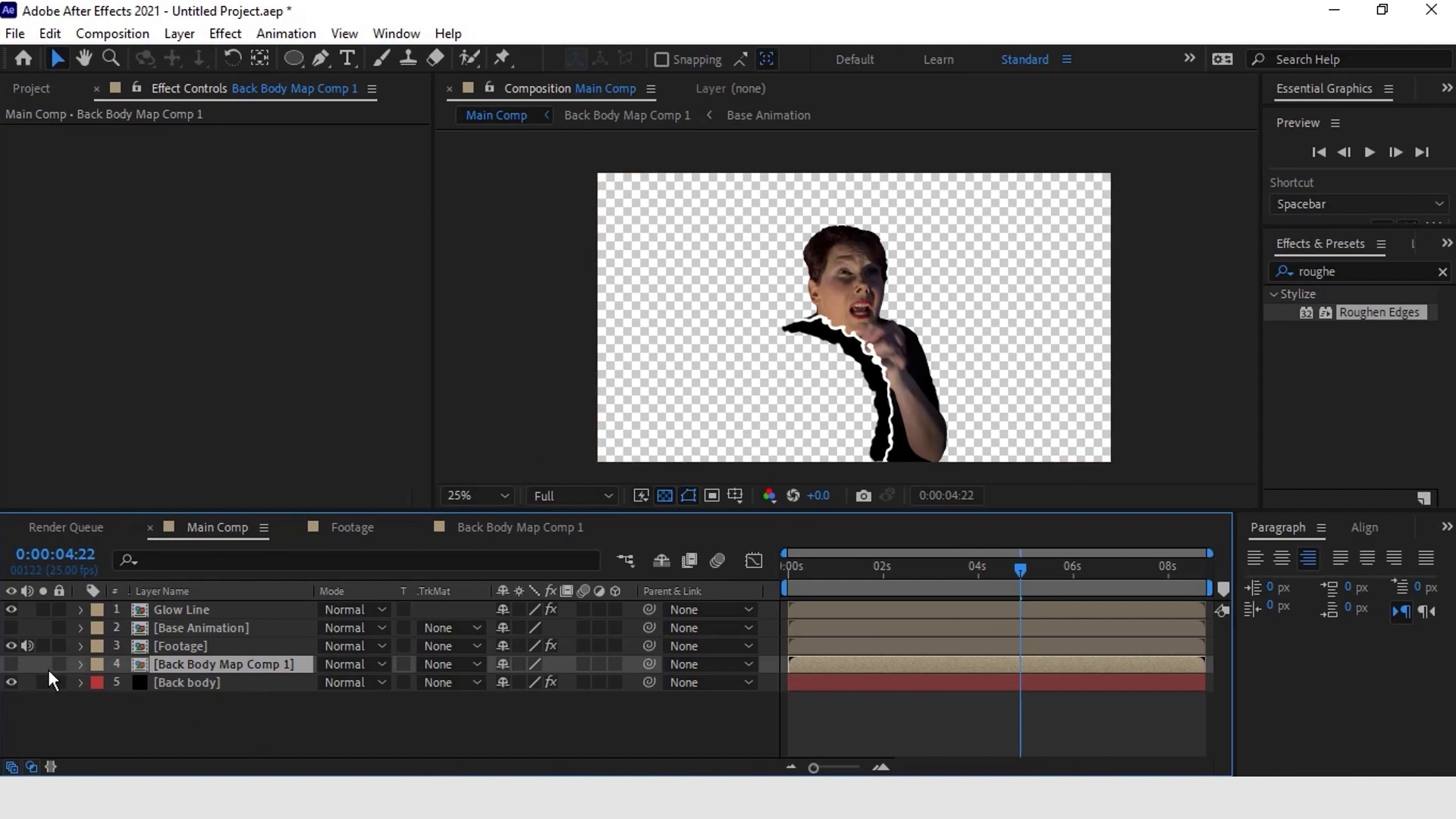
Step: Duplicate the Glow Line layer and collapse all the effects on the copy
{"action": "left_click", "coordinate": [185, 609]}
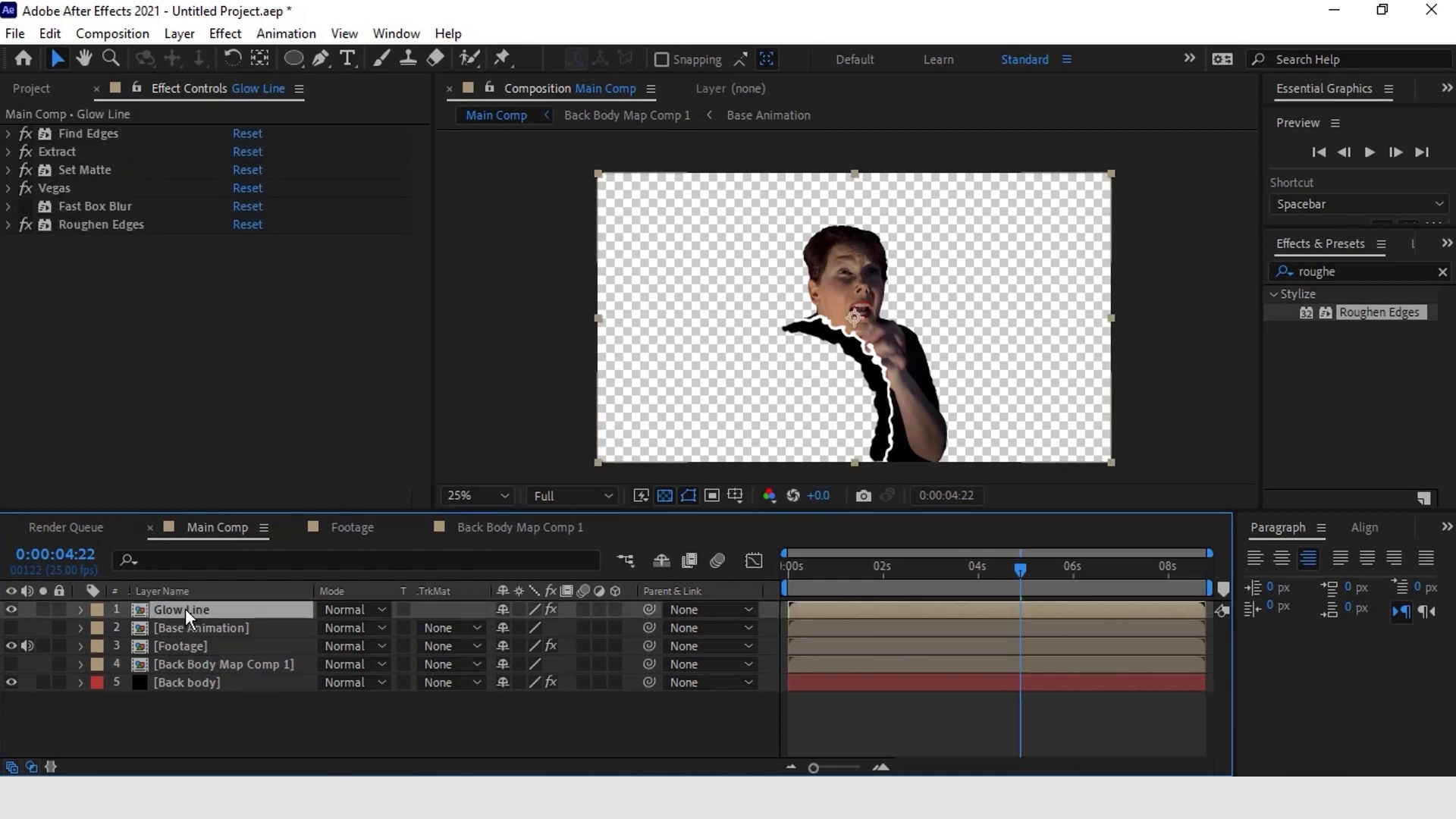
{"action": "key", "text": "ctrl+d"}
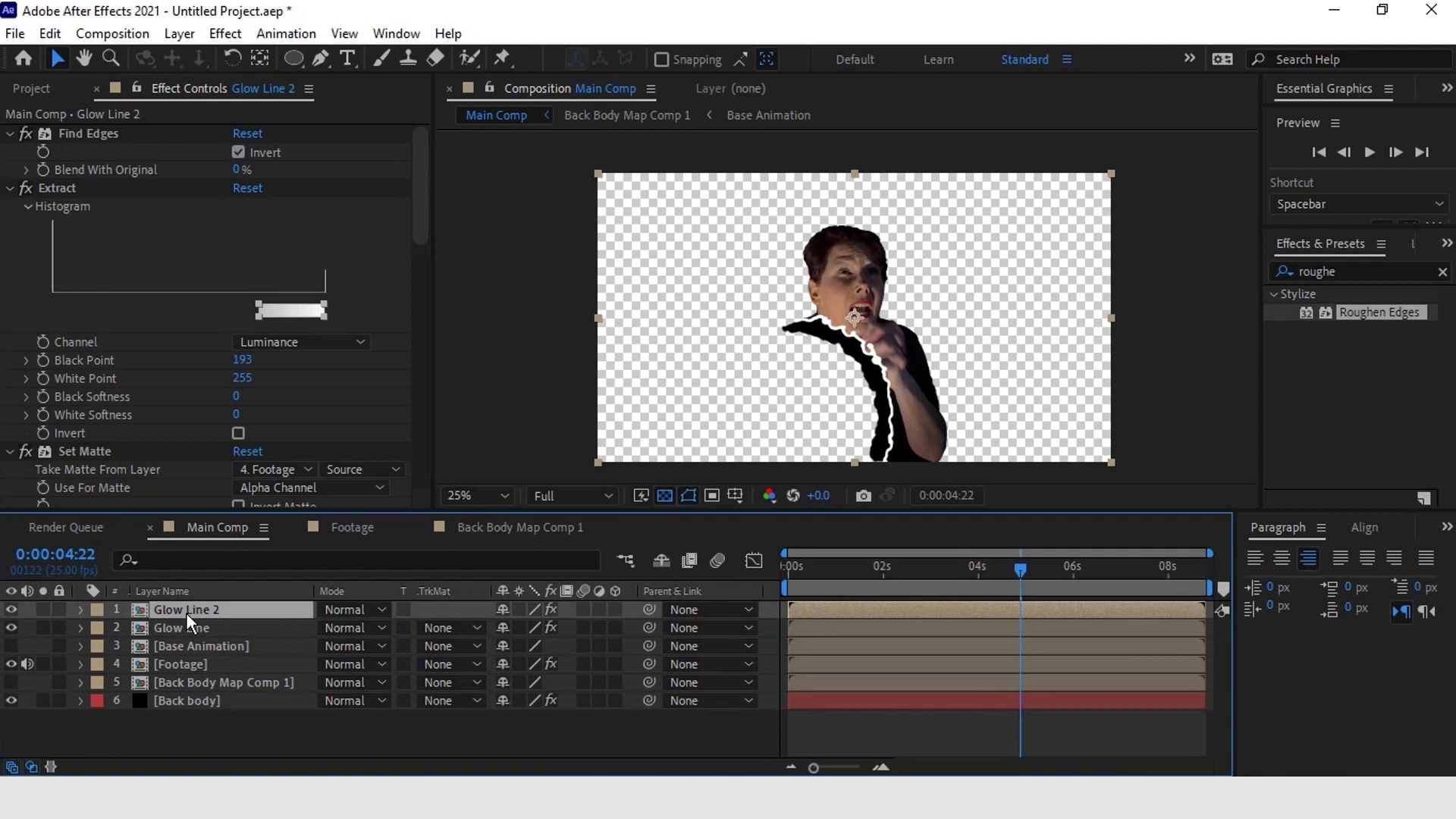
{"action": "left_click", "coordinate": [10, 188]}
{"action": "left_click", "coordinate": [11, 133]}
{"action": "left_click", "coordinate": [10, 170]}
{"action": "left_click", "coordinate": [10, 188]}
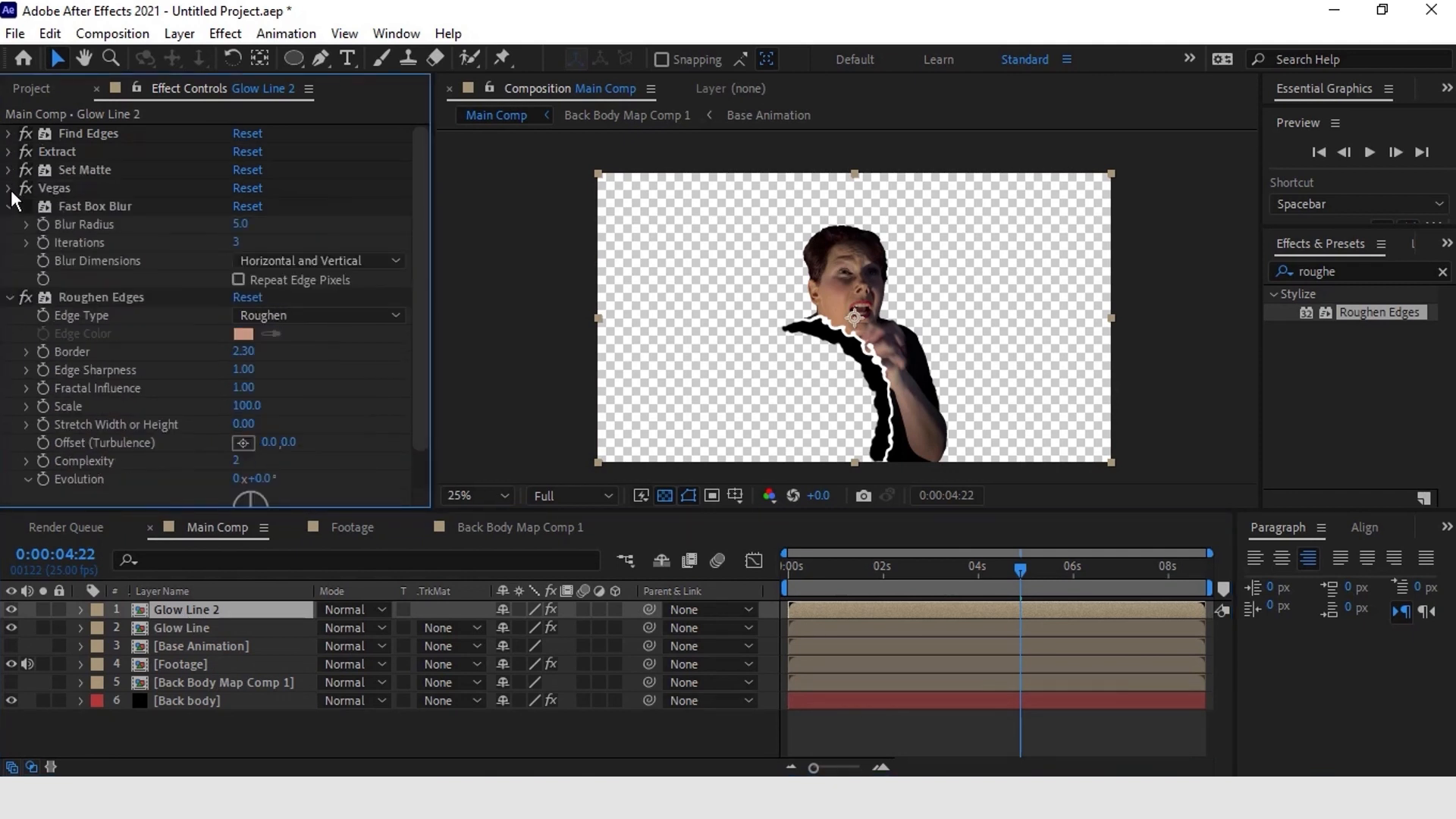
{"action": "left_click", "coordinate": [9, 206]}
{"action": "left_click", "coordinate": [9, 224]}
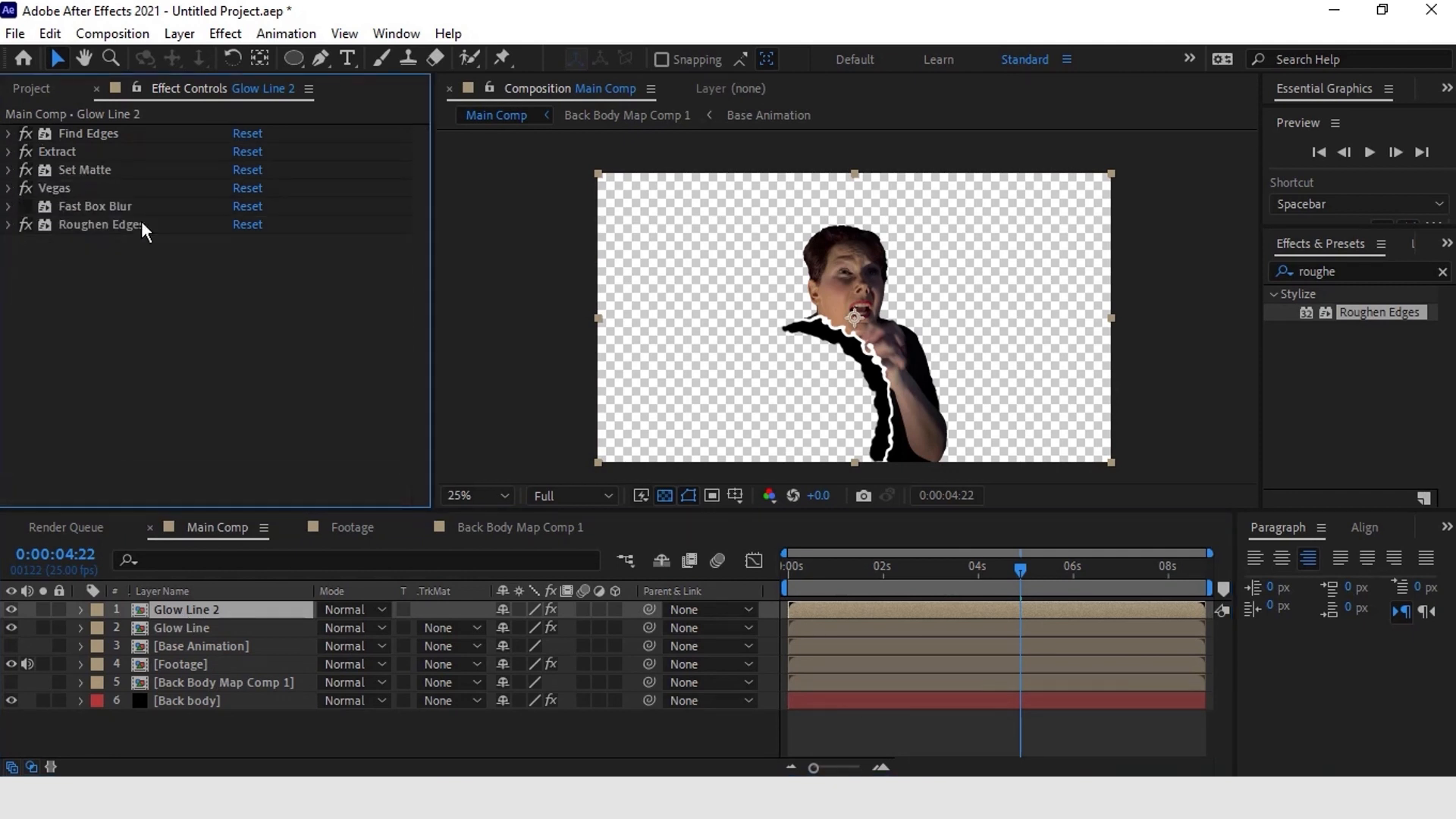
Step: Delete Fast Box Blur and Roughen Edges from the Glow Line 2 layer and set its Vegas Width to 20.90
{"action": "left_click", "coordinate": [79, 206]}
{"action": "key", "text": "Delete"}
{"action": "left_click", "coordinate": [81, 207]}
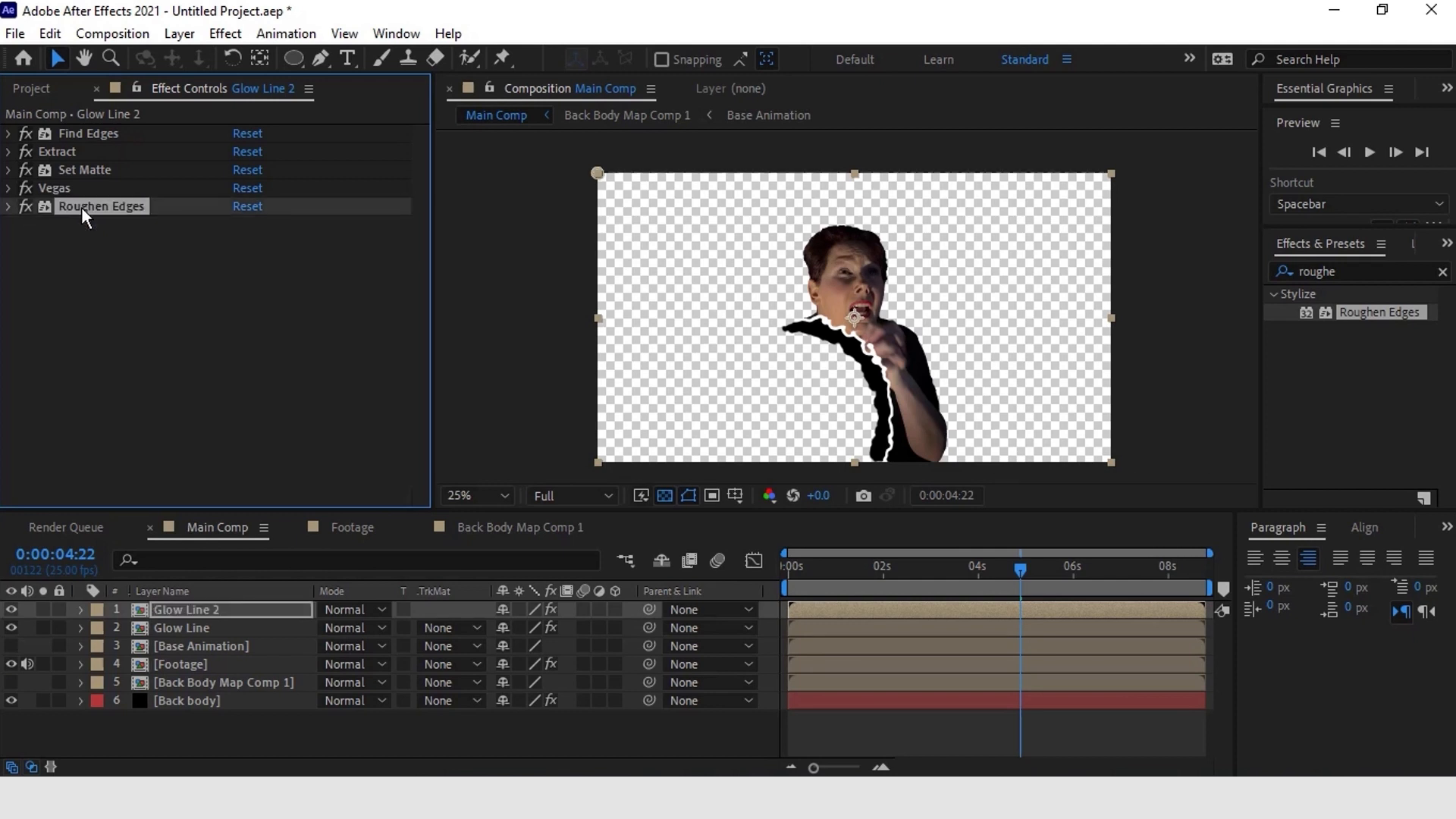
{"action": "key", "text": "Delete"}
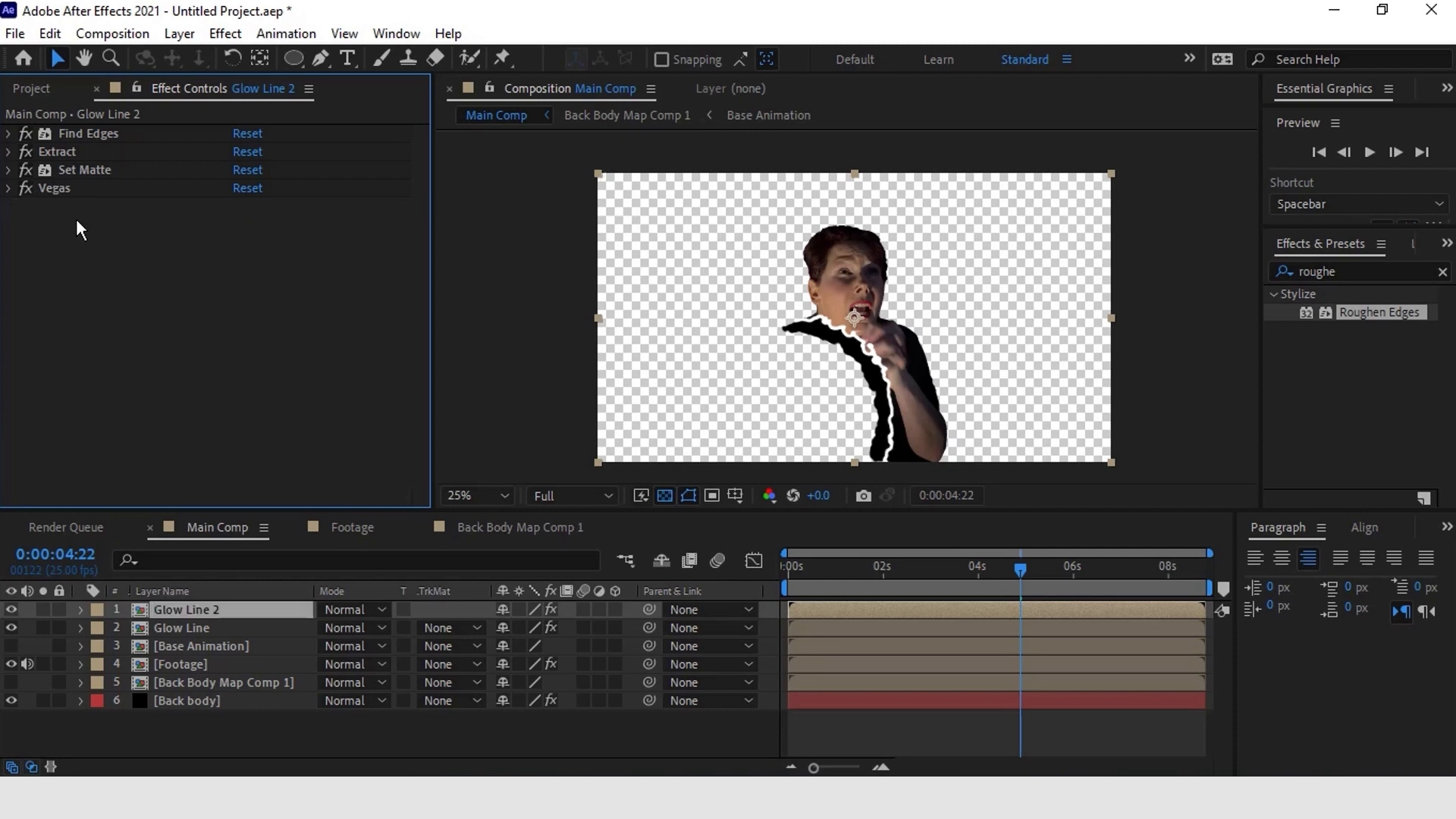
{"action": "left_click", "coordinate": [83, 170]}
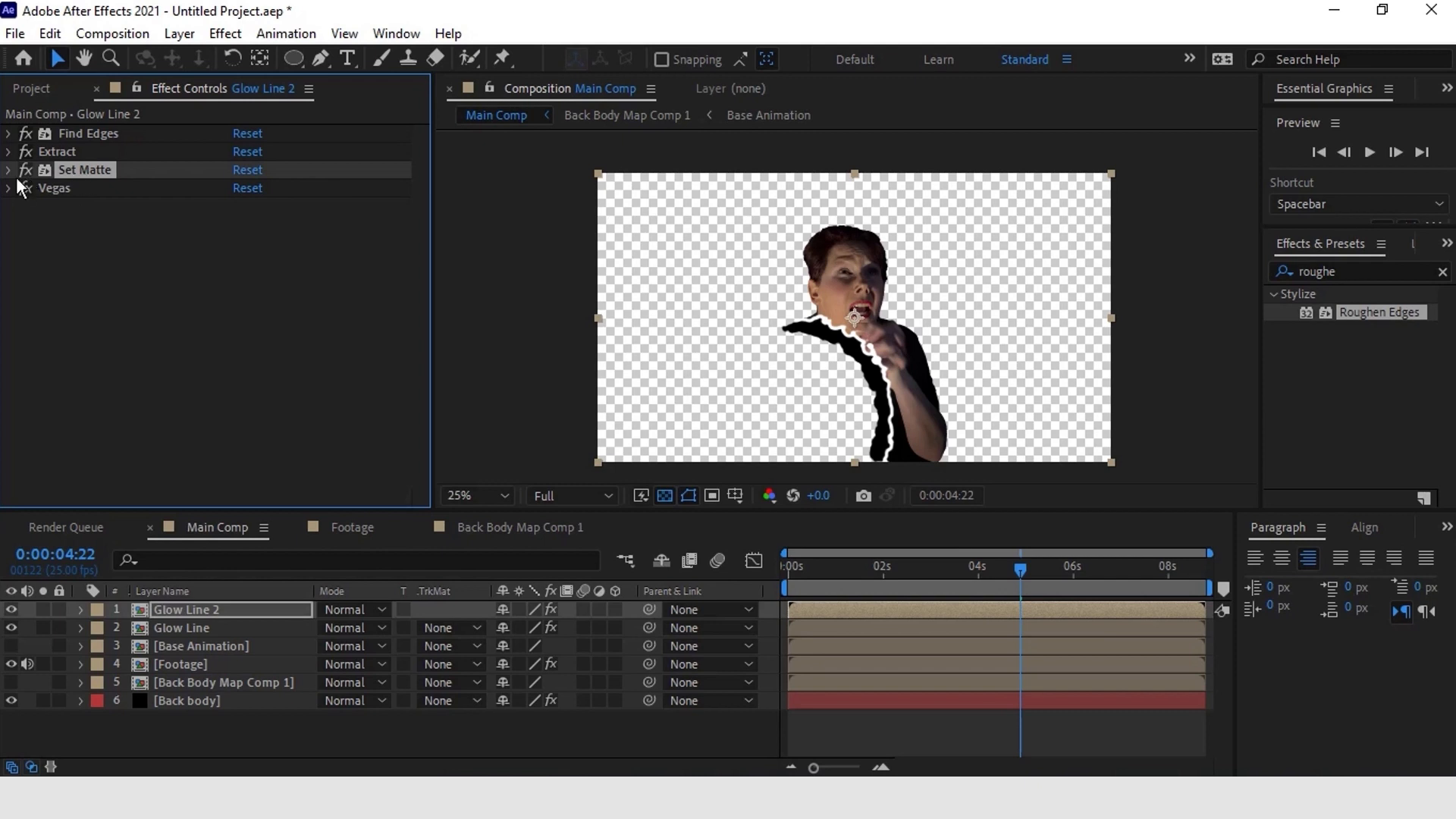
{"action": "left_click_drag", "start_coordinate": [233, 412], "coordinate": [350, 383]}
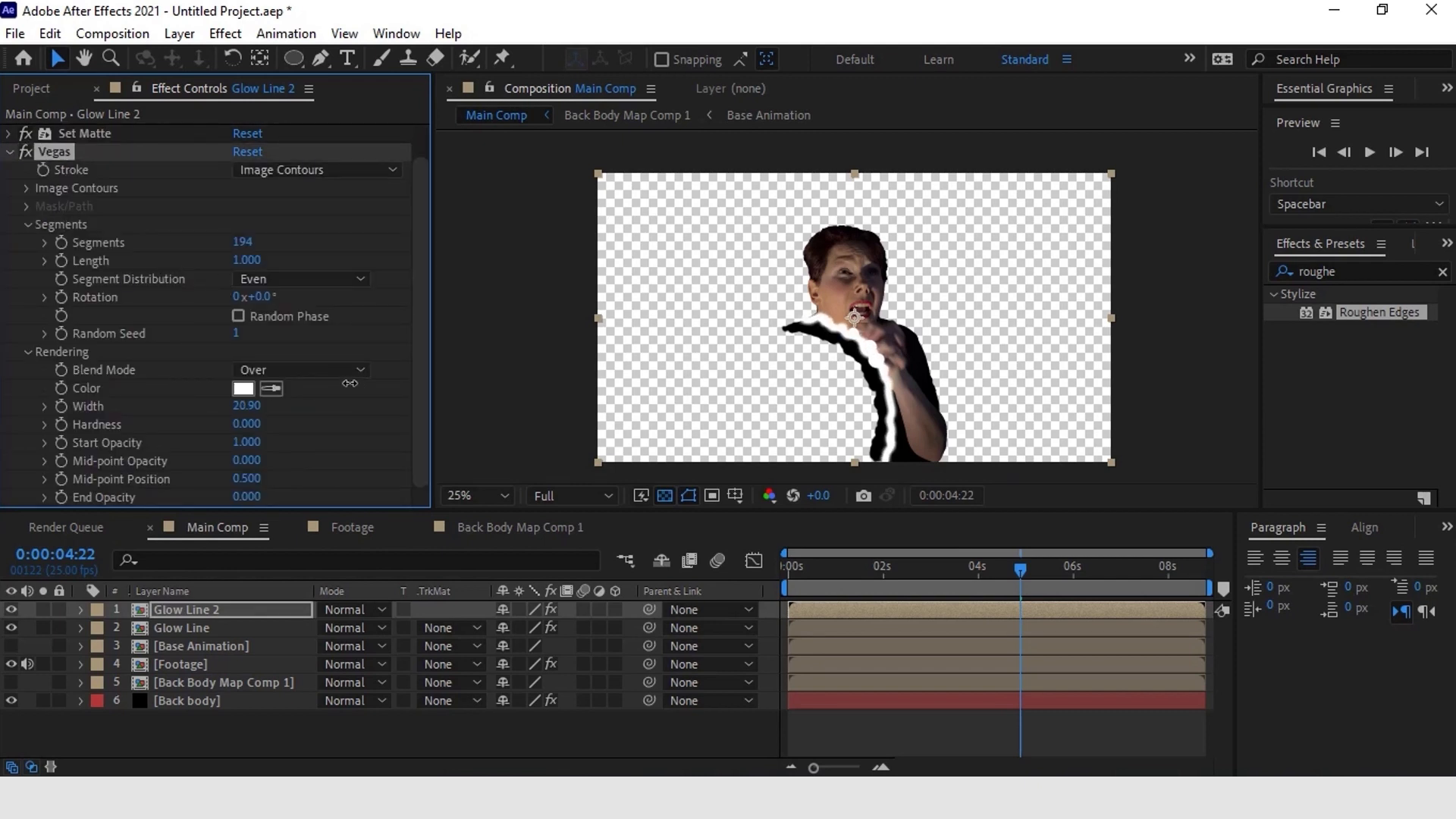
Step: Pre-compose the Glow Line 2 layer into a new composition named "Particles", moving all attributes into it
{"action": "right_click", "coordinate": [189, 608]}
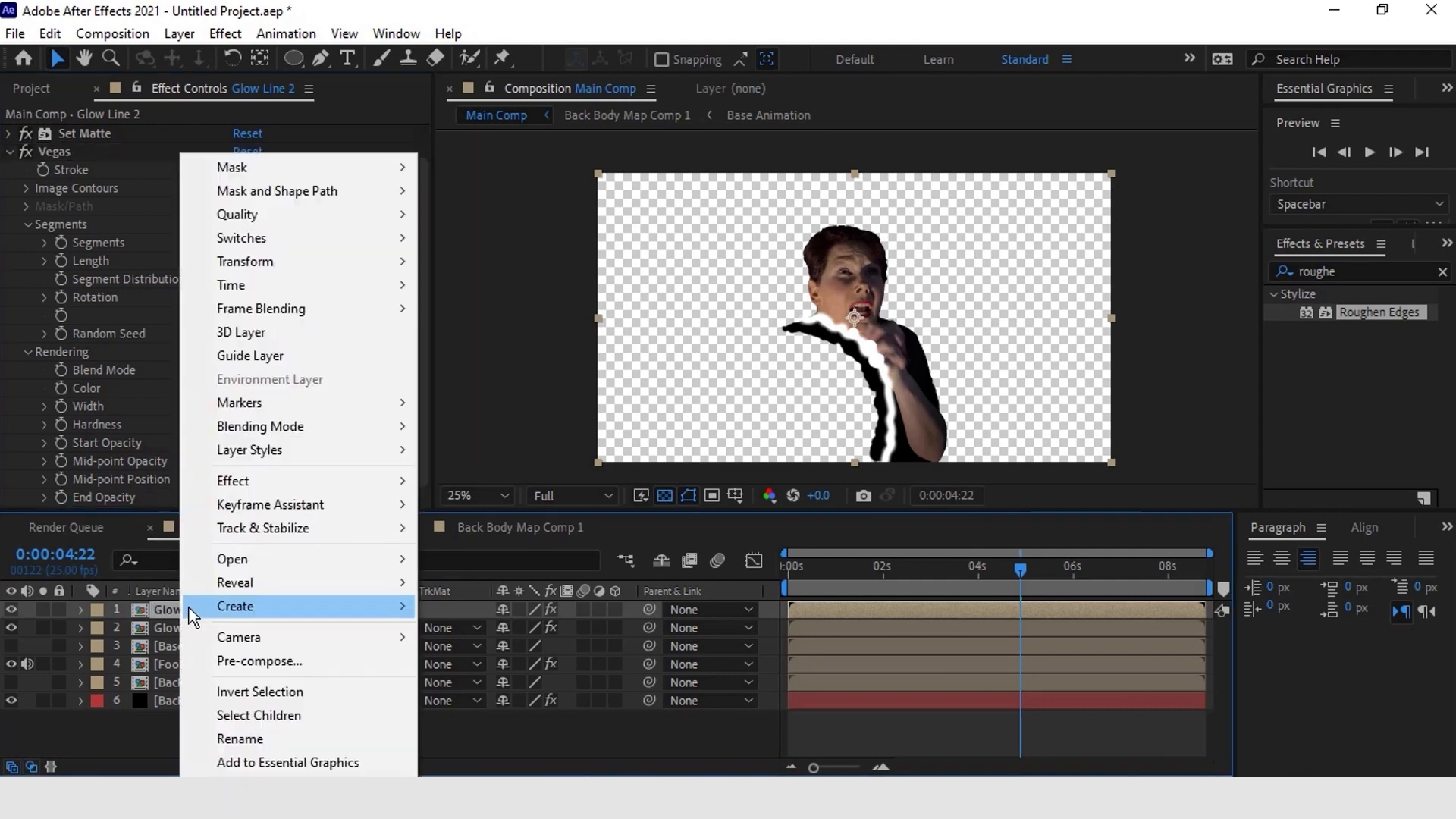
{"action": "left_click", "coordinate": [274, 661]}
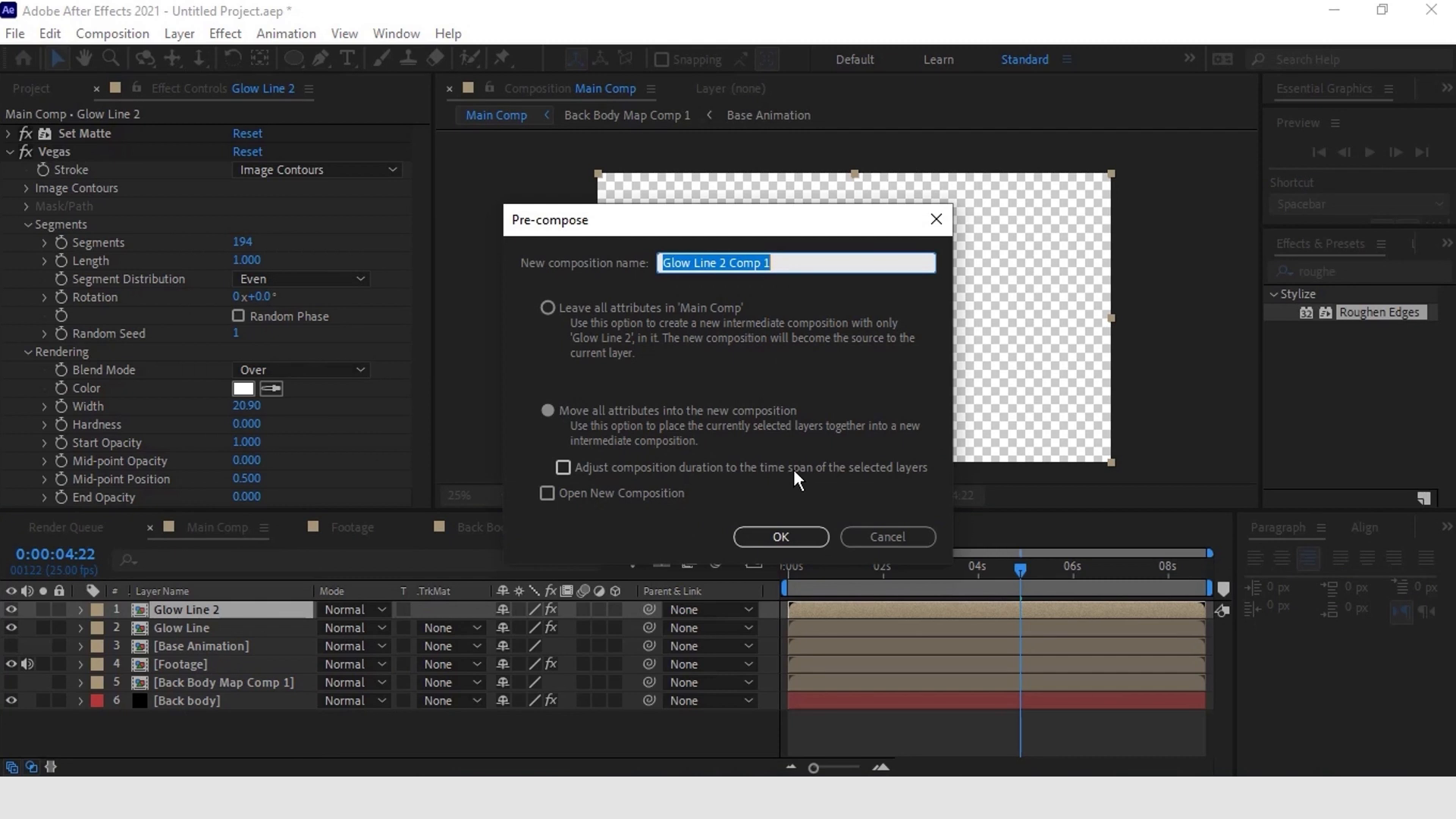
{"action": "type", "text": "Particles"}
{"action": "key", "text": "Return"}
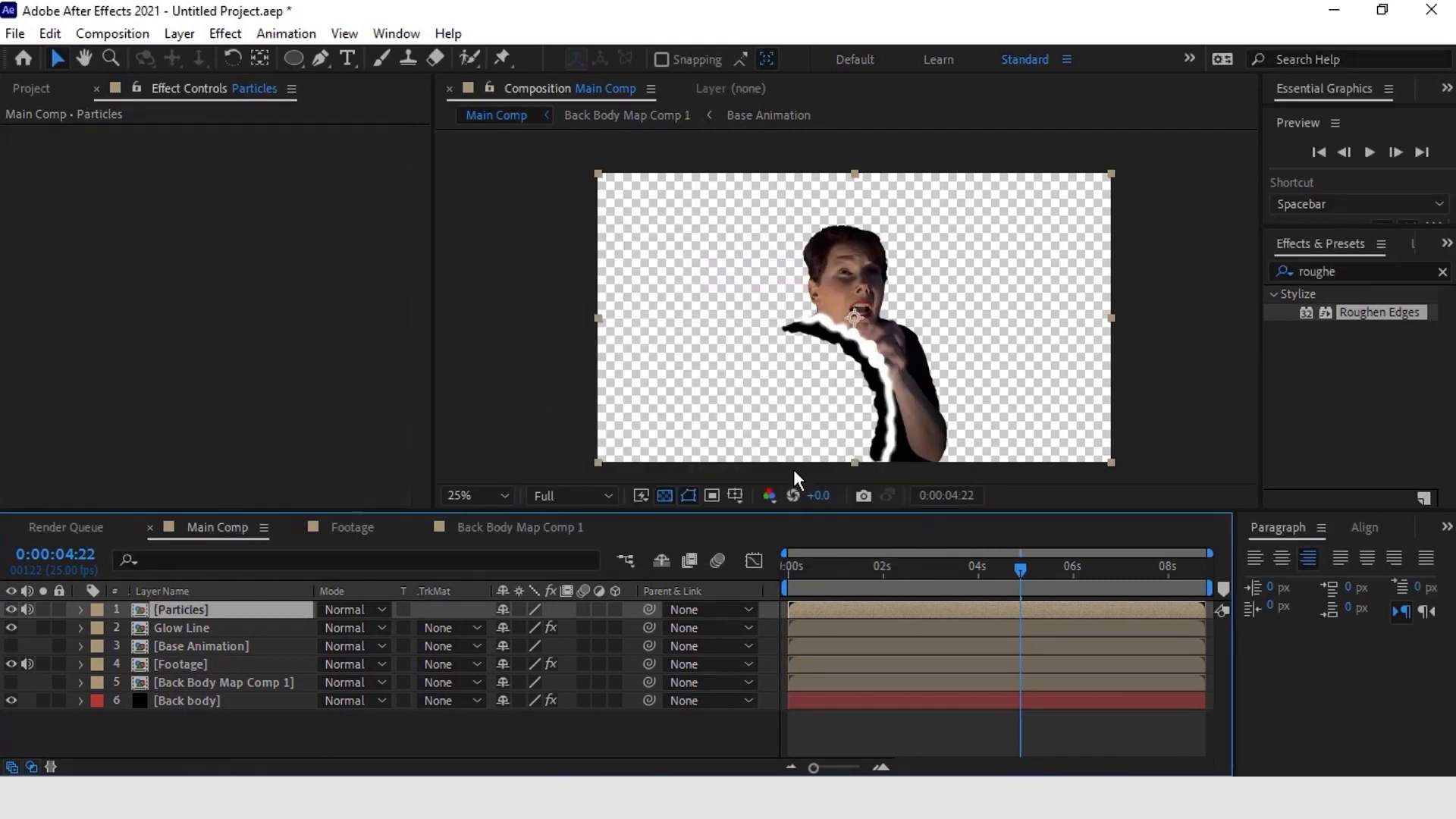
Step: Apply the CC Particle Systems II effect to the Particles layer and turn off the transparency grid
{"action": "left_click_drag", "start_coordinate": [1363, 271], "coordinate": [1298, 270]}
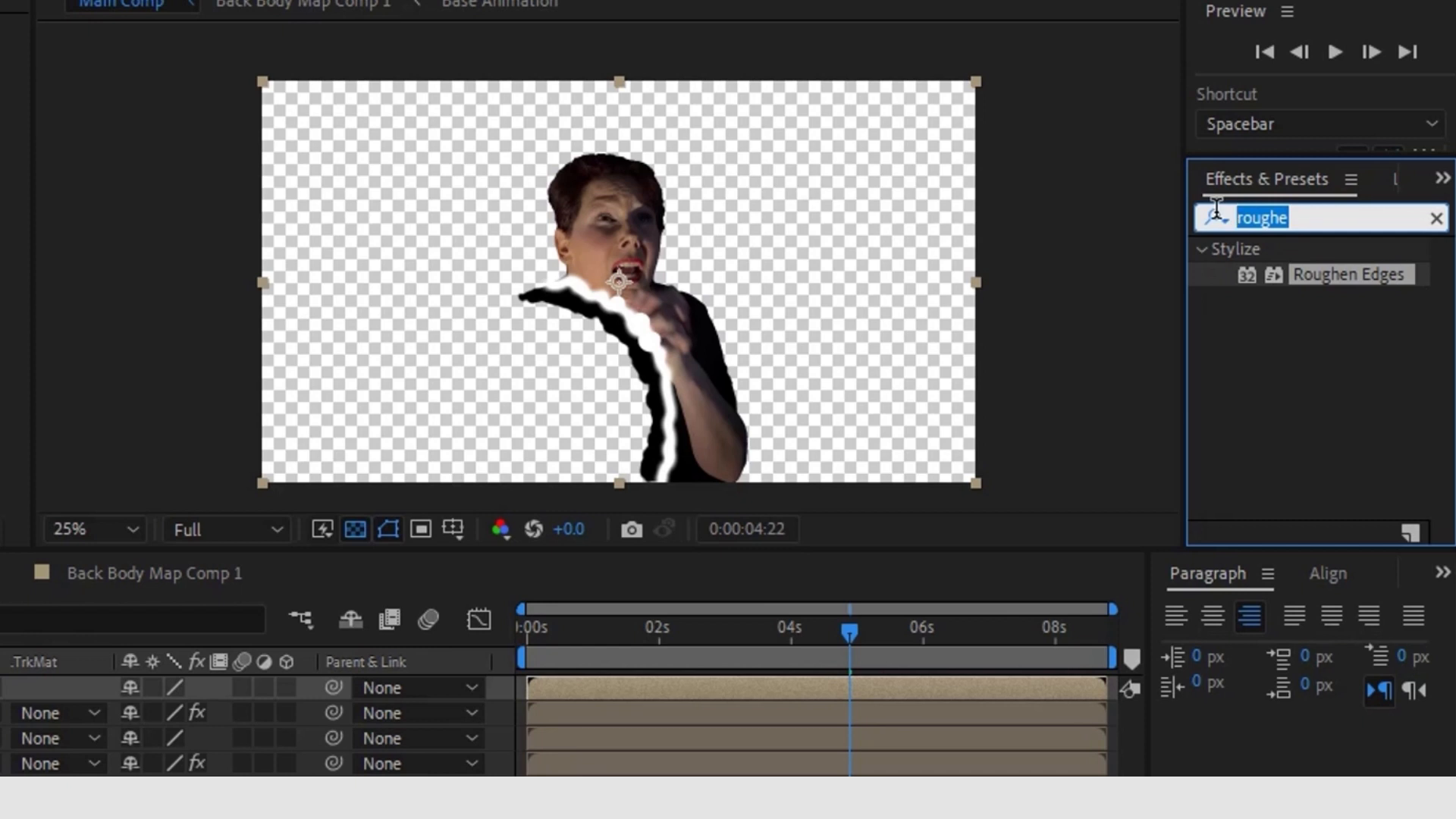
{"action": "type", "text": "cc part"}
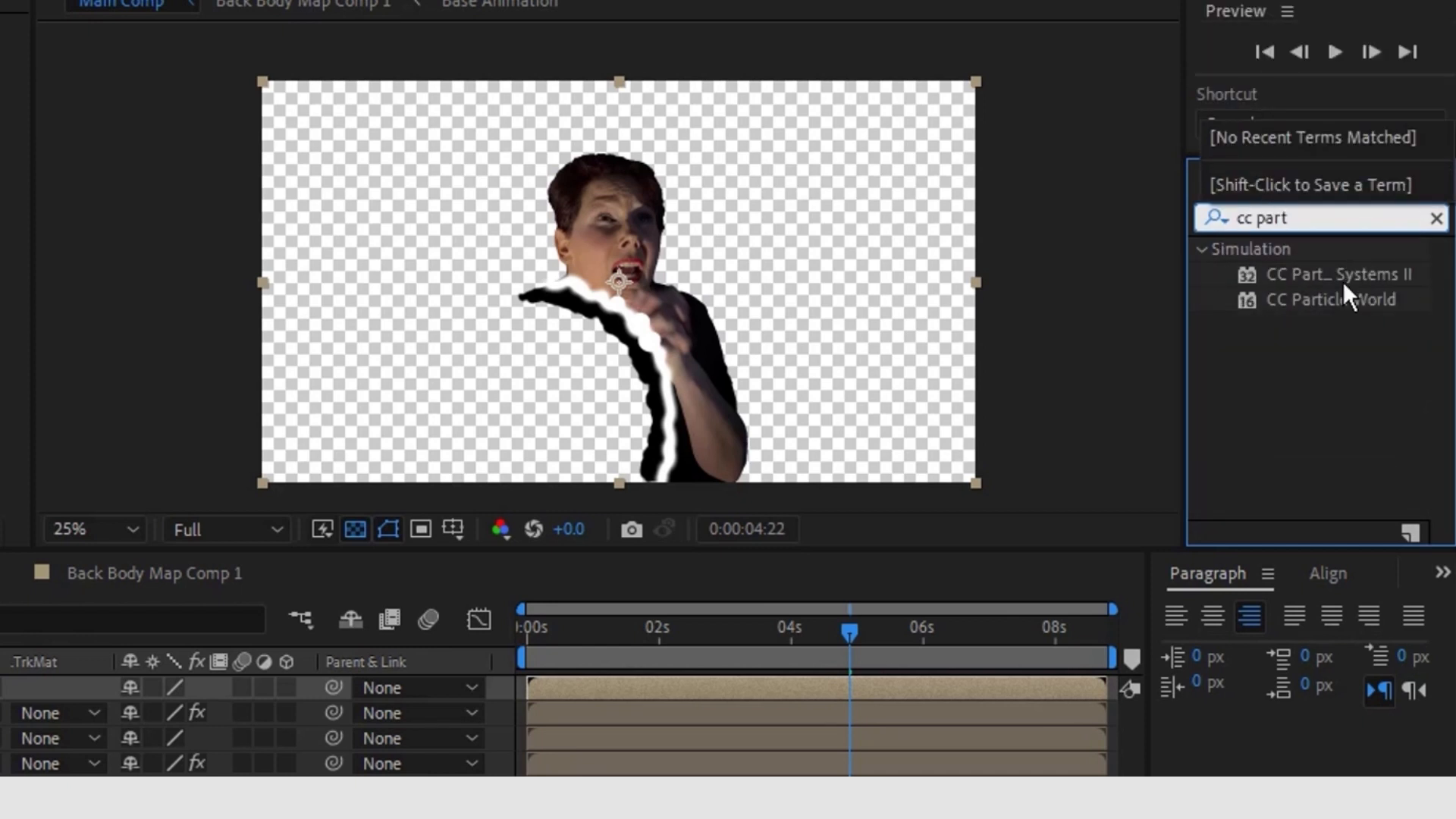
{"action": "left_click_drag", "start_coordinate": [1377, 274], "coordinate": [323, 239]}
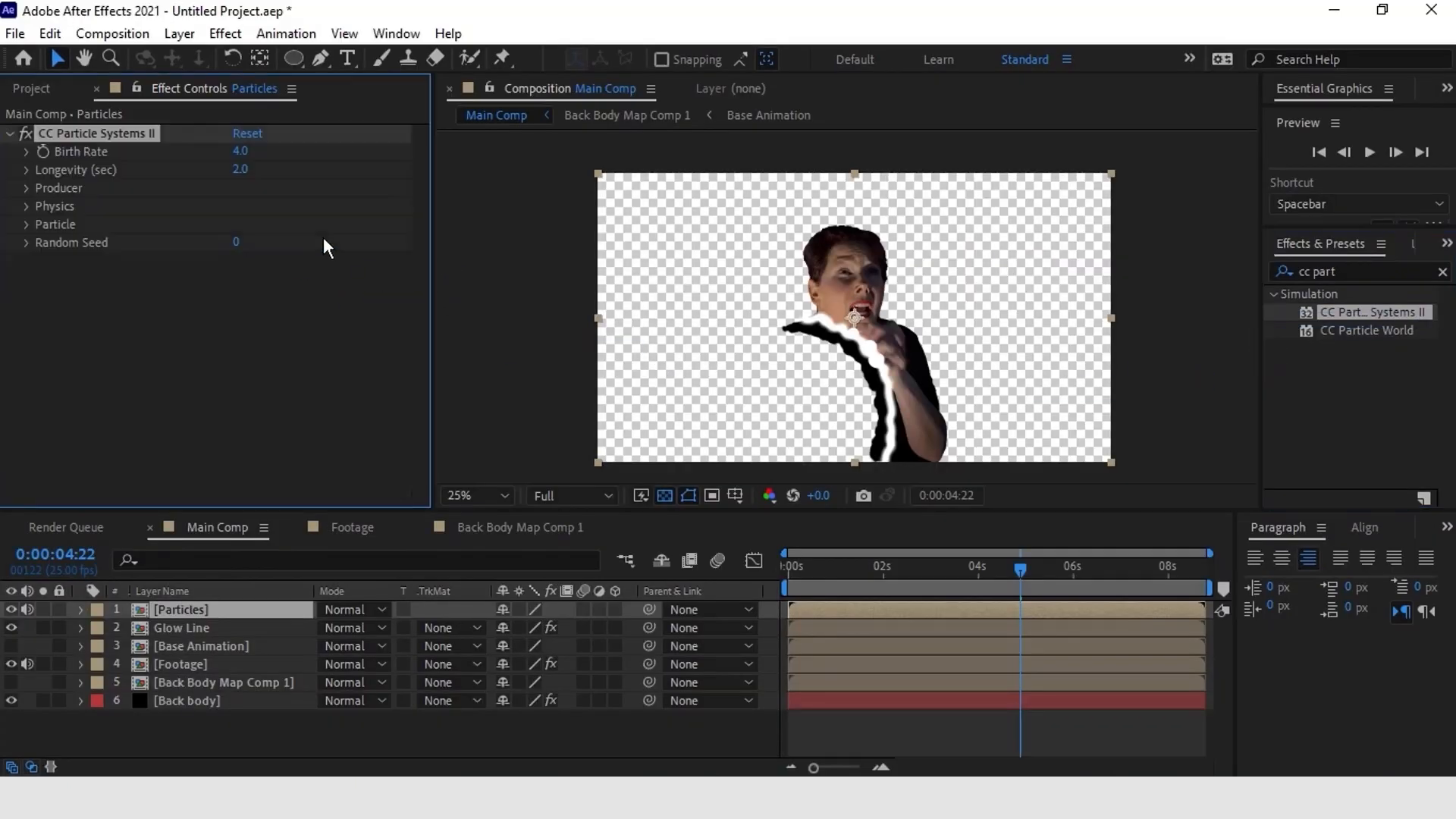
{"action": "left_click", "coordinate": [665, 495]}
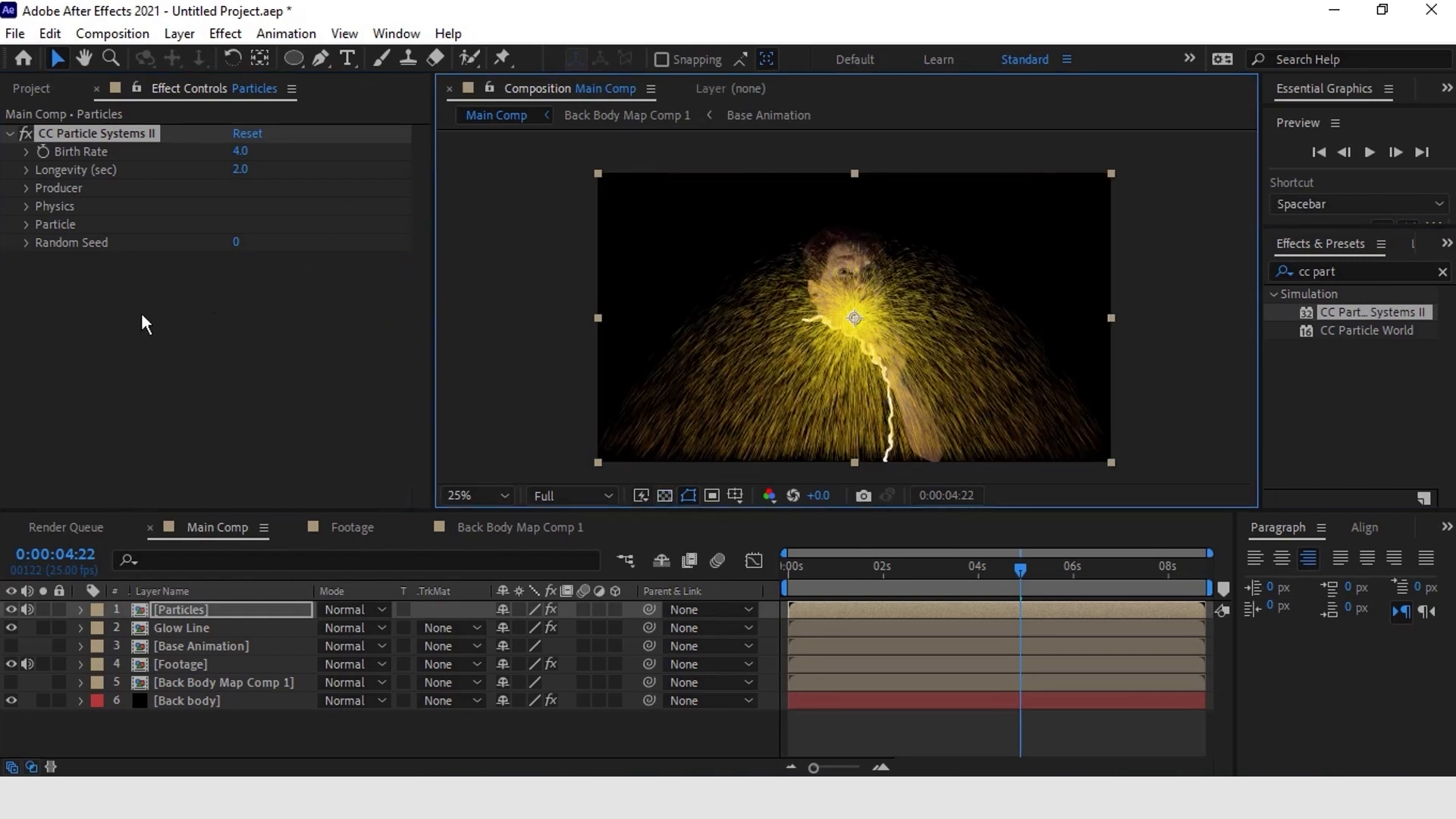
Step: Set the particle producer's Radius X to 130 and Radius Y to 91, and the Birth Rate to 34.2
{"action": "left_click", "coordinate": [26, 188]}
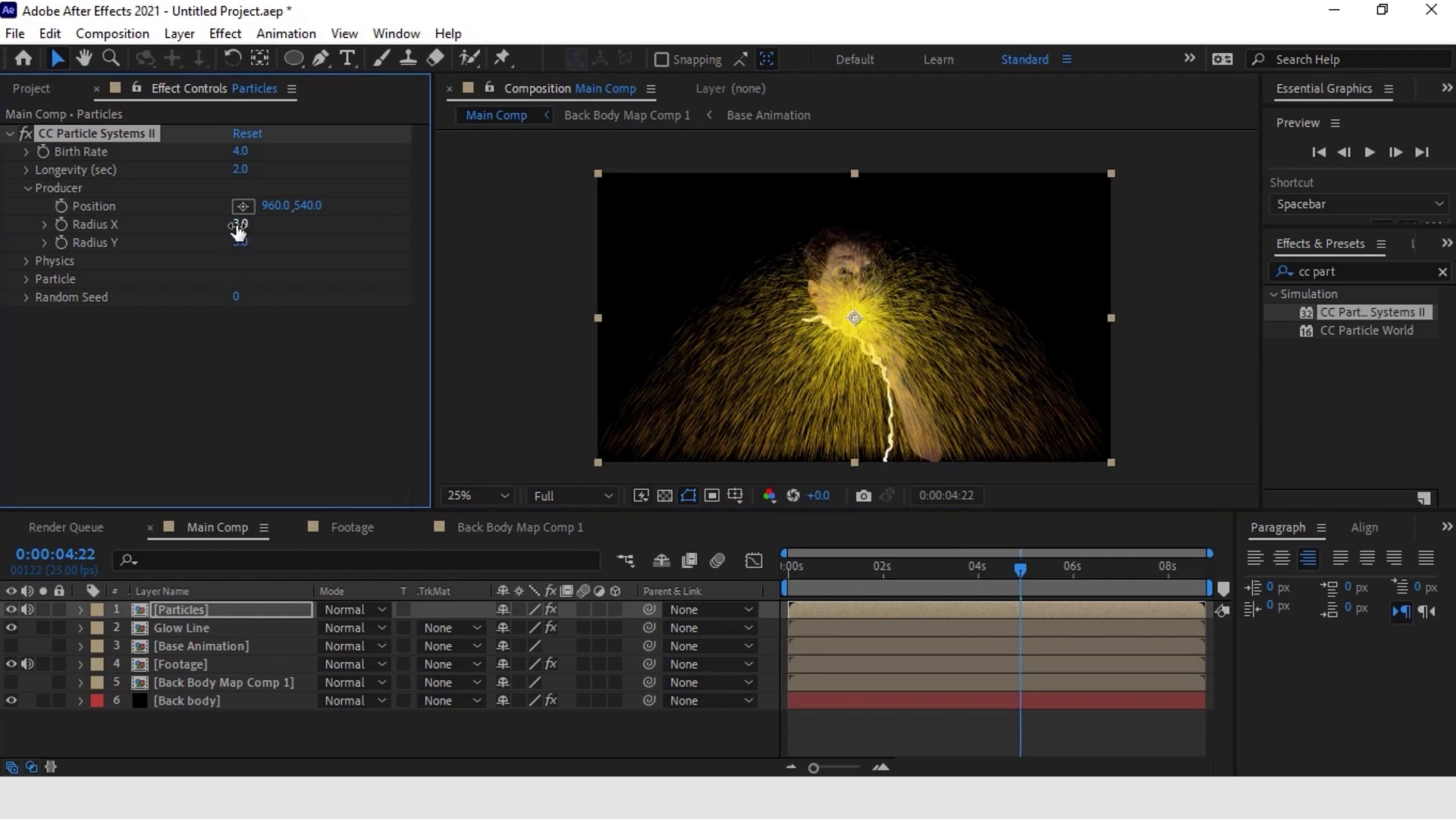
{"action": "left_click_drag", "start_coordinate": [260, 224], "coordinate": [375, 227]}
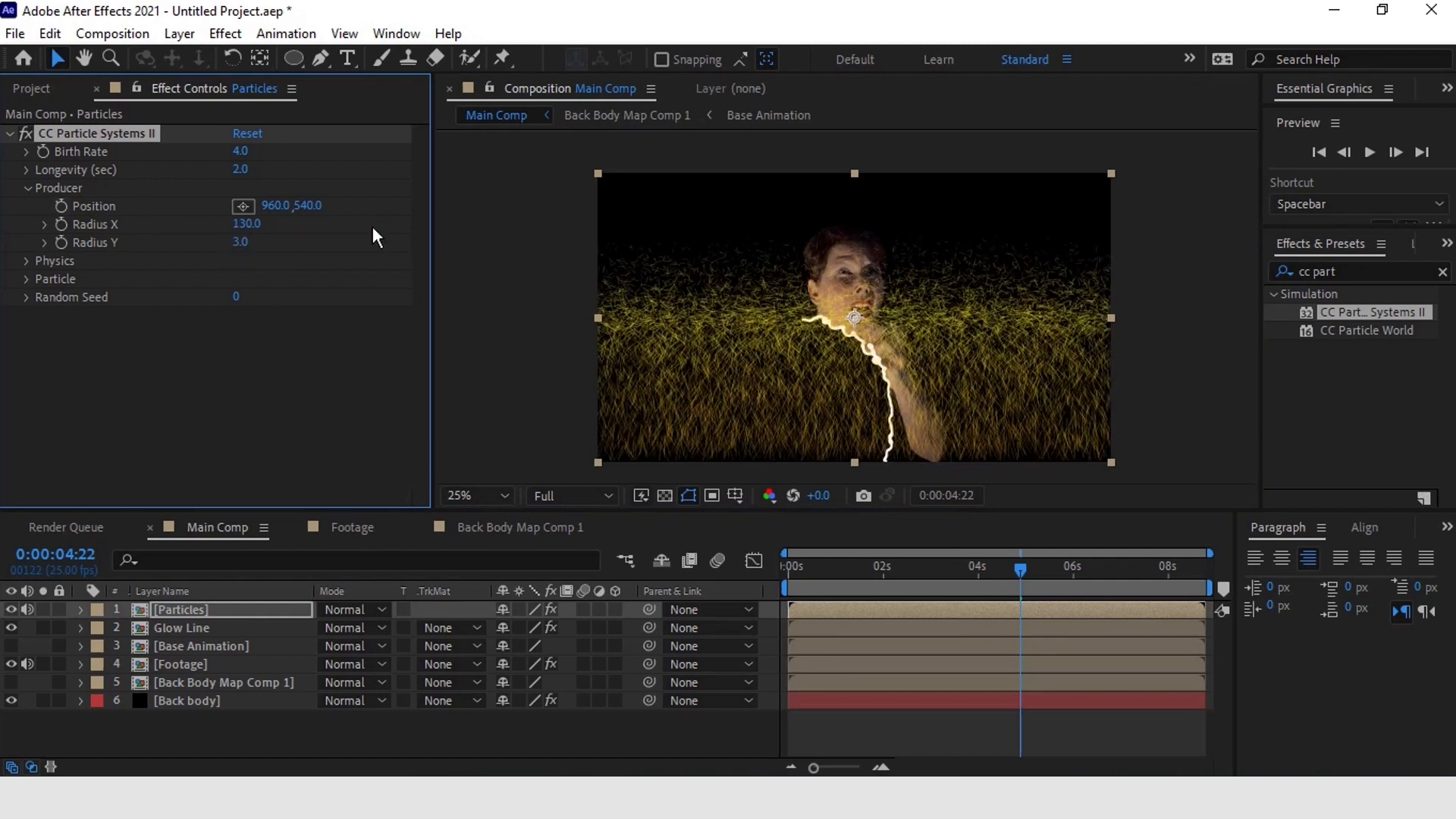
{"action": "left_click_drag", "start_coordinate": [243, 243], "coordinate": [336, 241]}
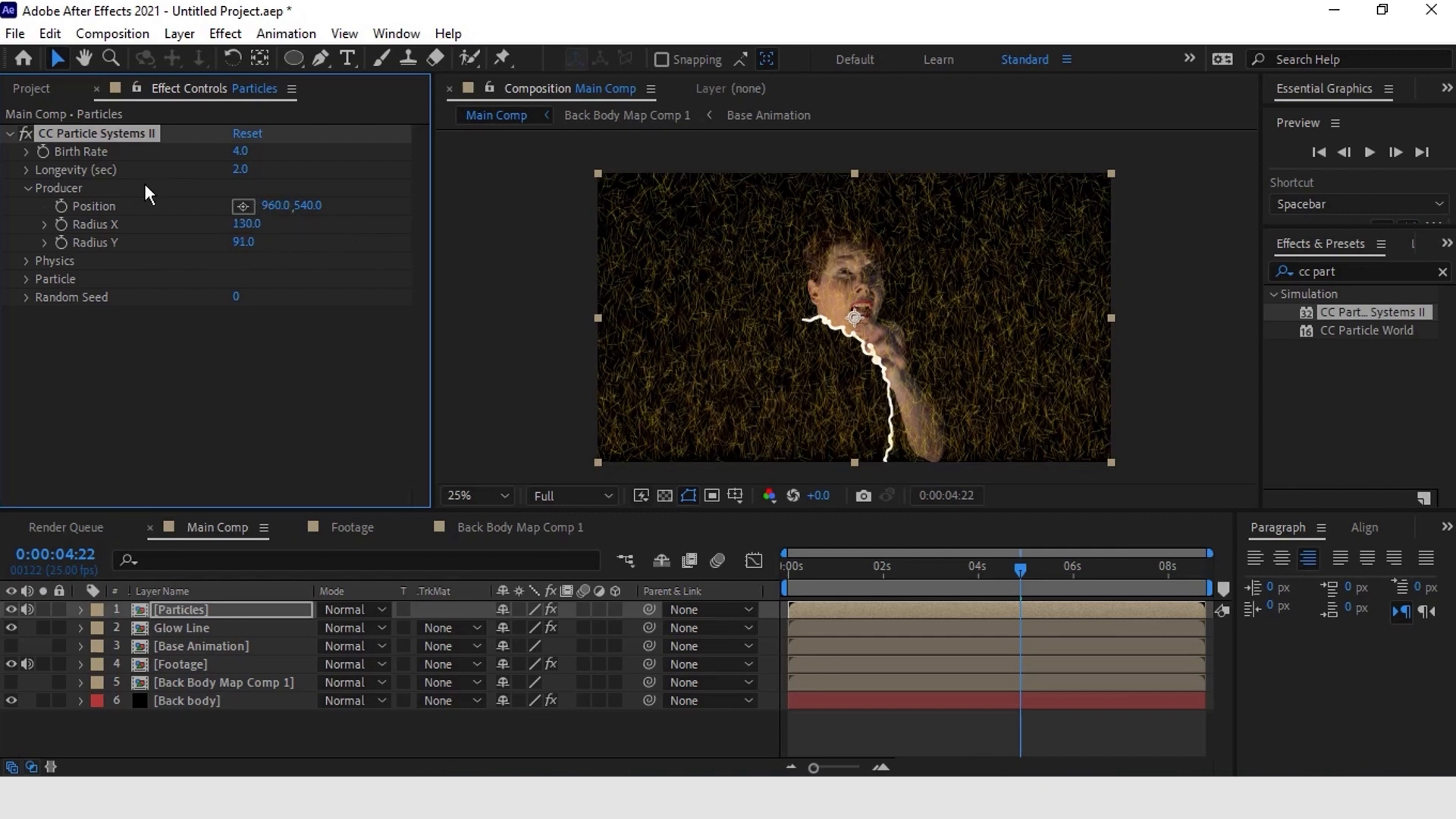
{"action": "left_click_drag", "start_coordinate": [234, 152], "coordinate": [551, 144]}
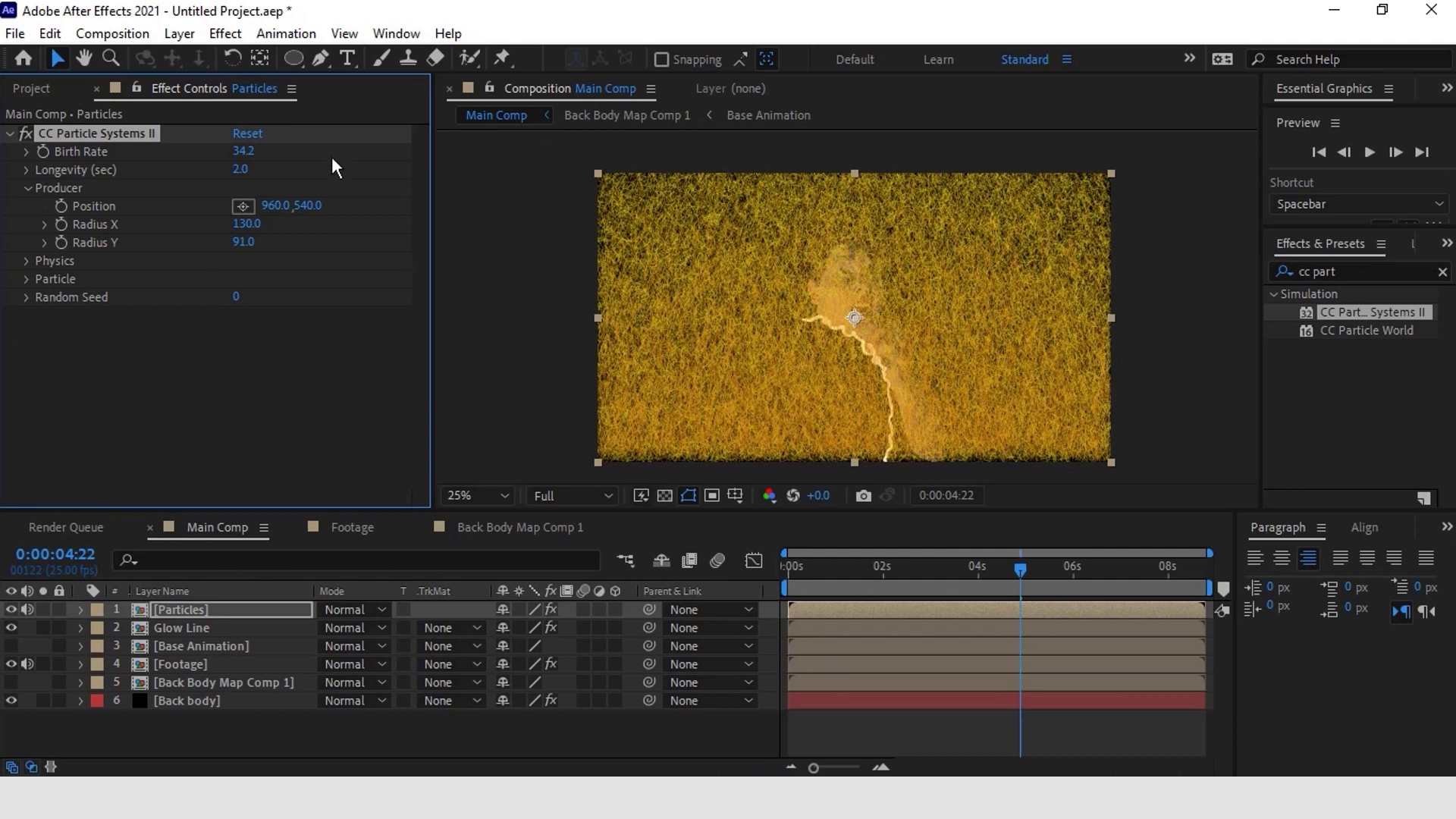
Step: Enable Source Alpha Inheritance for the particles and preview them up to 0:00:05:06
{"action": "left_click", "coordinate": [25, 279]}
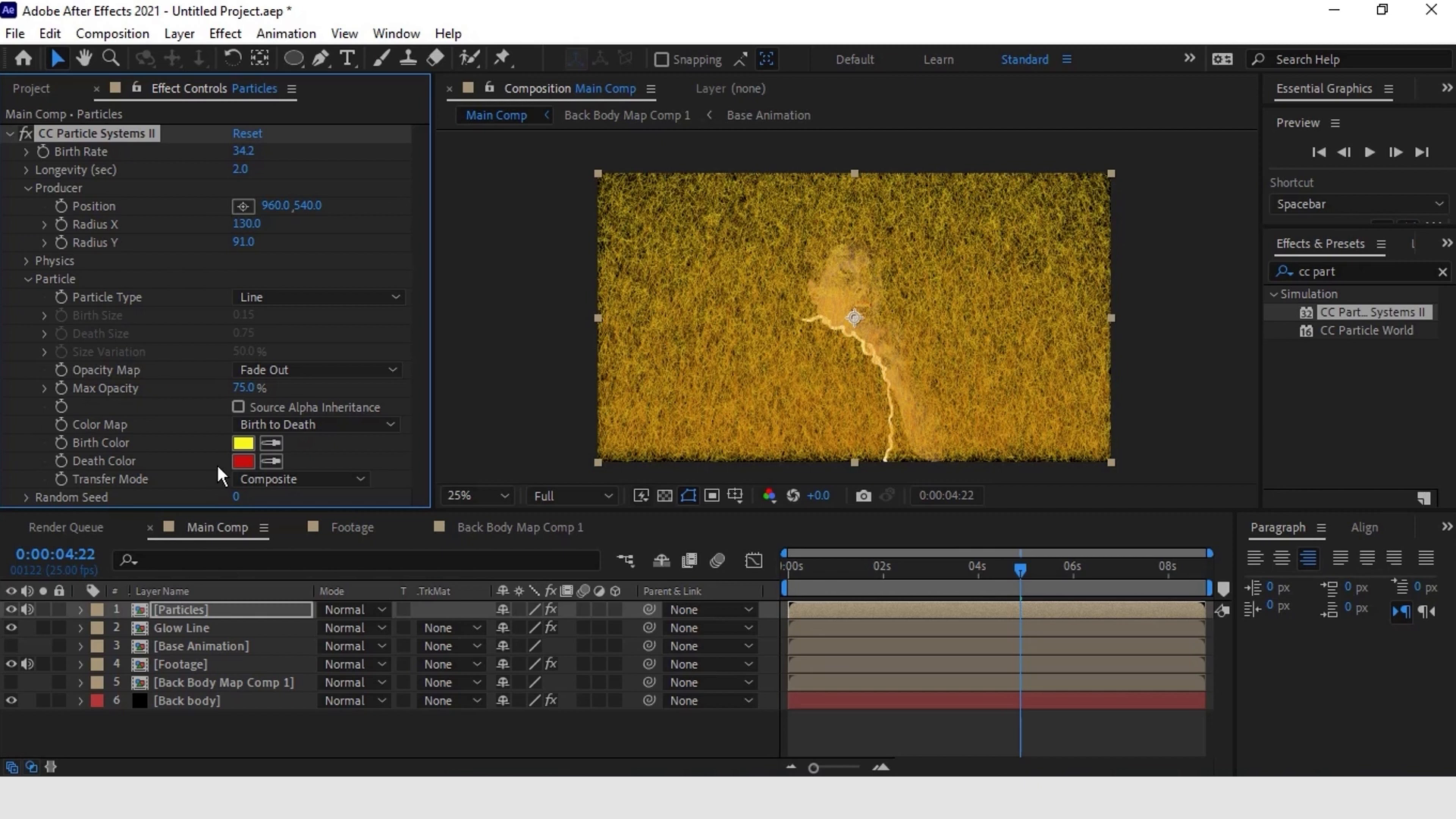
{"action": "left_click", "coordinate": [238, 407]}
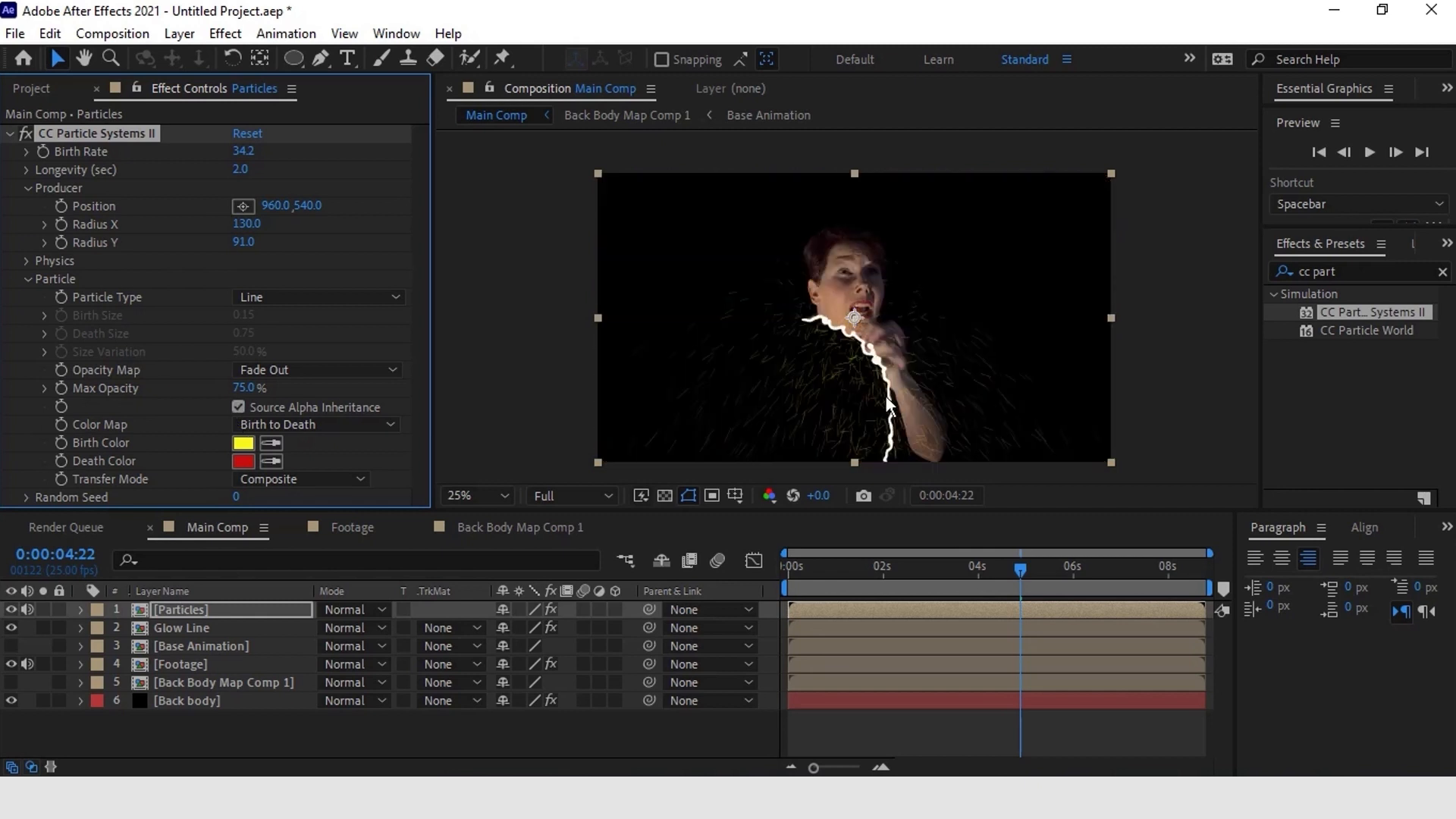
{"action": "mouse_move", "coordinate": [1005, 567]}
{"action": "left_mouse_down"}
{"action": "mouse_move", "coordinate": [1053, 563]}
{"action": "mouse_move", "coordinate": [1044, 544]}
{"action": "mouse_move", "coordinate": [1048, 567]}
{"action": "mouse_move", "coordinate": [1029, 562]}
{"action": "left_mouse_up"}
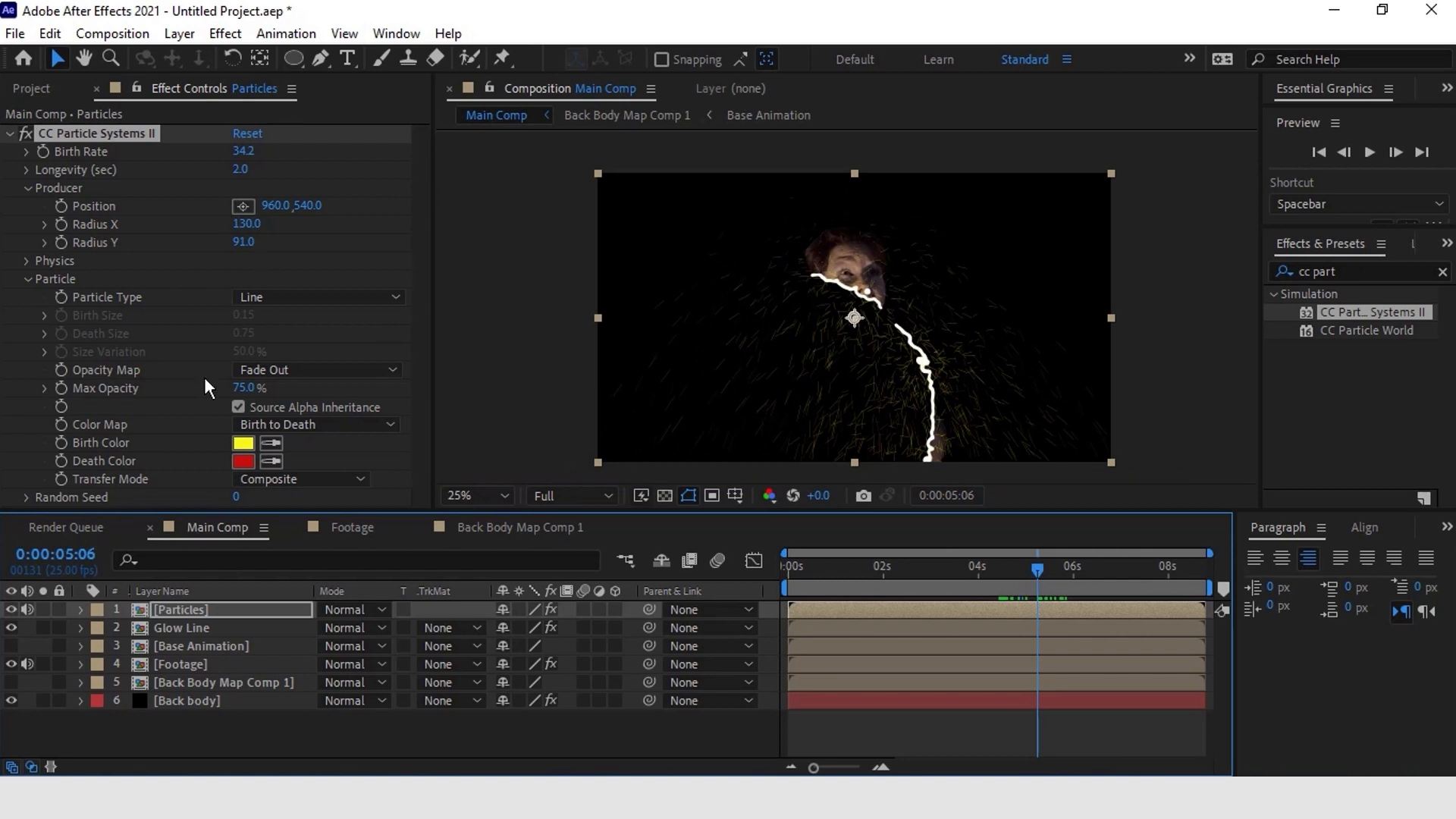
Step: Set the particles' Velocity to 1.2, Inherit Velocity to 59%, Birth Rate to 295.4 and Extra to 1.8
{"action": "left_click", "coordinate": [26, 261]}
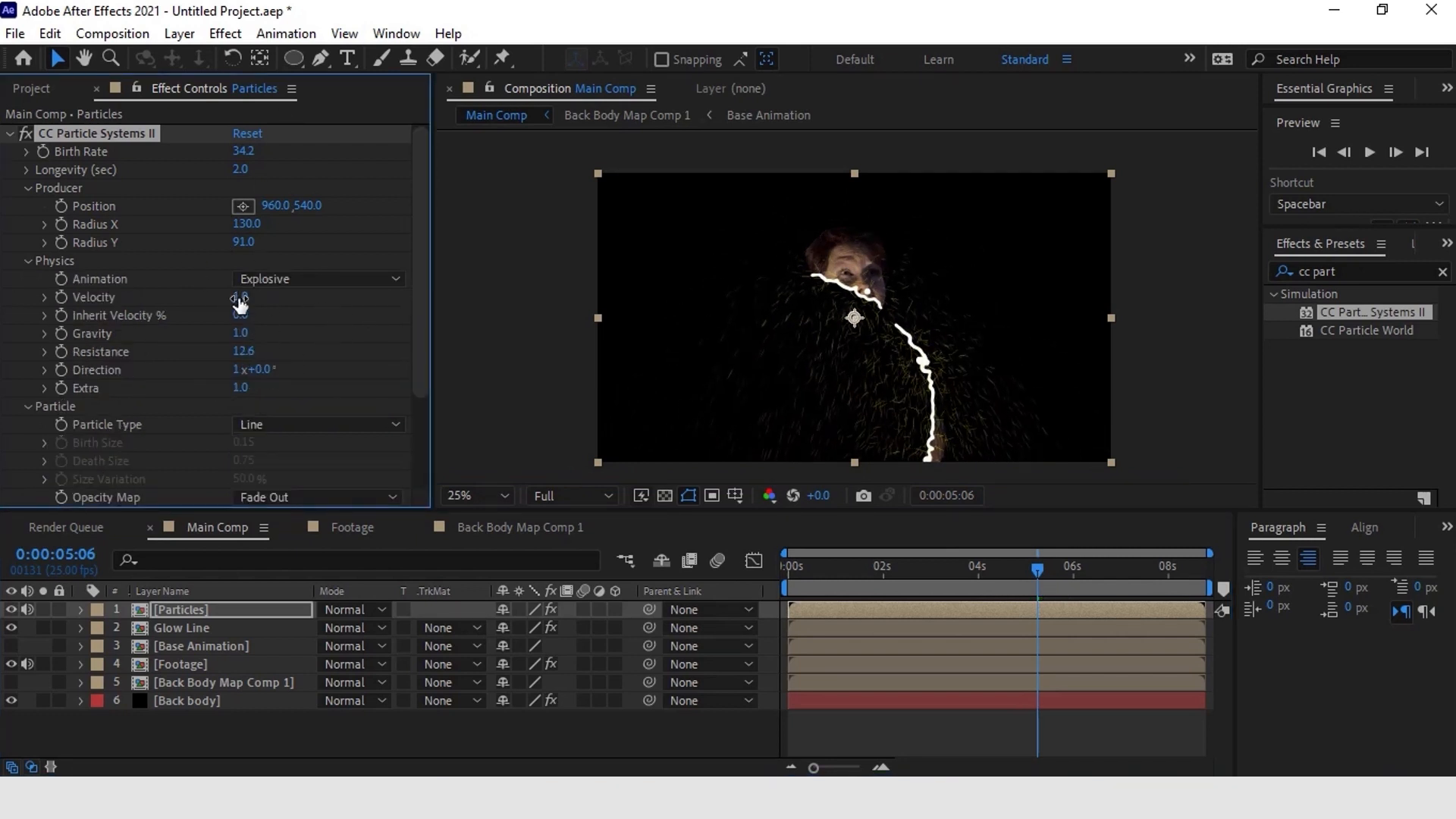
{"action": "left_click_drag", "start_coordinate": [256, 153], "coordinate": [265, 204]}
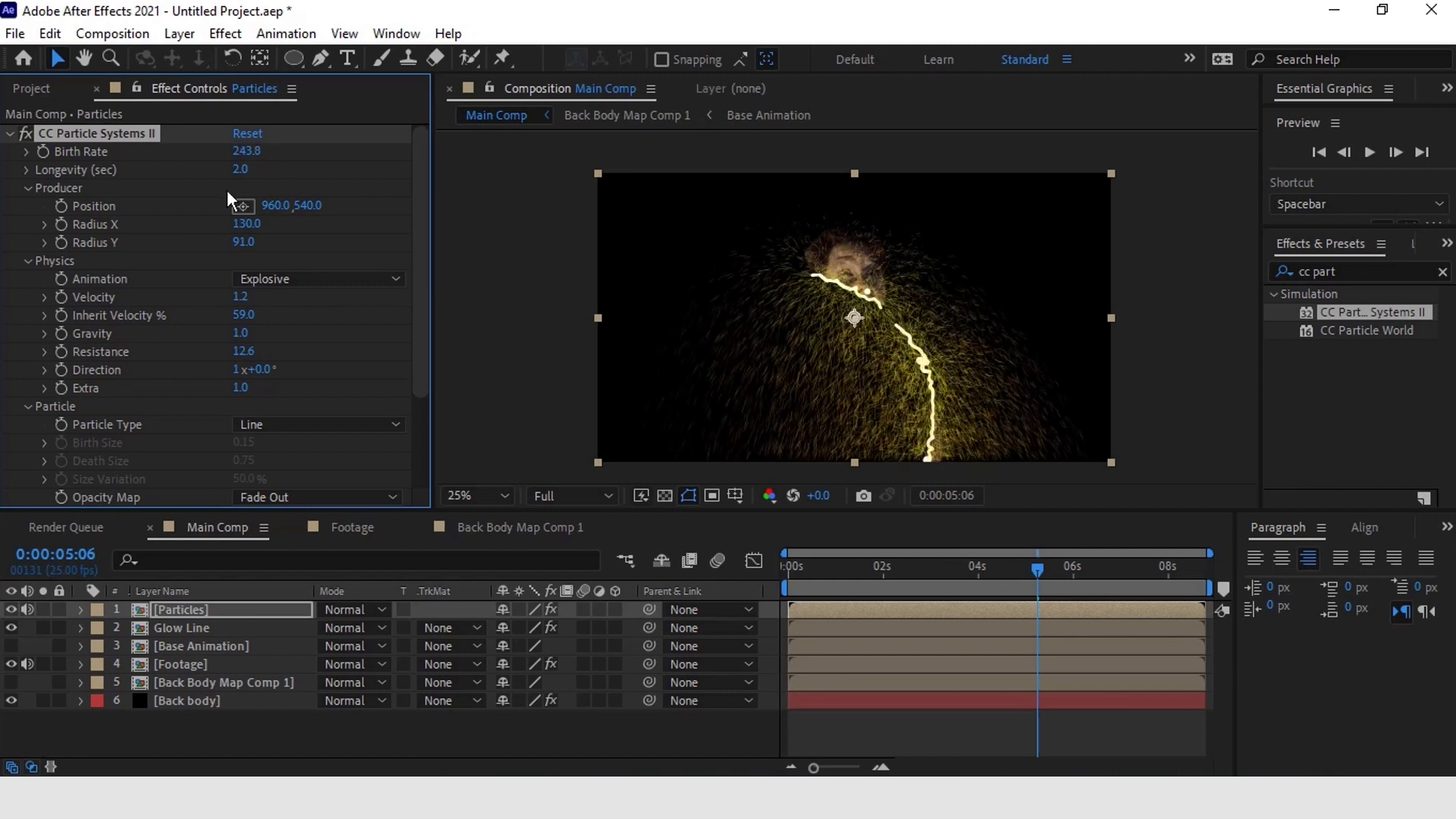
{"action": "left_click_drag", "start_coordinate": [244, 151], "coordinate": [256, 151]}
{"action": "left_click_drag", "start_coordinate": [265, 389], "coordinate": [311, 381]}
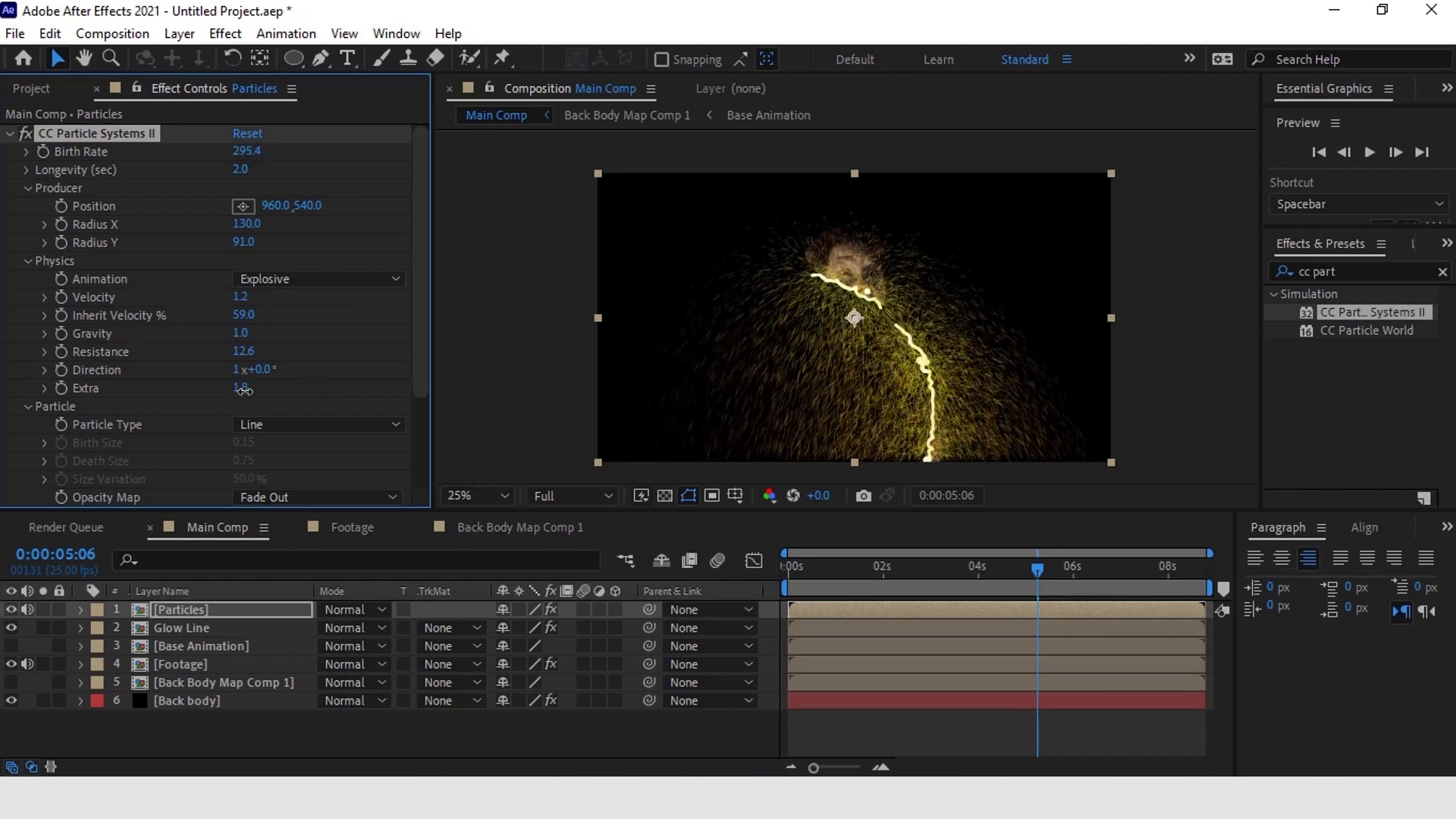
Step: Preview the particles at another time and set their Longevity to 1.0 second
{"action": "mouse_move", "coordinate": [1009, 565]}
{"action": "left_mouse_down"}
{"action": "mouse_move", "coordinate": [990, 575]}
{"action": "mouse_move", "coordinate": [1023, 574]}
{"action": "left_mouse_up"}
{"action": "left_click", "coordinate": [240, 169]}
{"action": "type", "text": "1.77"}
{"action": "key", "text": "Return"}
Step: Set the particles' Animation to Fire, Velocity 4.0, Inherit Velocity 27%, Gravity -1.8, Resistance 4.8 and Birth Rate 312, and preview at 0:00:04:10
{"action": "mouse_move", "coordinate": [241, 333]}
{"action": "left_mouse_down"}
{"action": "mouse_move", "coordinate": [331, 346]}
{"action": "mouse_move", "coordinate": [243, 348]}
{"action": "left_mouse_up"}
{"action": "left_click_drag", "start_coordinate": [241, 297], "coordinate": [155, 291]}
{"action": "left_click", "coordinate": [319, 279]}
{"action": "left_click", "coordinate": [280, 416]}
{"action": "left_click_drag", "start_coordinate": [241, 333], "coordinate": [107, 329]}
{"action": "left_click_drag", "start_coordinate": [239, 297], "coordinate": [422, 297]}
{"action": "left_click_drag", "start_coordinate": [239, 316], "coordinate": [226, 348]}
{"action": "left_click_drag", "start_coordinate": [246, 151], "coordinate": [319, 160]}
{"action": "left_click_drag", "start_coordinate": [1020, 578], "coordinate": [998, 553]}
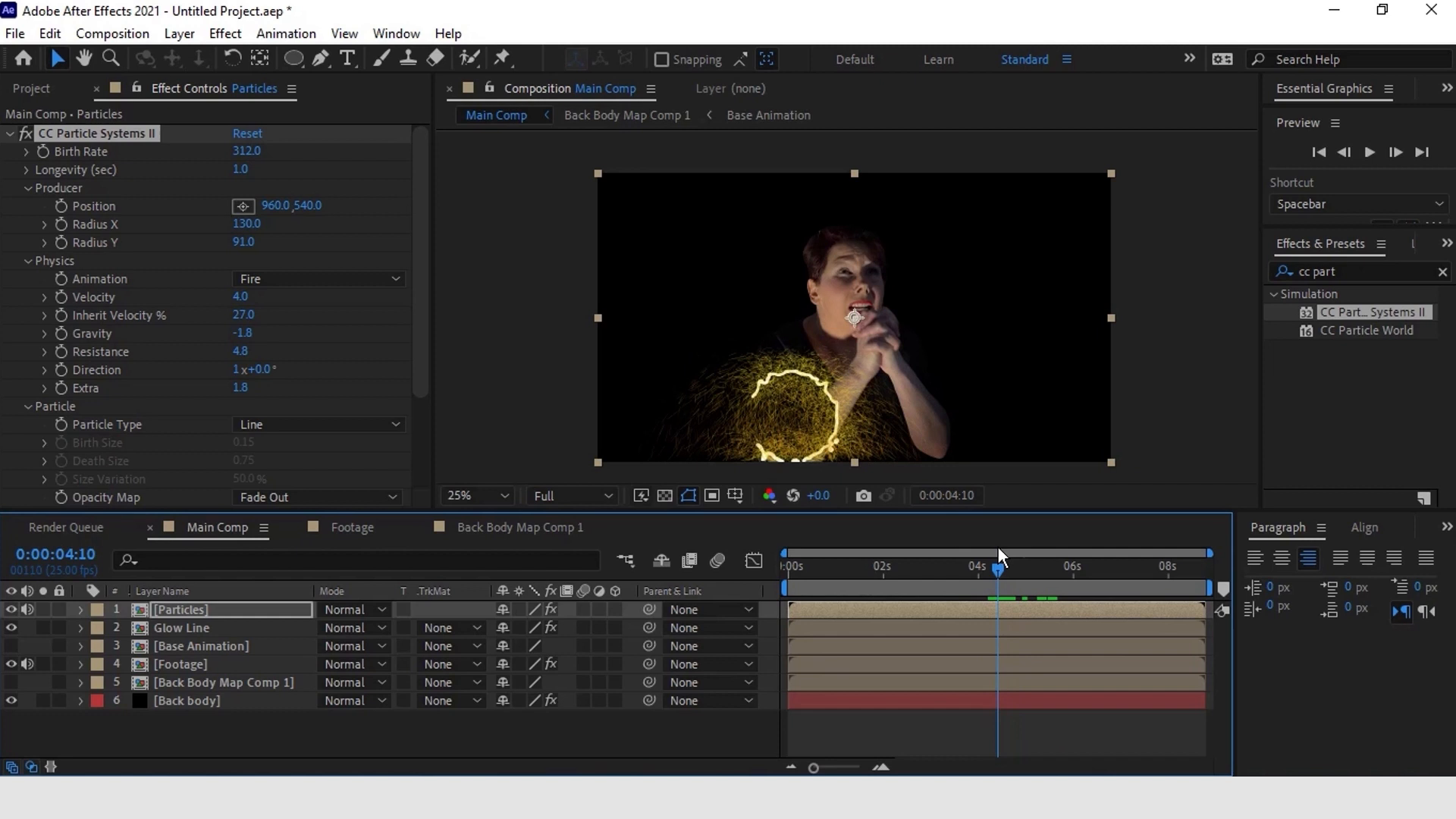
Step: Collapse the particle effect's settings groups and duplicate the Particles layer
{"action": "left_click", "coordinate": [207, 613]}
{"action": "left_click_drag", "start_coordinate": [420, 356], "coordinate": [137, 339]}
{"action": "left_click", "coordinate": [178, 626]}
{"action": "left_click", "coordinate": [184, 611]}
{"action": "key", "text": "ctrl+d"}
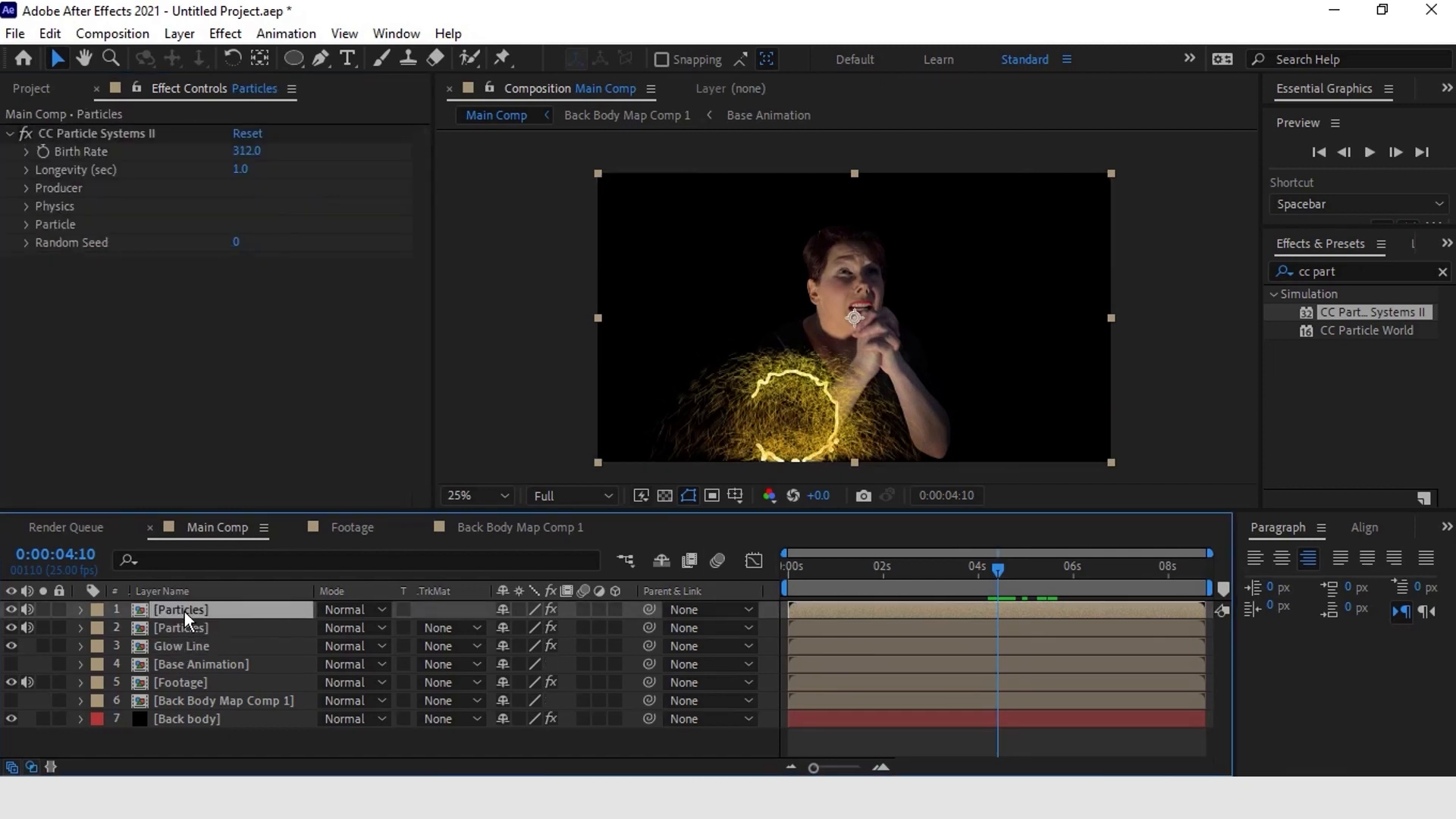
Step: Try orange FEA802 as the Birth Color of the upper Particles layer
{"action": "left_click", "coordinate": [28, 225]}
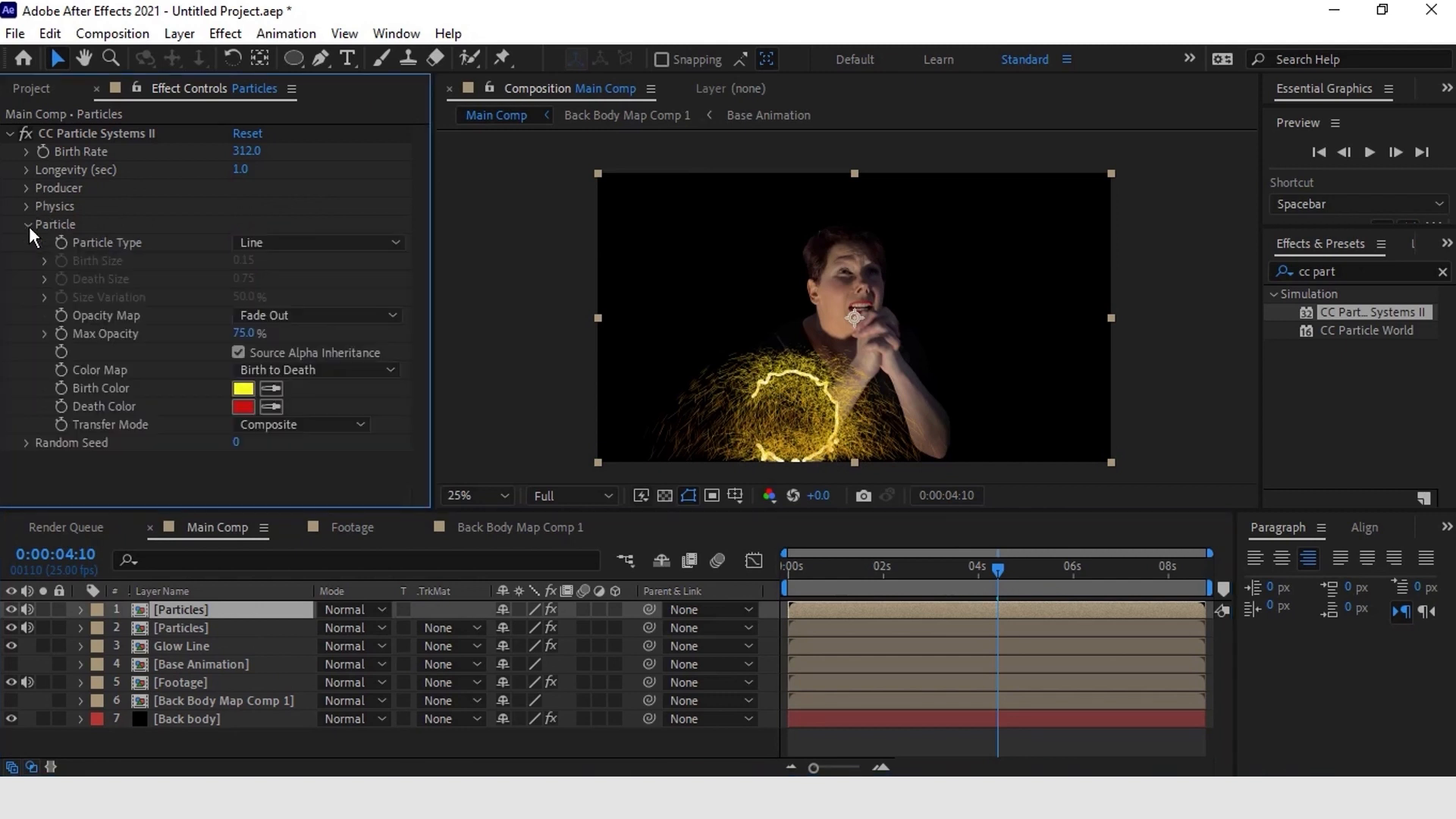
{"action": "left_click", "coordinate": [243, 390]}
{"action": "left_click_drag", "start_coordinate": [341, 523], "coordinate": [342, 527]}
{"action": "left_click", "coordinate": [331, 536]}
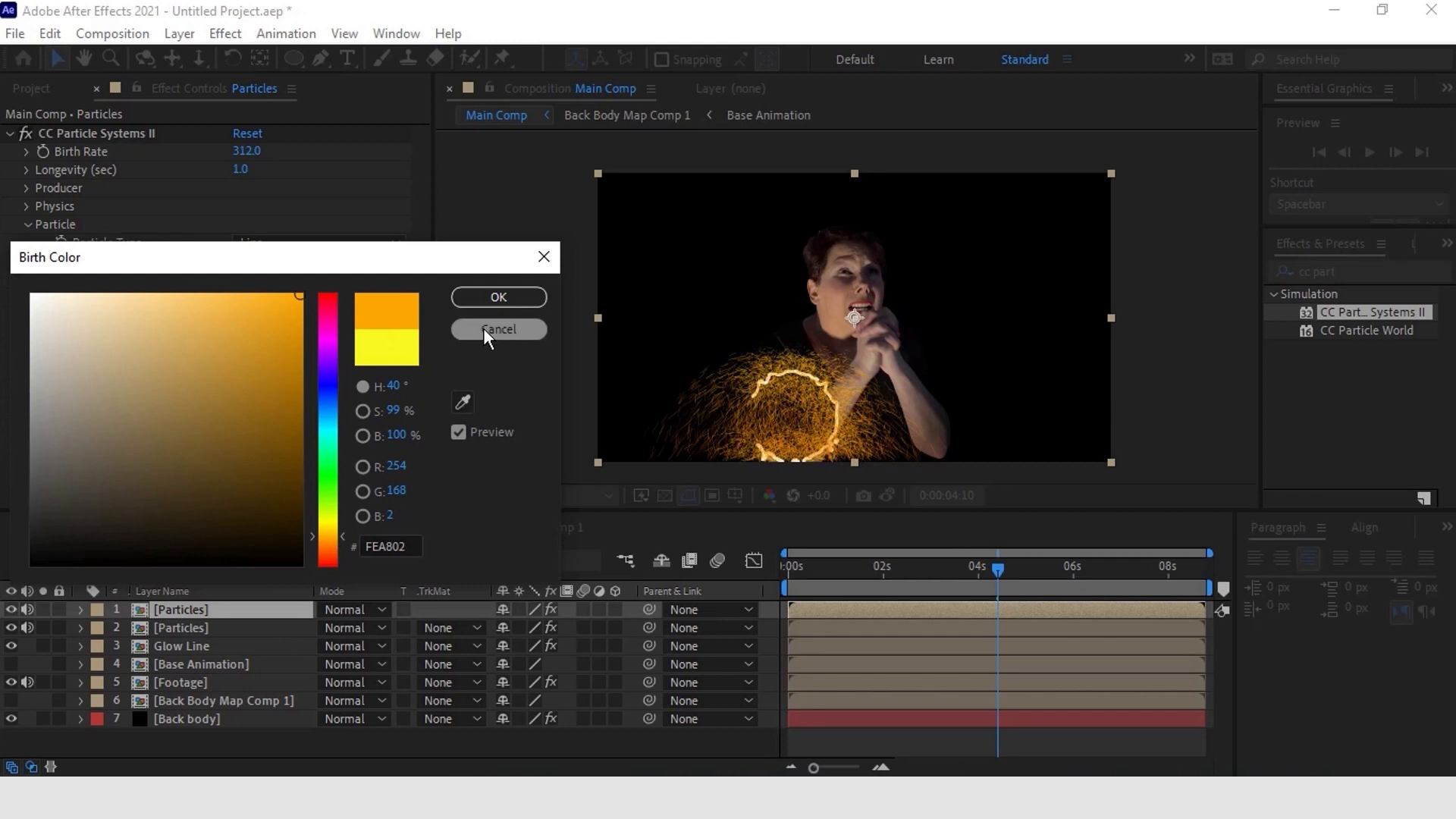
{"action": "left_click", "coordinate": [490, 298]}
Step: Try pure red FF0000 as the Birth Color of the upper Particles layer
{"action": "left_click", "coordinate": [243, 390]}
{"action": "left_click_drag", "start_coordinate": [339, 531], "coordinate": [339, 512]}
{"action": "mouse_move", "coordinate": [332, 300]}
{"action": "left_mouse_down"}
{"action": "mouse_move", "coordinate": [361, 268]}
{"action": "mouse_move", "coordinate": [290, 283]}
{"action": "mouse_move", "coordinate": [301, 243]}
{"action": "left_mouse_up"}
{"action": "left_click", "coordinate": [498, 297]}
Step: Set the upper Particles layer's Birth Rate to 302.7 and its Birth Color to orange
{"action": "left_click_drag", "start_coordinate": [245, 151], "coordinate": [147, 157]}
{"action": "left_click", "coordinate": [243, 388]}
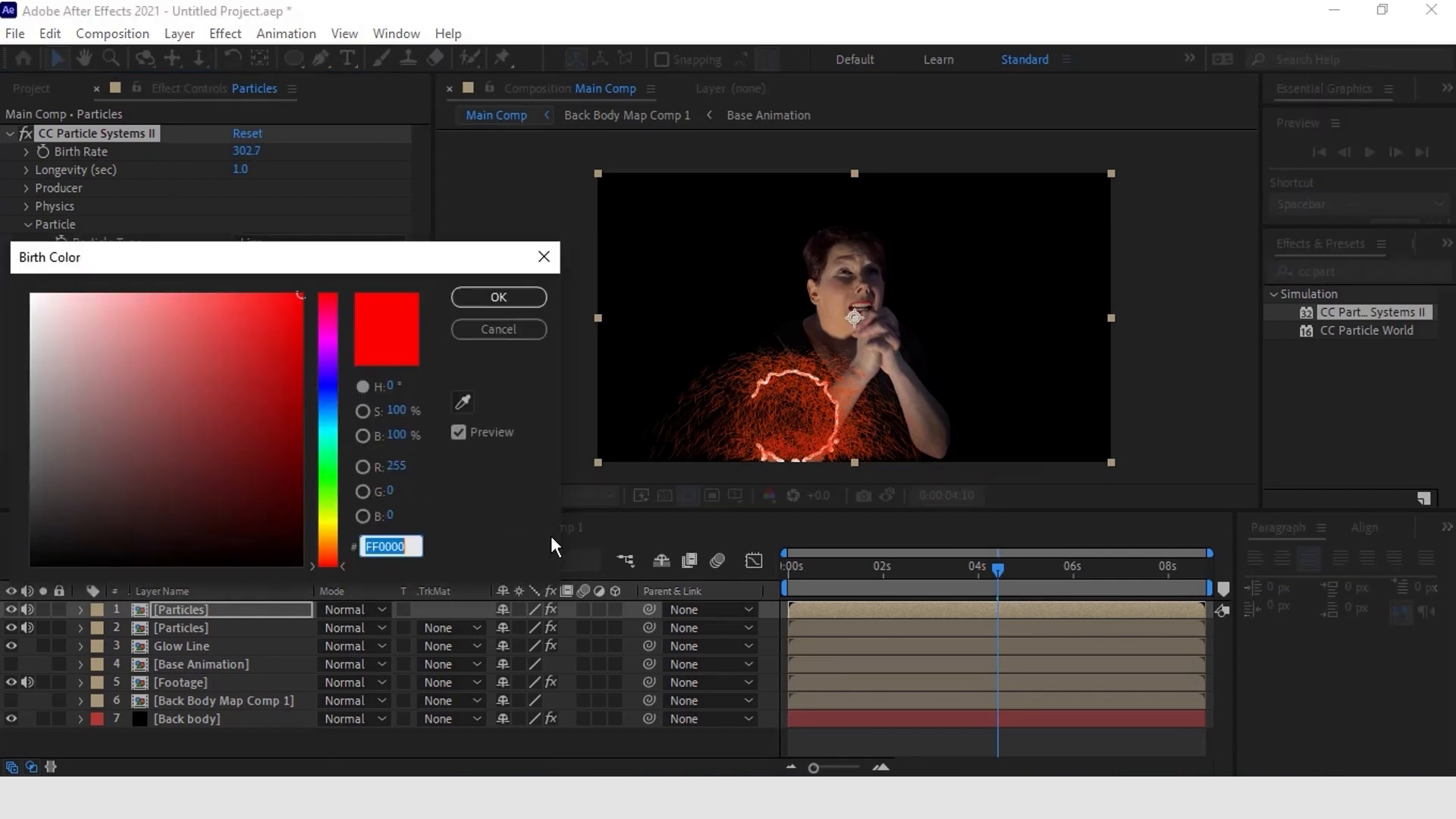
{"action": "left_click", "coordinate": [328, 538]}
{"action": "key", "text": "Return"}
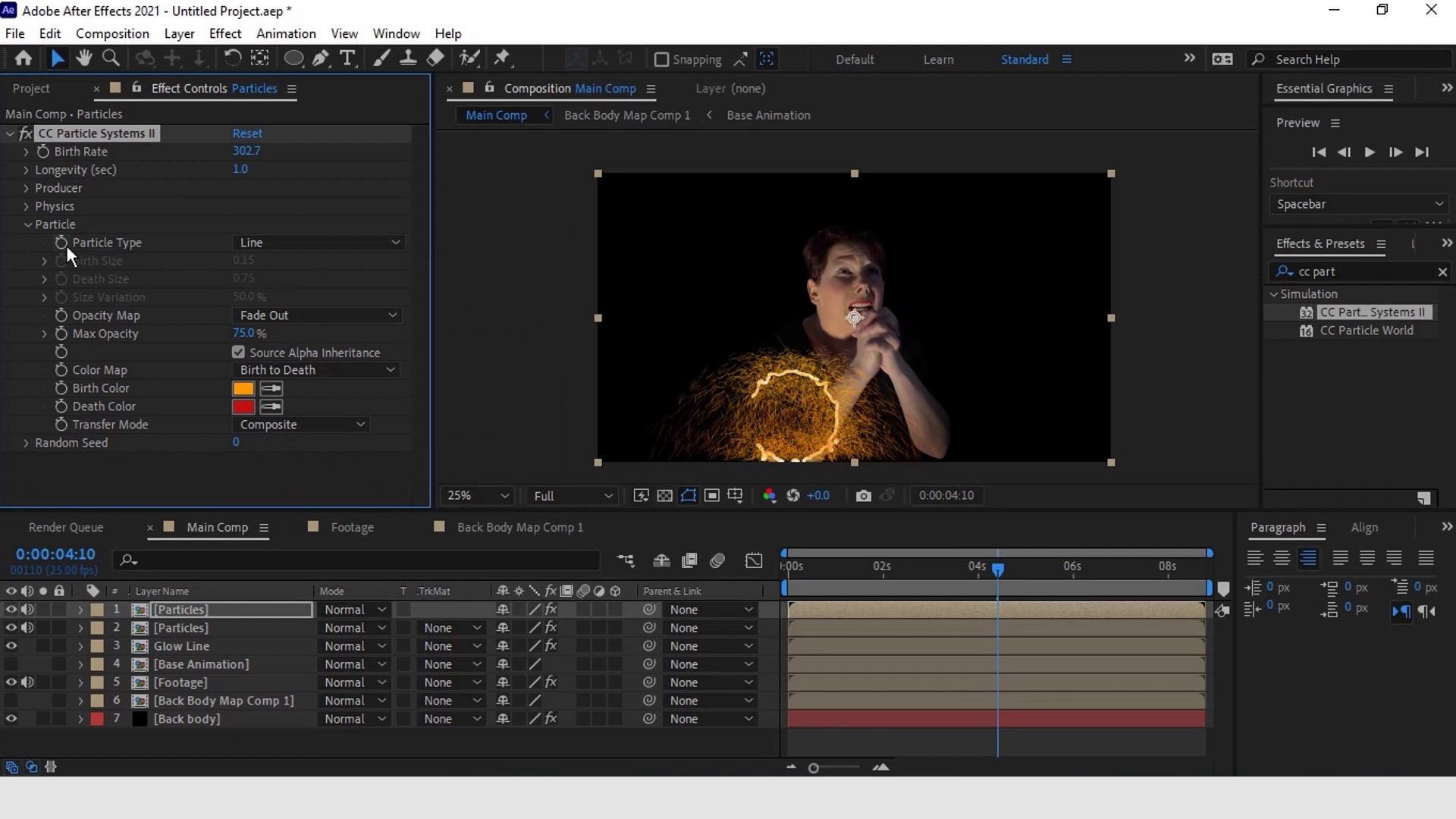
Step: Set the upper Particles layer's Velocity to 3.1, Inherit Velocity -13%, Gravity -2.0, Resistance 13.1 and Extra 1.6, and preview at 0:00:04:20
{"action": "left_click", "coordinate": [26, 205]}
{"action": "mouse_move", "coordinate": [230, 245]}
{"action": "left_mouse_down"}
{"action": "mouse_move", "coordinate": [171, 242]}
{"action": "mouse_move", "coordinate": [160, 263]}
{"action": "mouse_move", "coordinate": [133, 266]}
{"action": "mouse_move", "coordinate": [222, 271]}
{"action": "mouse_move", "coordinate": [269, 303]}
{"action": "mouse_move", "coordinate": [332, 300]}
{"action": "left_mouse_up"}
{"action": "left_click_drag", "start_coordinate": [241, 334], "coordinate": [211, 334]}
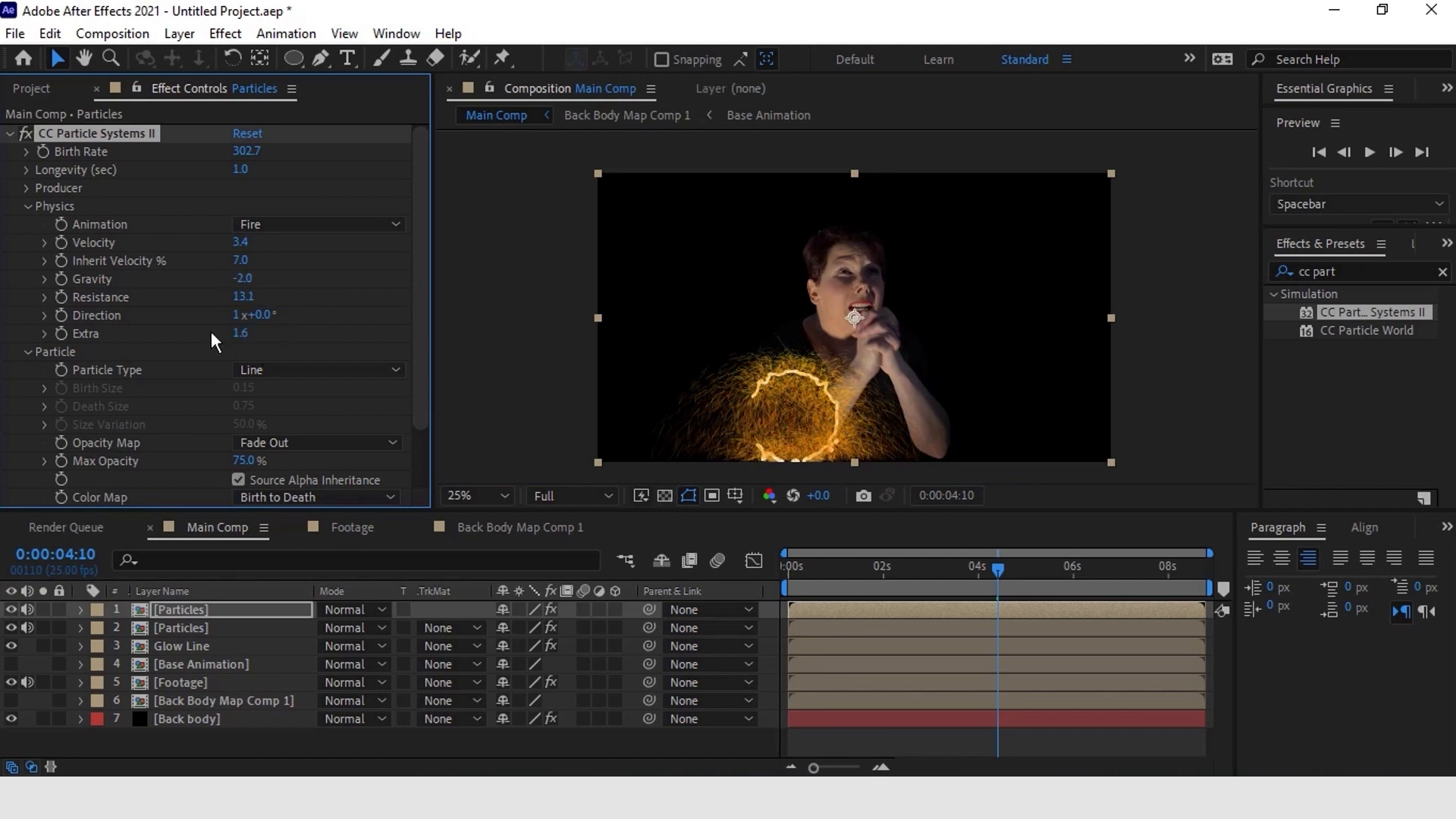
{"action": "left_click_drag", "start_coordinate": [240, 261], "coordinate": [221, 270]}
{"action": "left_click", "coordinate": [1020, 569]}
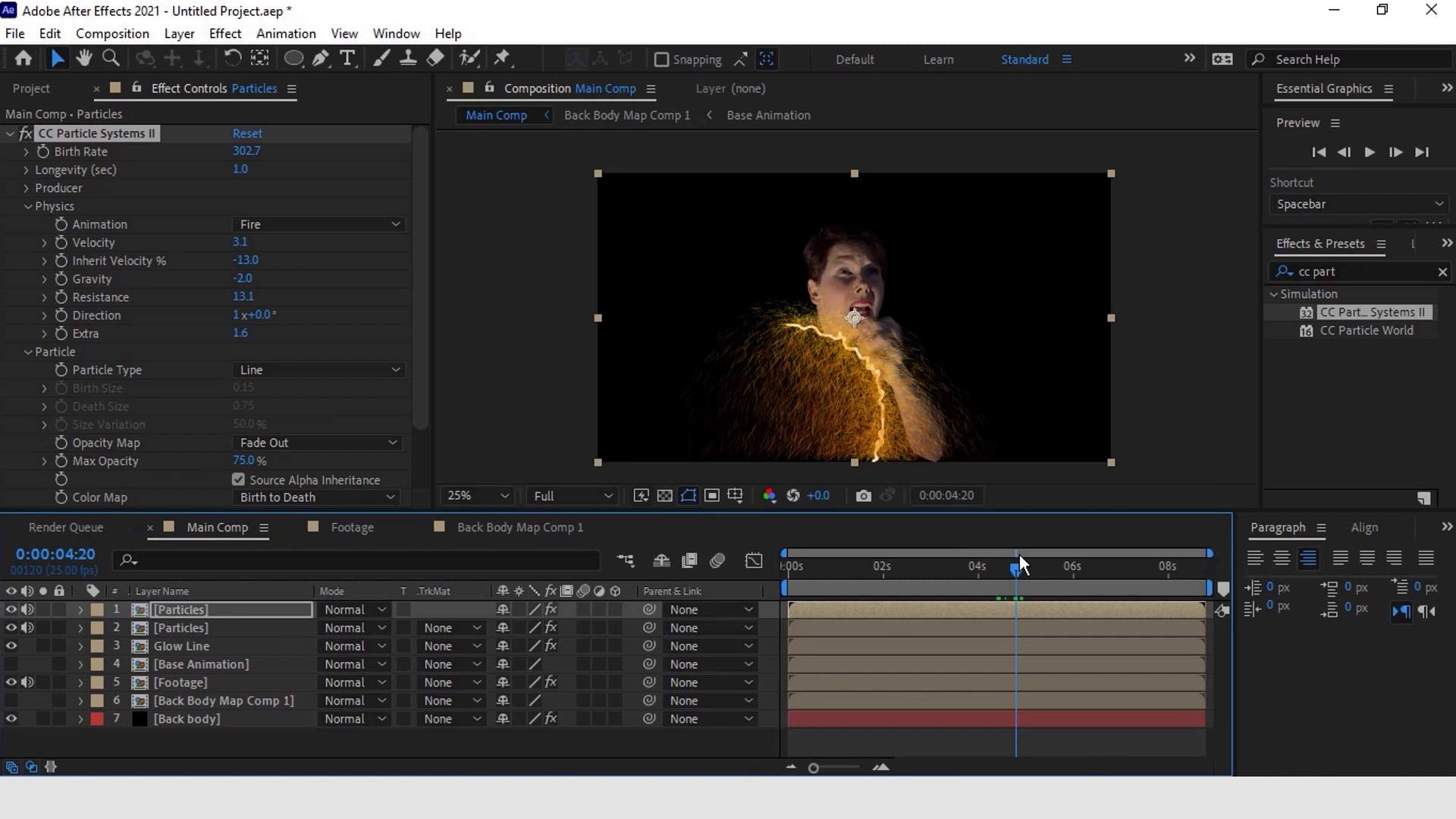
Step: Set the blending mode of both Particles layers to Add
{"action": "left_click", "coordinate": [194, 611]}
{"action": "left_click", "coordinate": [195, 626], "text": "shift"}
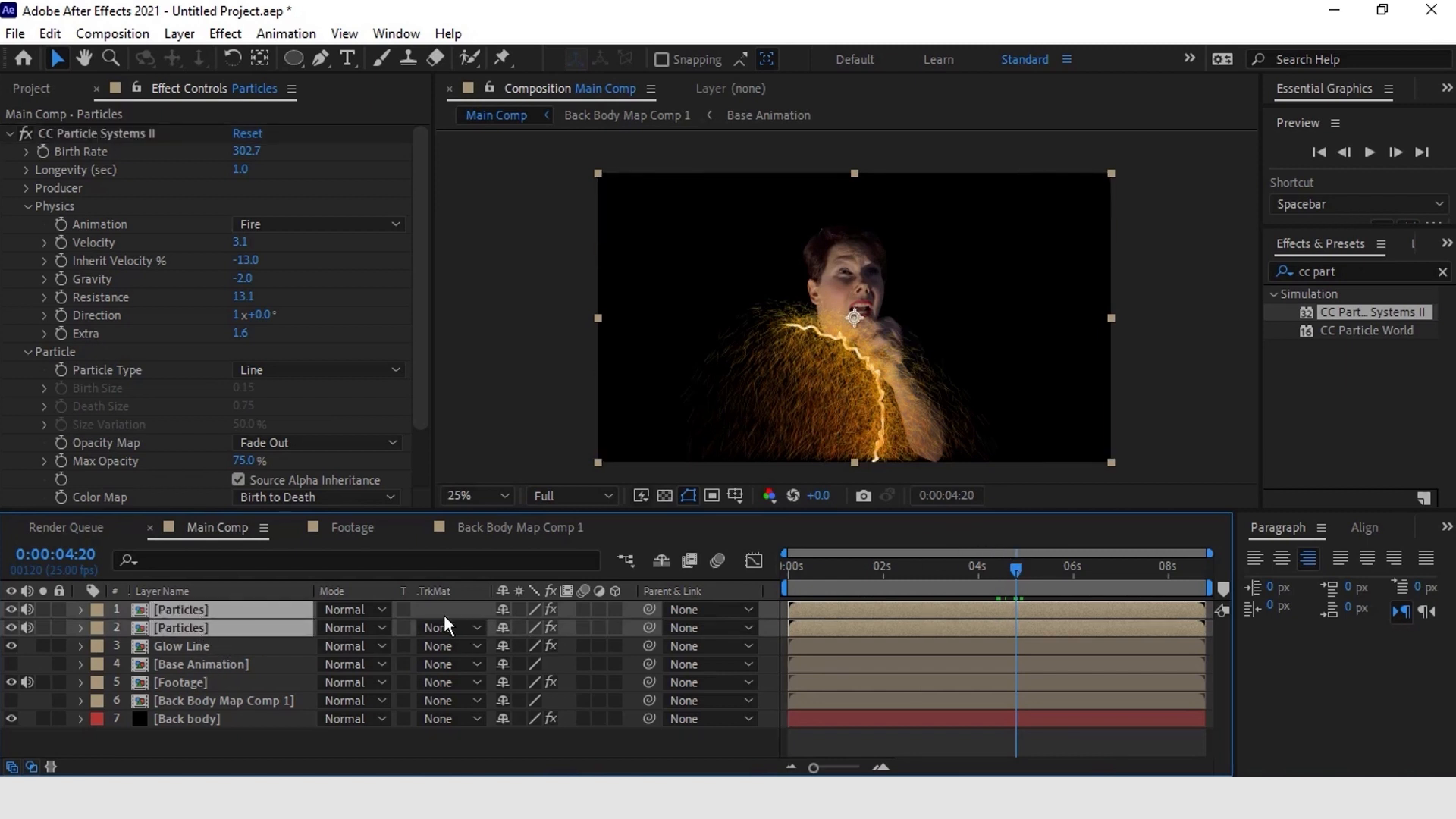
{"action": "left_click", "coordinate": [370, 618]}
{"action": "left_click", "coordinate": [426, 307]}
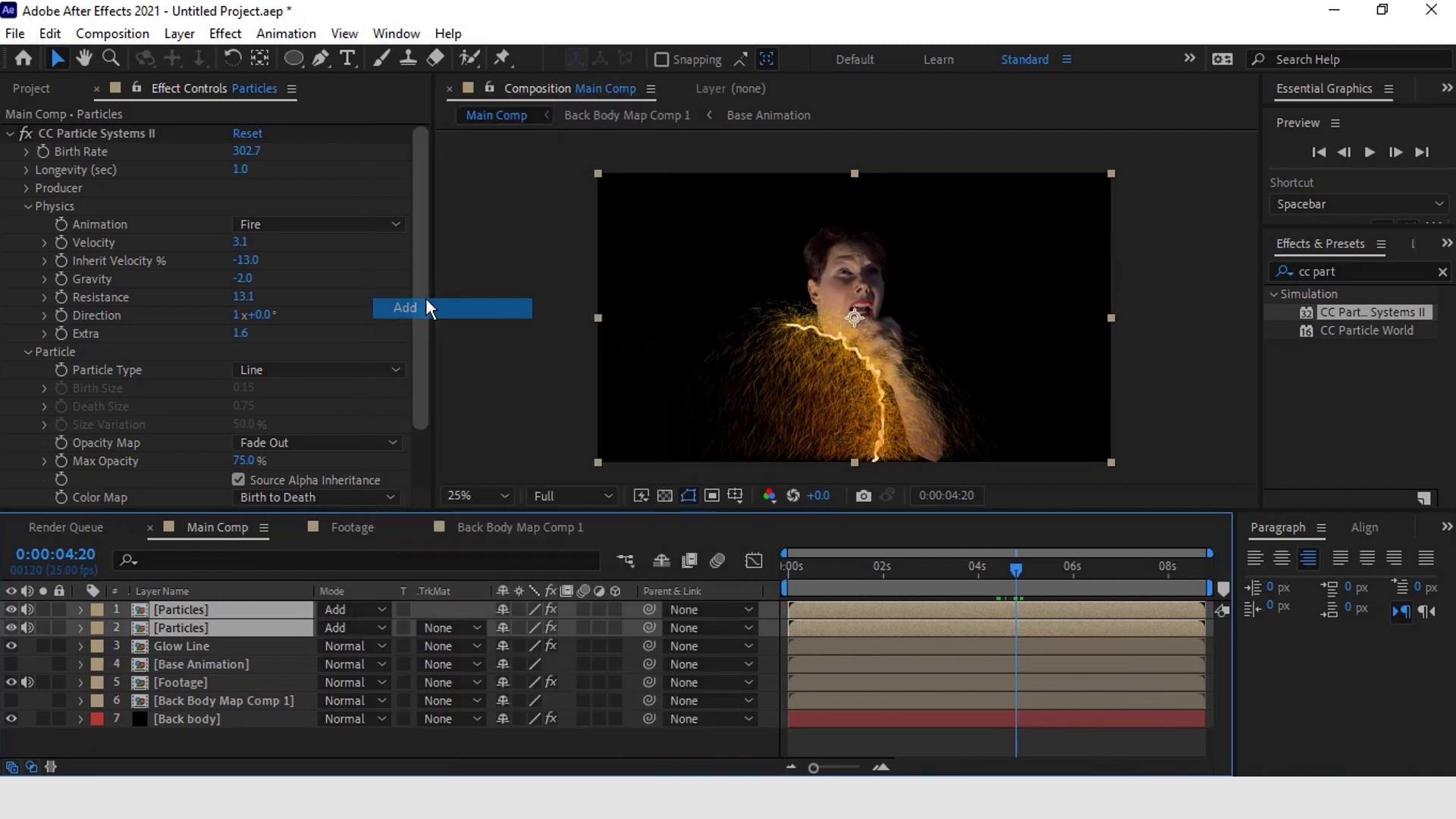
Step: Try the Screen blending mode on both Particles layers and return them to Add
{"action": "left_click", "coordinate": [350, 608]}
{"action": "left_click", "coordinate": [407, 350]}
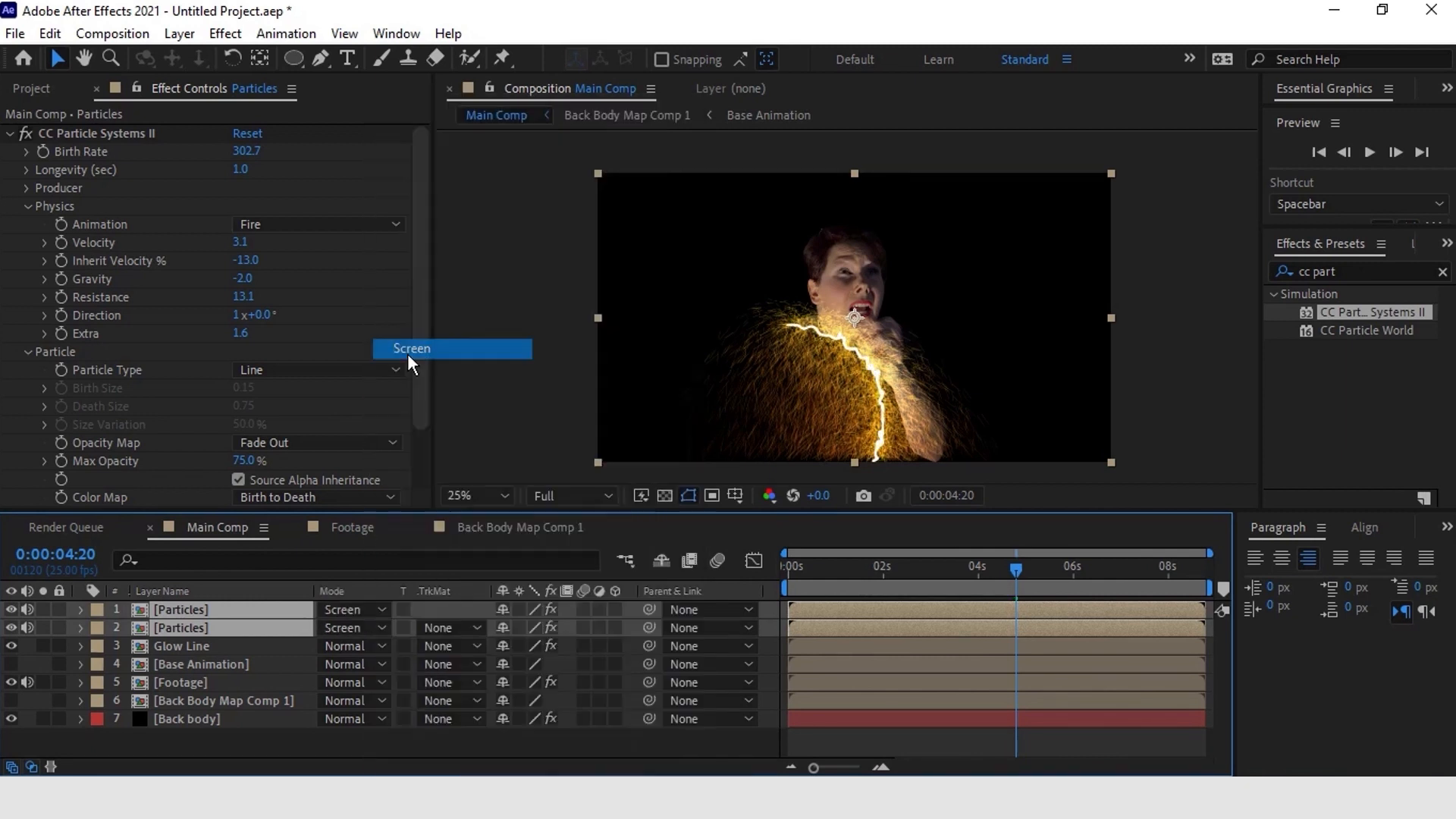
{"action": "left_click", "coordinate": [349, 609]}
{"action": "left_click", "coordinate": [425, 308]}
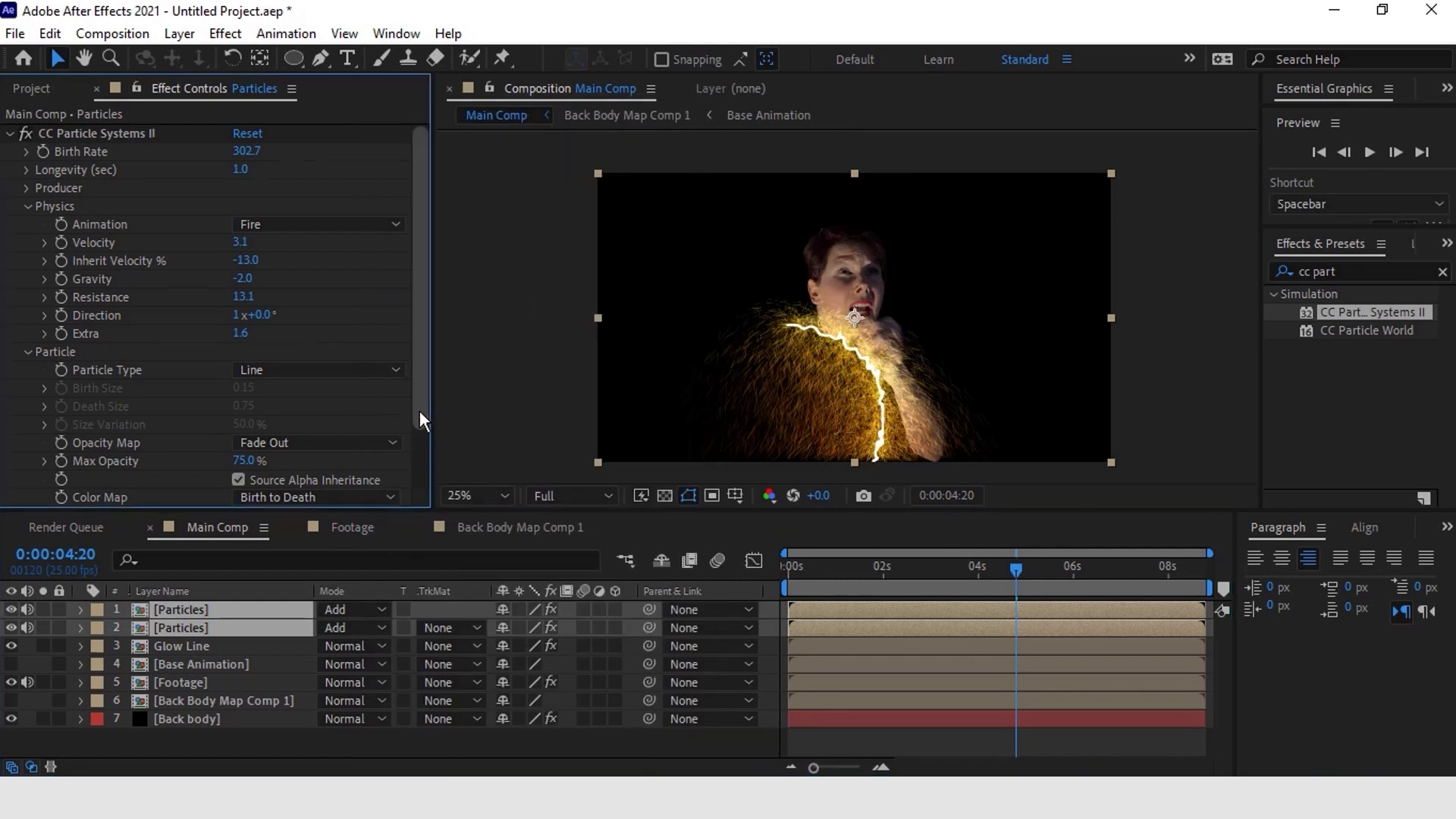
Step: Change the upper Particles layer's Birth Color to yellow-green and its Death Color to bright red
{"action": "scroll", "coordinate": [420, 411], "scroll_direction": "down", "scroll_amount": 2}
{"action": "left_click", "coordinate": [188, 645]}
Step: Duplicate the upper Particles layer and rename the copy "Glow stay"
{"action": "left_click", "coordinate": [176, 612]}
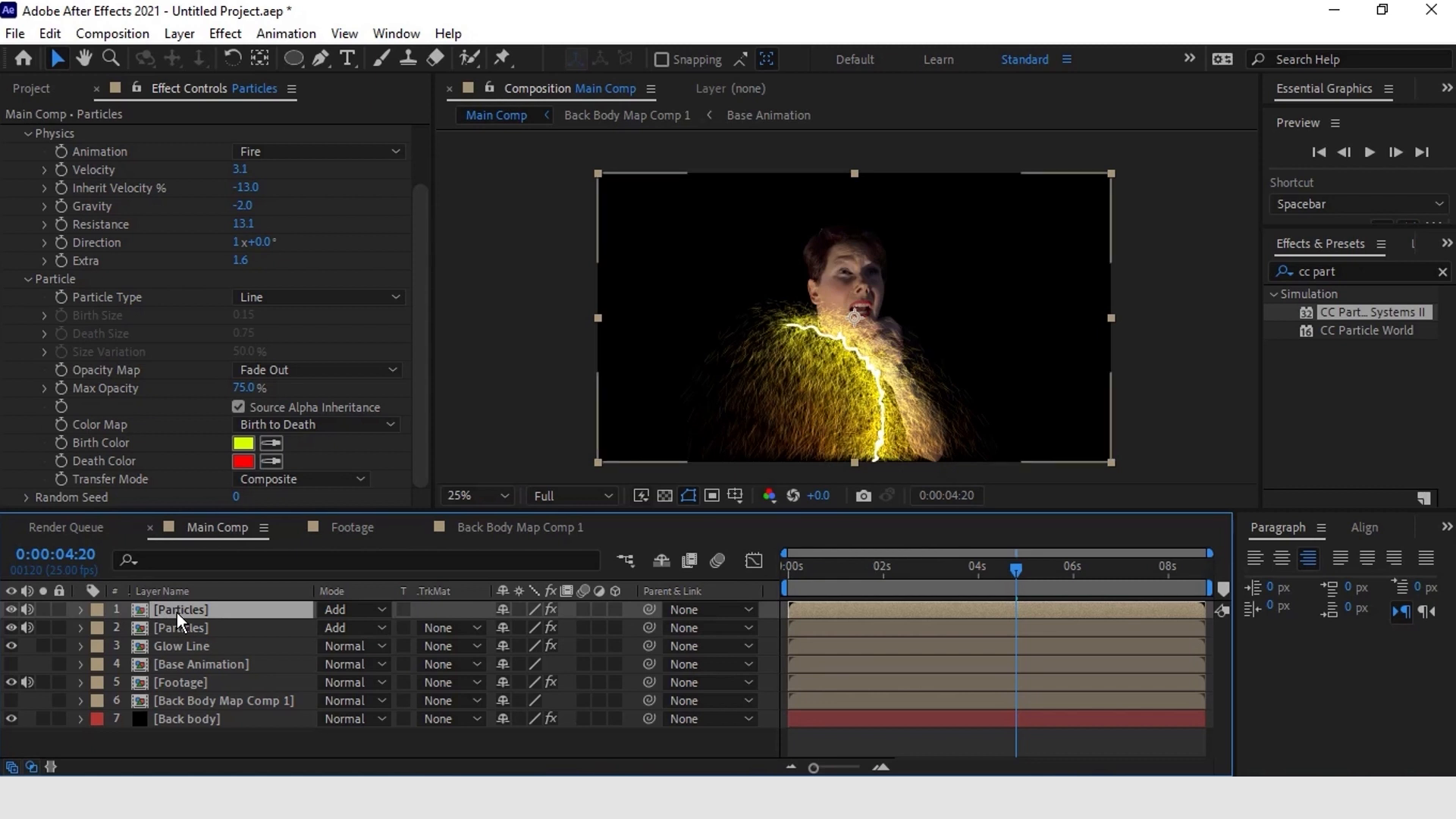
{"action": "key", "text": "ctrl+d"}
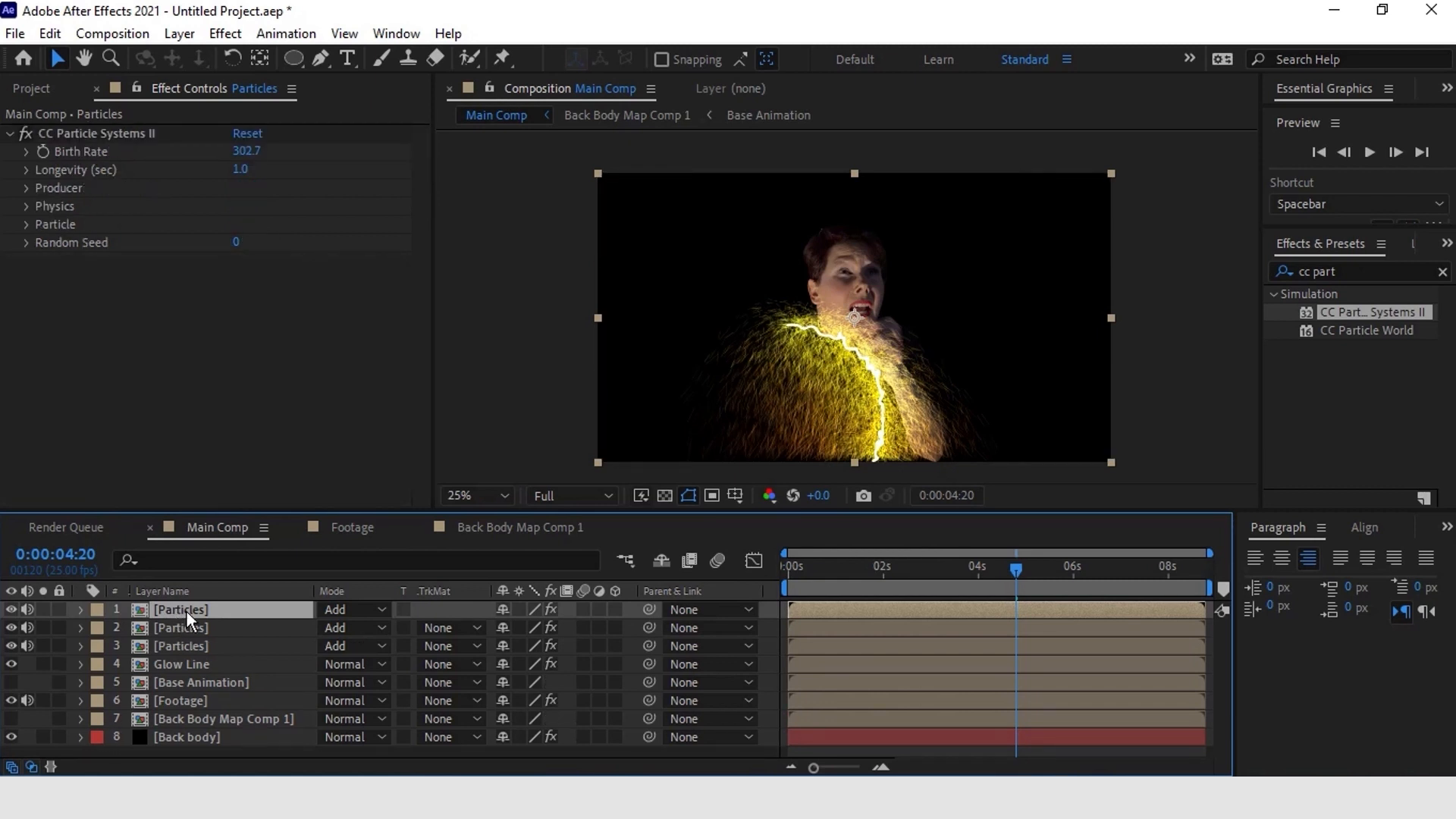
{"action": "right_click", "coordinate": [185, 612]}
{"action": "left_click", "coordinate": [258, 737]}
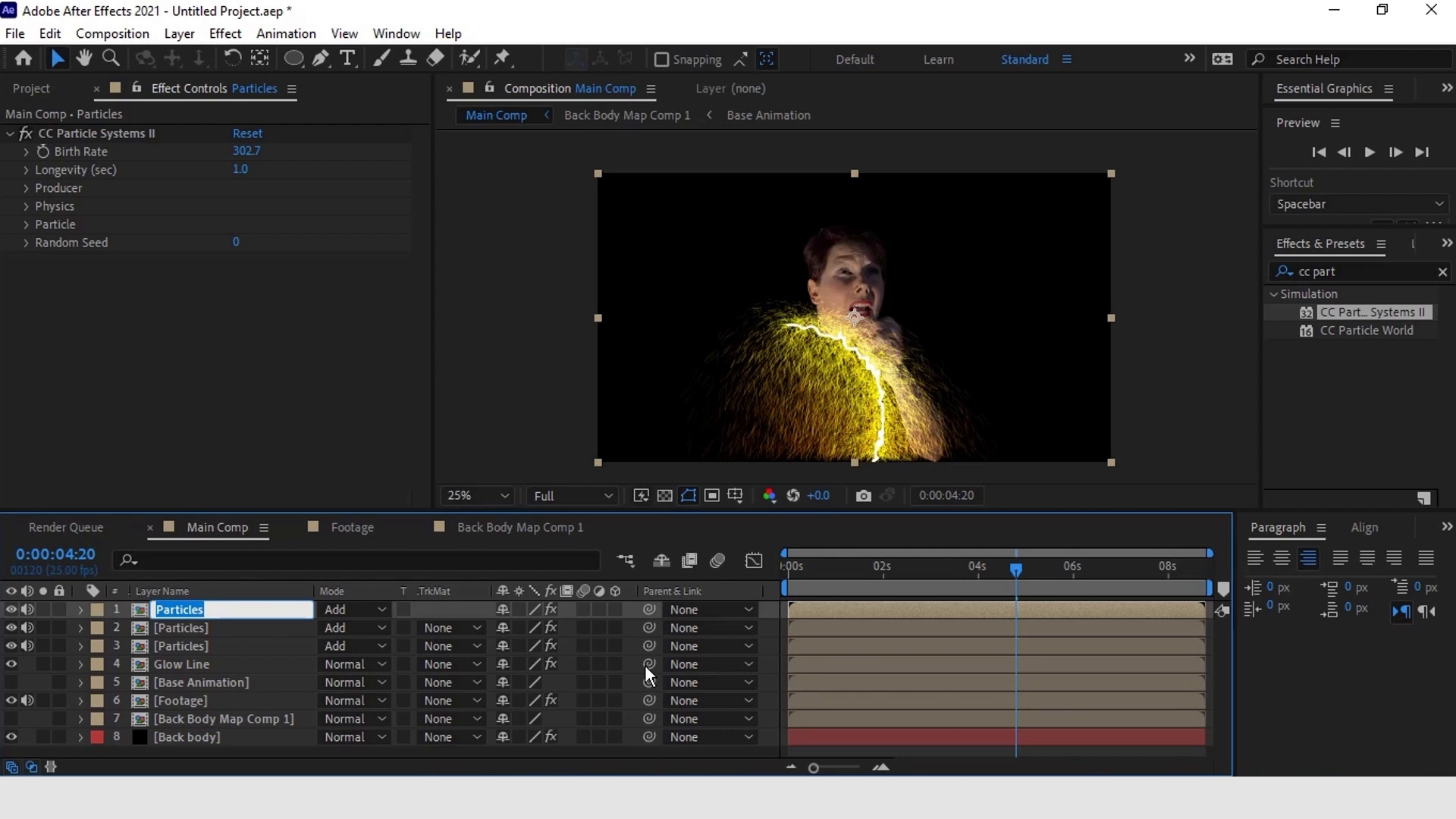
{"action": "type", "text": "Glow stay"}
{"action": "key", "text": "Return"}
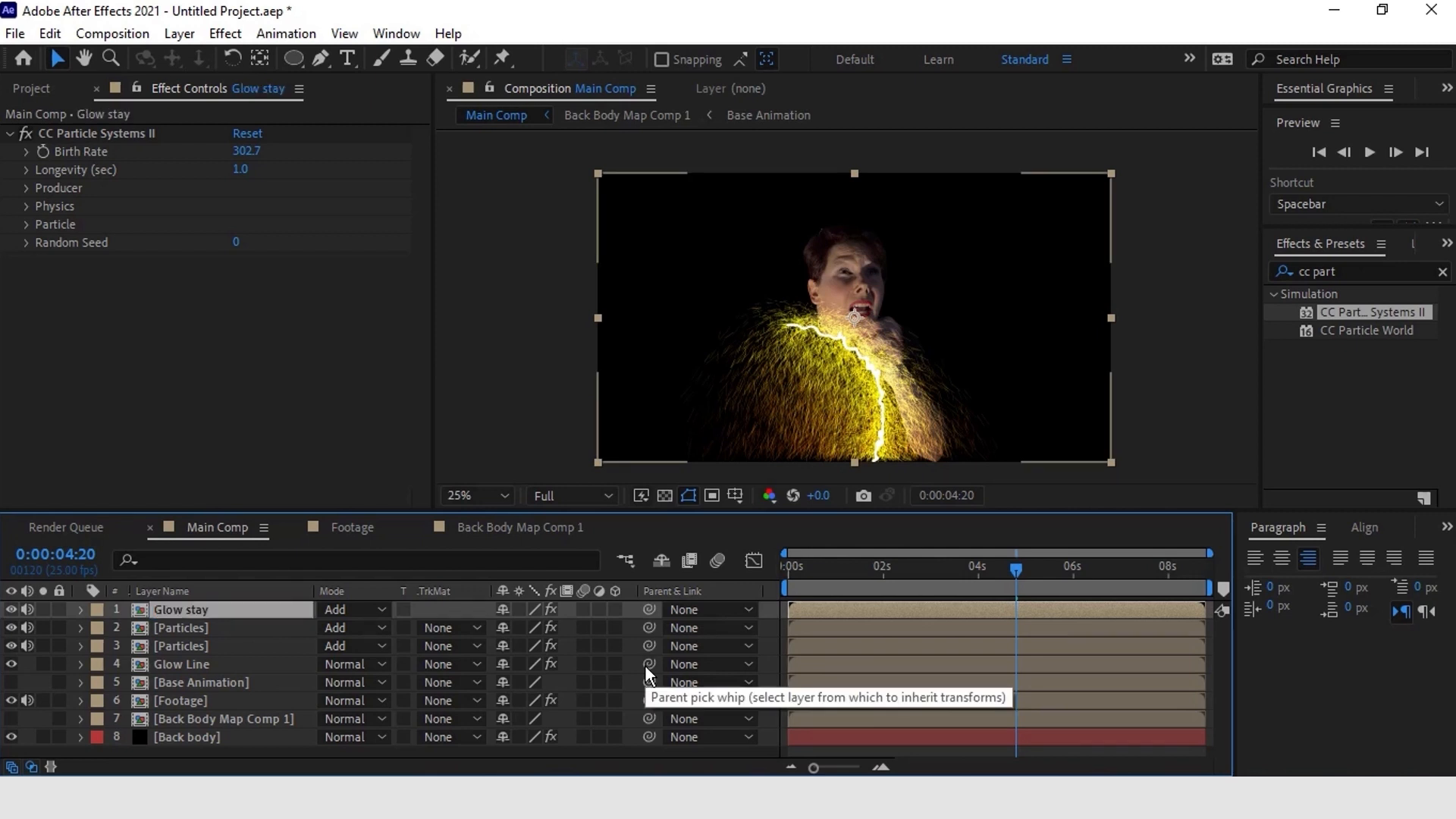
Step: Move the Glow stay layer directly below Footage, hide both Particles layers and check the result against the transparency grid
{"action": "left_click_drag", "start_coordinate": [182, 612], "coordinate": [198, 704]}
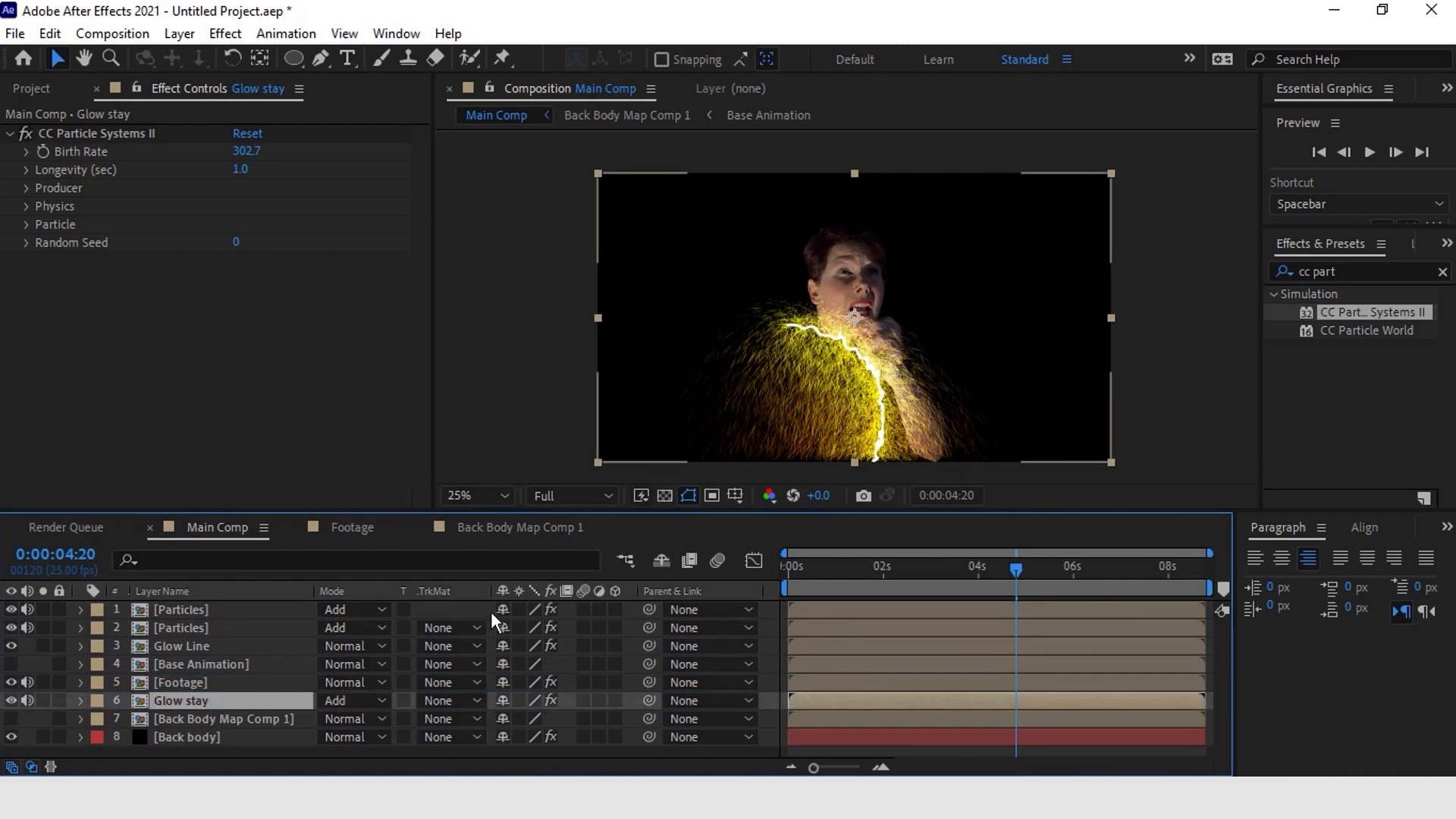
{"action": "left_click_drag", "start_coordinate": [12, 609], "coordinate": [11, 627]}
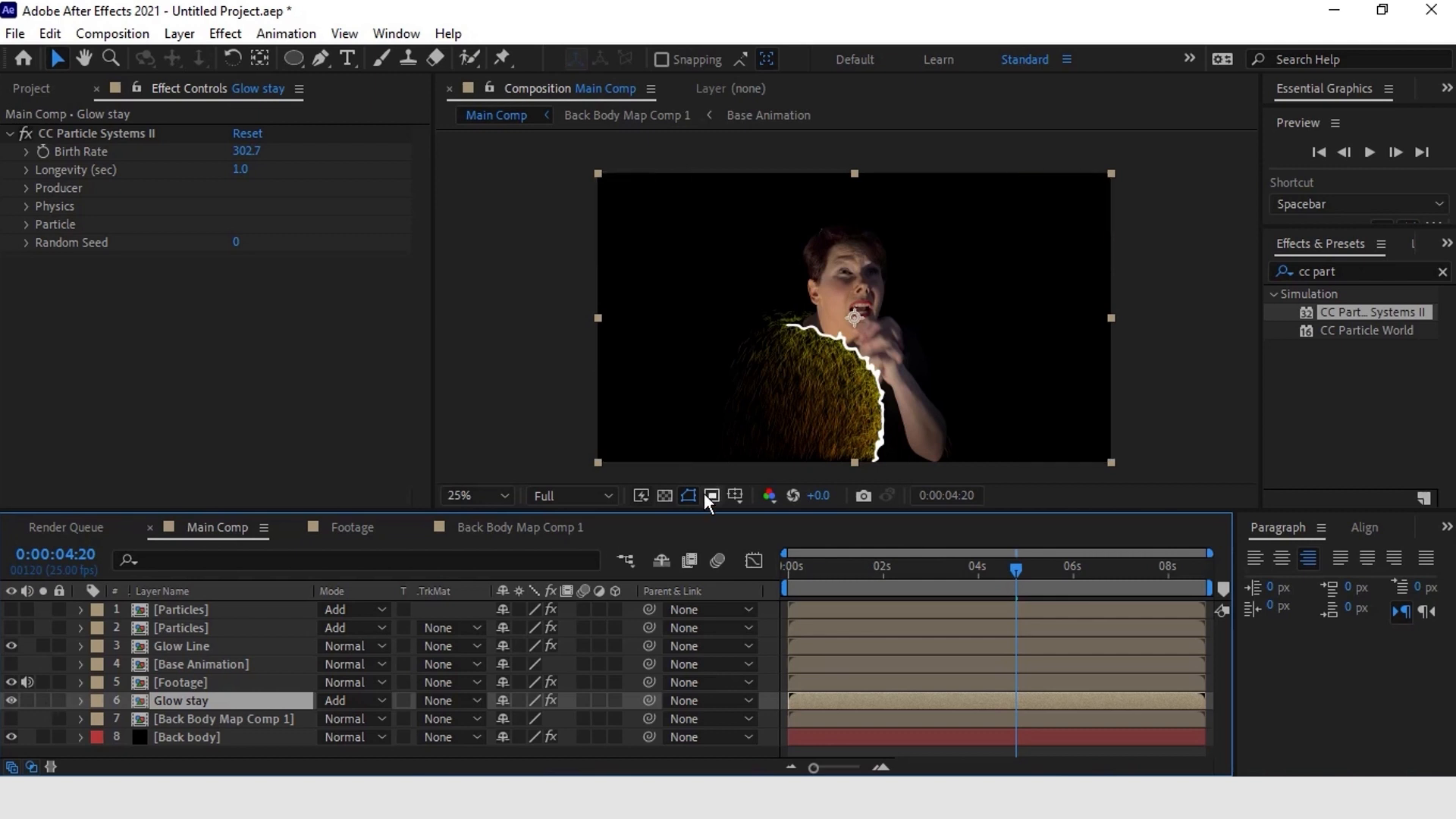
{"action": "left_click", "coordinate": [666, 495]}
{"action": "left_click", "coordinate": [665, 496]}
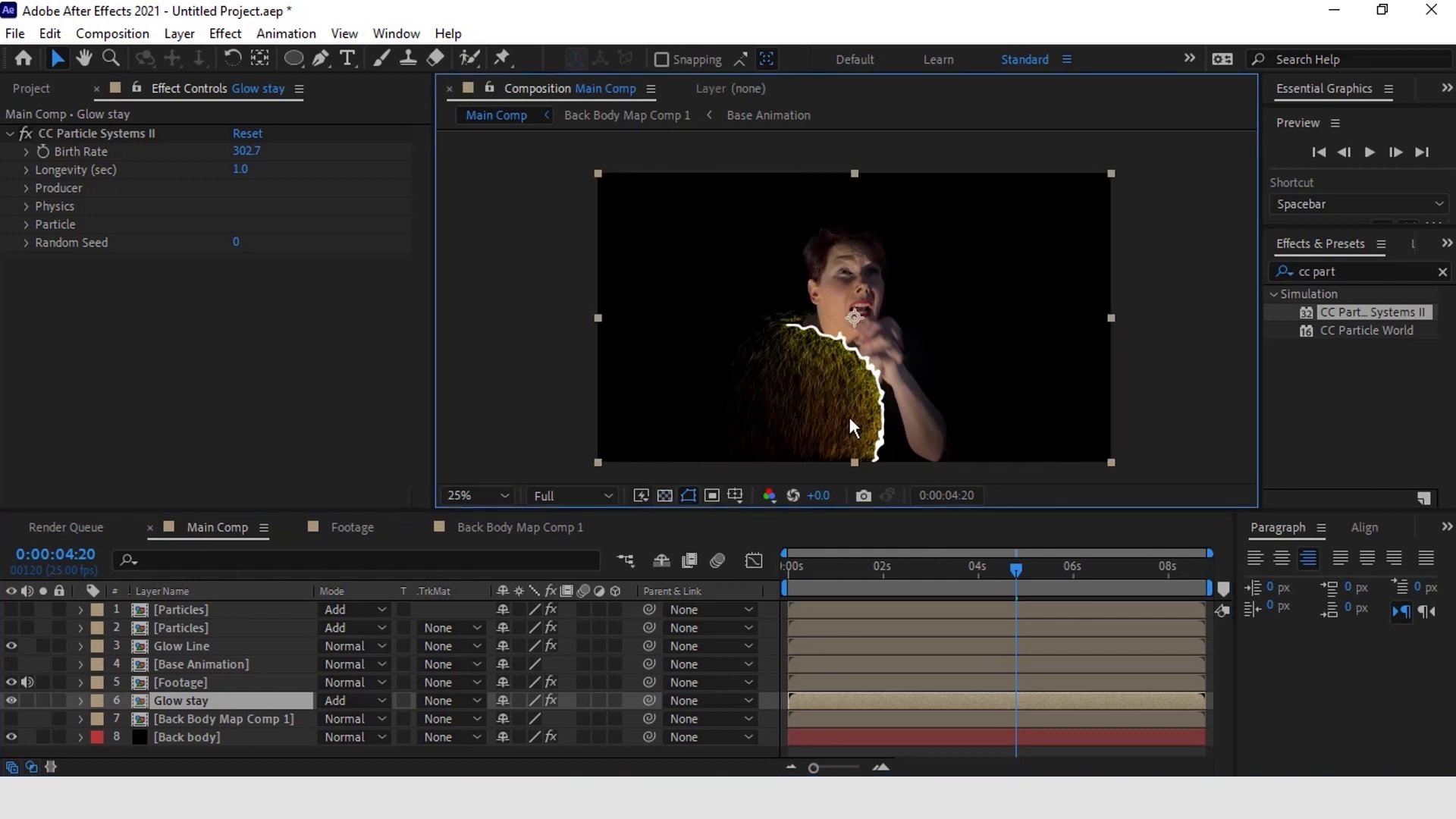
Step: Apply the Glow effect to the Glow stay layer with Glow Threshold 11% and Glow Radius 5
{"action": "scroll", "coordinate": [849, 416], "scroll_direction": "up", "scroll_amount": 2}
{"action": "left_click_drag", "start_coordinate": [806, 389], "coordinate": [835, 270]}
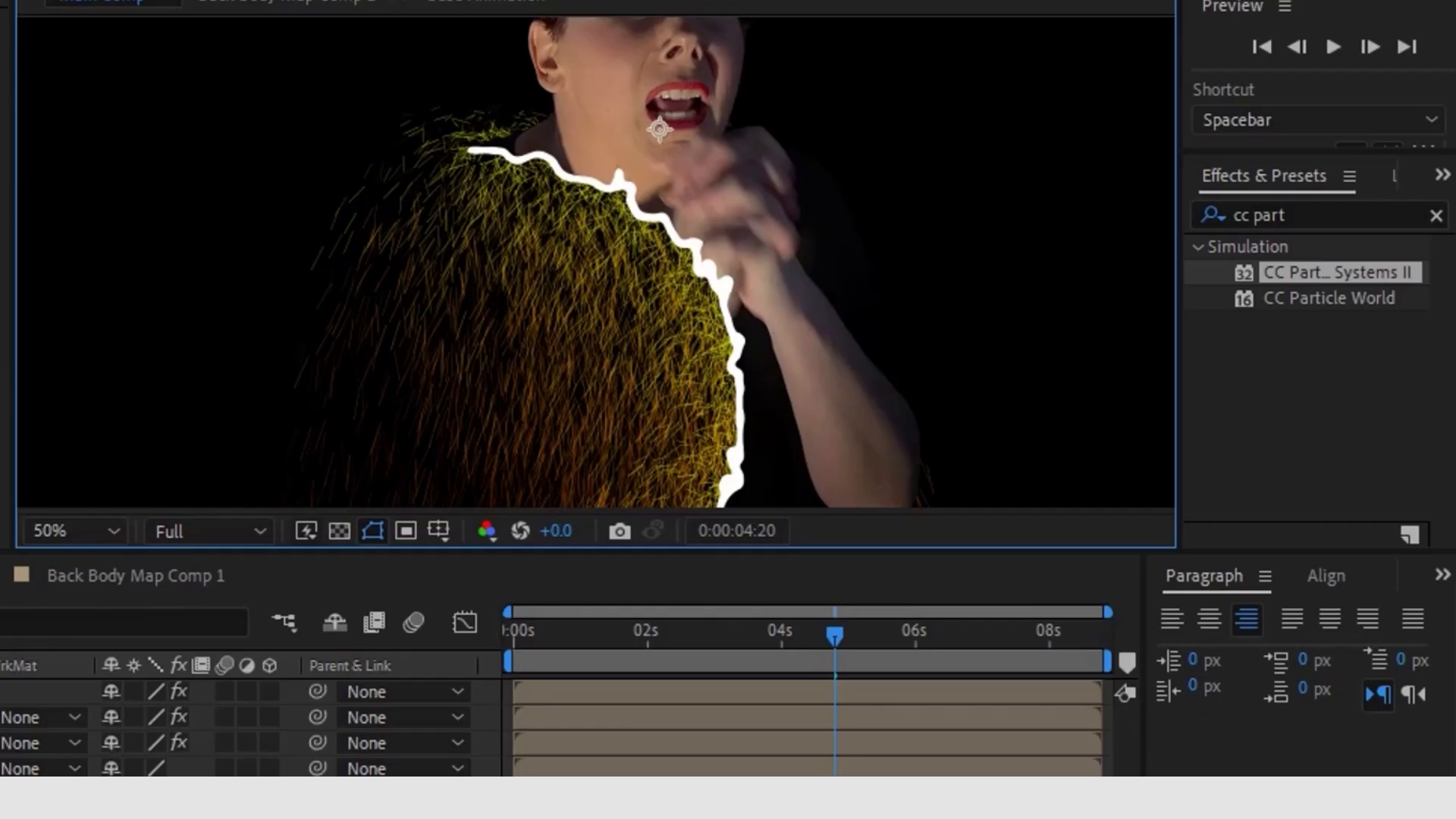
{"action": "left_click", "coordinate": [1267, 270]}
{"action": "type", "text": "glow"}
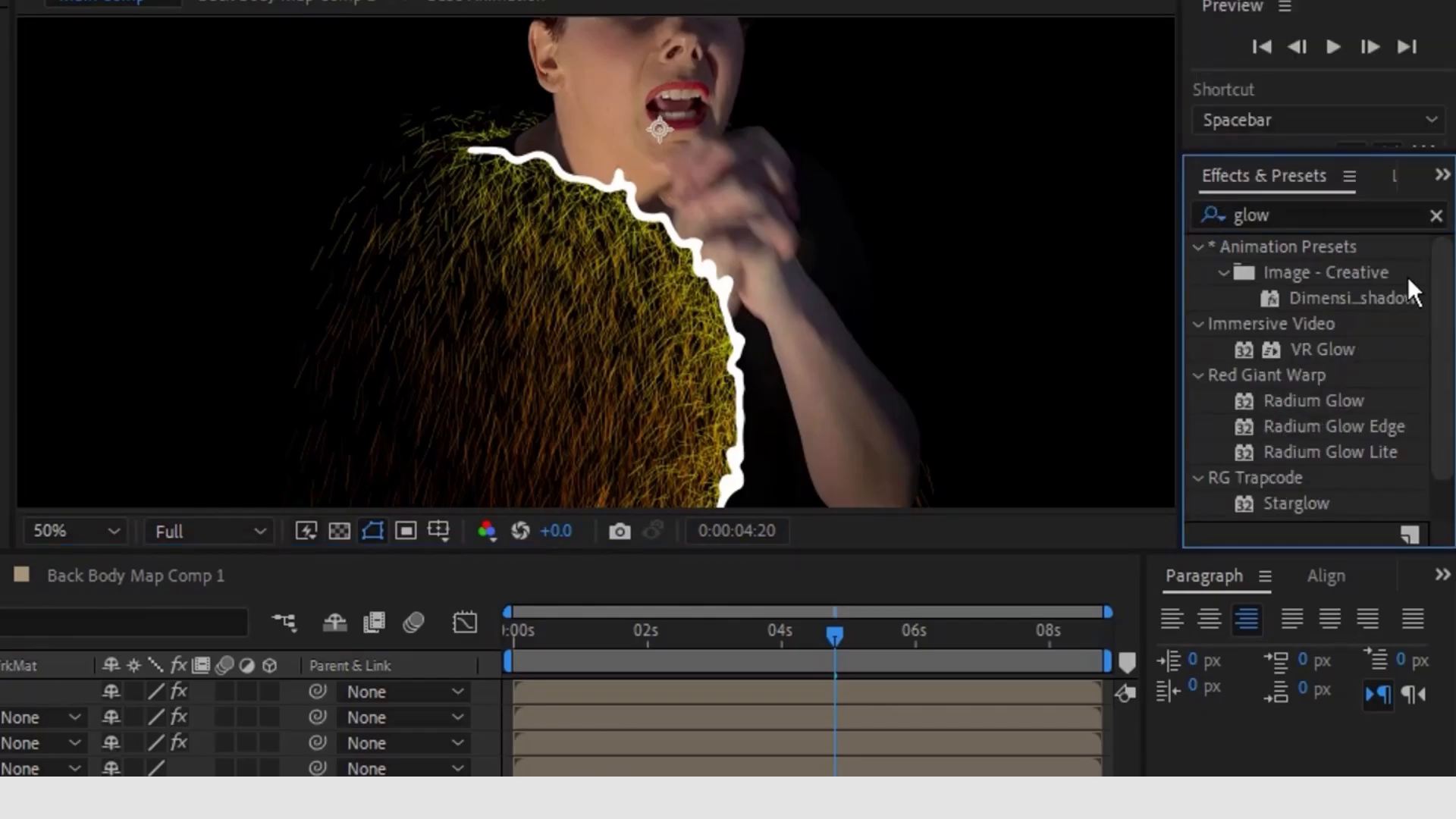
{"action": "scroll", "coordinate": [1303, 455], "scroll_direction": "down", "scroll_amount": 2}
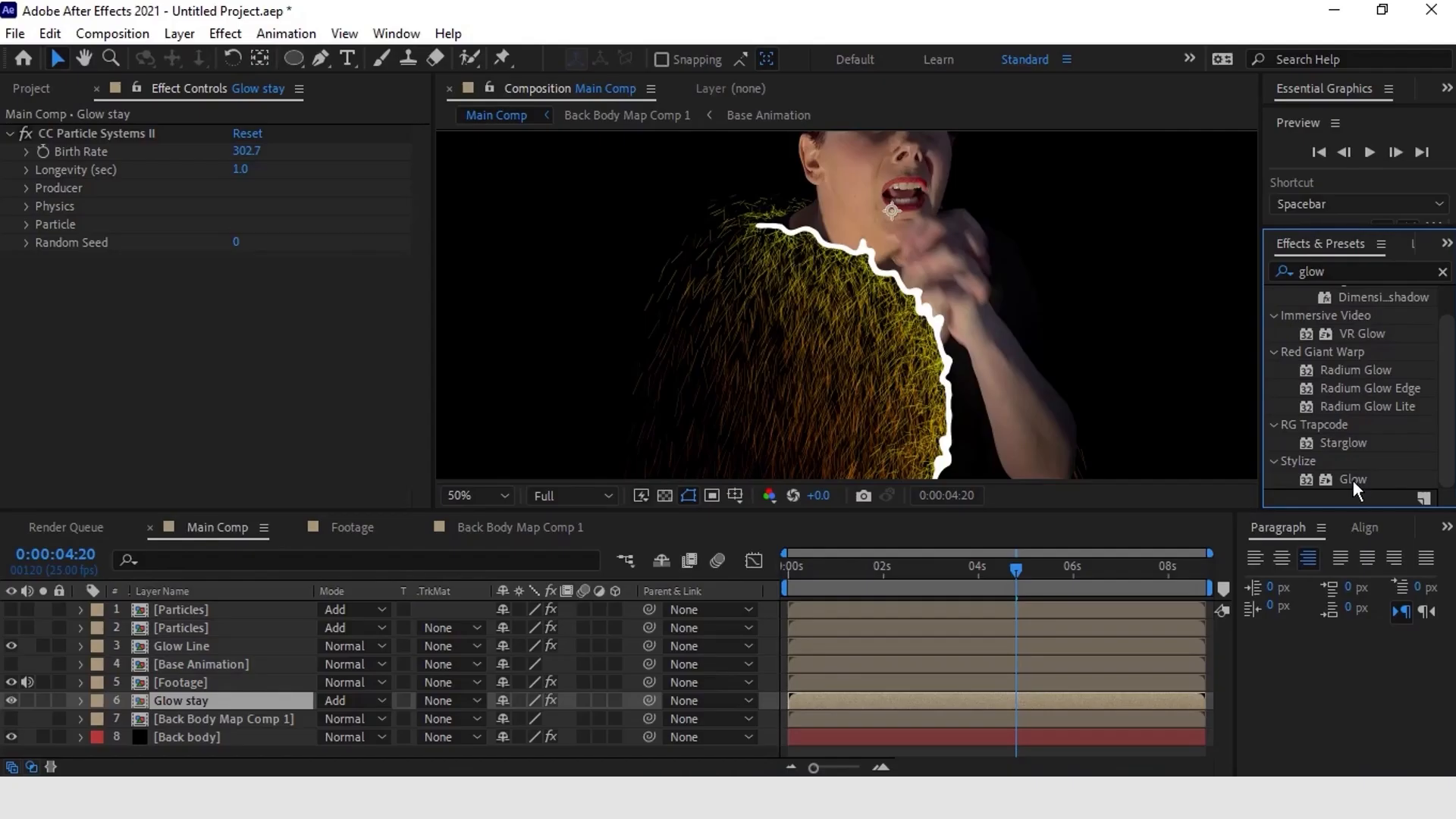
{"action": "left_click_drag", "start_coordinate": [1353, 481], "coordinate": [167, 697]}
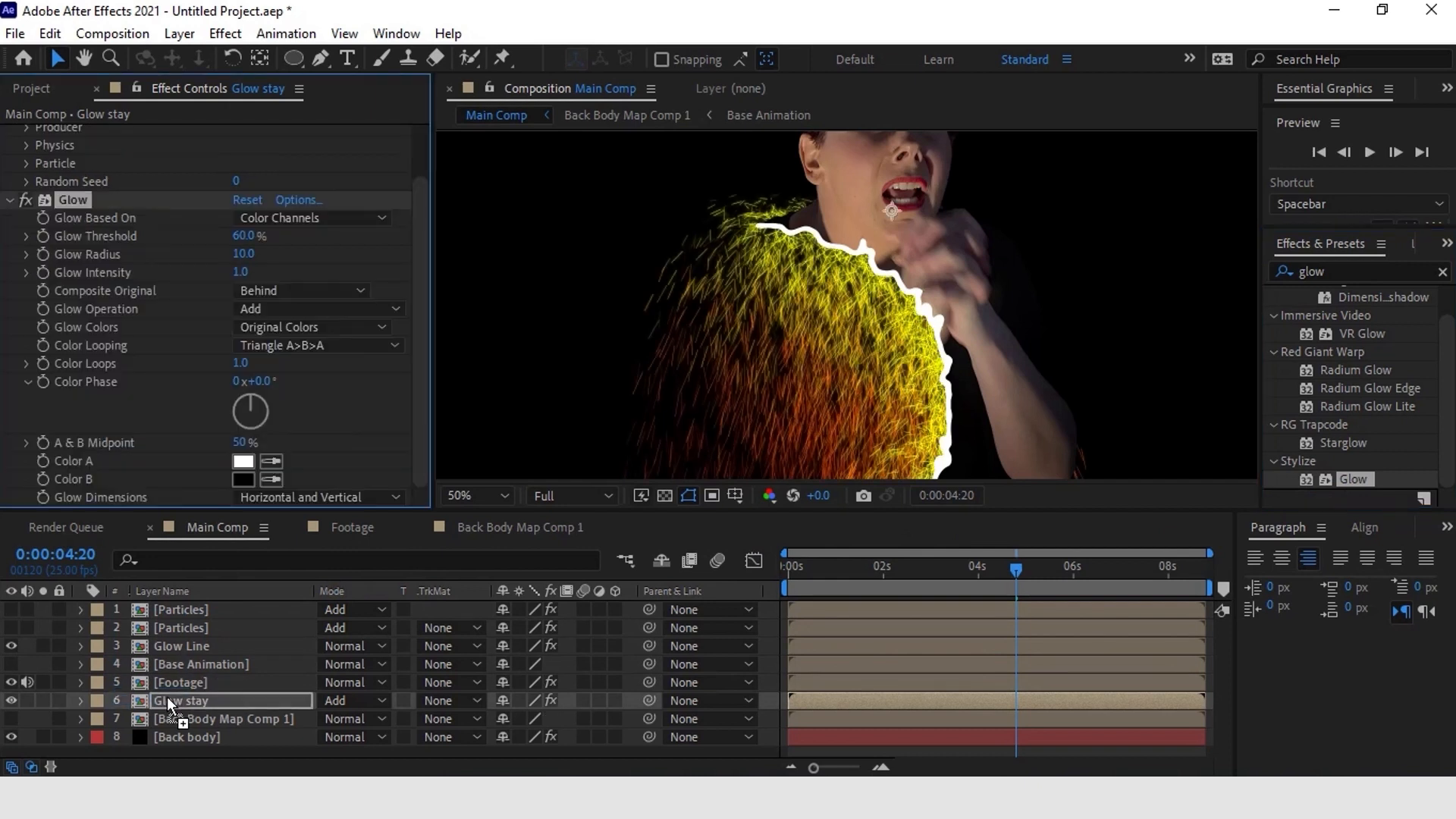
{"action": "left_click_drag", "start_coordinate": [222, 236], "coordinate": [182, 257]}
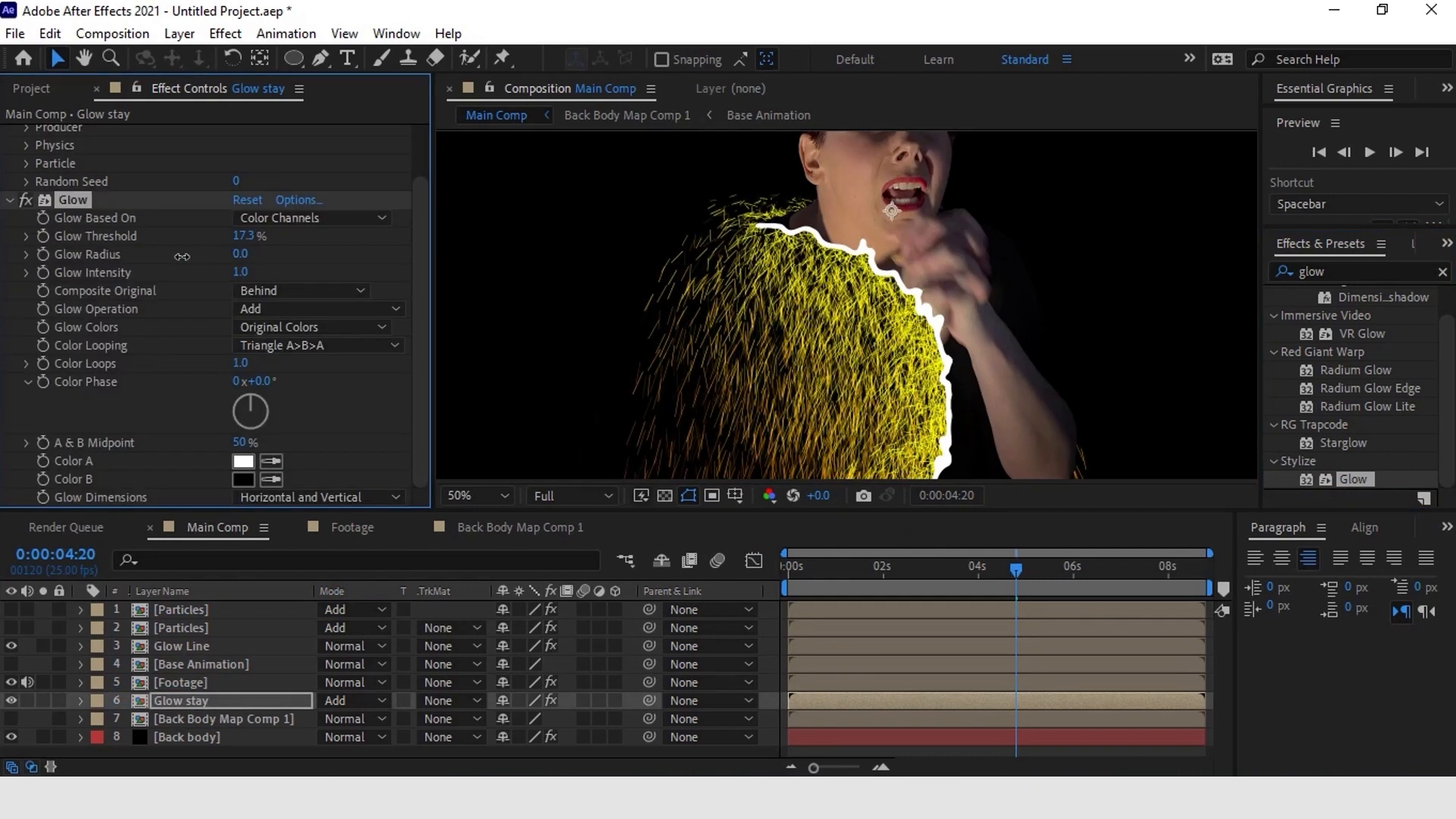
Step: Add a second Glow effect to Glow stay with Glow Threshold about 79% and Glow Radius about 61
{"action": "left_click", "coordinate": [10, 199]}
{"action": "left_click_drag", "start_coordinate": [1353, 478], "coordinate": [247, 402]}
{"action": "left_click_drag", "start_coordinate": [244, 238], "coordinate": [305, 262]}
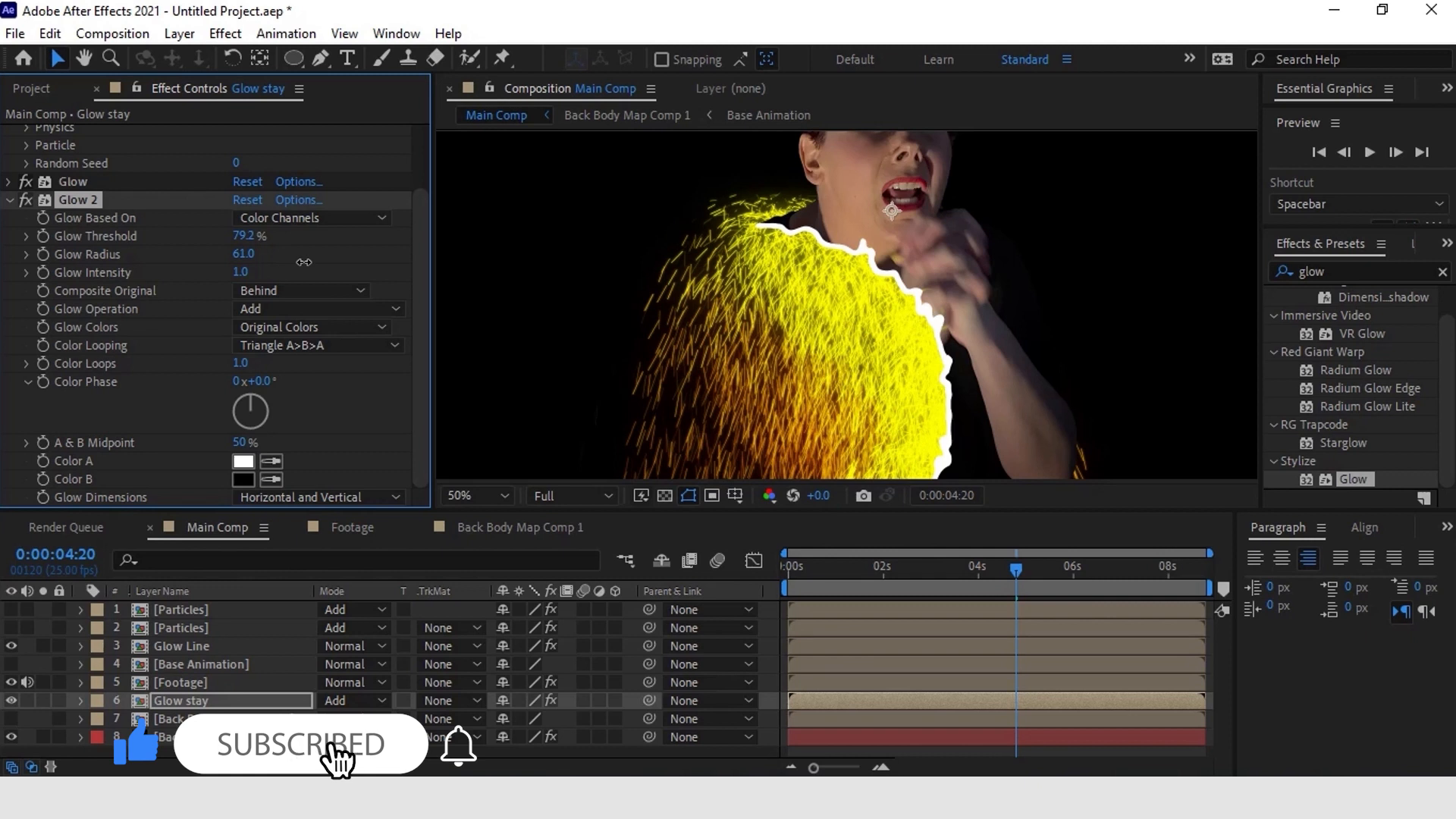
{"action": "left_click", "coordinate": [10, 199]}
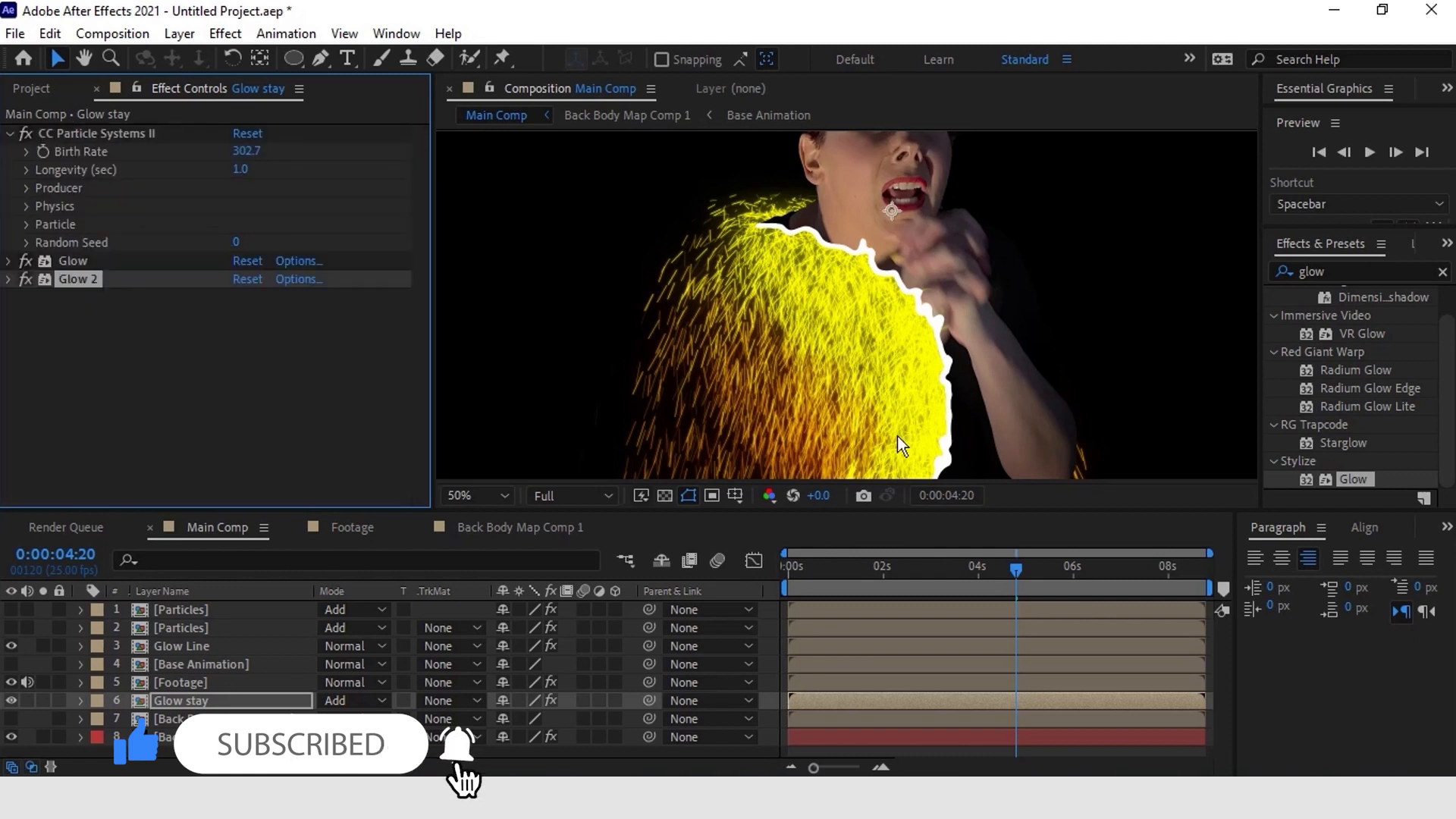
Step: Apply the Tritone effect to the Glow stay layer after its two Glow effects
{"action": "left_click", "coordinate": [1332, 272]}
{"action": "type", "text": "tri"}
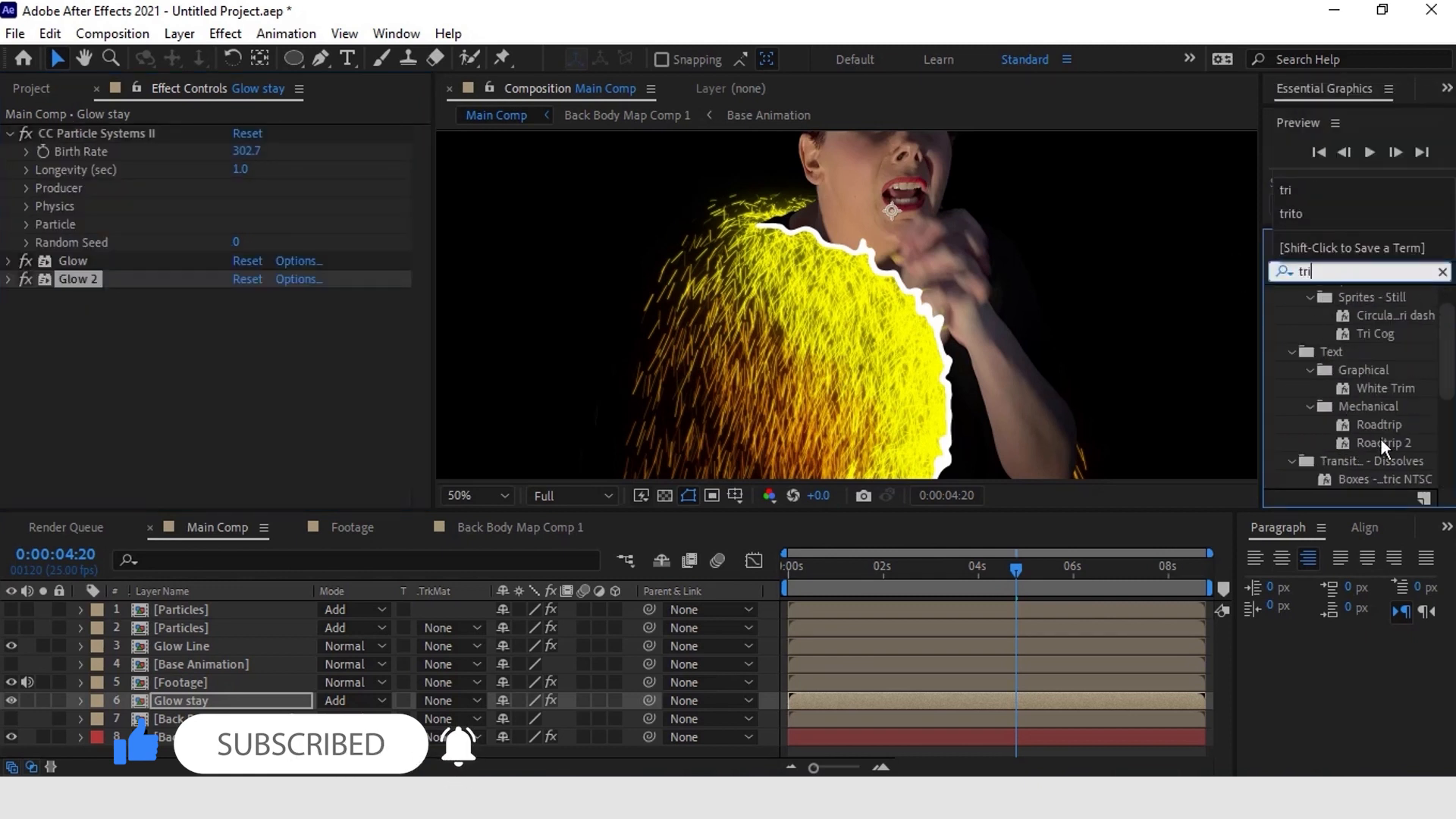
{"action": "type", "text": "to"}
{"action": "left_click_drag", "start_coordinate": [1362, 313], "coordinate": [153, 316]}
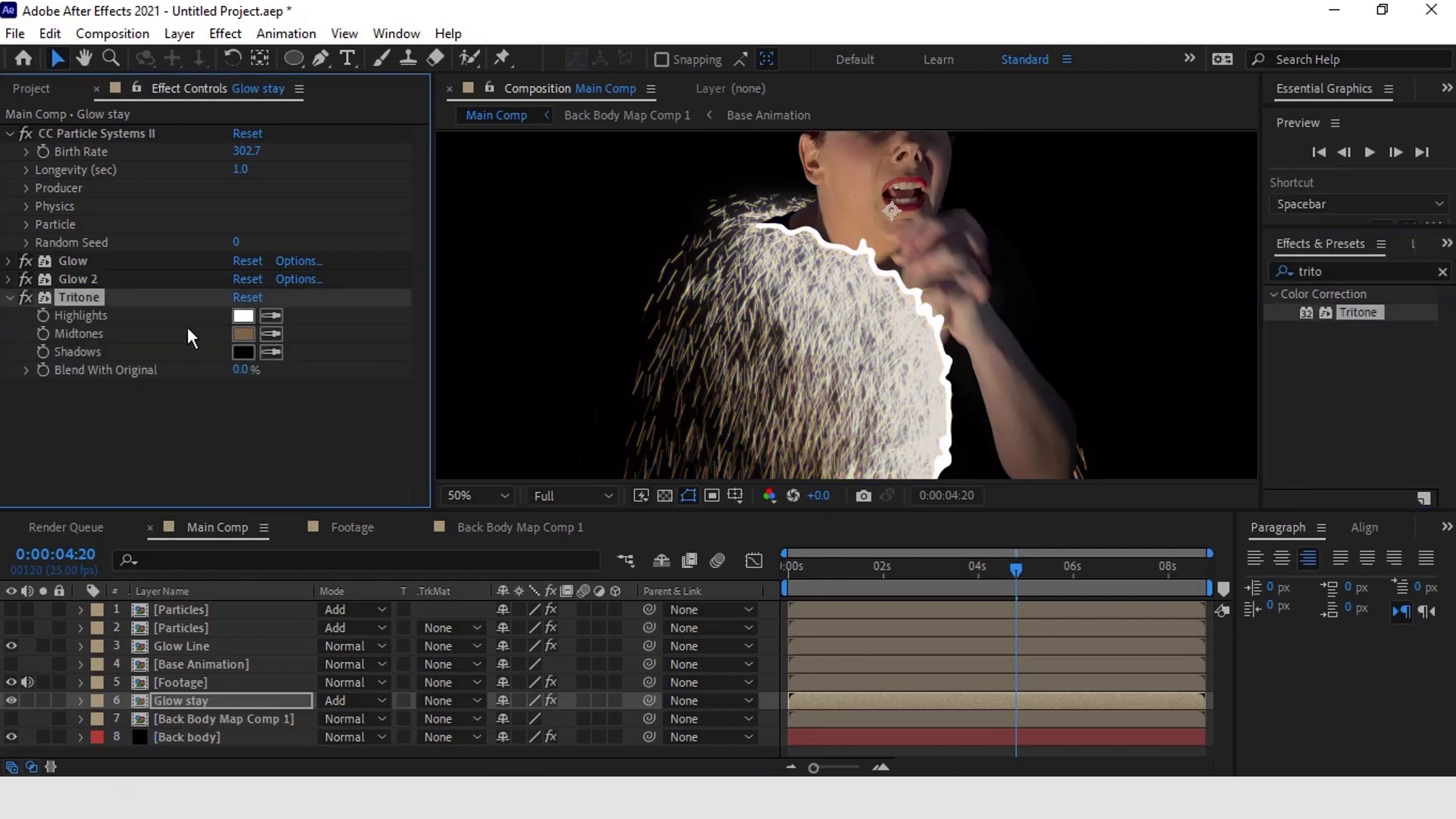
Step: Change the Highlights and Midtones colors of Glow stay's Tritone effect to bright yellow
{"action": "left_click", "coordinate": [243, 315]}
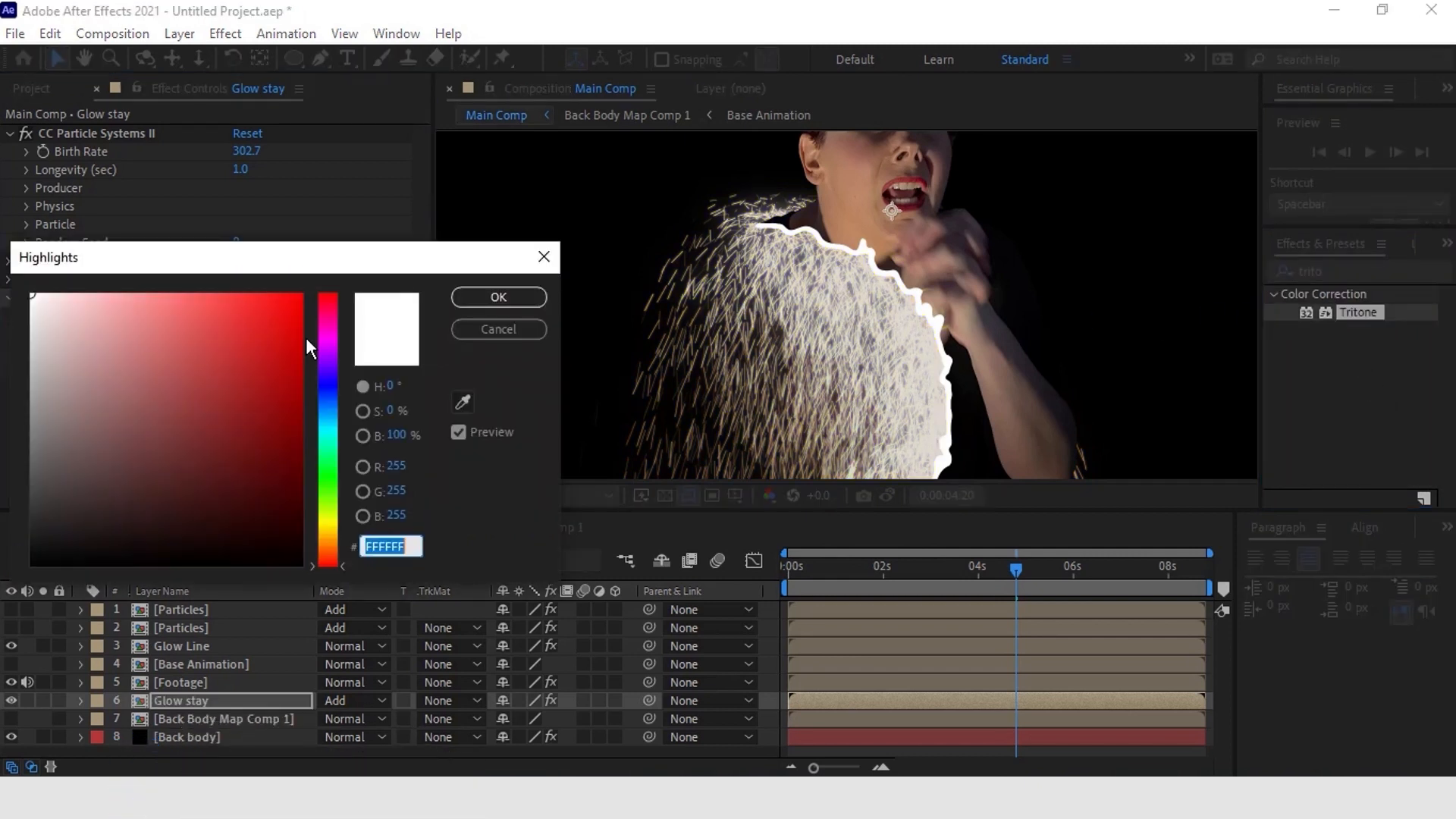
{"action": "left_click", "coordinate": [327, 523]}
{"action": "left_click", "coordinate": [330, 530]}
{"action": "left_click_drag", "start_coordinate": [153, 402], "coordinate": [331, 271]}
{"action": "mouse_move", "coordinate": [339, 529]}
{"action": "left_mouse_down"}
{"action": "mouse_move", "coordinate": [339, 516]}
{"action": "mouse_move", "coordinate": [344, 527]}
{"action": "left_mouse_up"}
{"action": "left_click", "coordinate": [496, 334]}
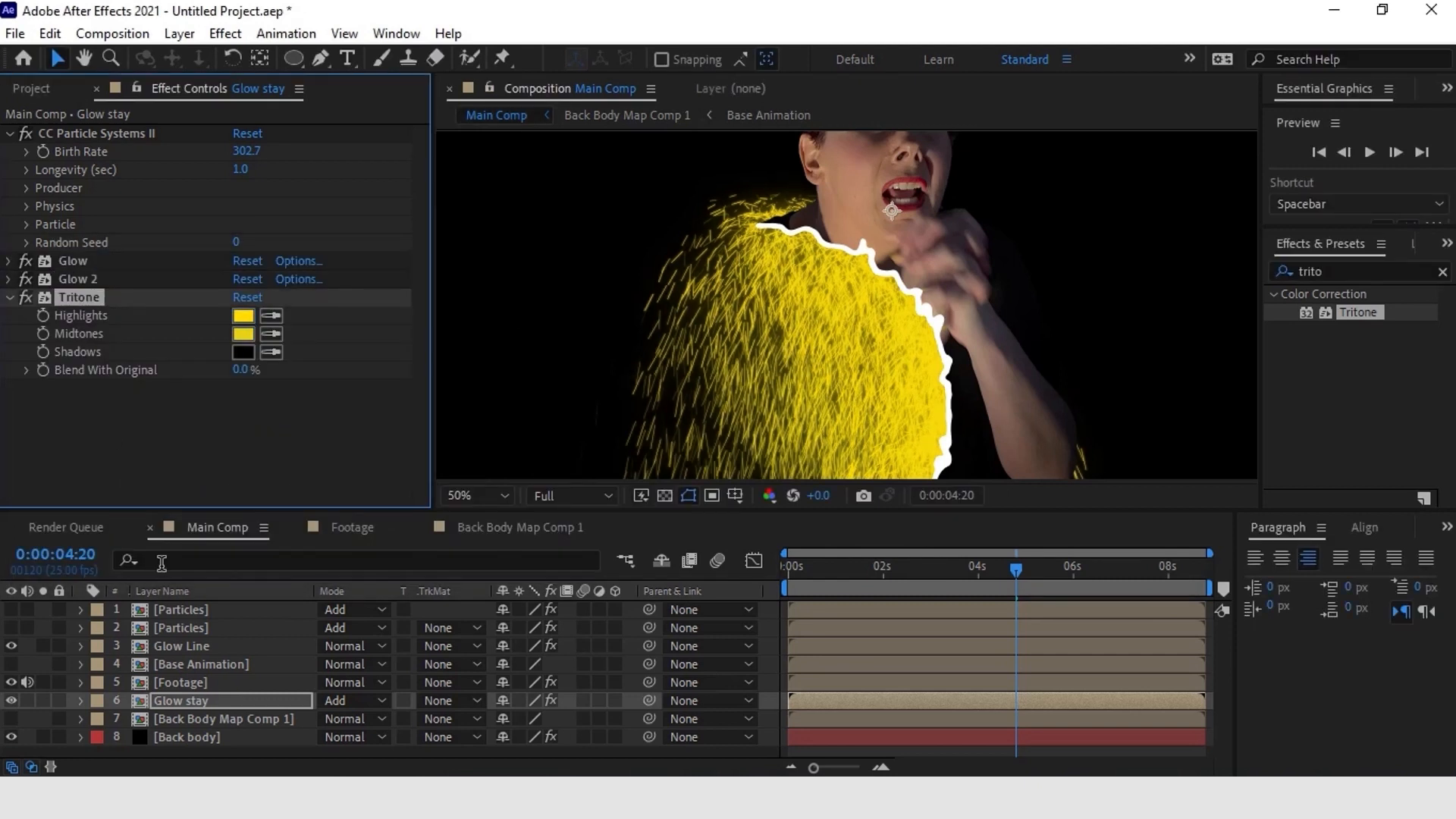
Step: Copy the Tritone effect to the Glow Line layer and change its Highlights color there to pale cream yellow
{"action": "left_click", "coordinate": [184, 644]}
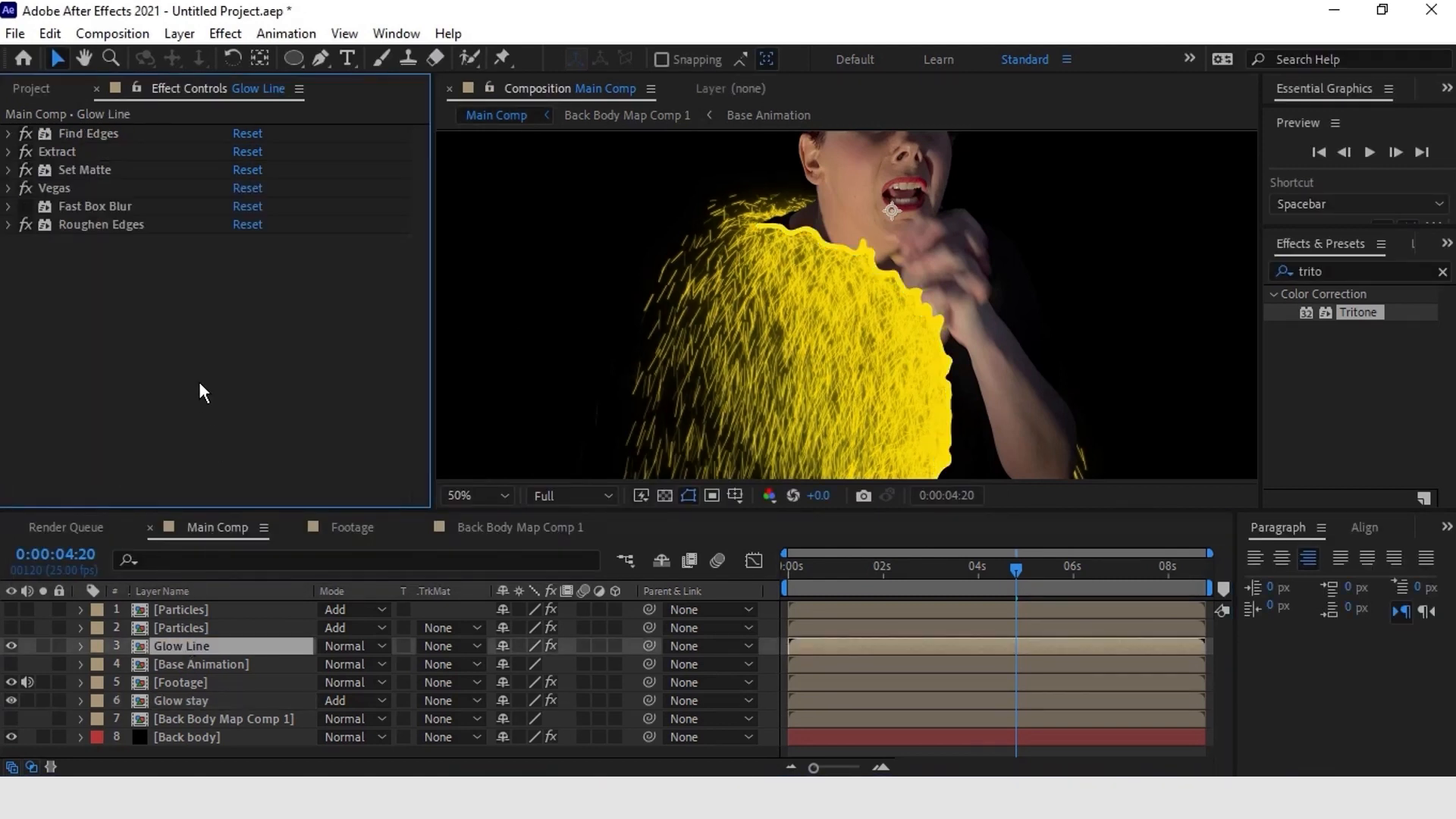
{"action": "key", "text": "ctrl+v"}
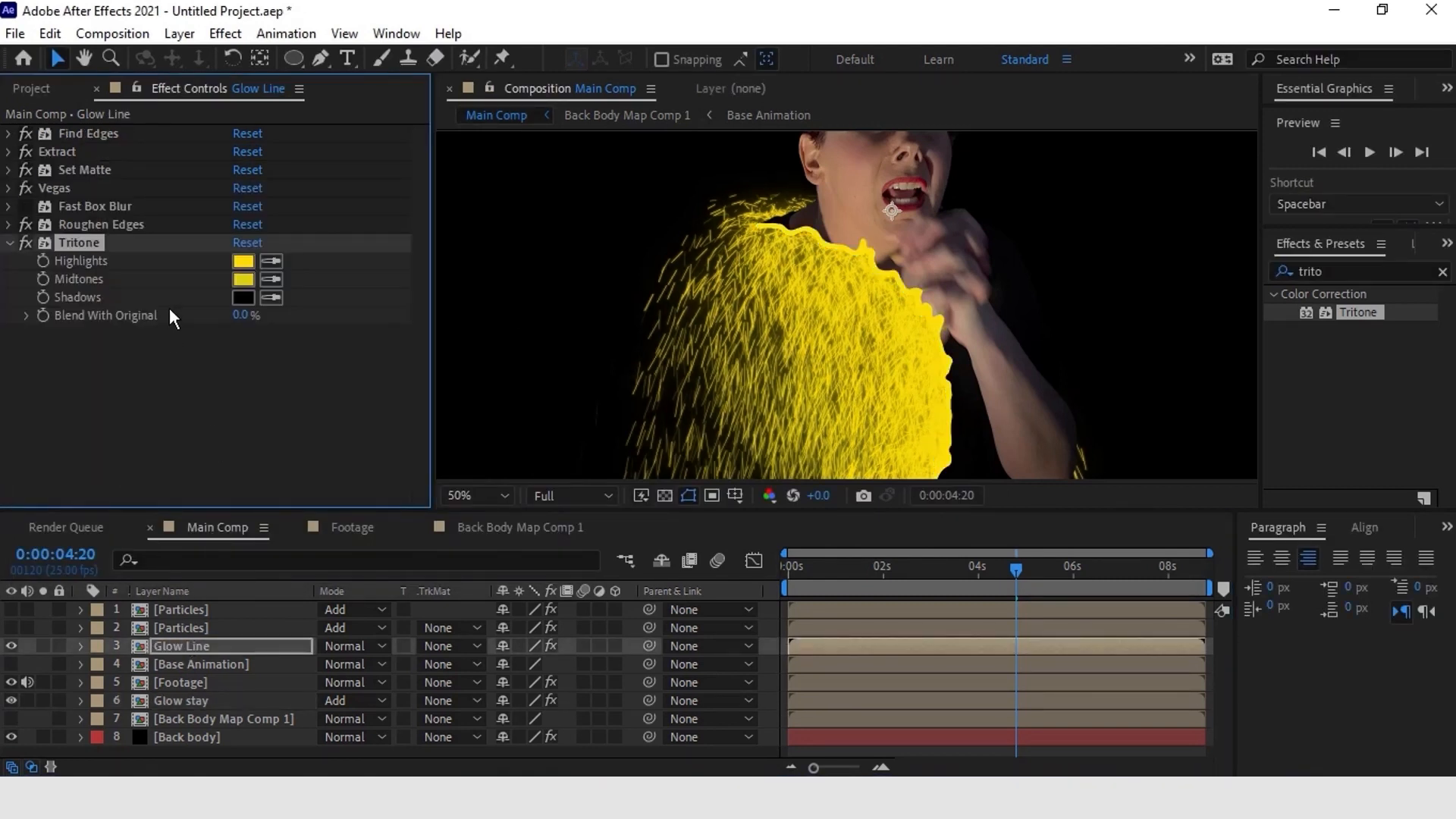
{"action": "left_click", "coordinate": [243, 261]}
{"action": "mouse_move", "coordinate": [273, 297]}
{"action": "left_mouse_down"}
{"action": "mouse_move", "coordinate": [16, 276]}
{"action": "mouse_move", "coordinate": [92, 284]}
{"action": "left_mouse_up"}
{"action": "mouse_move", "coordinate": [186, 308]}
{"action": "left_mouse_down"}
{"action": "mouse_move", "coordinate": [221, 306]}
{"action": "mouse_move", "coordinate": [119, 279]}
{"action": "left_mouse_up"}
{"action": "left_click", "coordinate": [496, 301]}
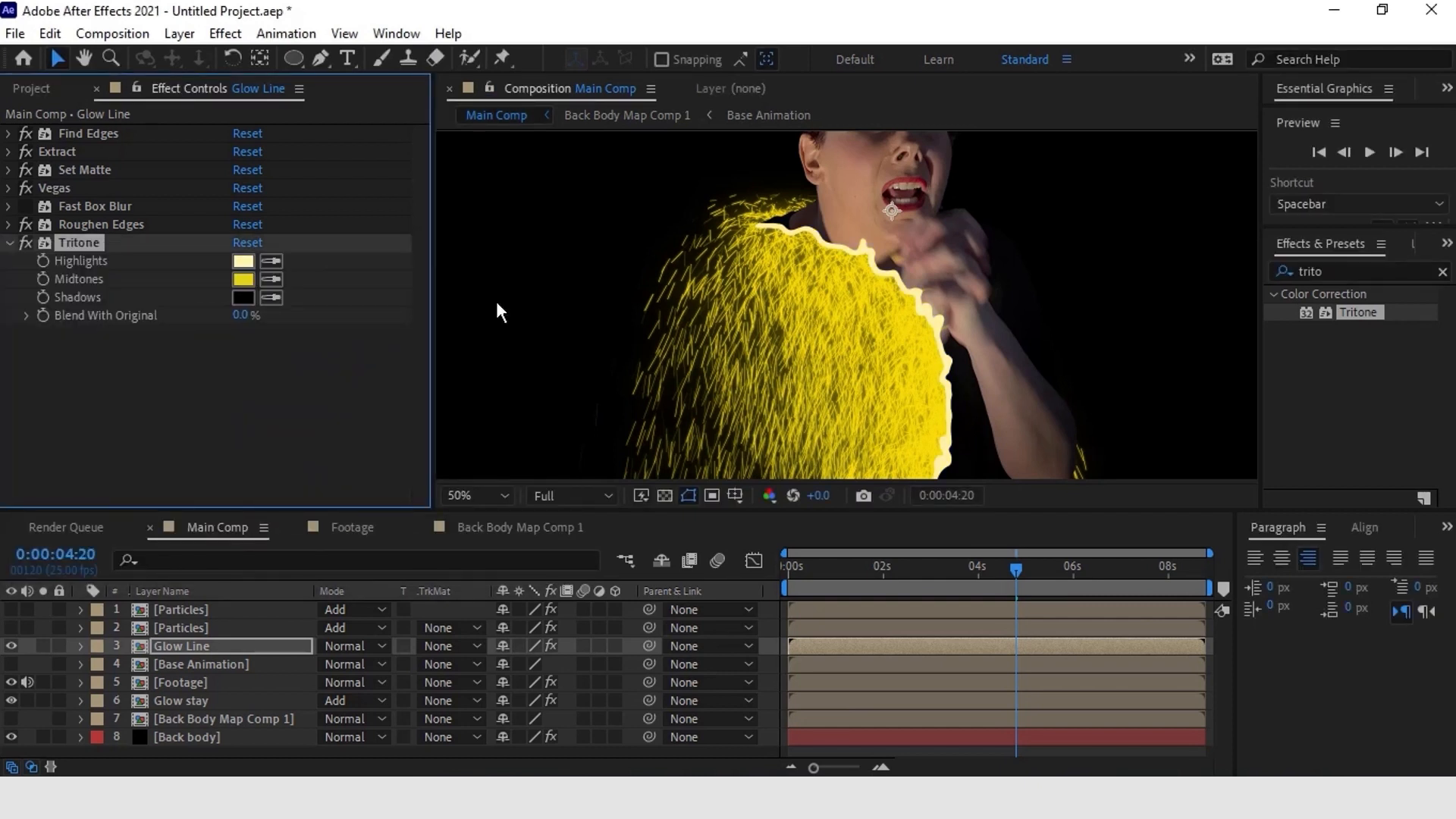
Step: Set the Longevity of Glow stay's CC Particle Systems II effect to 8 seconds
{"action": "left_click", "coordinate": [207, 702]}
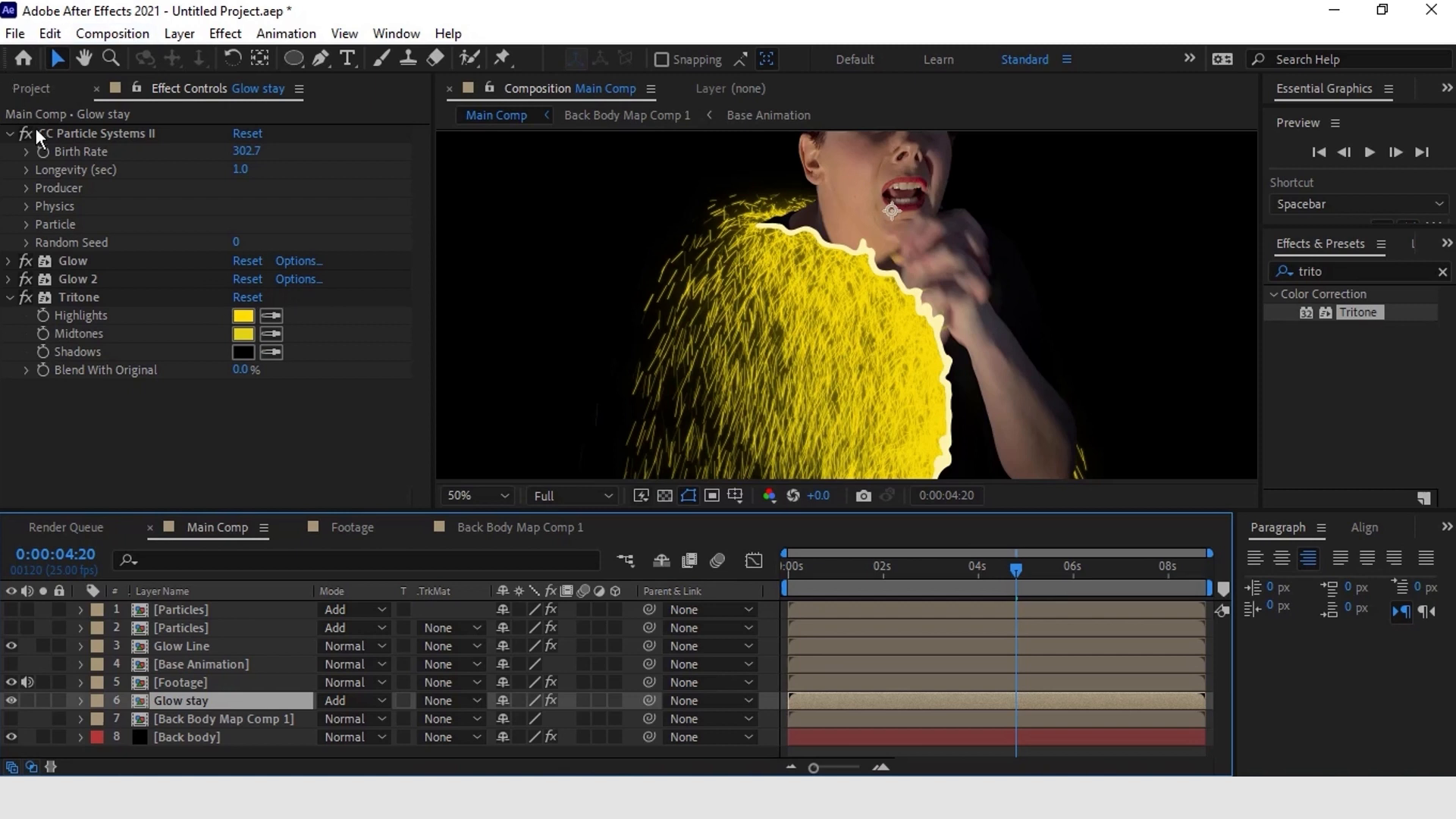
{"action": "left_click", "coordinate": [245, 175]}
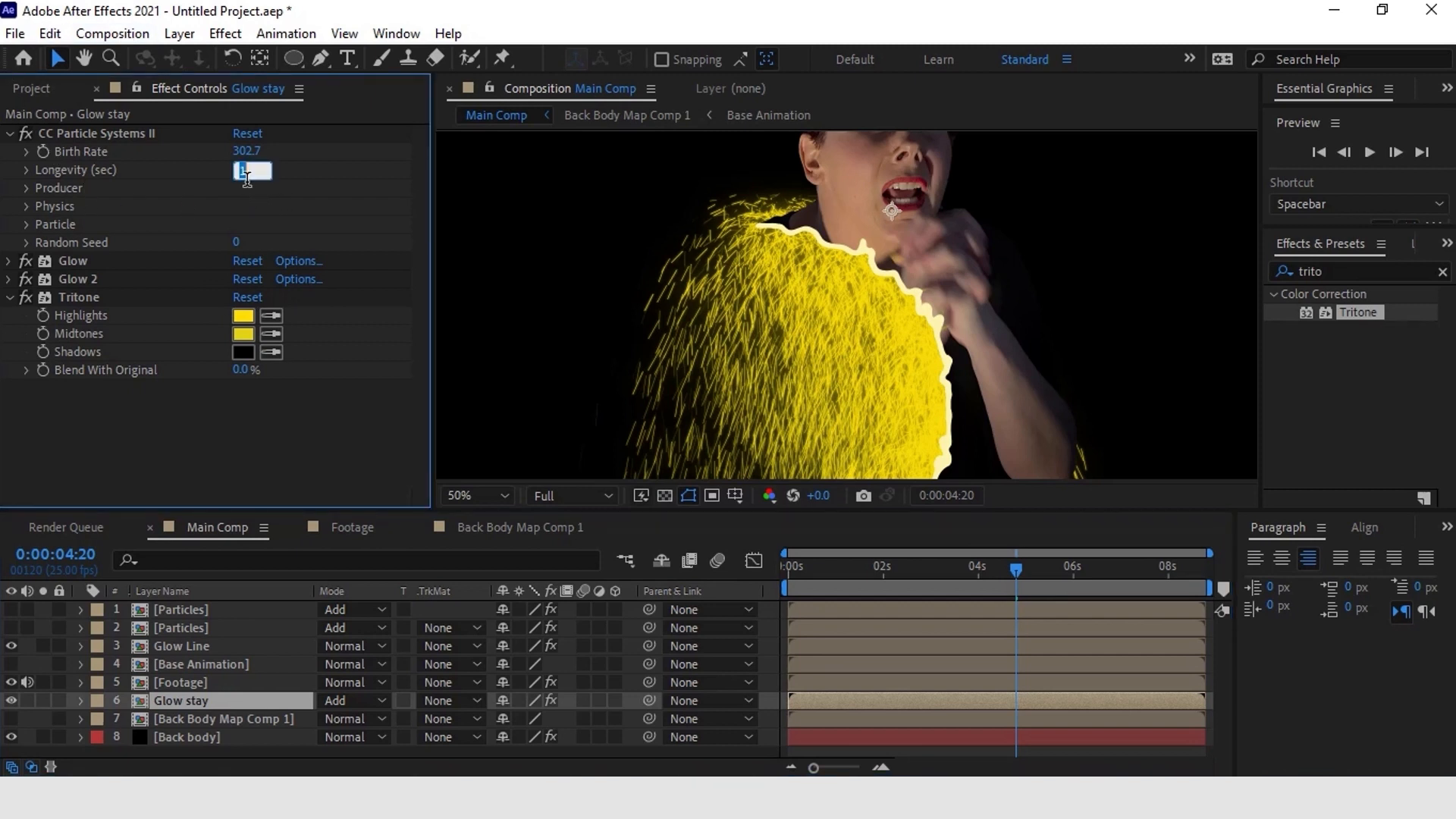
{"action": "type", "text": "8"}
{"action": "key", "text": "Return"}
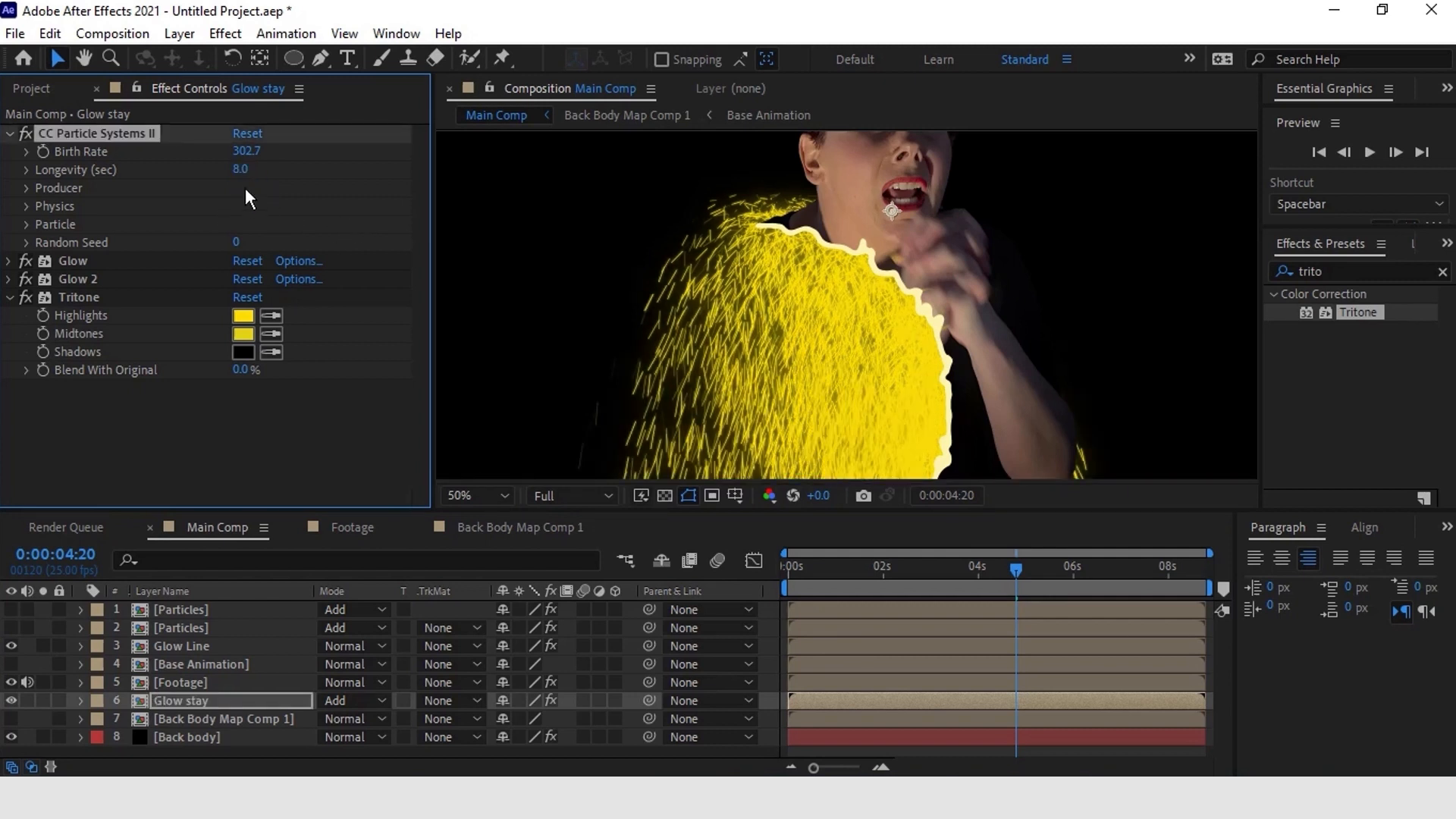
Step: Pre-compose the Glow stay layer and paste a copy of the Footage layer into the new composition
{"action": "left_click", "coordinate": [198, 682]}
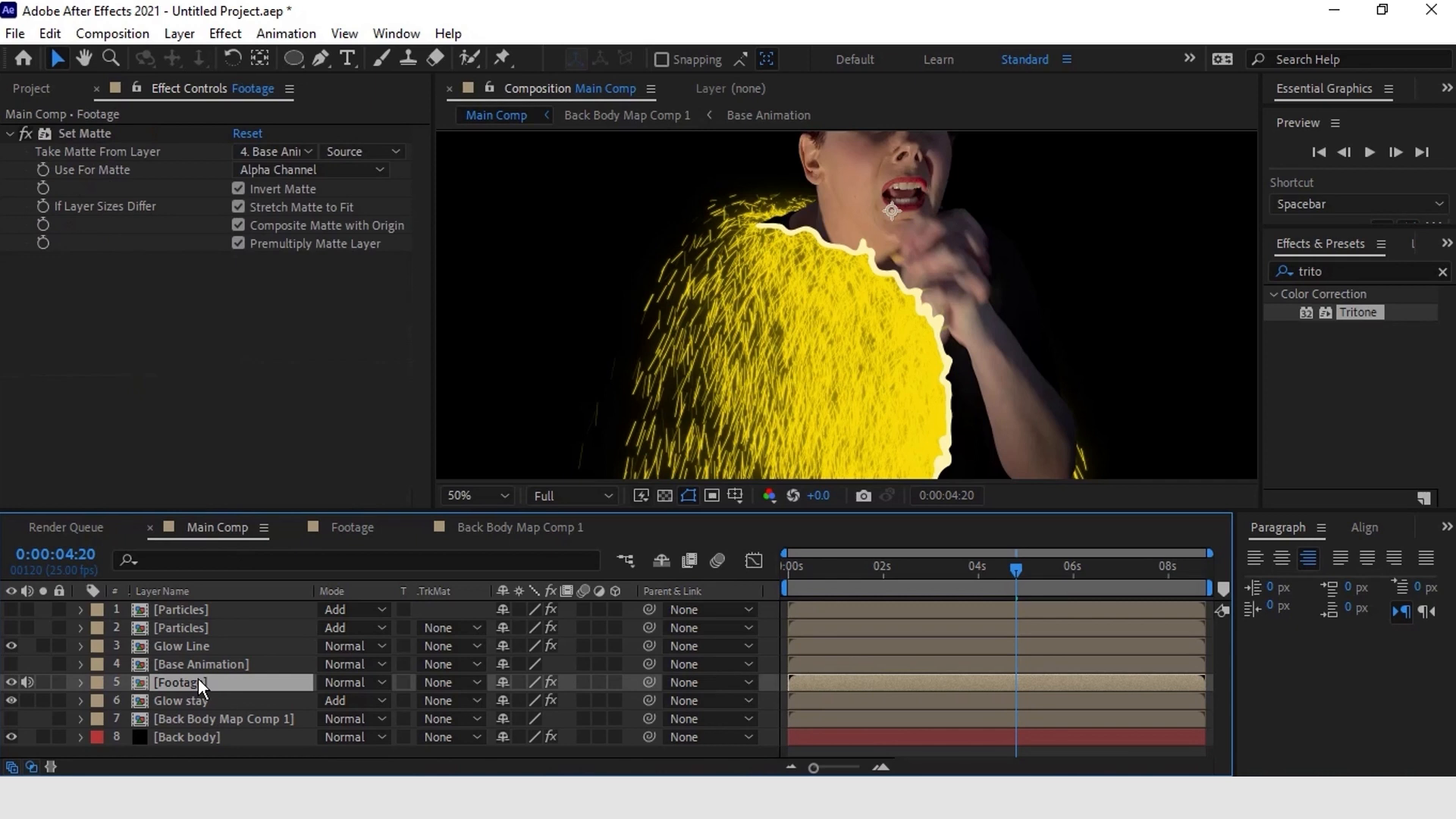
{"action": "right_click", "coordinate": [194, 698]}
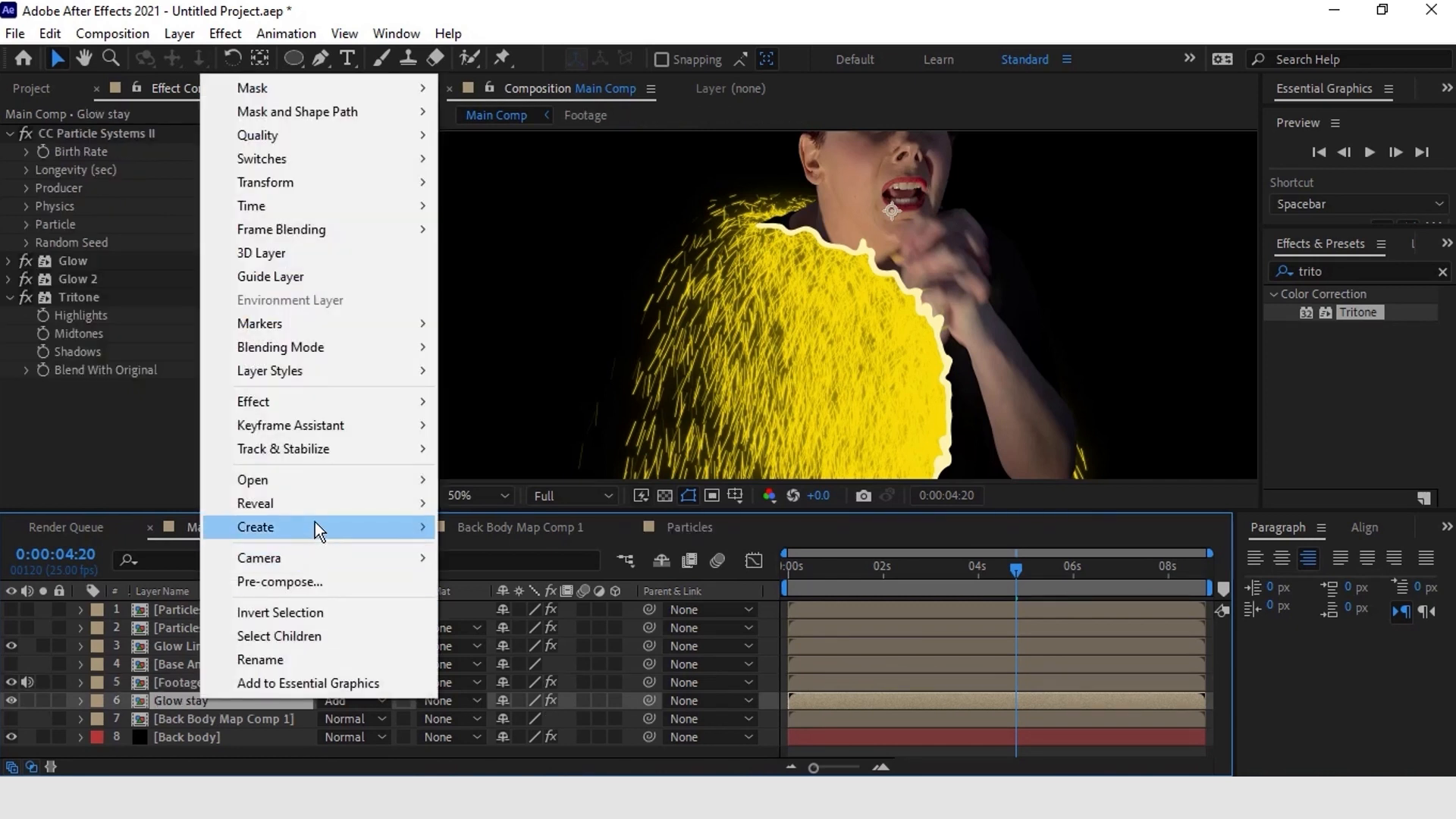
{"action": "left_click", "coordinate": [288, 581]}
{"action": "left_click", "coordinate": [766, 545]}
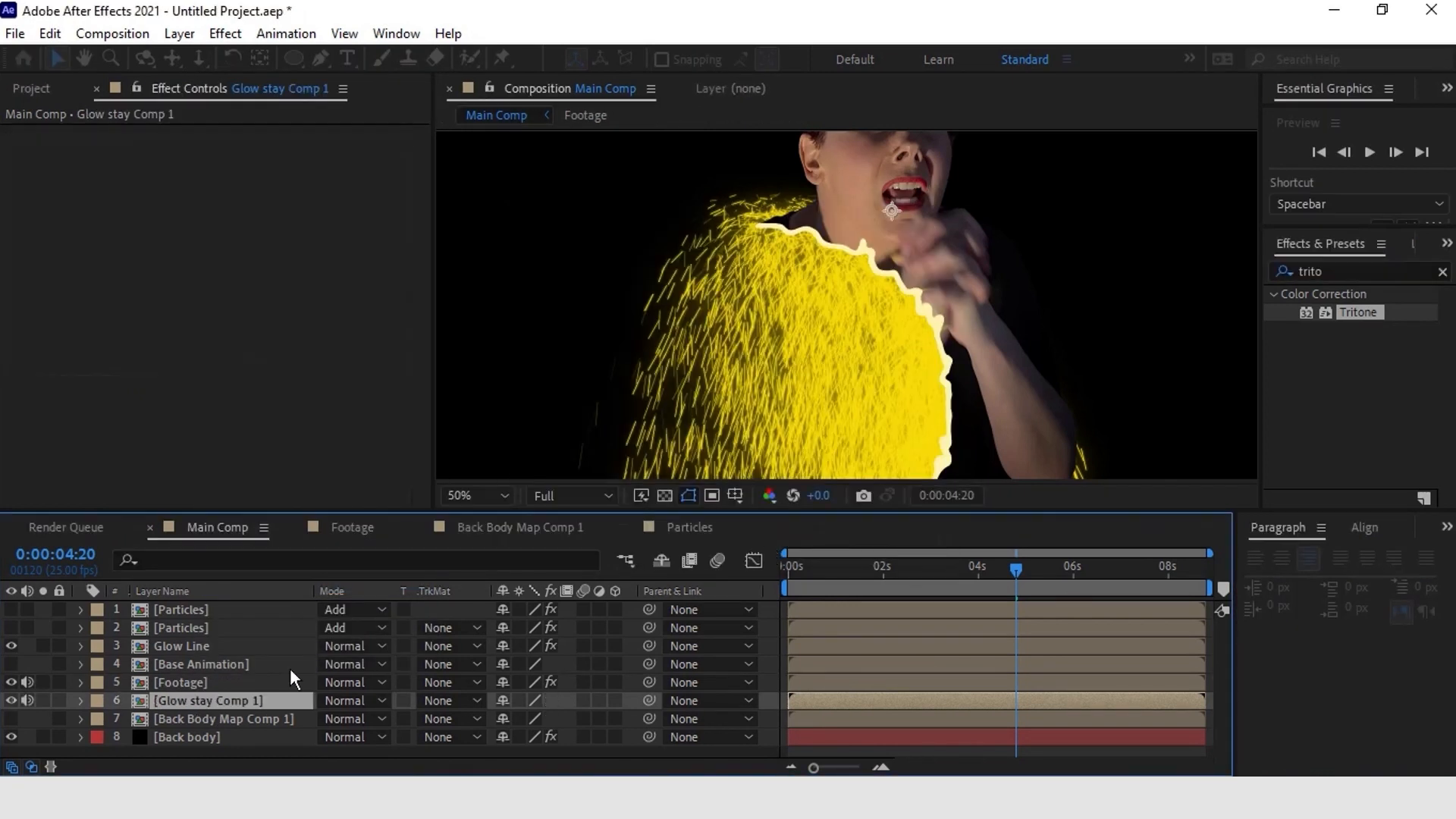
{"action": "double_click", "coordinate": [190, 697]}
{"action": "key", "text": "ctrl+v"}
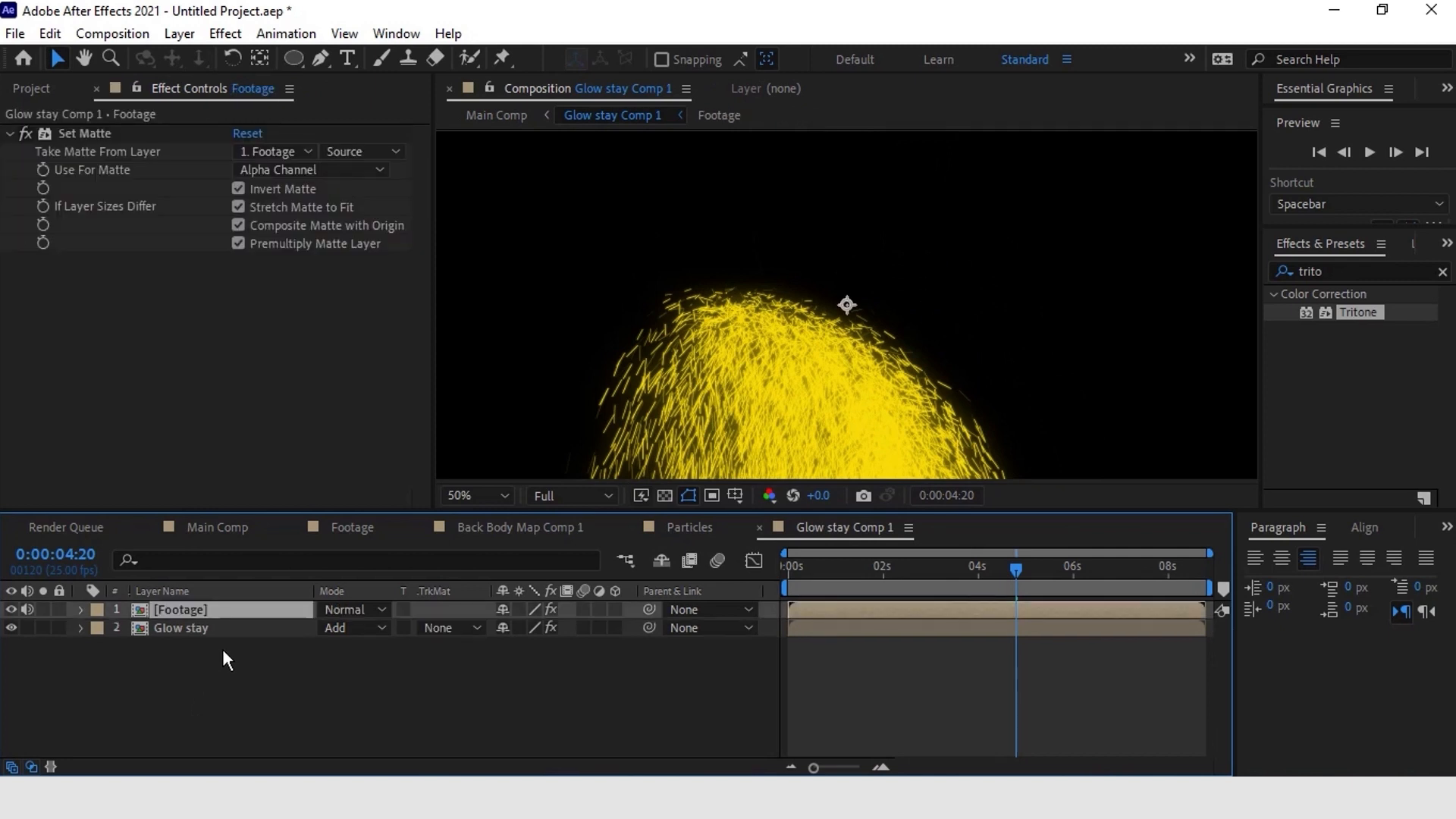
Step: Move the pasted Footage copy below Glow stay, hide it and remove its Set Matte effect
{"action": "key", "text": "ctrl+["}
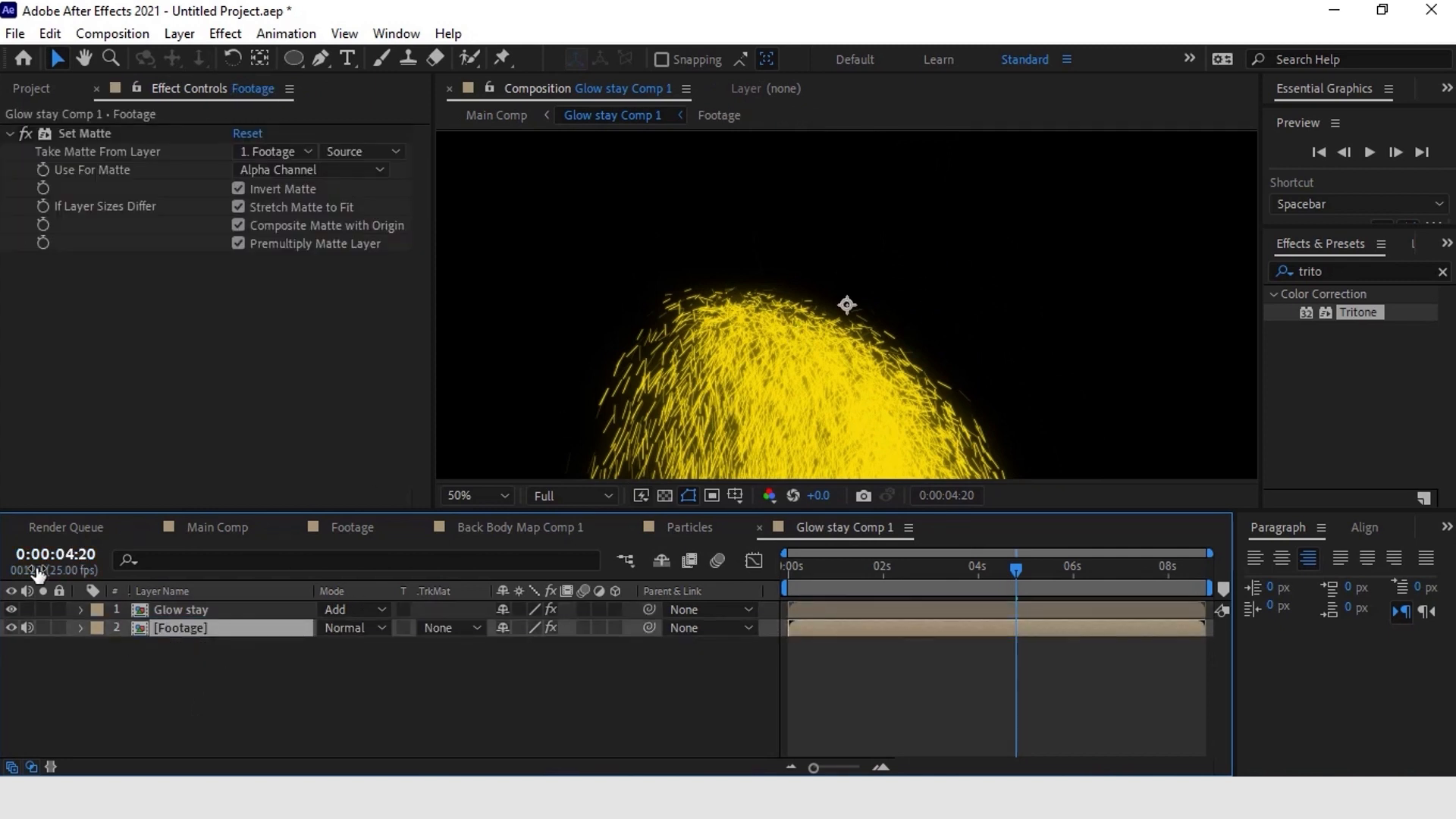
{"action": "left_click", "coordinate": [10, 629]}
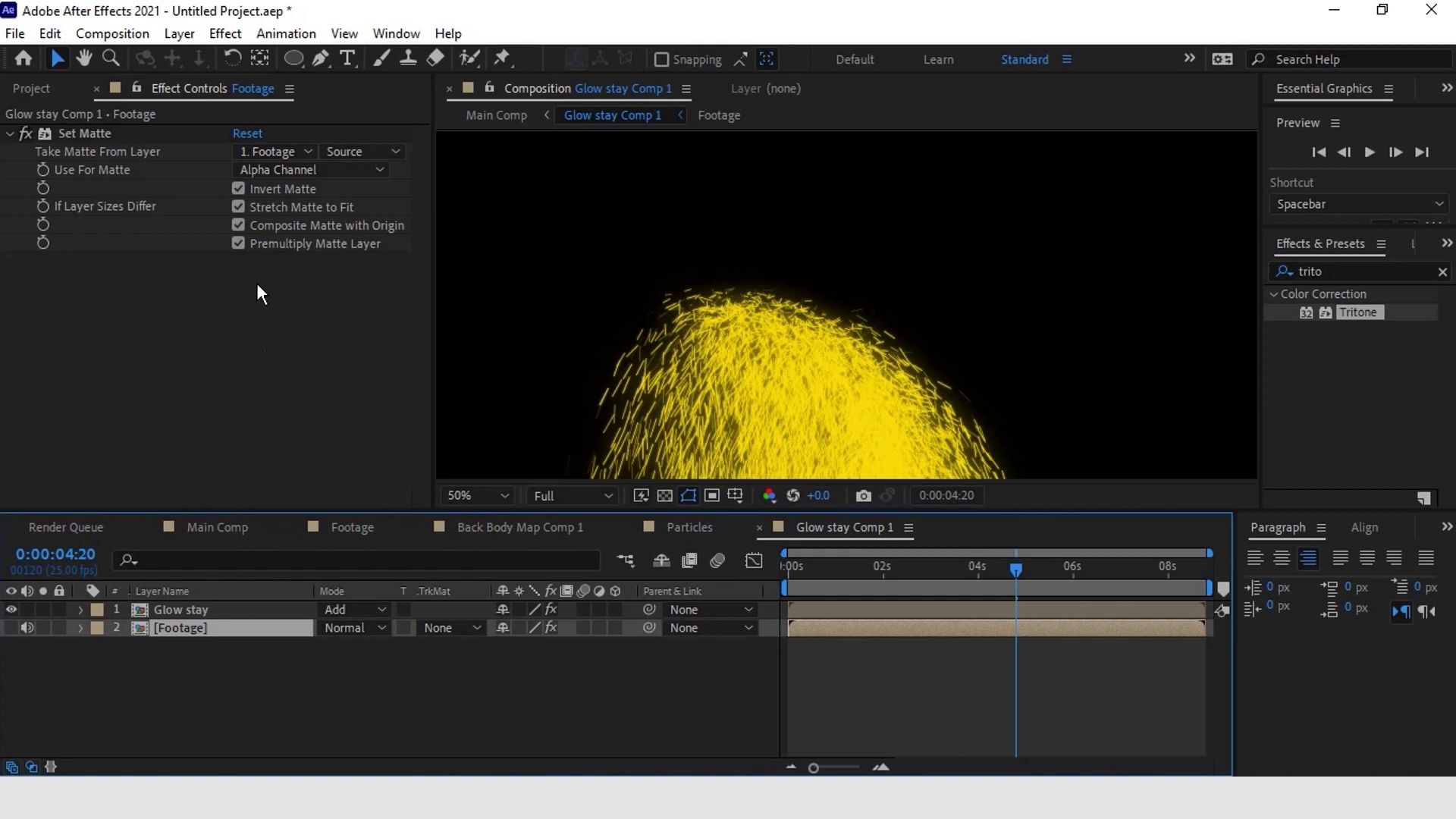
{"action": "left_click", "coordinate": [104, 138]}
{"action": "key", "text": "Delete"}
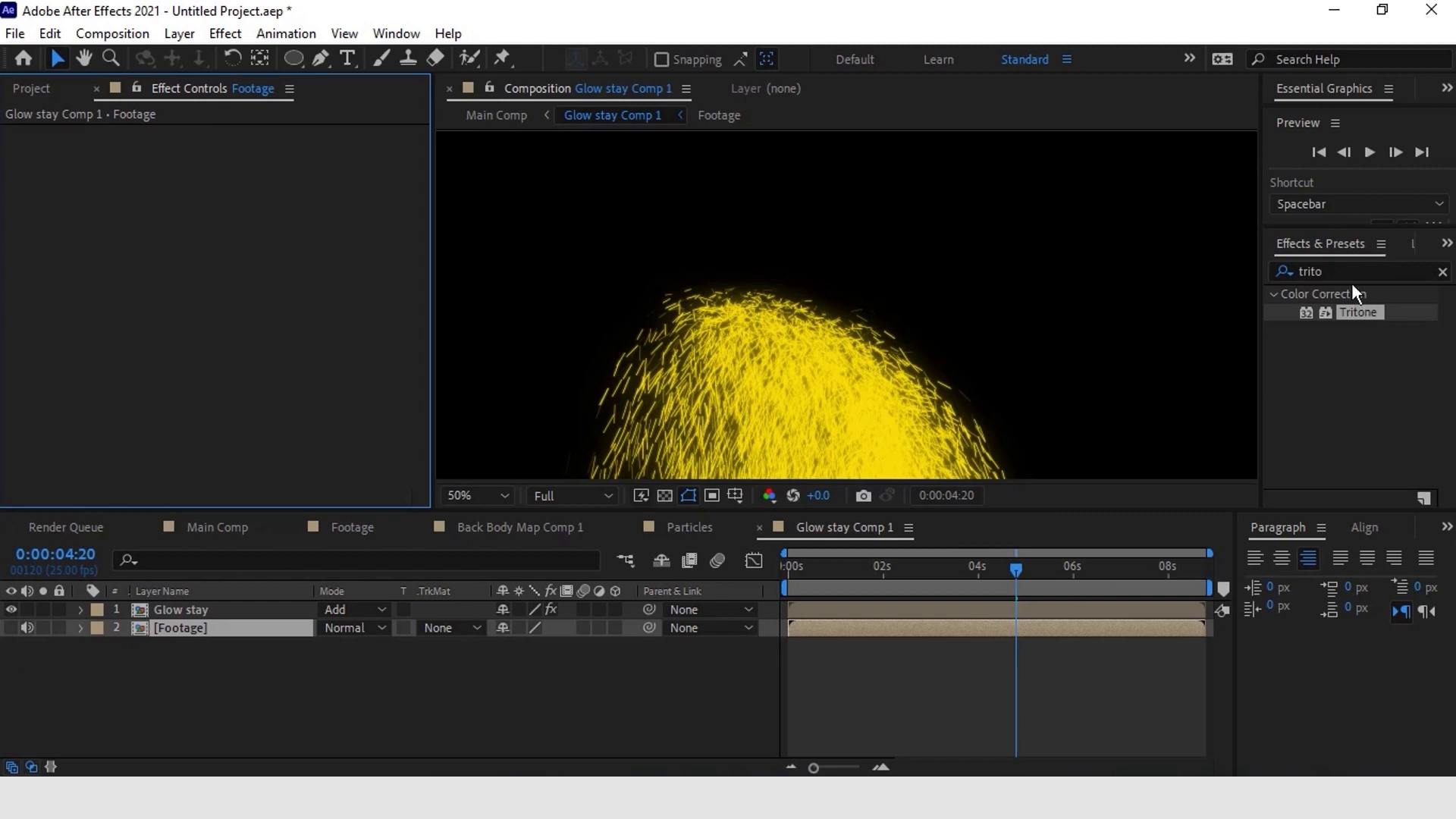
Step: Apply Set Matte to the Glow stay layer with Footage as the matte layer and preview the animation
{"action": "double_click", "coordinate": [1331, 271]}
{"action": "type", "text": "se"}
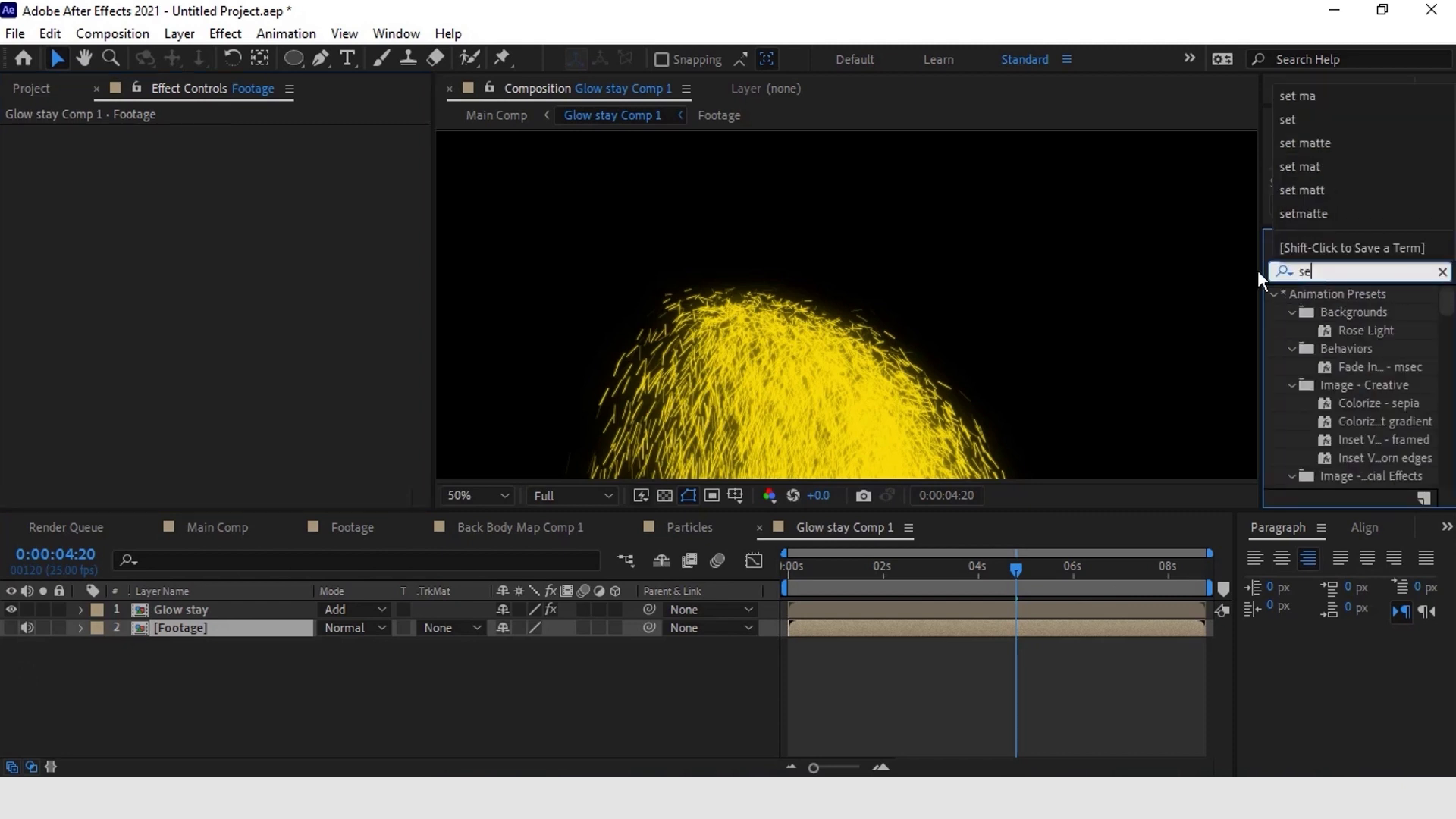
{"action": "type", "text": "t"}
{"action": "left_click_drag", "start_coordinate": [1373, 458], "coordinate": [203, 611]}
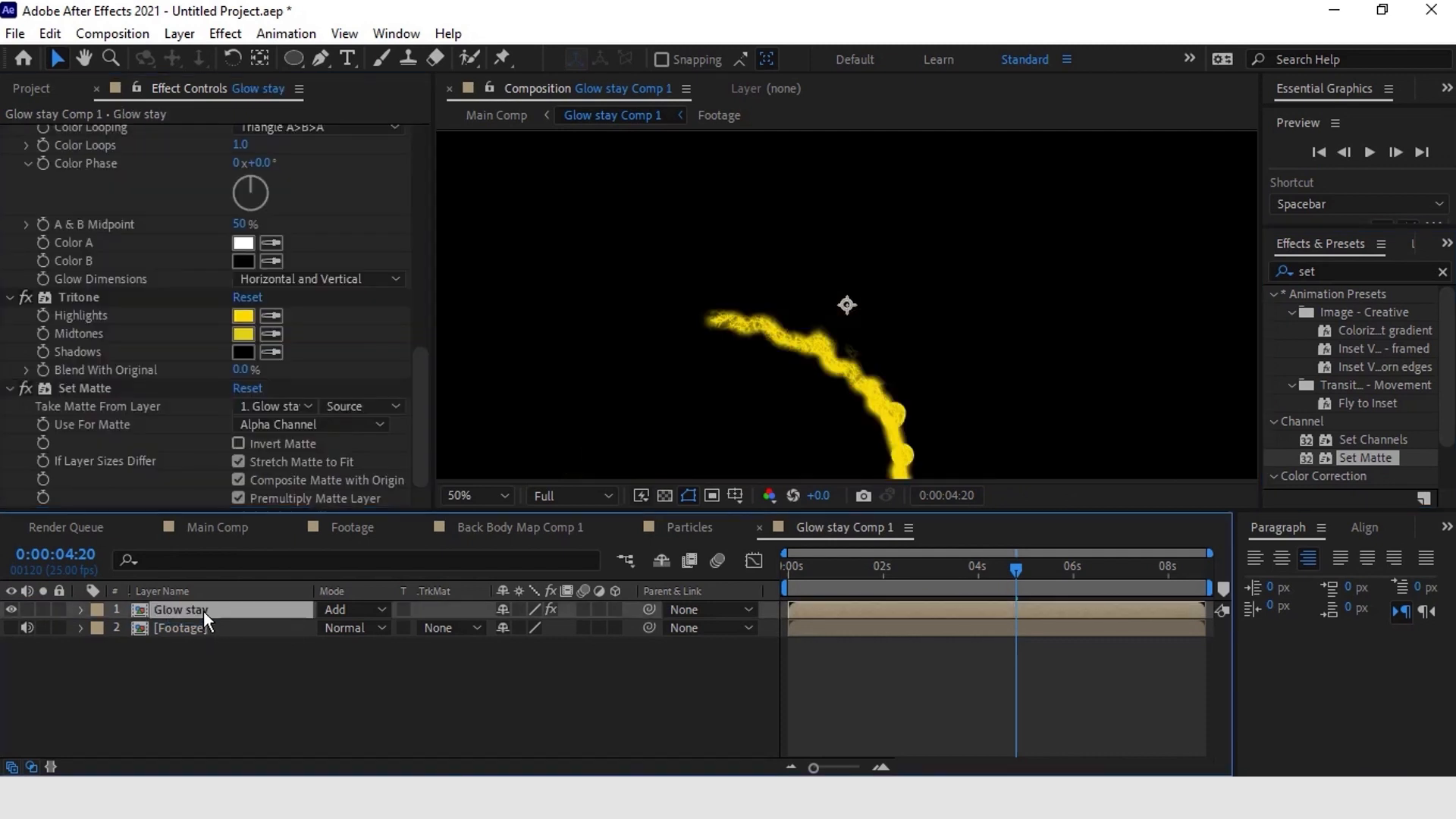
{"action": "left_click", "coordinate": [283, 411]}
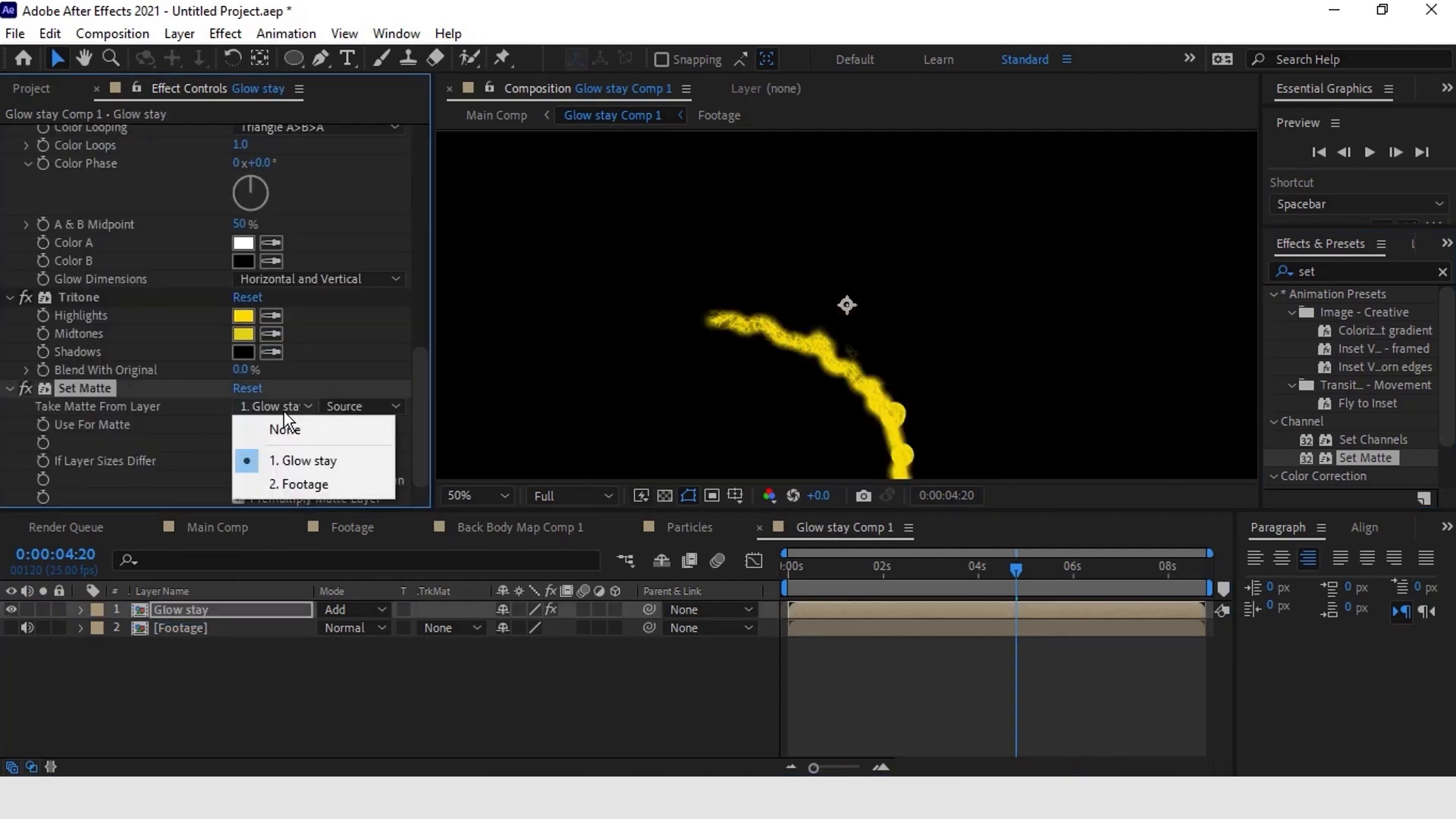
{"action": "left_click", "coordinate": [290, 487]}
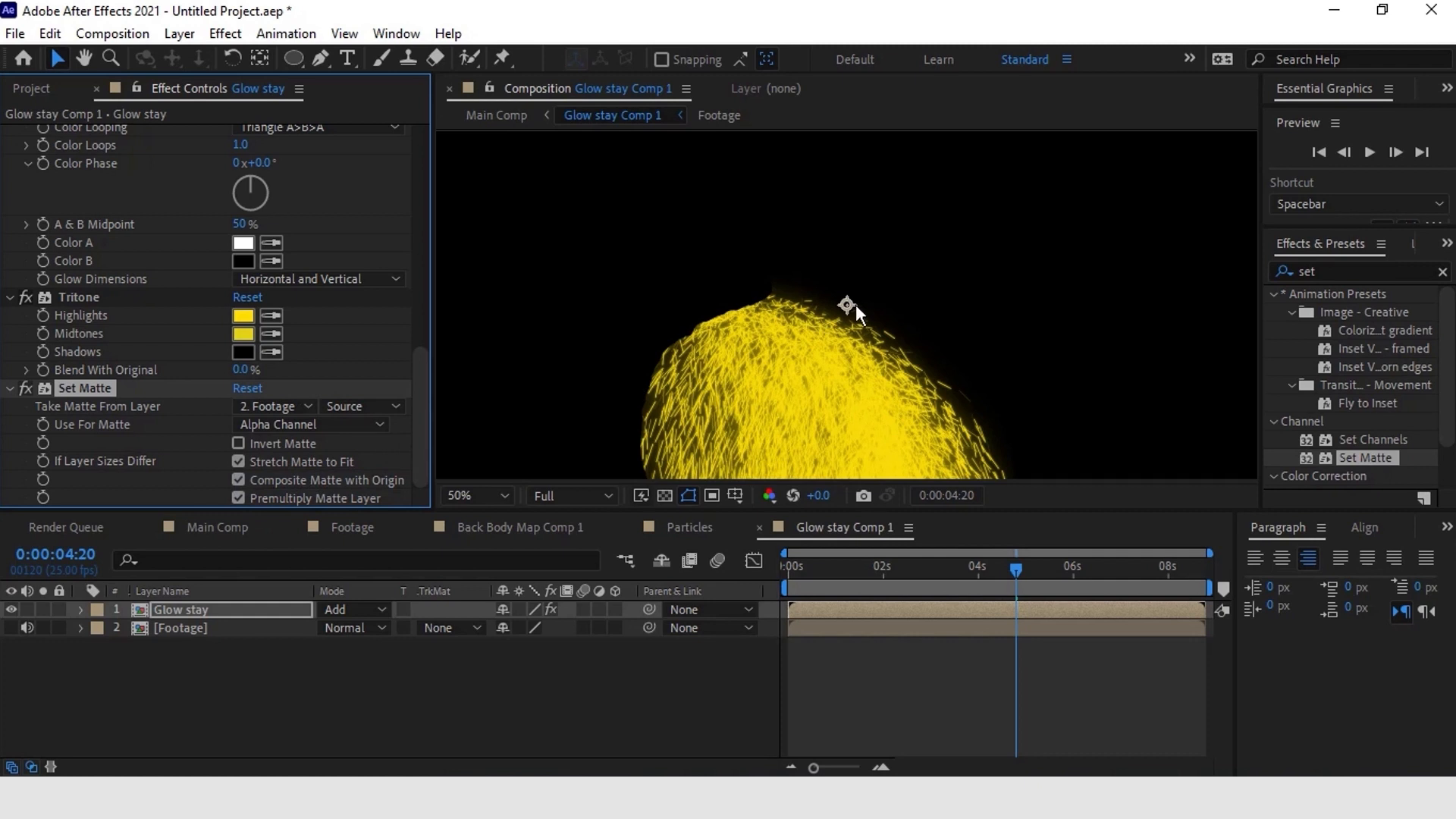
{"action": "scroll", "coordinate": [854, 308], "scroll_direction": "down", "scroll_amount": 2}
{"action": "key", "text": "space"}
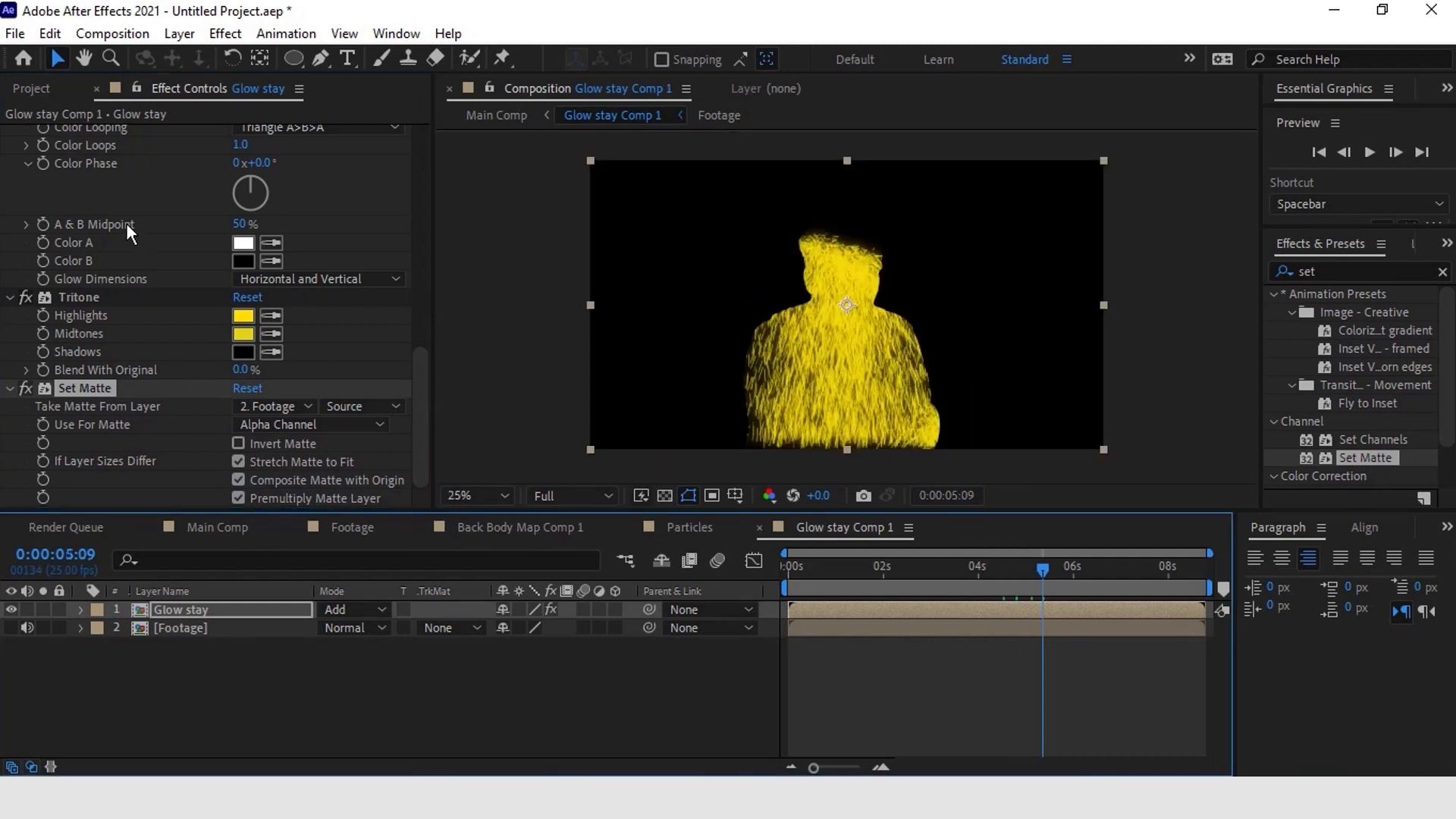
Step: In Glow stay's particle Physics, set Velocity to 3, Inherit Velocity to 45% and Gravity to 0
{"action": "scroll", "coordinate": [126, 223], "scroll_direction": "up", "scroll_amount": 6}
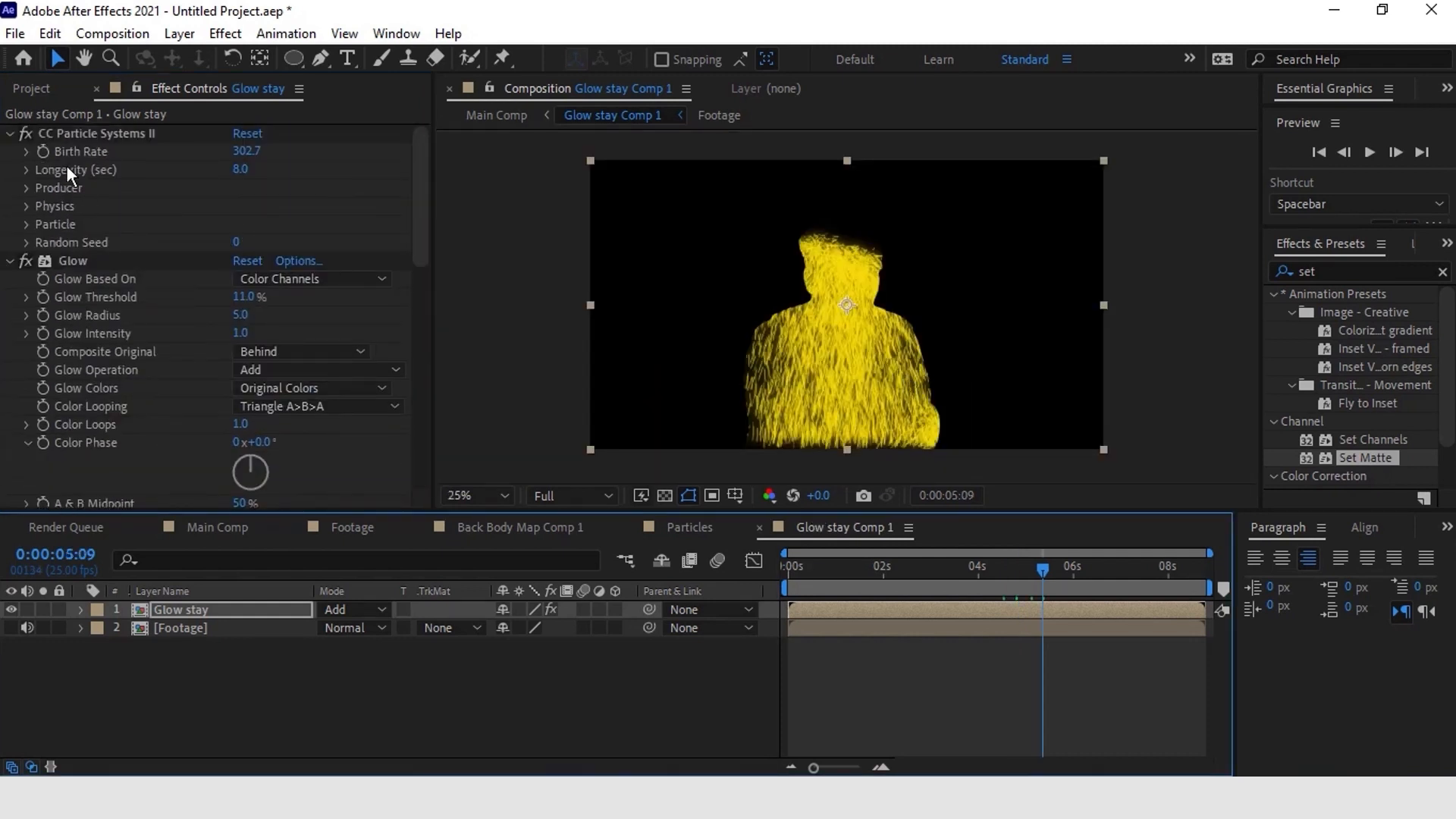
{"action": "left_click", "coordinate": [26, 206]}
{"action": "left_click", "coordinate": [241, 243]}
{"action": "type", "text": "3"}
{"action": "key", "text": "Return"}
{"action": "left_click", "coordinate": [251, 261]}
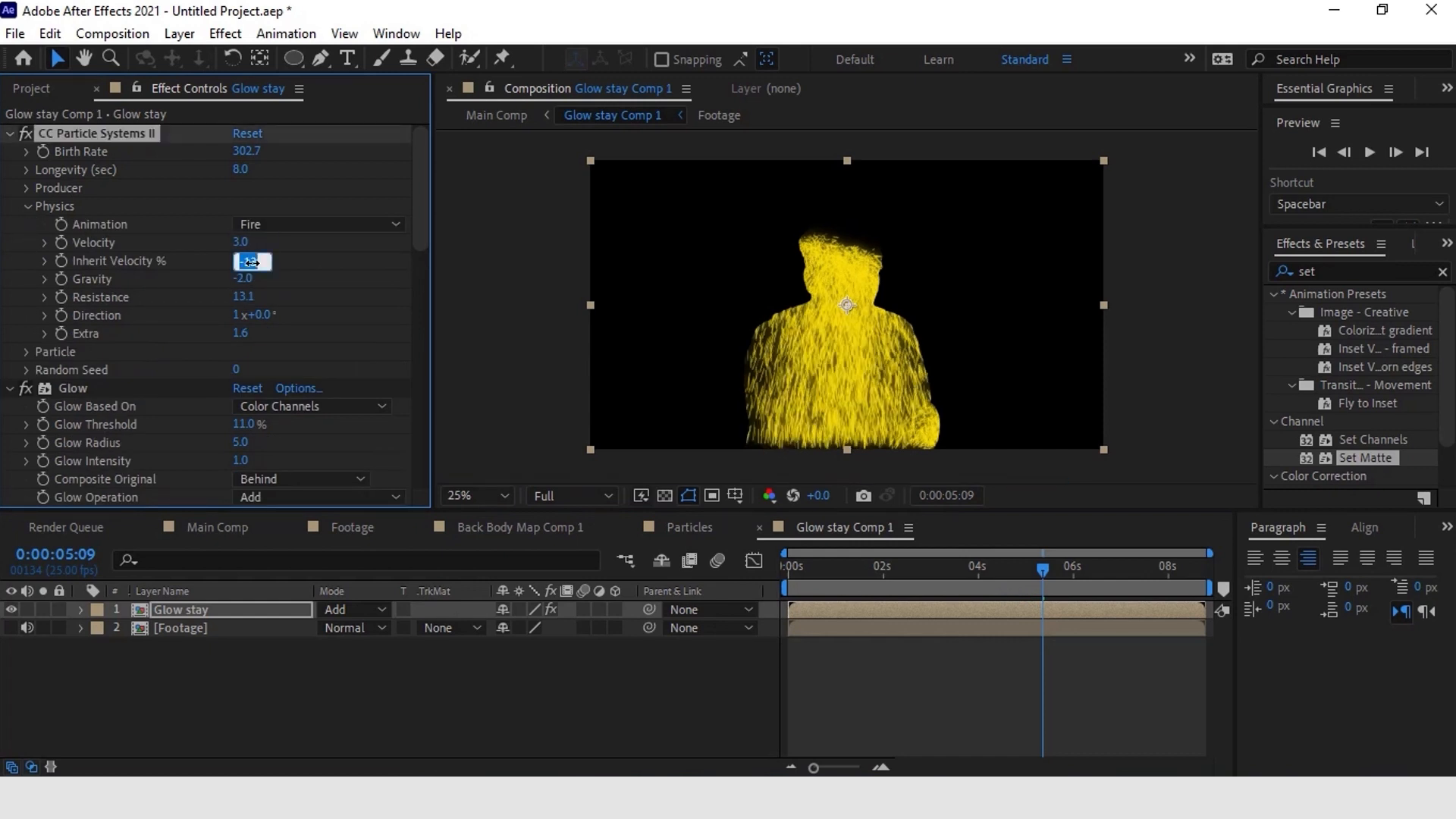
{"action": "type", "text": "45"}
{"action": "left_click", "coordinate": [248, 279]}
{"action": "type", "text": "0"}
{"action": "key", "text": "Return"}
Step: Set the particle Direction of Glow stay to 1x+150° and check the result at another frame
{"action": "left_click", "coordinate": [261, 319]}
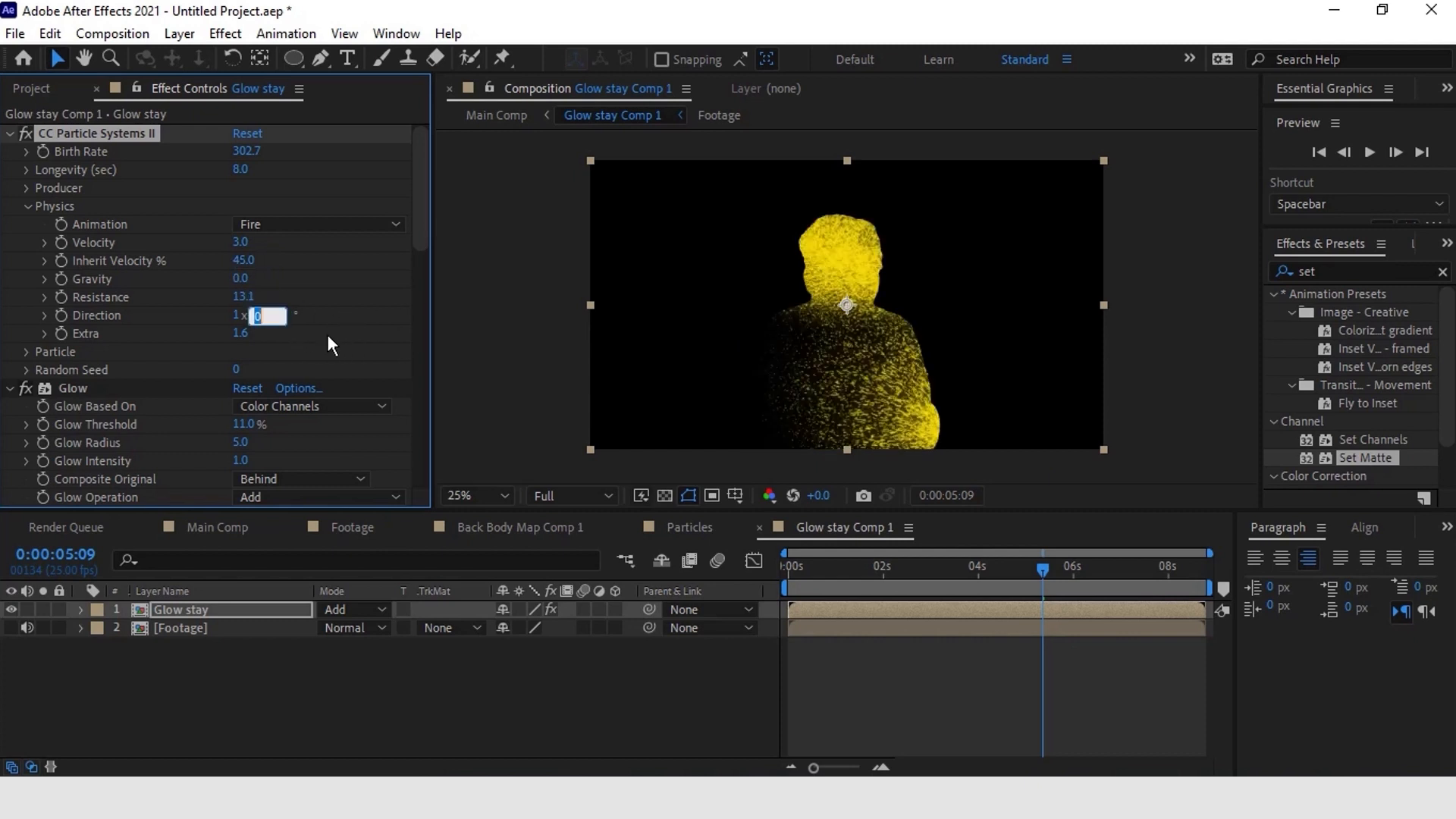
{"action": "type", "text": "150"}
{"action": "key", "text": "Return"}
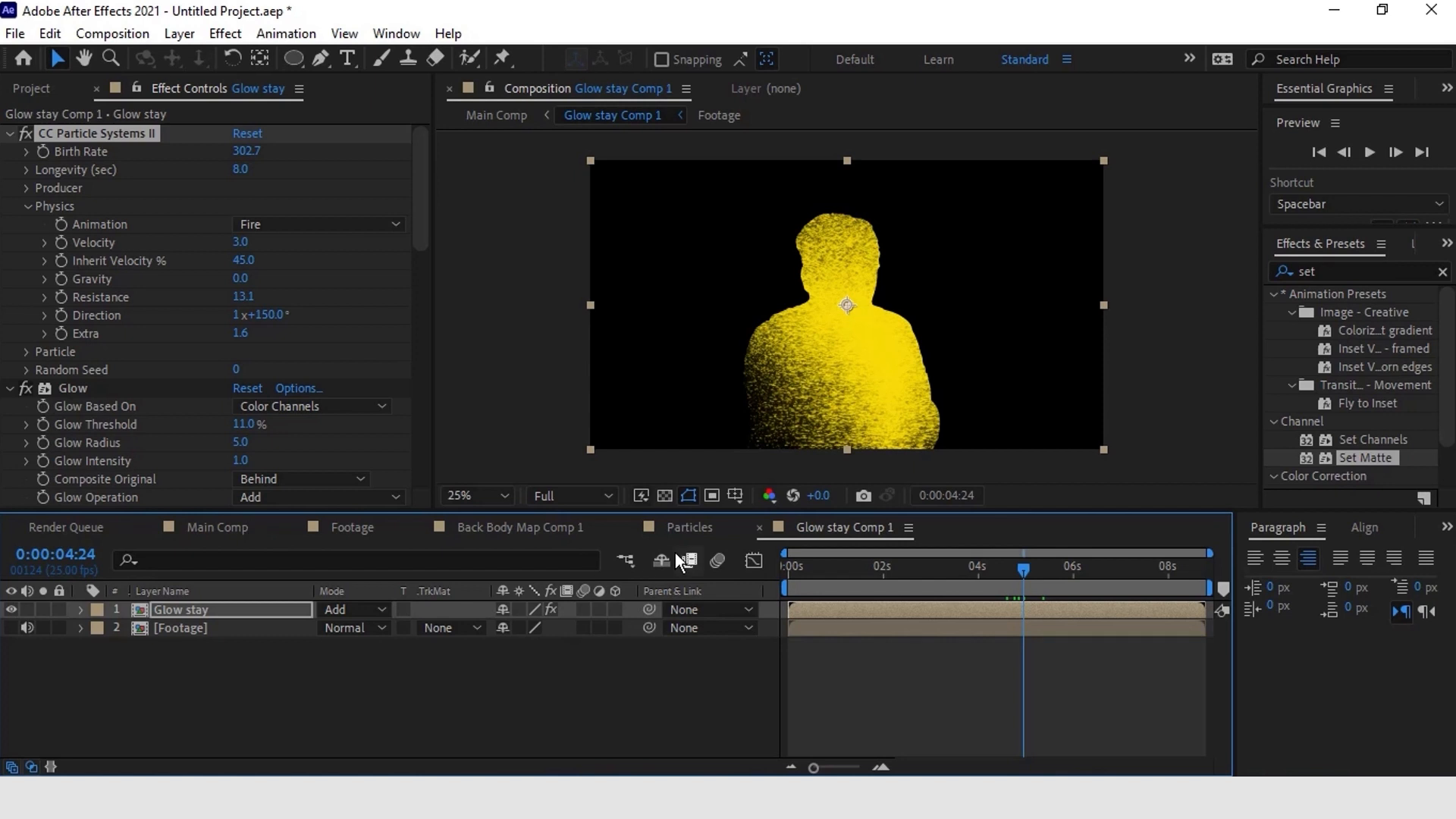
Step: In Main Comp, apply Gaussian Blur to Glow stay Comp 1 with Blurriness 2
{"action": "left_click", "coordinate": [206, 521]}
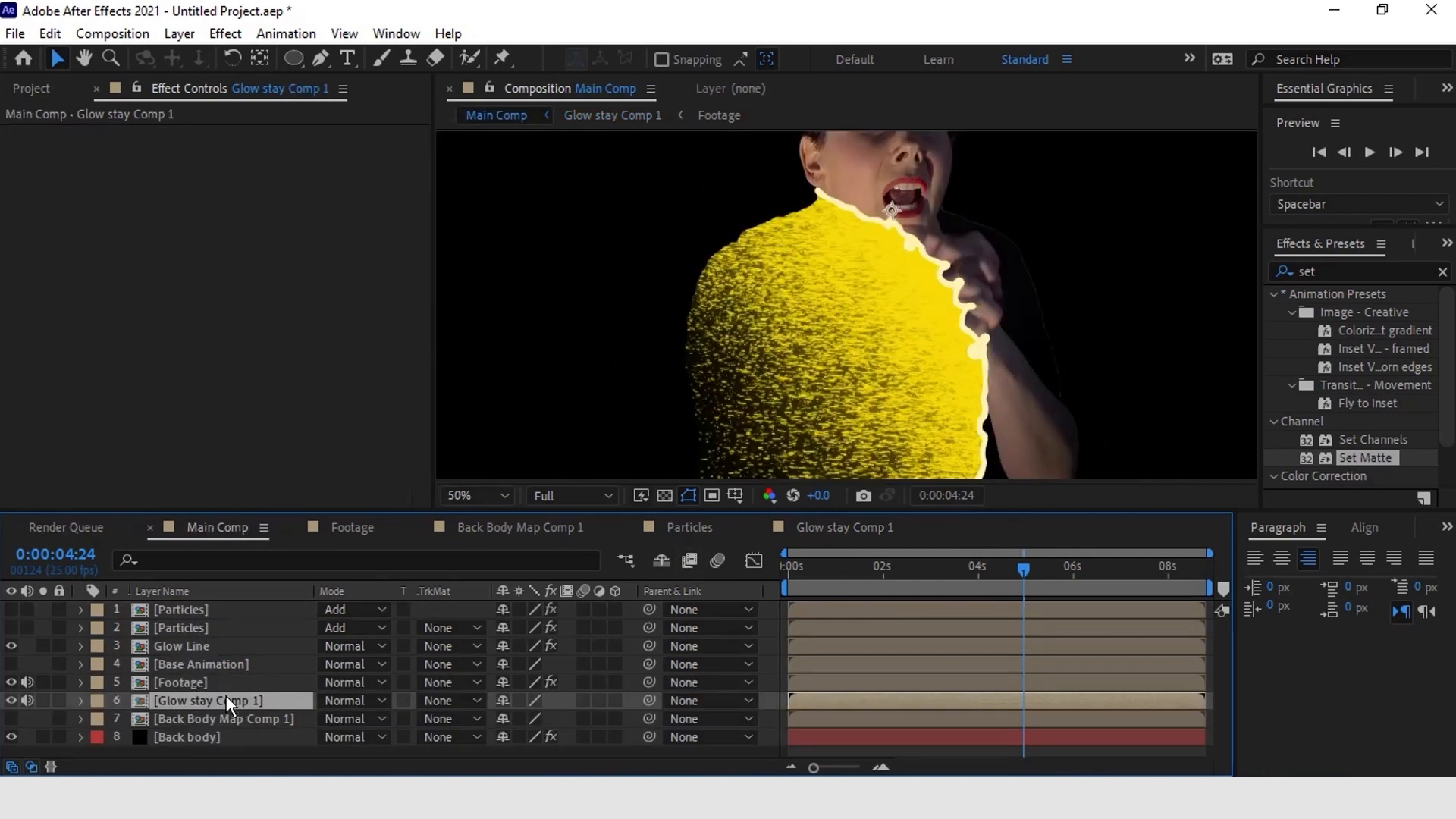
{"action": "left_click", "coordinate": [225, 33]}
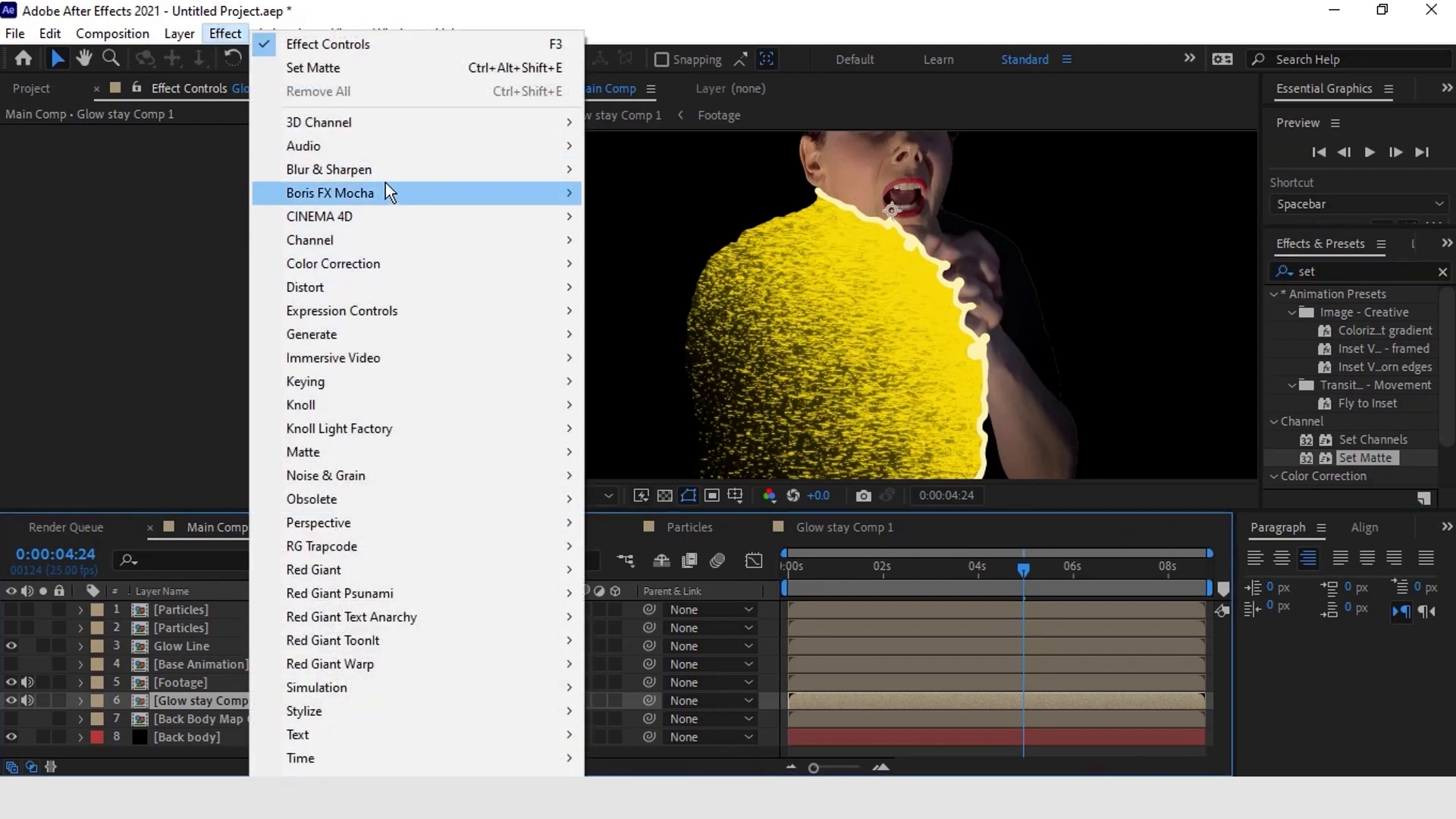
{"action": "mouse_move", "coordinate": [394, 170]}
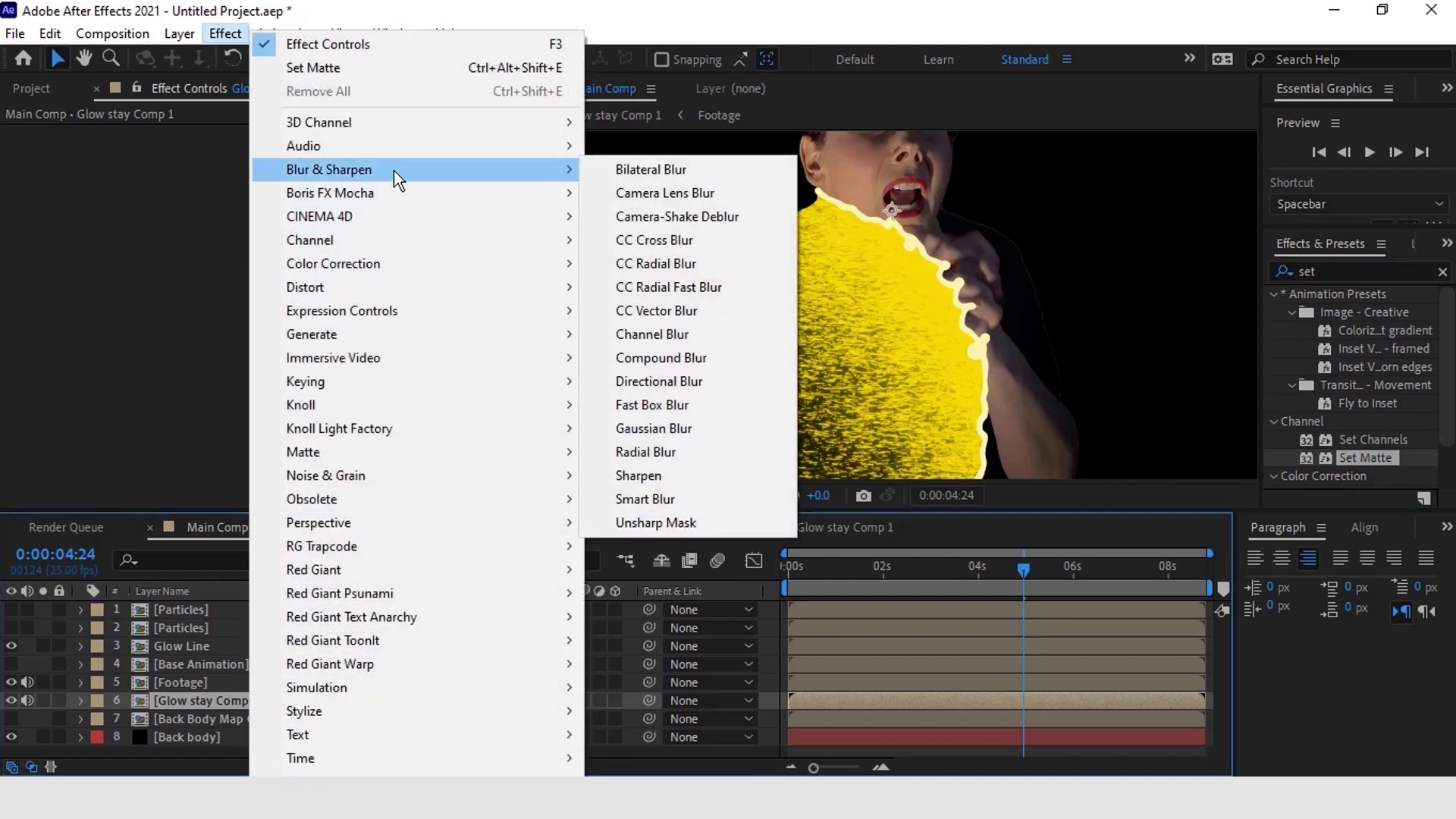
{"action": "left_click", "coordinate": [722, 427]}
{"action": "left_click_drag", "start_coordinate": [240, 151], "coordinate": [316, 141]}
{"action": "left_click", "coordinate": [239, 151]}
{"action": "type", "text": "2"}
{"action": "key", "text": "Return"}
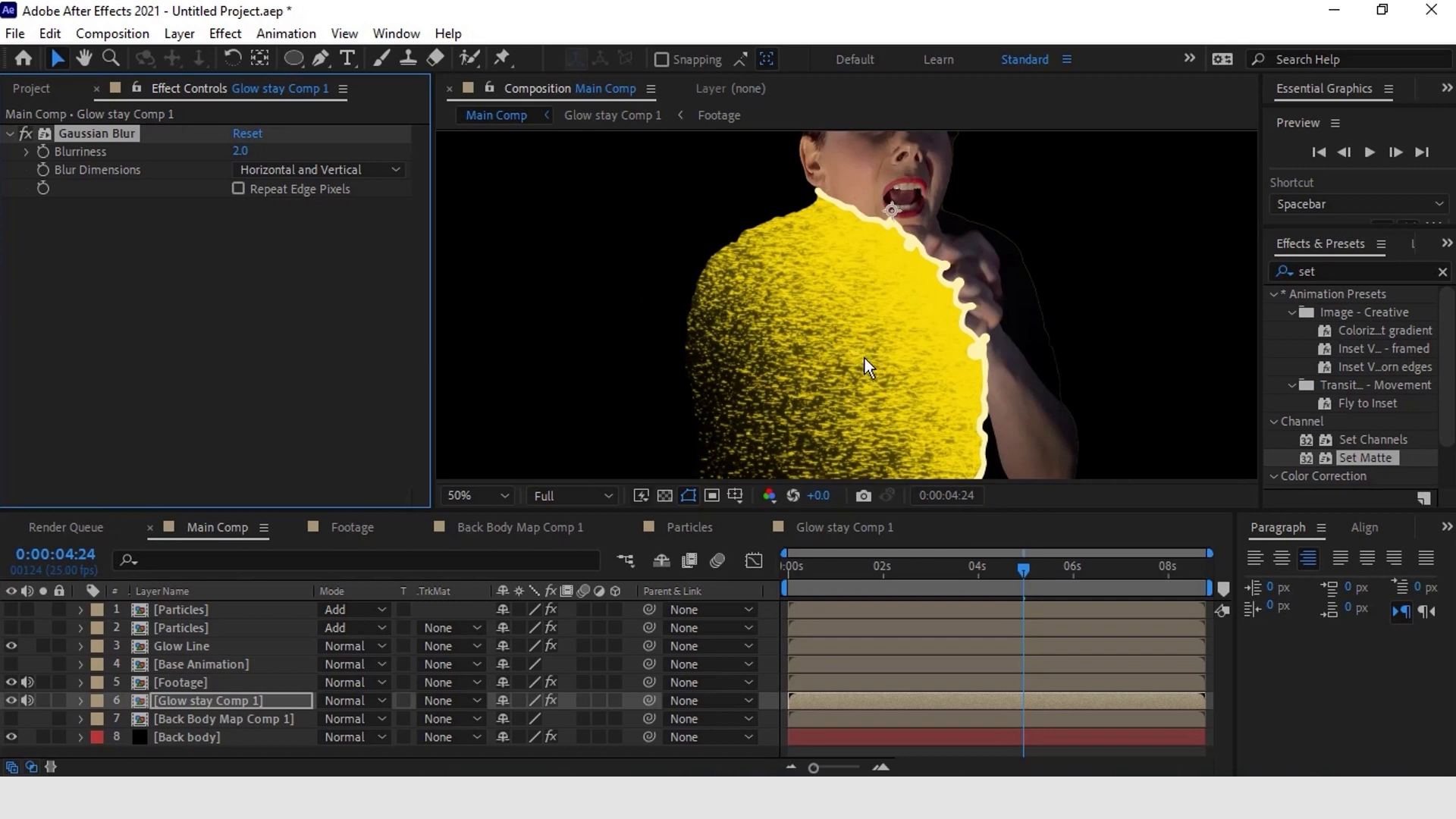
Step: Add a Curves effect to Glow stay Comp 1 and raise both its RGB and Alpha curves well above the diagonal
{"action": "left_click", "coordinate": [1288, 270]}
{"action": "type", "text": "curves"}
{"action": "left_click_drag", "start_coordinate": [1358, 366], "coordinate": [352, 315]}
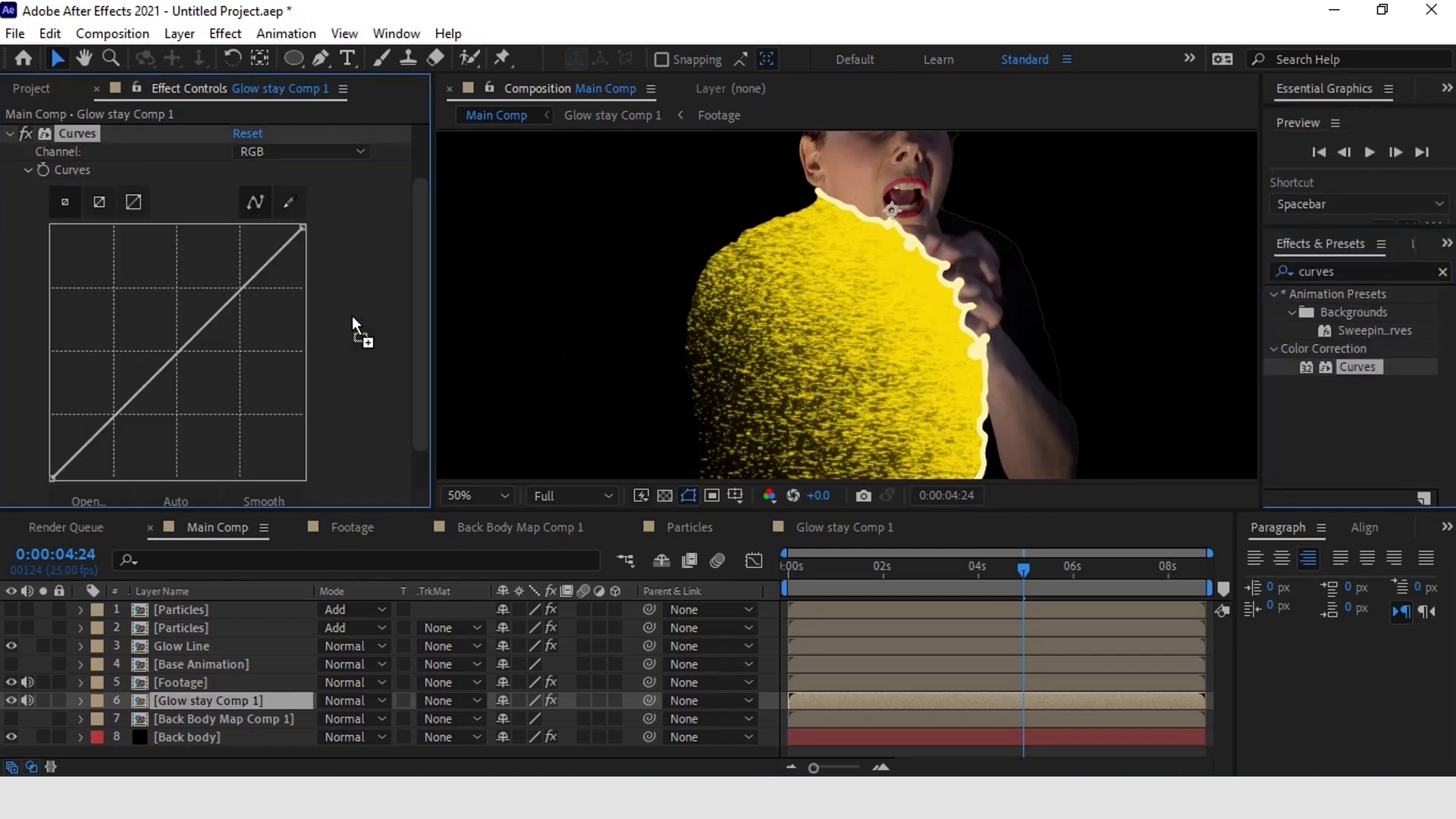
{"action": "left_click_drag", "start_coordinate": [191, 339], "coordinate": [94, 260]}
{"action": "left_click", "coordinate": [302, 152]}
{"action": "left_click", "coordinate": [285, 270]}
{"action": "left_click_drag", "start_coordinate": [199, 331], "coordinate": [170, 317]}
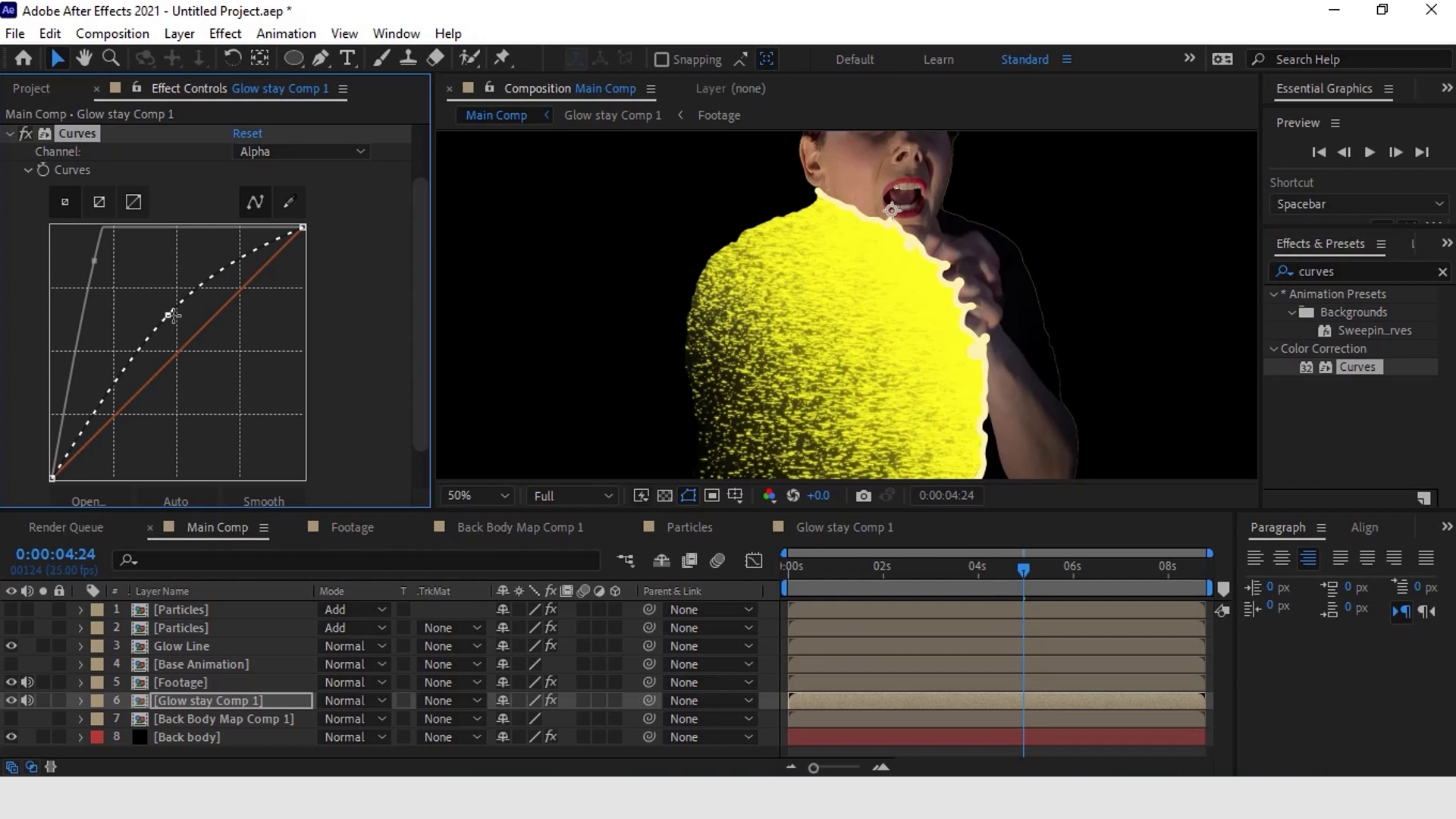
{"action": "left_click_drag", "start_coordinate": [169, 313], "coordinate": [143, 311]}
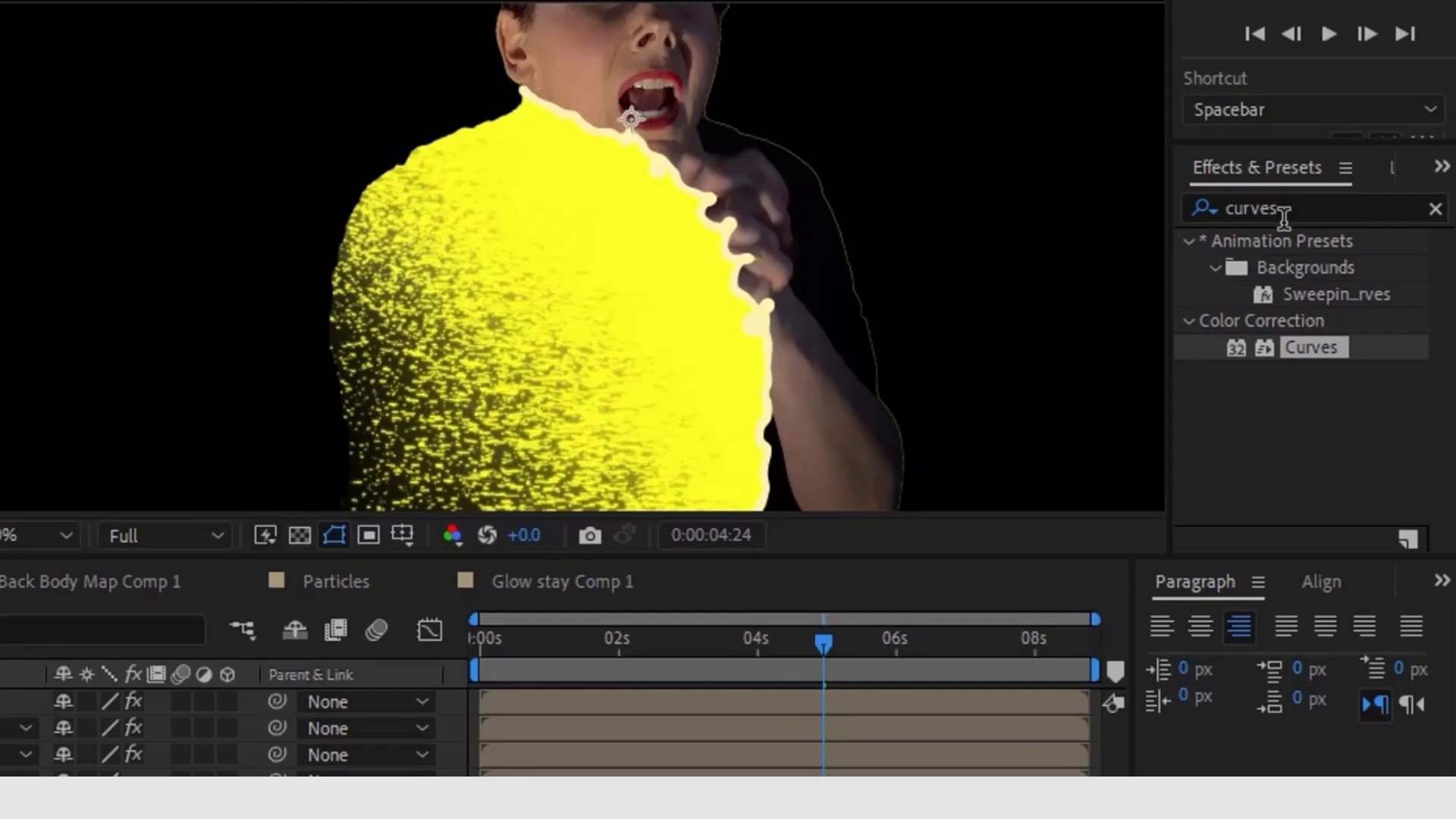
Step: Apply CC Vector Blur after Curves on Glow stay Comp 1, set its Amount to 35 and check nearby frames
{"action": "left_click", "coordinate": [1314, 213]}
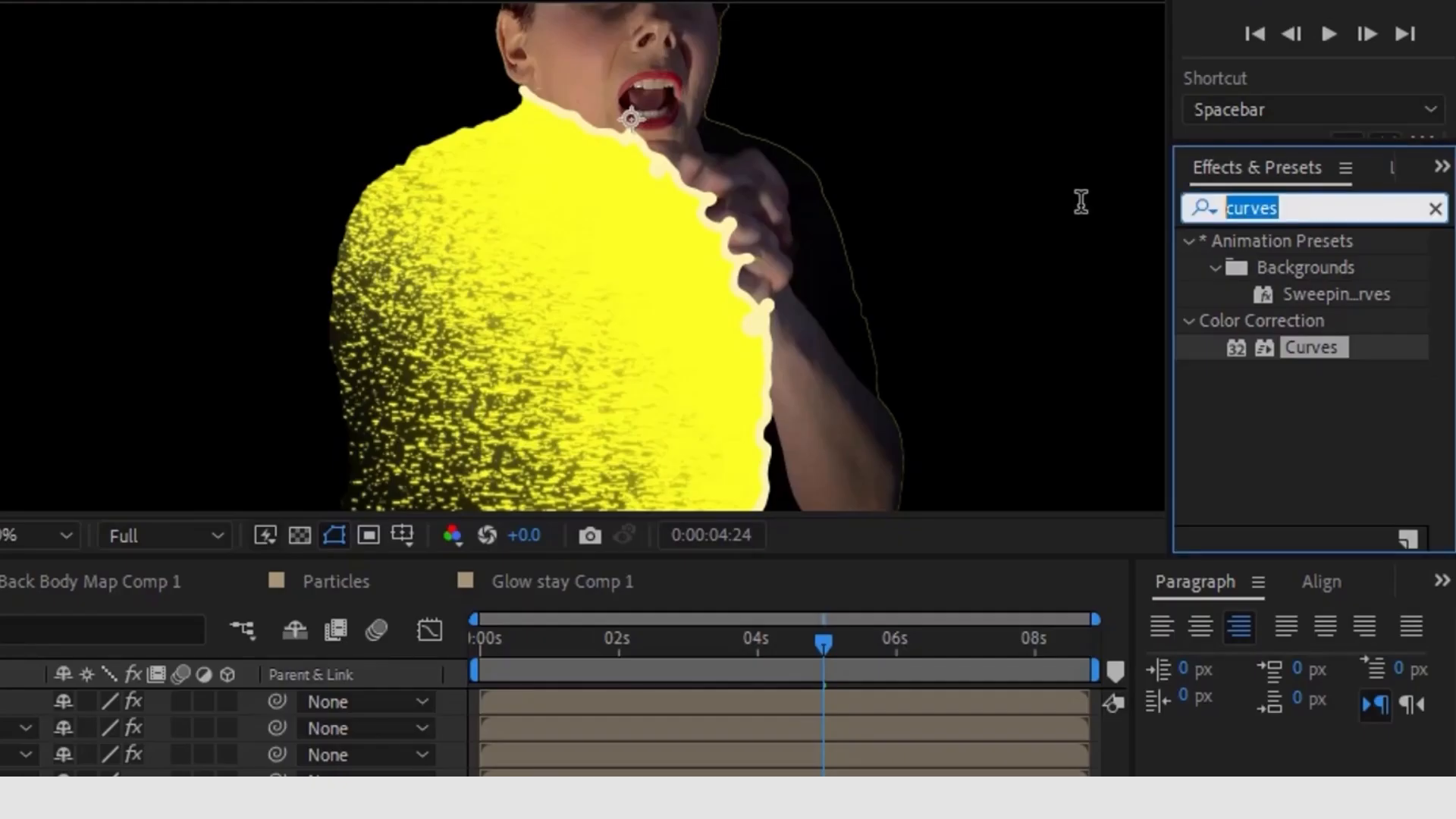
{"action": "type", "text": "cc"}
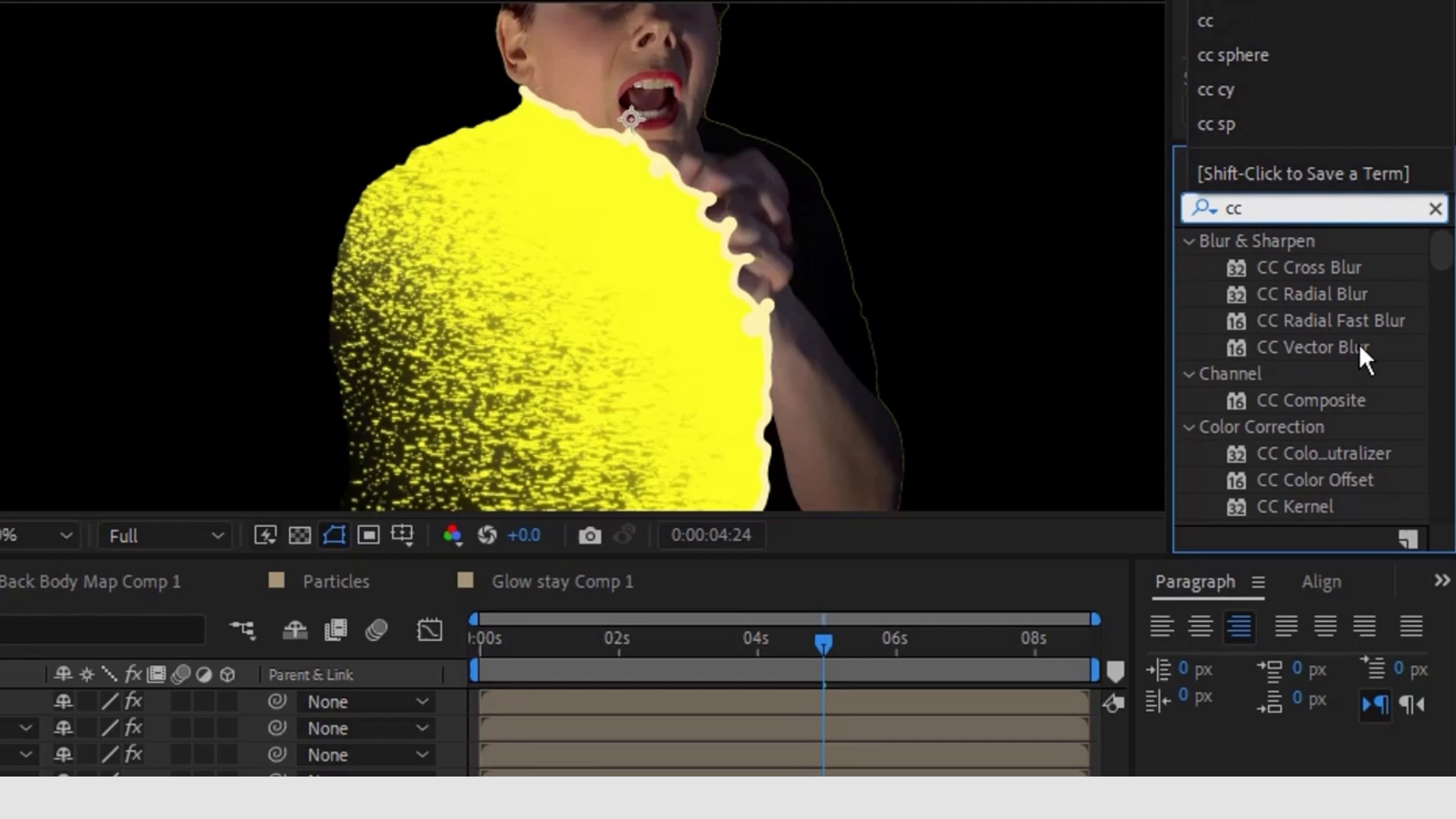
{"action": "type", "text": "vec"}
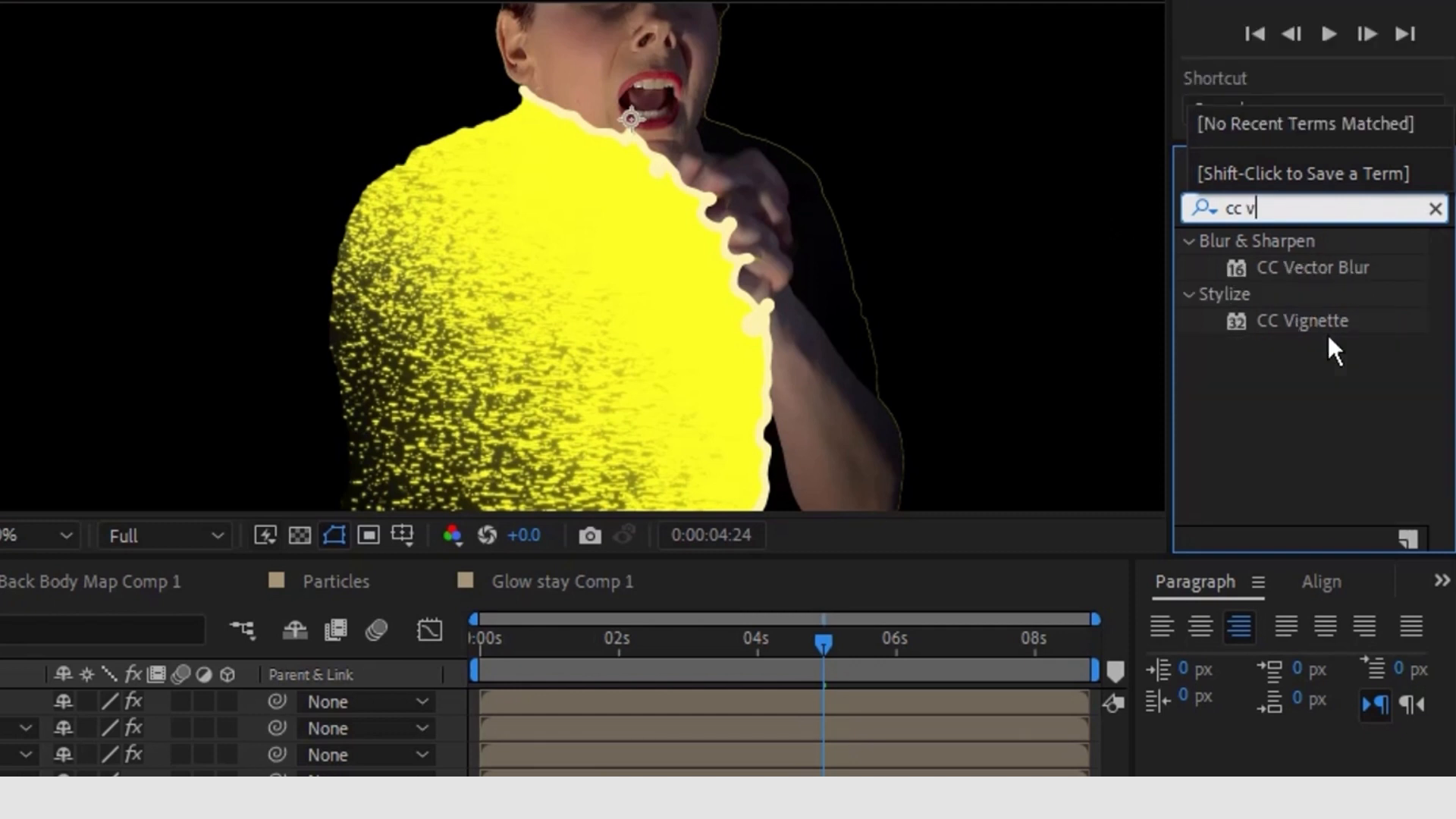
{"action": "left_click", "coordinate": [1351, 268]}
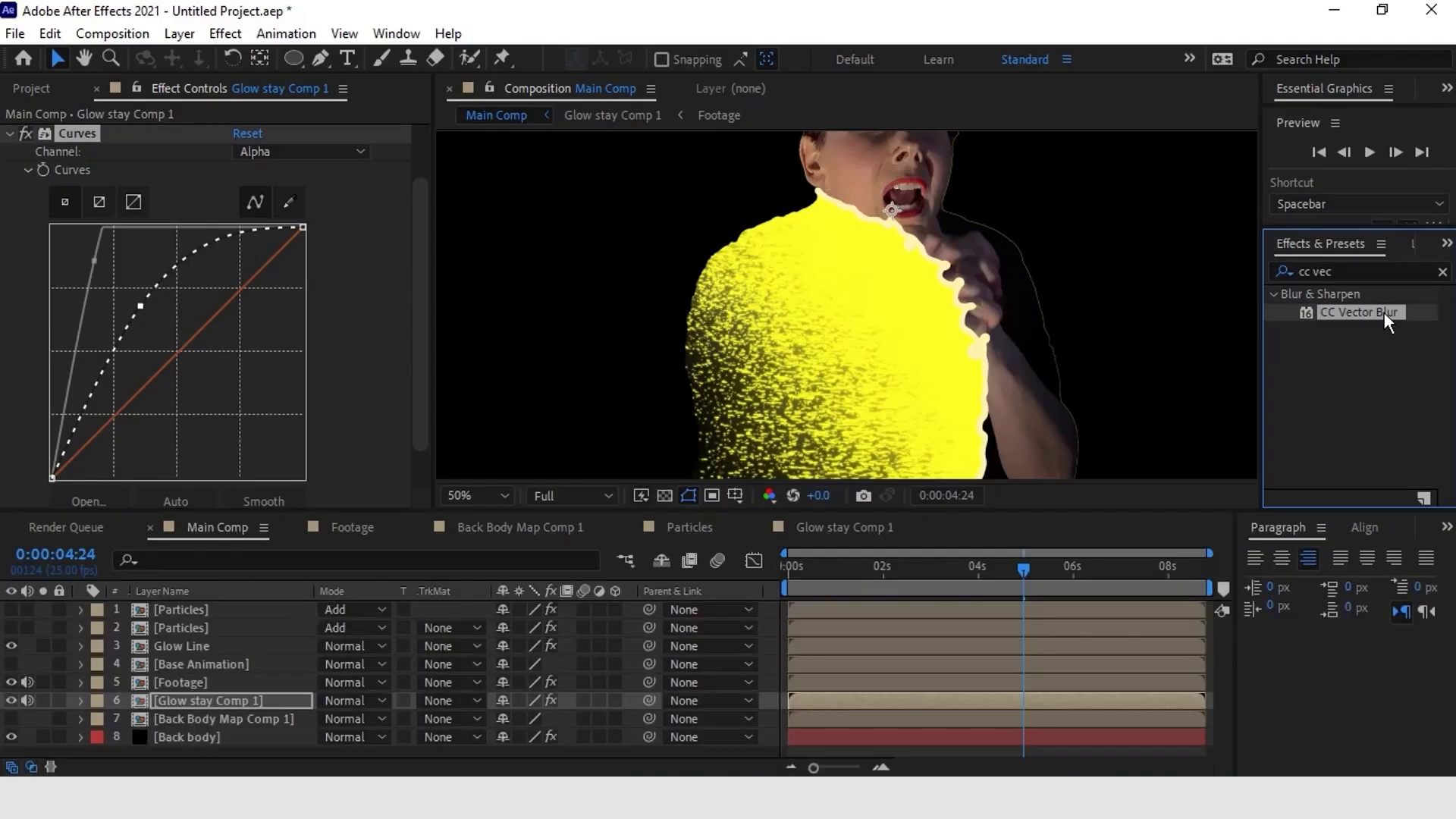
{"action": "left_click_drag", "start_coordinate": [1385, 313], "coordinate": [395, 406]}
{"action": "left_click_drag", "start_coordinate": [279, 404], "coordinate": [273, 400]}
{"action": "left_click", "coordinate": [999, 562]}
{"action": "left_click_drag", "start_coordinate": [1000, 562], "coordinate": [1028, 561]}
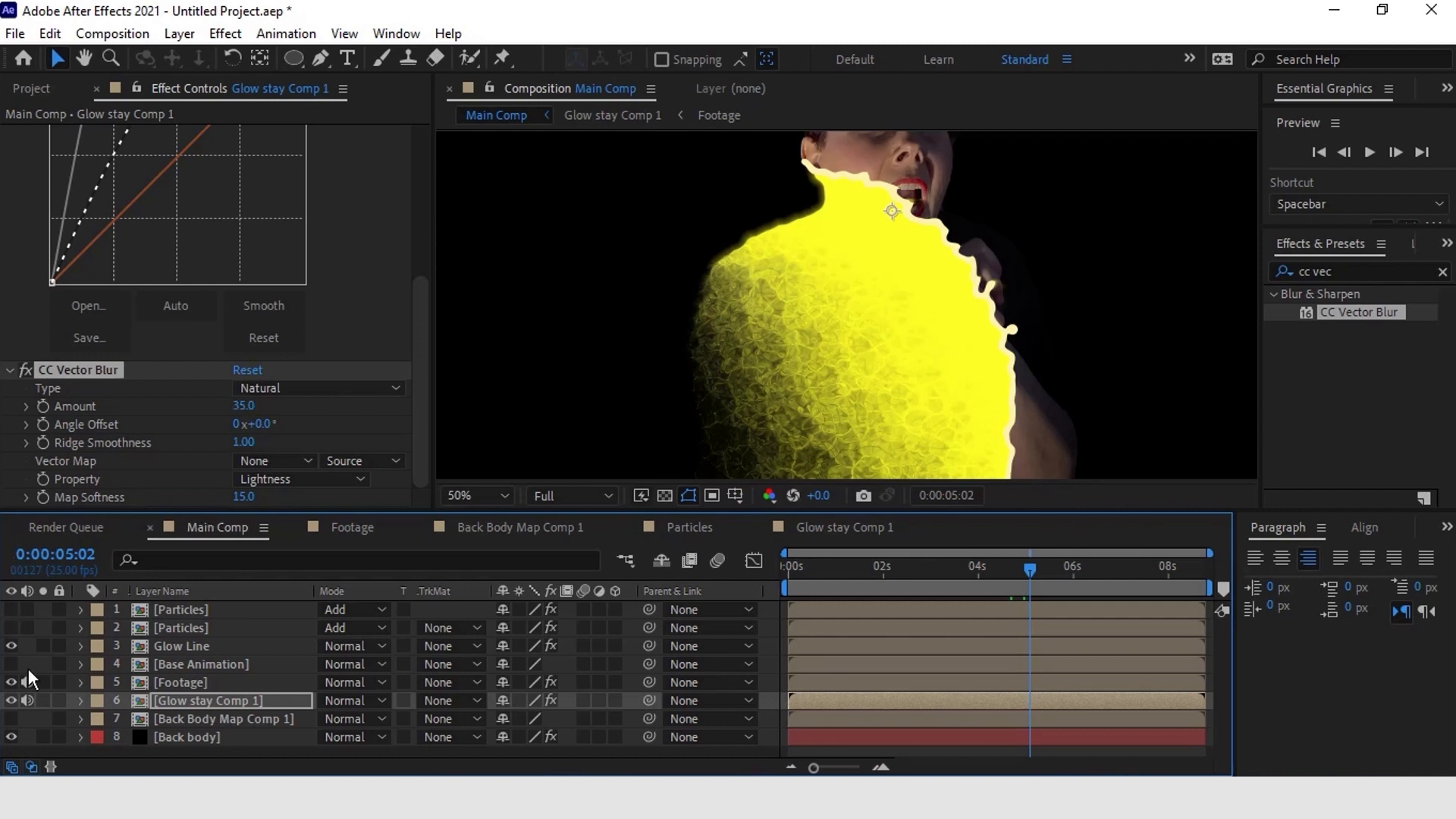
Step: Solo Glow stay Comp 1, reduce the Birth Rate of its Glow stay particles to 159.9 and return to Main Comp
{"action": "left_click", "coordinate": [43, 702]}
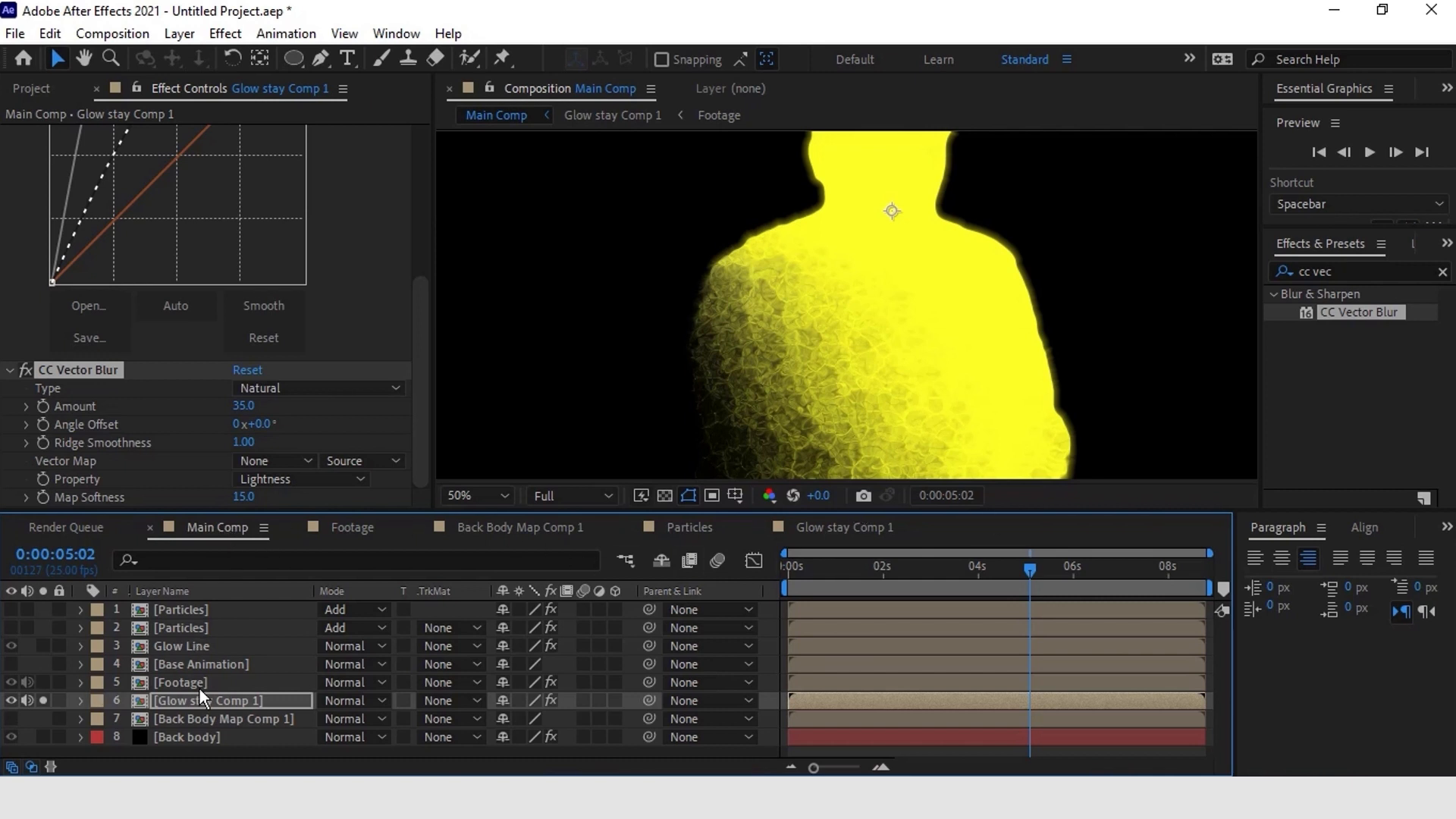
{"action": "scroll", "coordinate": [220, 327], "scroll_direction": "up", "scroll_amount": 5}
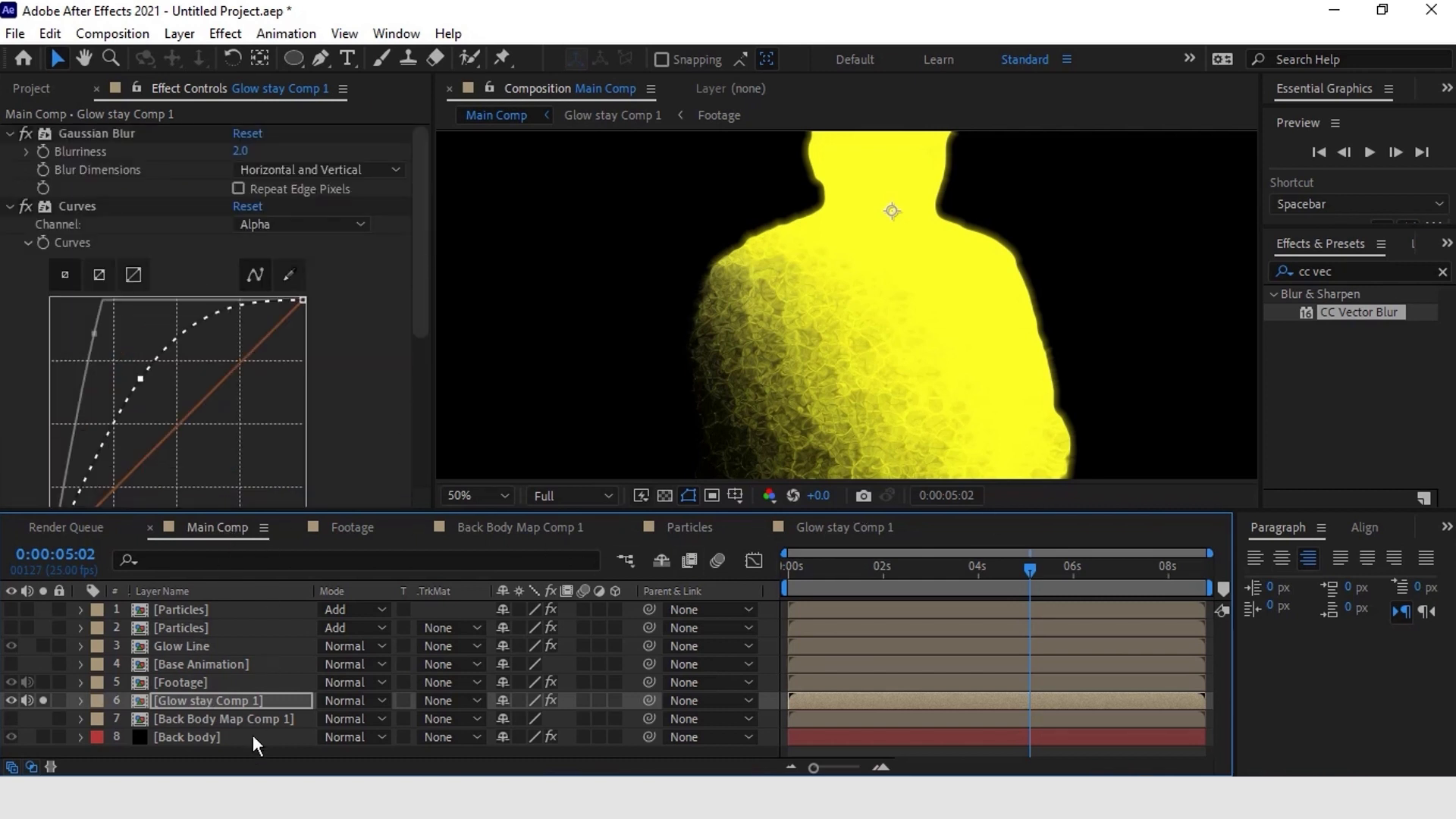
{"action": "double_click", "coordinate": [221, 699]}
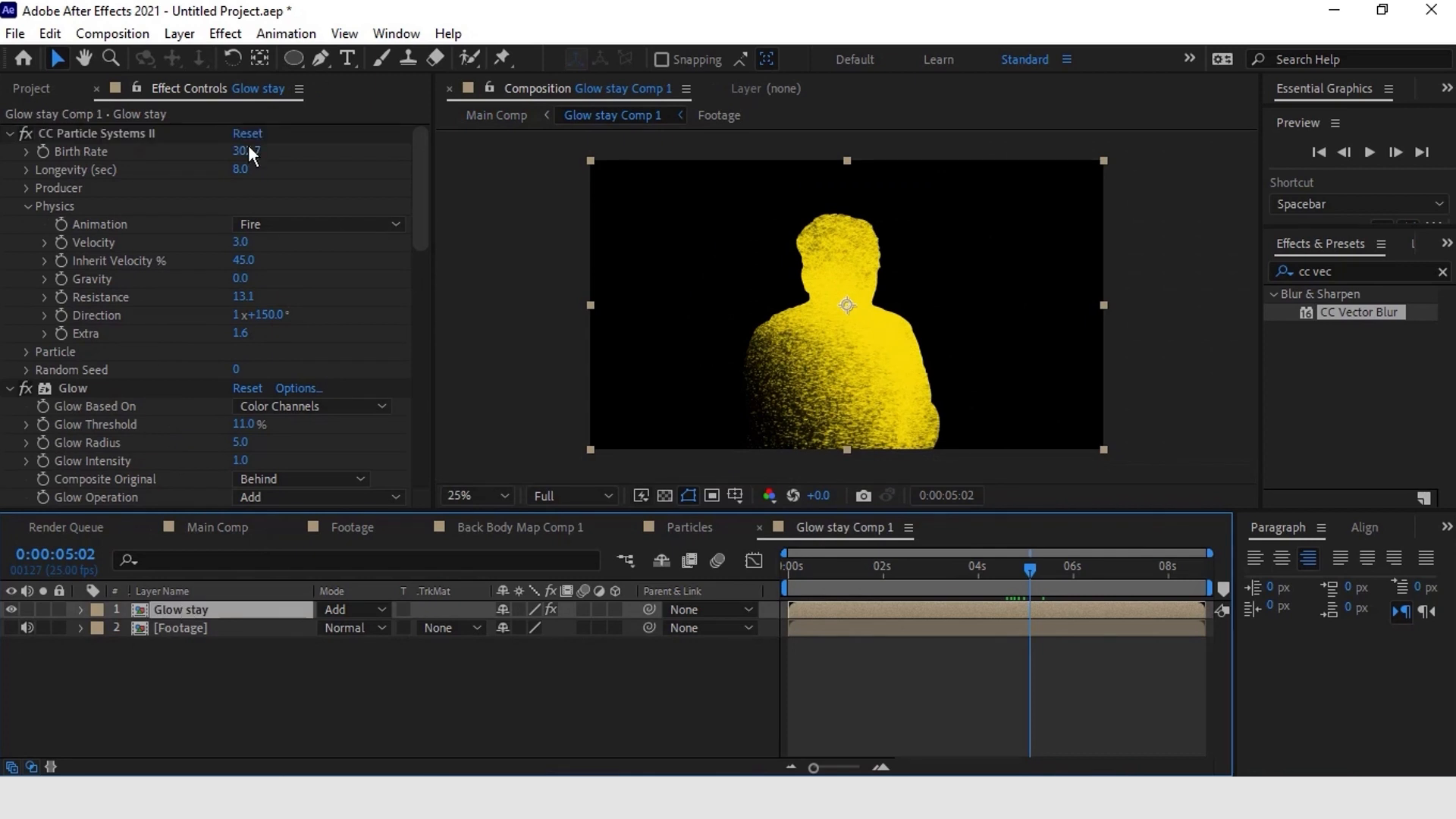
{"action": "left_click_drag", "start_coordinate": [247, 150], "coordinate": [126, 142]}
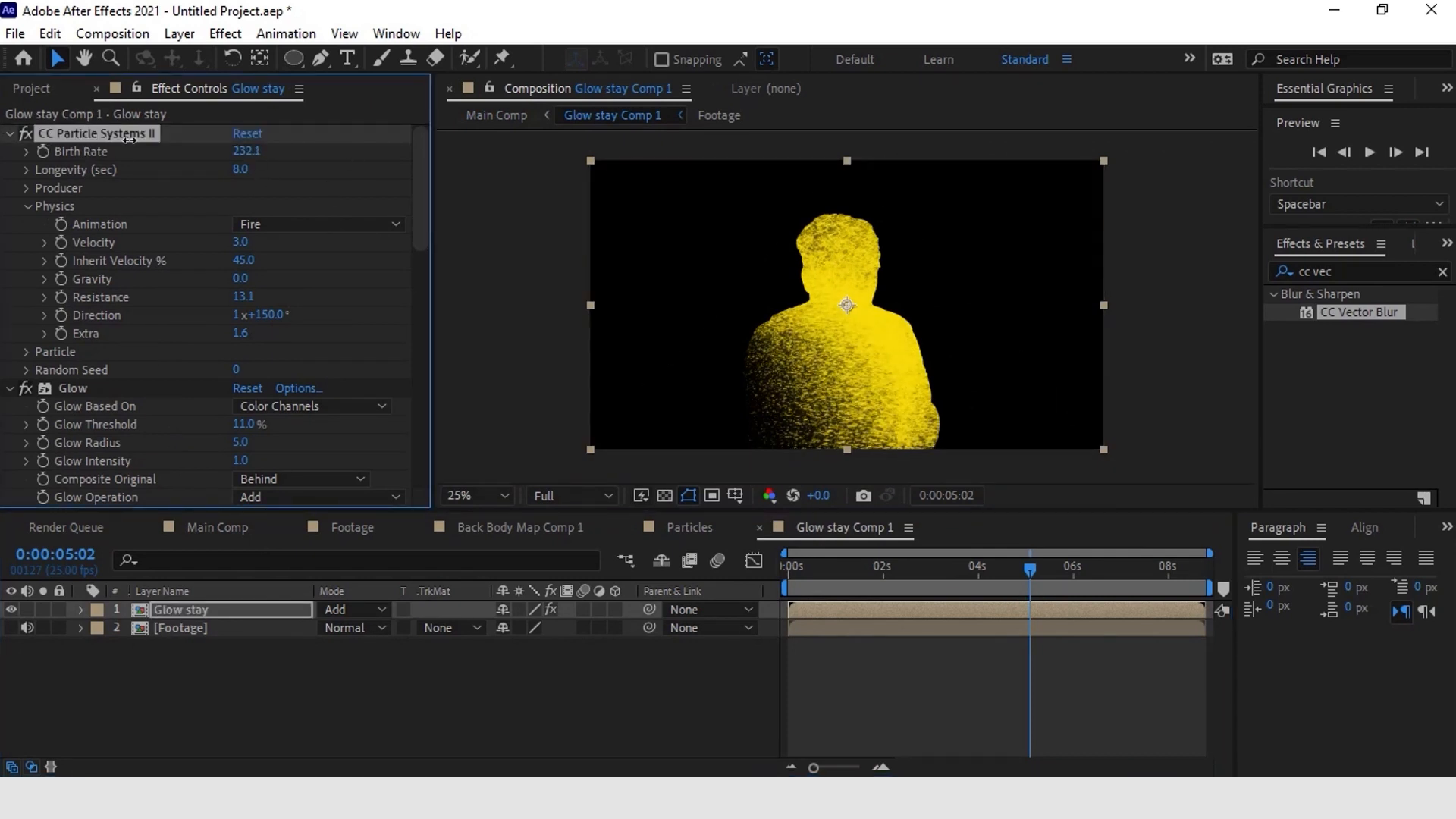
{"action": "left_click_drag", "start_coordinate": [248, 151], "coordinate": [364, 146]}
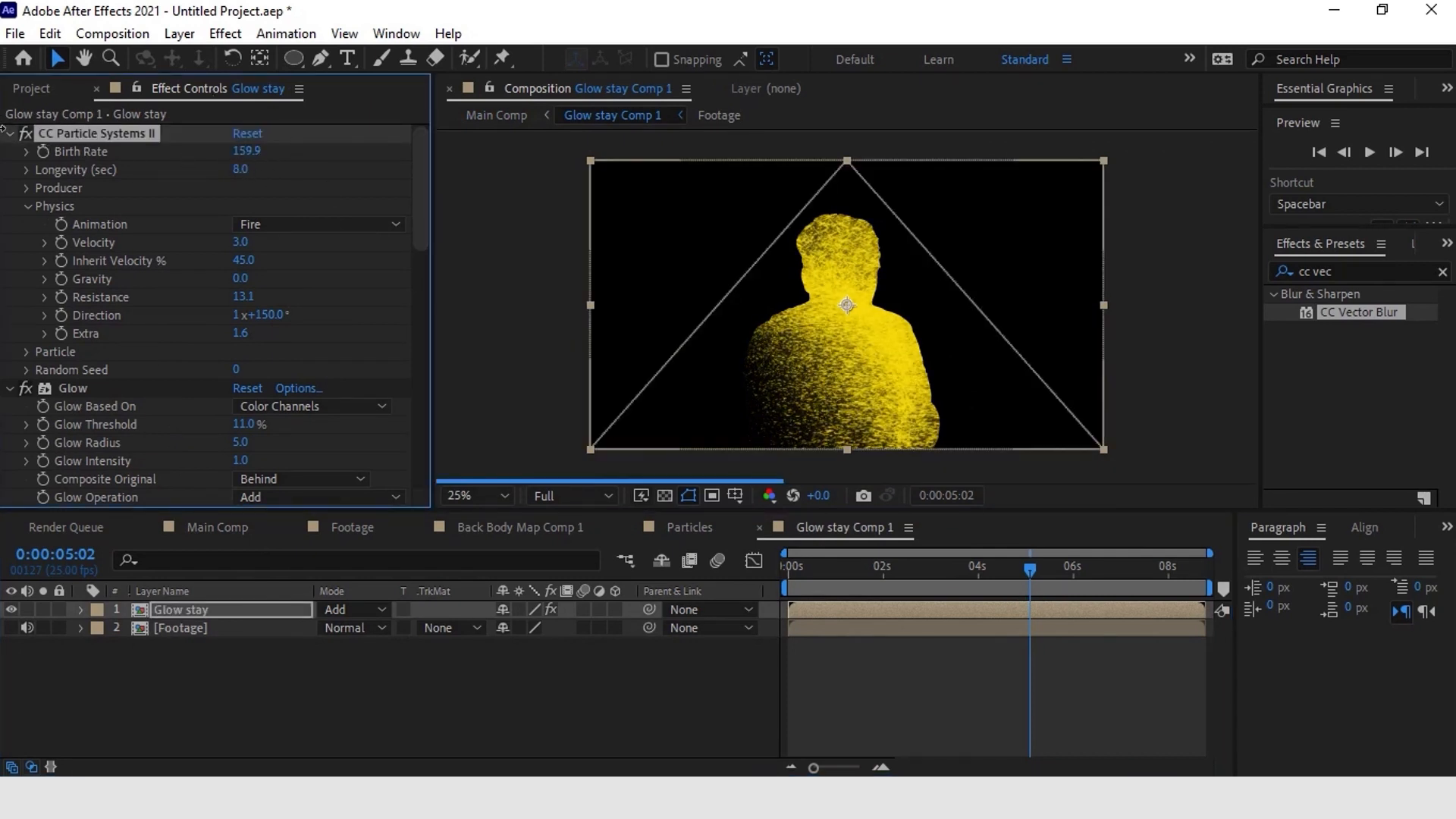
{"action": "left_click", "coordinate": [227, 529]}
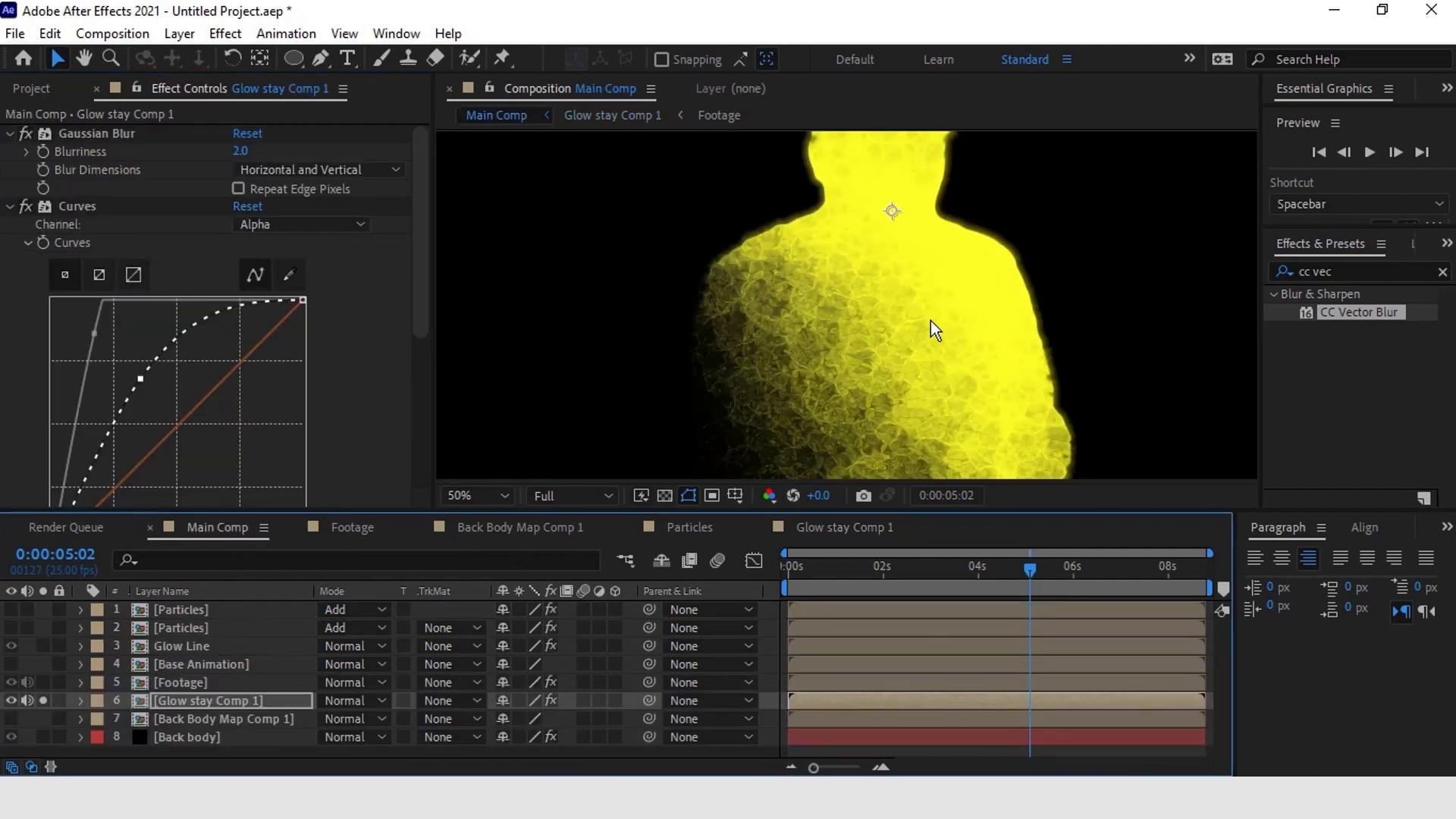
Step: Flatten the Curves boost on Glow stay Comp 1 and set the CC Vector Blur Amount to 11
{"action": "scroll", "coordinate": [181, 281], "scroll_direction": "down", "scroll_amount": 3}
{"action": "left_click_drag", "start_coordinate": [94, 236], "coordinate": [167, 307]}
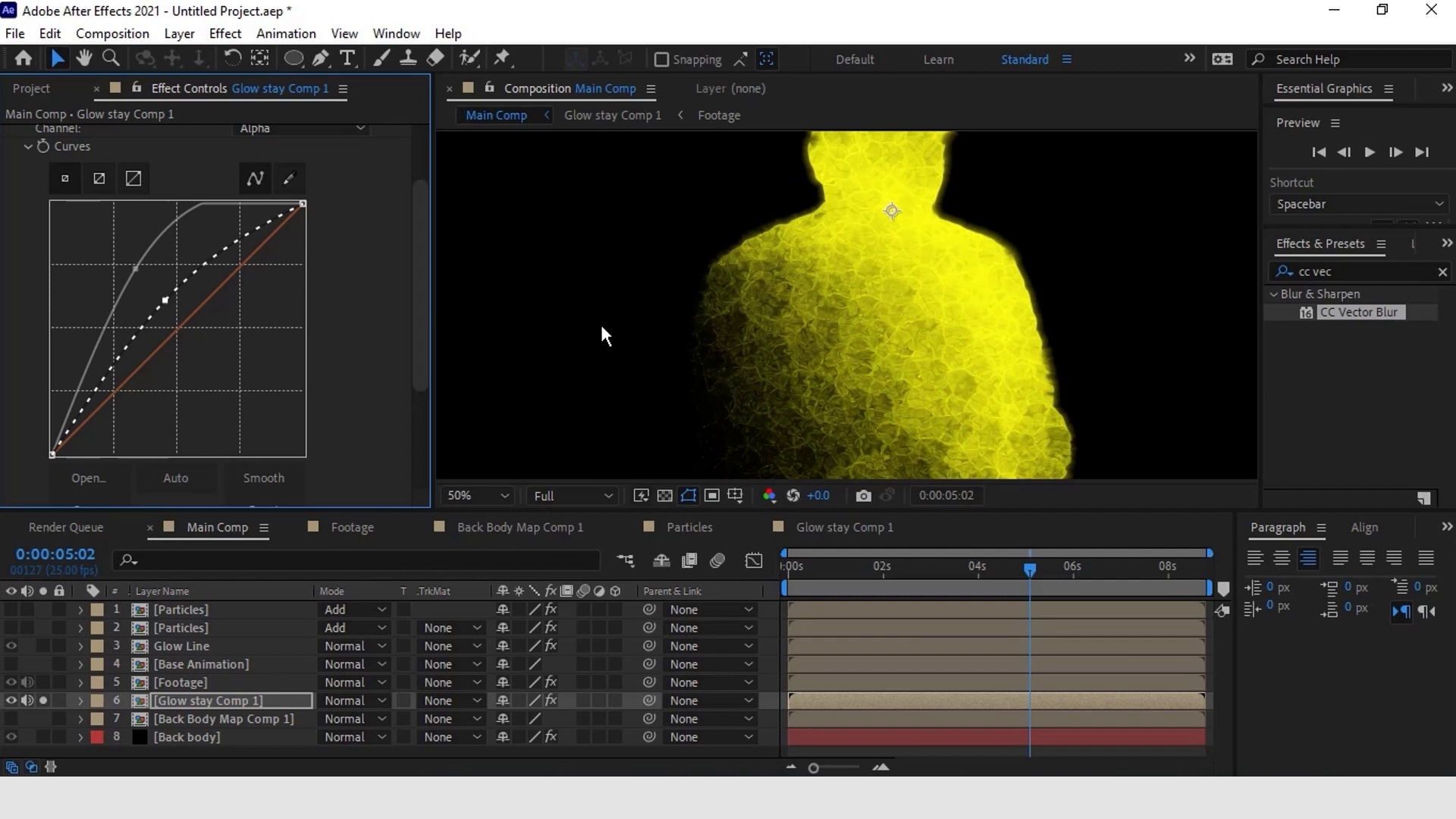
{"action": "left_click_drag", "start_coordinate": [1023, 569], "coordinate": [1025, 571]}
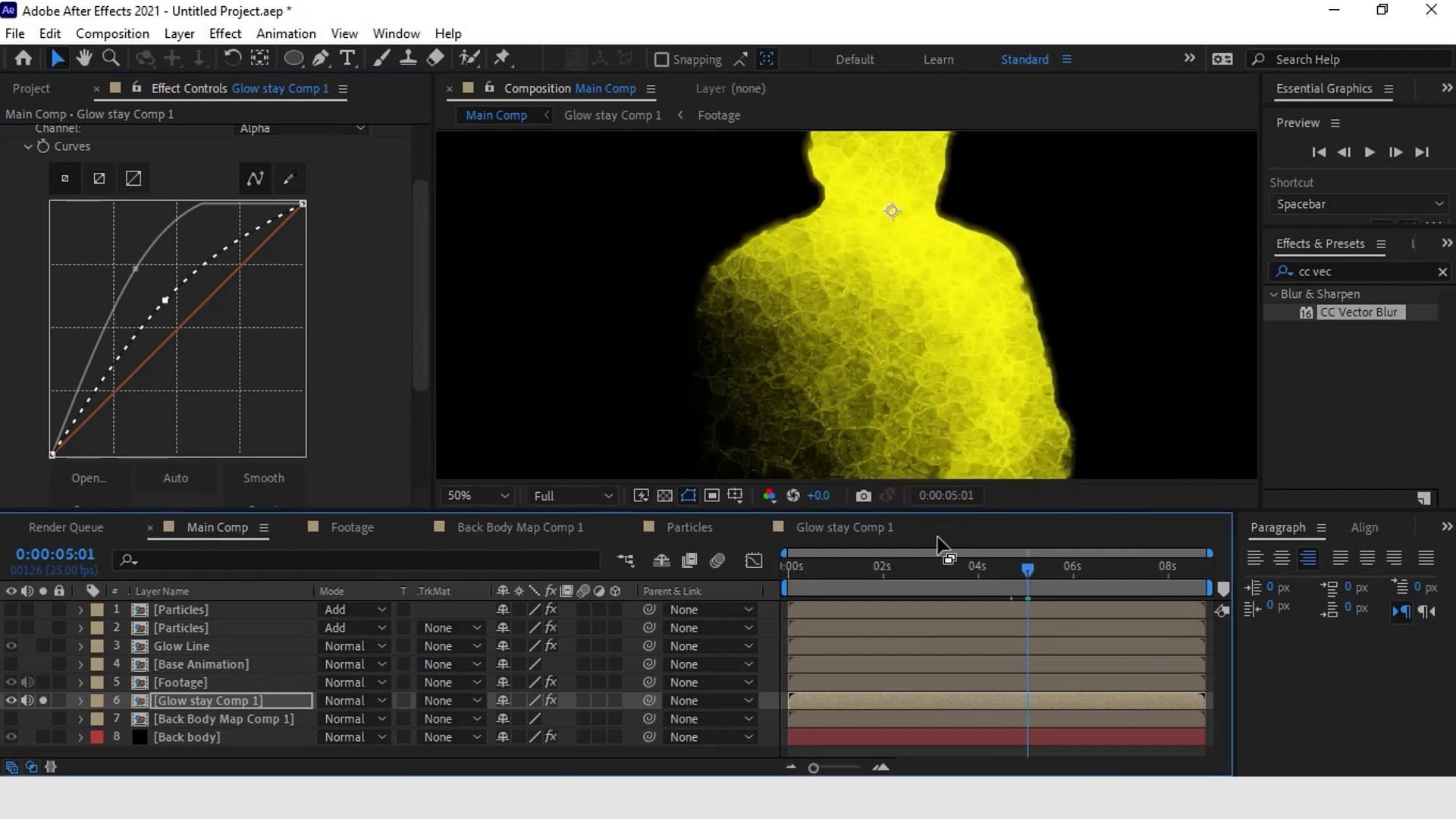
{"action": "scroll", "coordinate": [265, 375], "scroll_direction": "down", "scroll_amount": 3}
{"action": "mouse_move", "coordinate": [242, 407]}
{"action": "left_mouse_down"}
{"action": "mouse_move", "coordinate": [319, 406]}
{"action": "mouse_move", "coordinate": [198, 393]}
{"action": "left_mouse_up"}
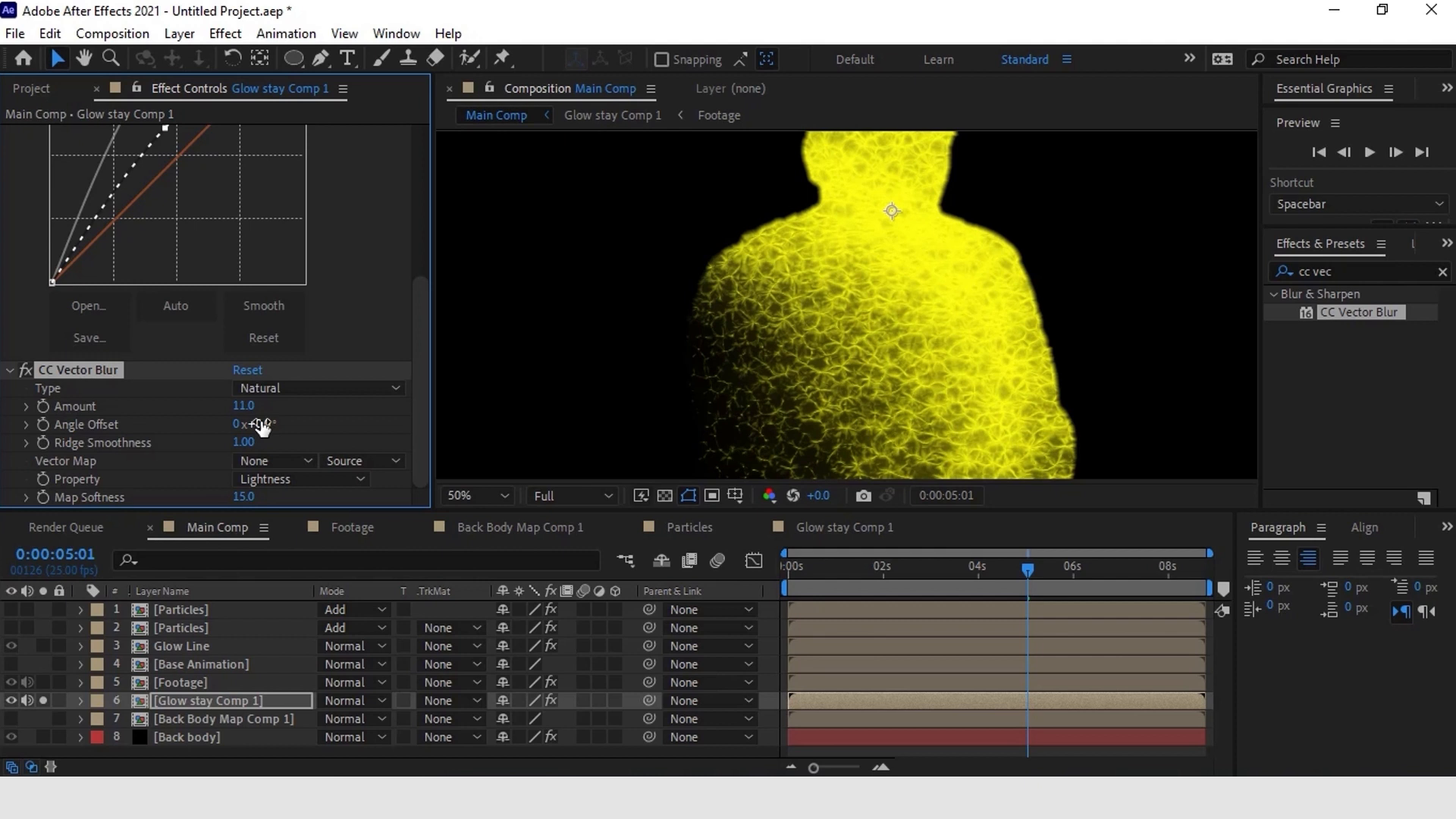
{"action": "scroll", "coordinate": [176, 303], "scroll_direction": "up", "scroll_amount": 3}
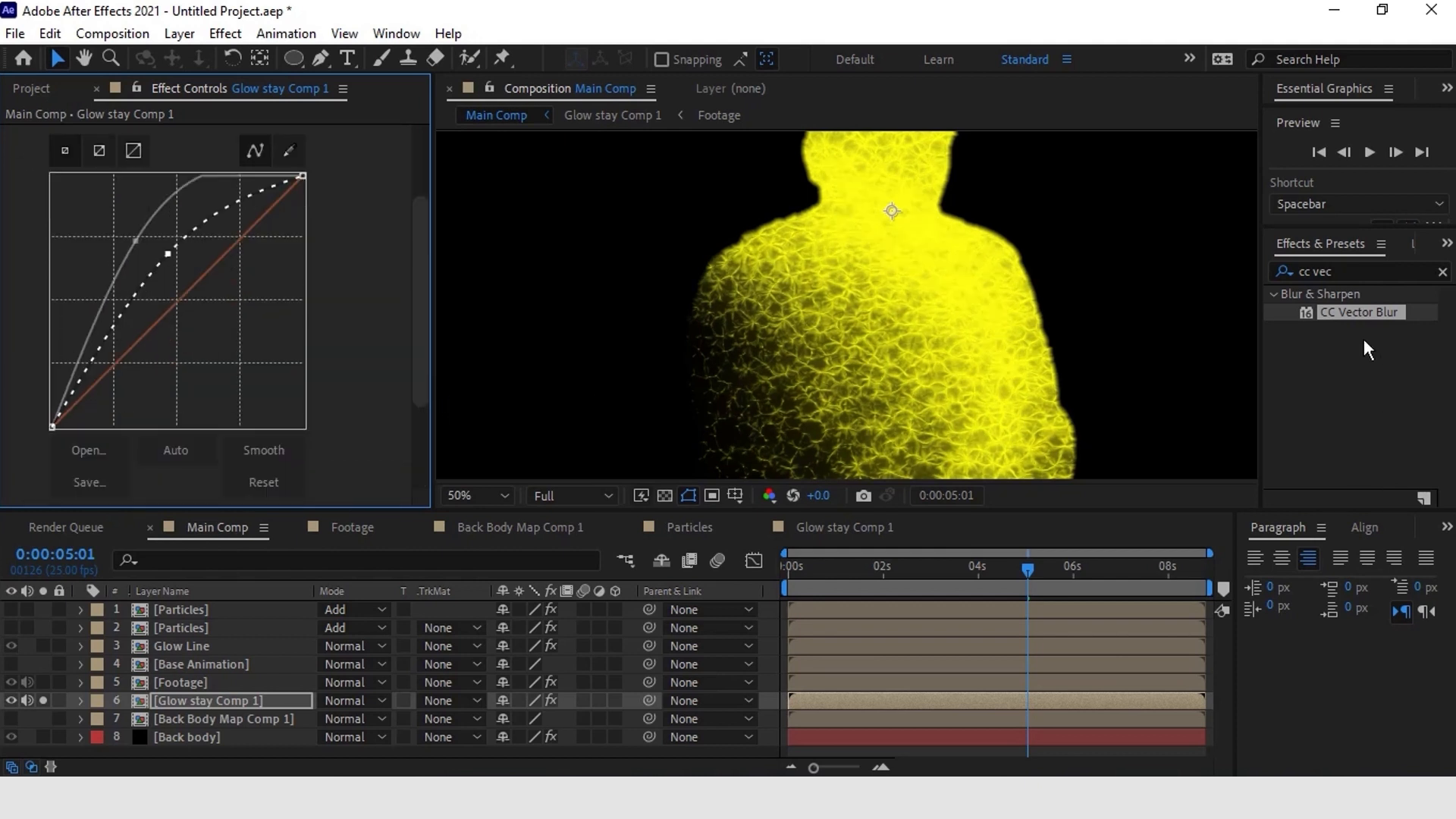
Step: Add a second Curves effect below CC Vector Blur with its RGB curve lowered, and pull the first Curves' Alpha curve below the diagonal
{"action": "left_click", "coordinate": [1335, 270]}
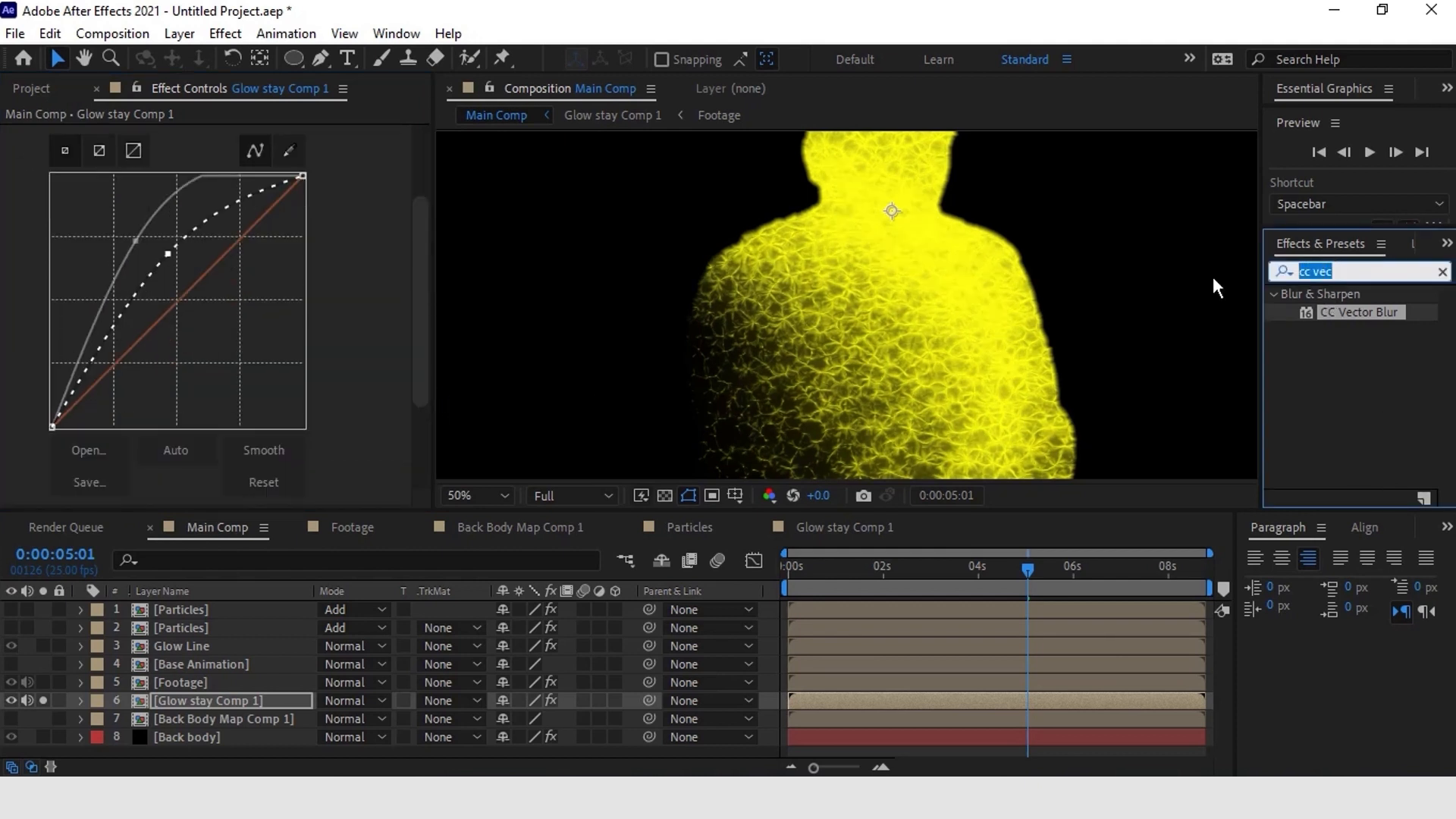
{"action": "type", "text": "curv"}
{"action": "left_click_drag", "start_coordinate": [1357, 366], "coordinate": [288, 461]}
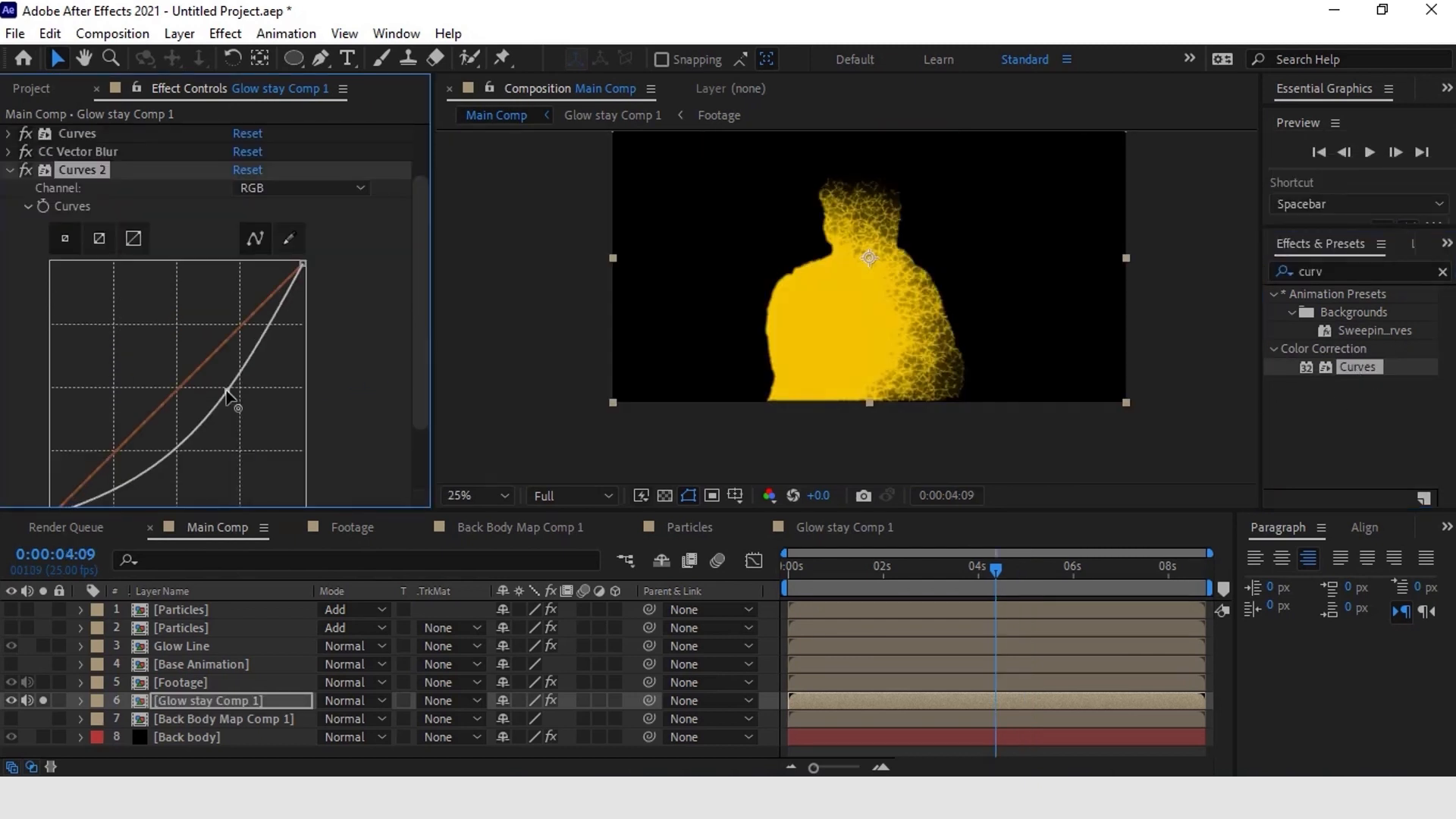
{"action": "left_click_drag", "start_coordinate": [243, 416], "coordinate": [240, 402]}
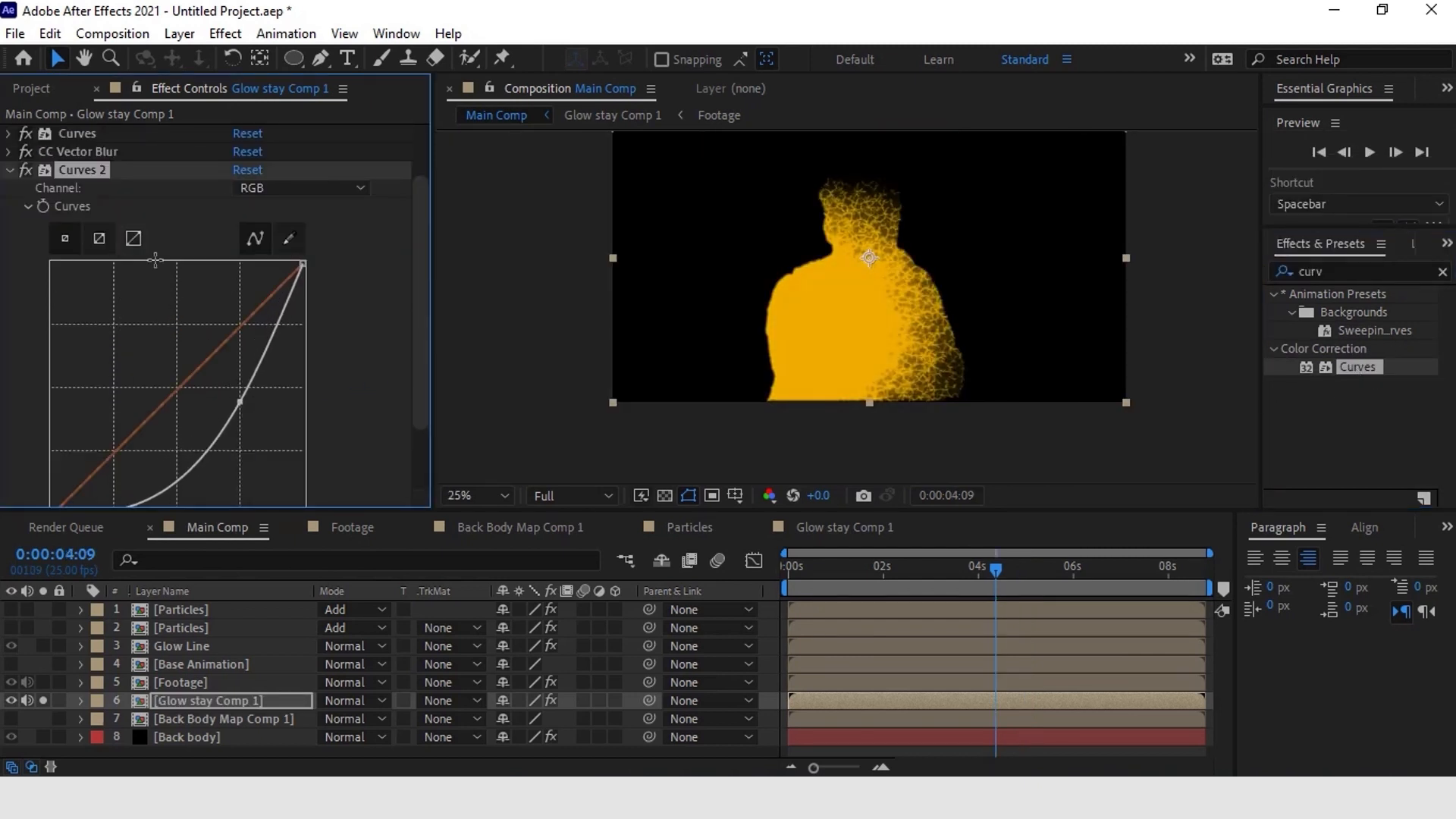
{"action": "left_click", "coordinate": [9, 135]}
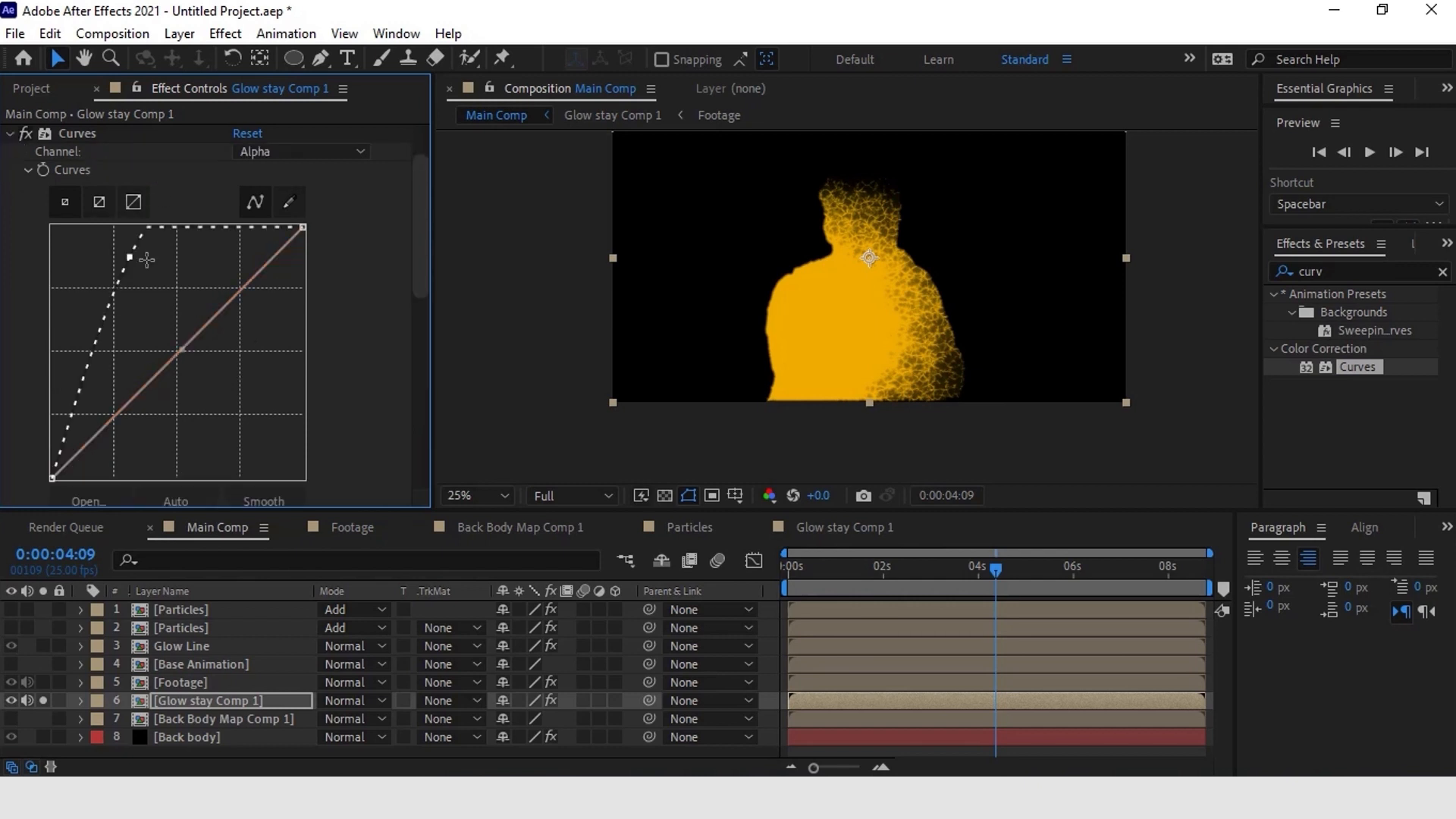
{"action": "mouse_move", "coordinate": [129, 256]}
{"action": "left_mouse_down"}
{"action": "mouse_move", "coordinate": [189, 348]}
{"action": "mouse_move", "coordinate": [160, 336]}
{"action": "mouse_move", "coordinate": [221, 378]}
{"action": "left_mouse_up"}
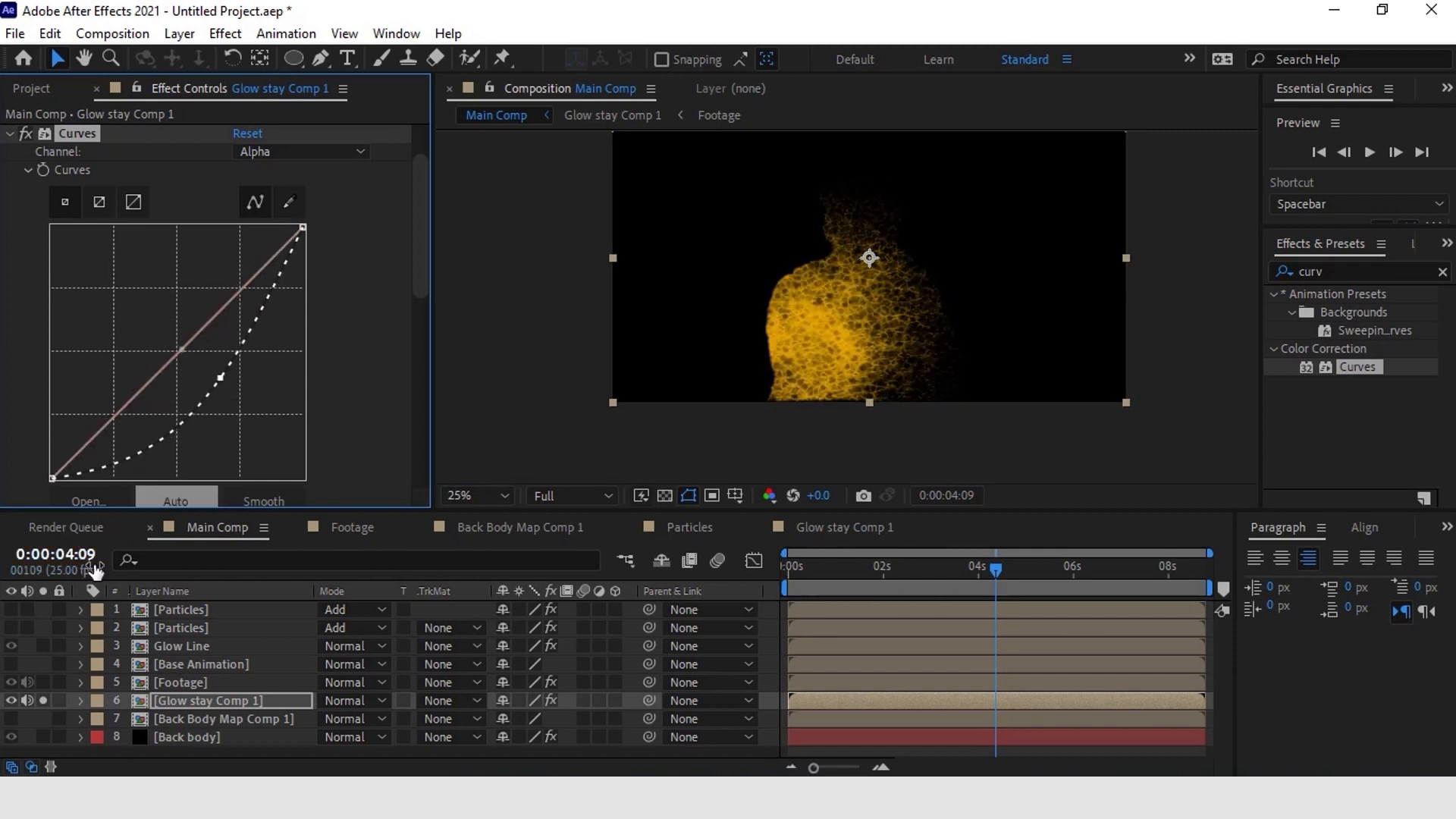
Step: Unsolo Glow stay Comp 1, show both Particles layers and check the combined effect at several frames
{"action": "left_click", "coordinate": [47, 698]}
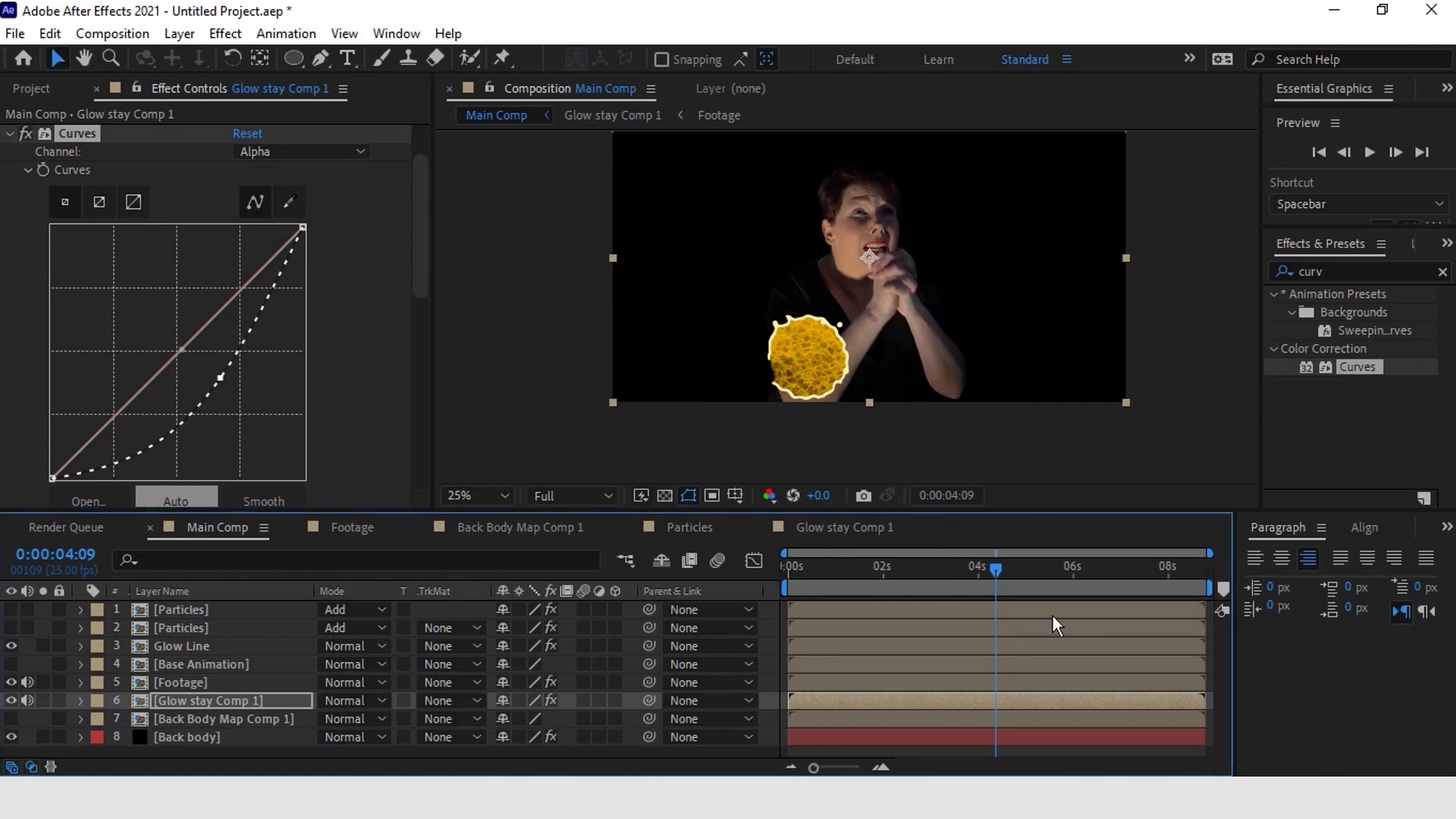
{"action": "left_click", "coordinate": [12, 610]}
{"action": "left_click", "coordinate": [11, 628]}
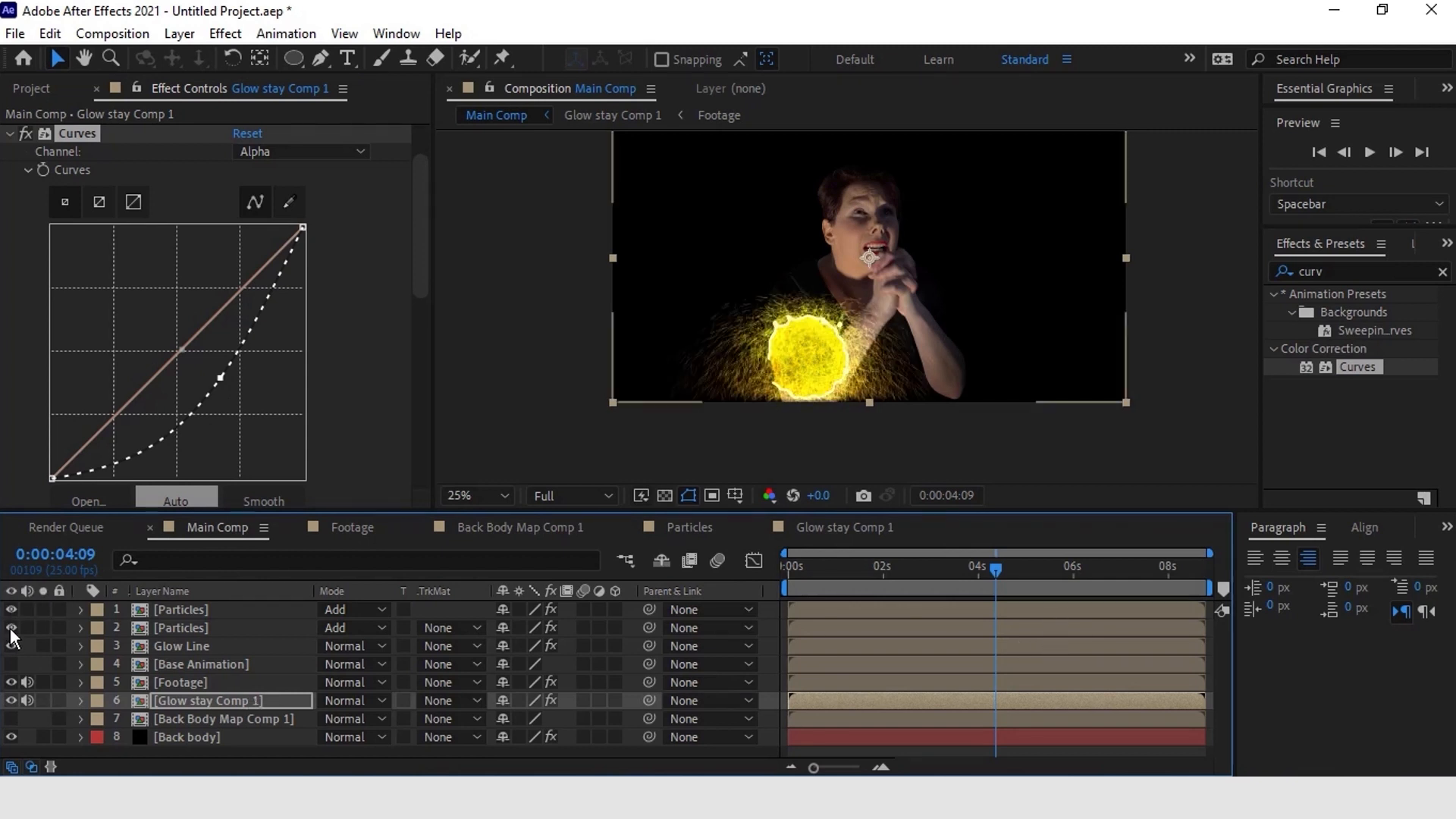
{"action": "left_click", "coordinate": [11, 646]}
{"action": "left_click", "coordinate": [1007, 569]}
{"action": "left_click_drag", "start_coordinate": [1007, 570], "coordinate": [1022, 565]}
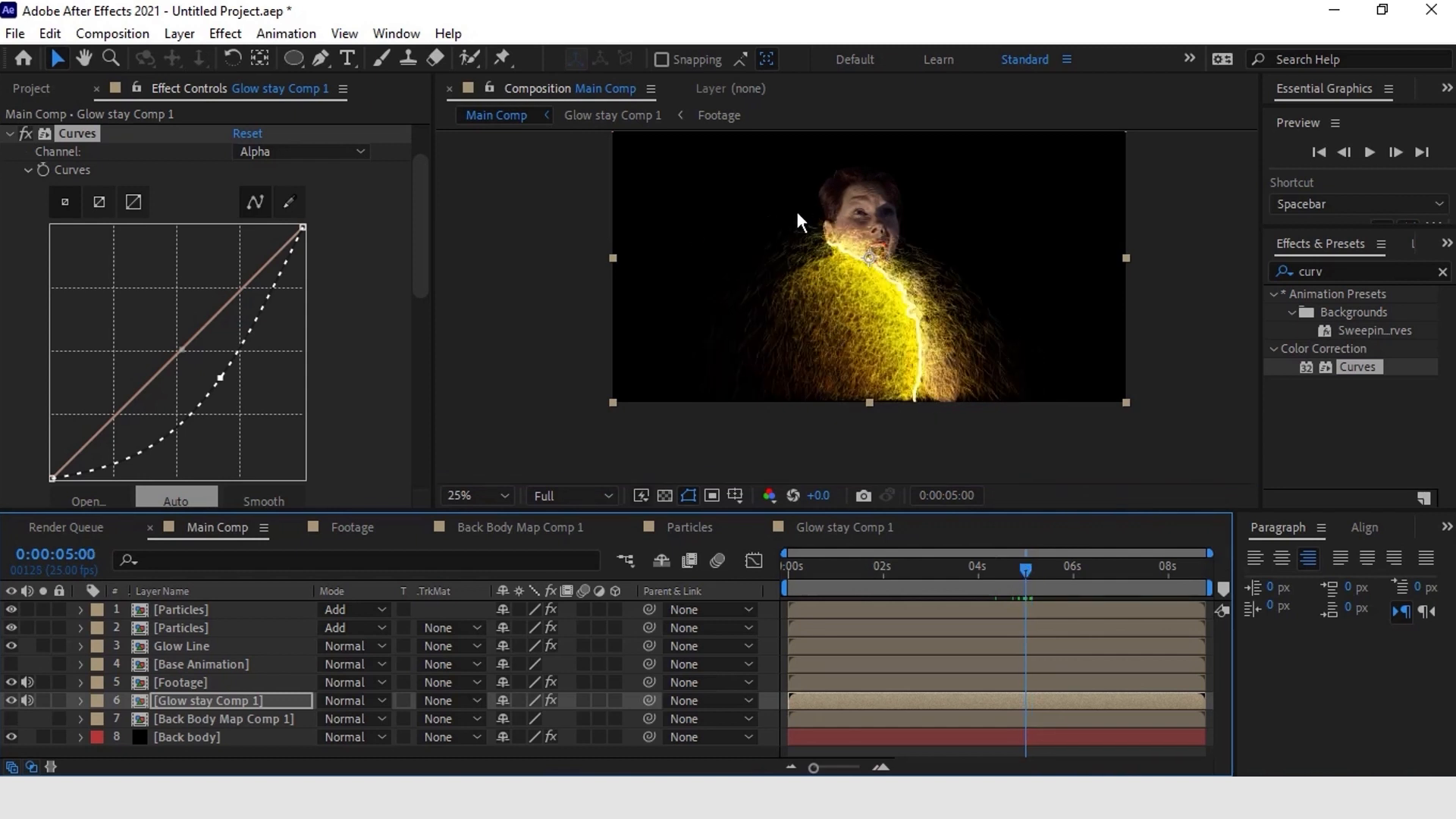
{"action": "left_click_drag", "start_coordinate": [1070, 567], "coordinate": [1050, 566]}
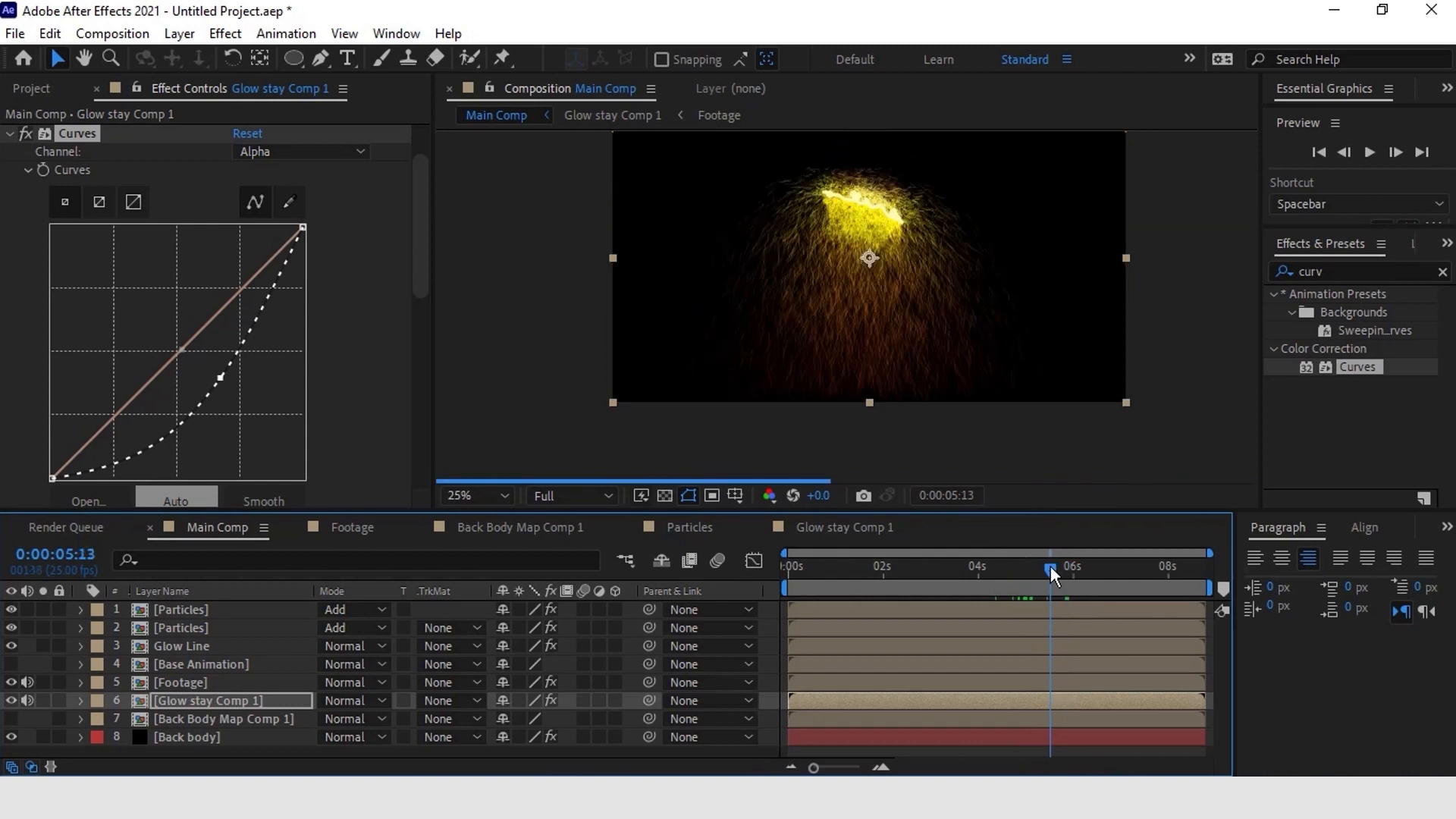
Step: Time-stretch the Glow stay Comp 1 layer with a Stretch Factor of 92 and check the timing at an earlier frame
{"action": "right_click", "coordinate": [1019, 694]}
{"action": "mouse_move", "coordinate": [1100, 207]}
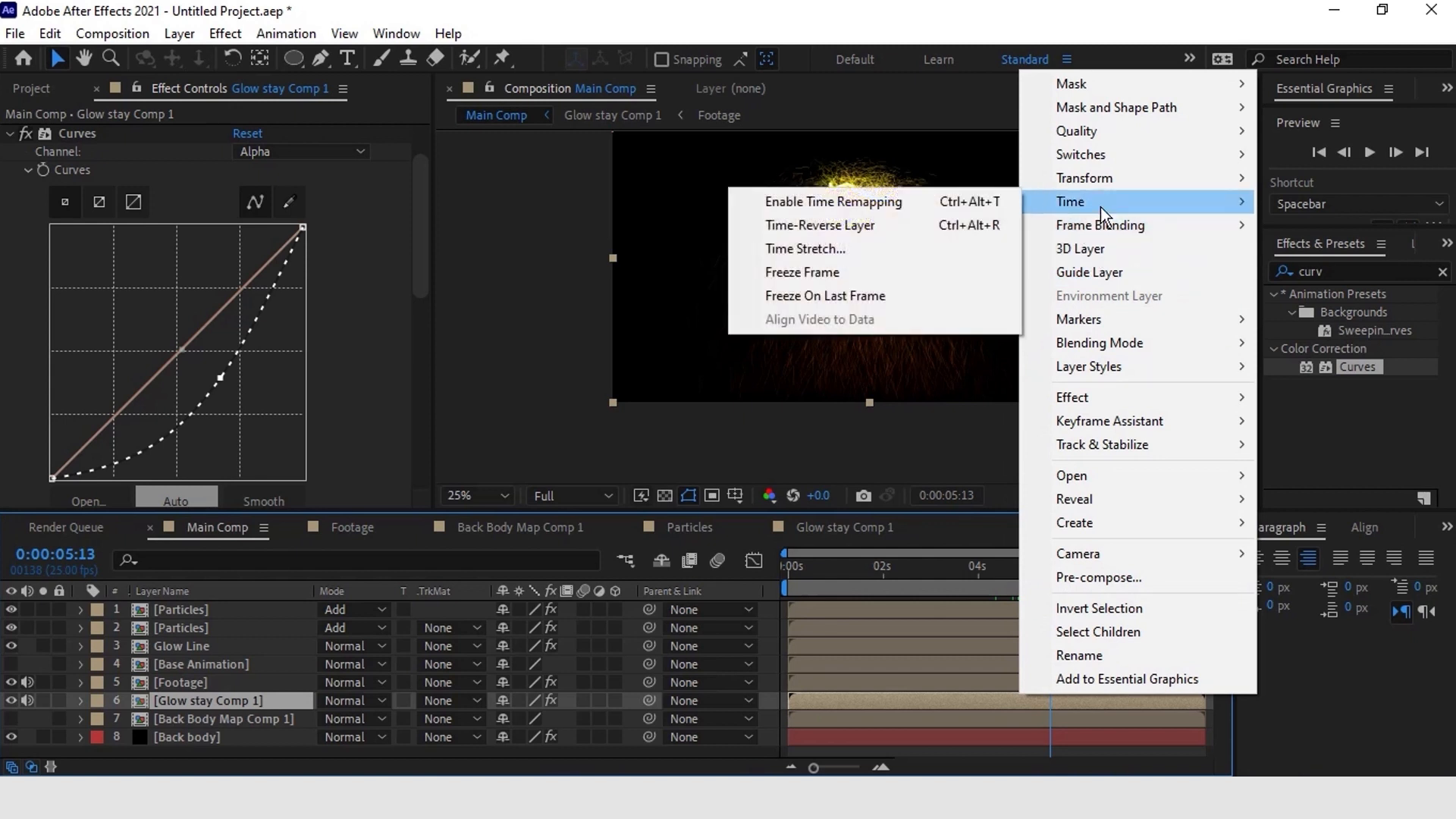
{"action": "left_click", "coordinate": [885, 251]}
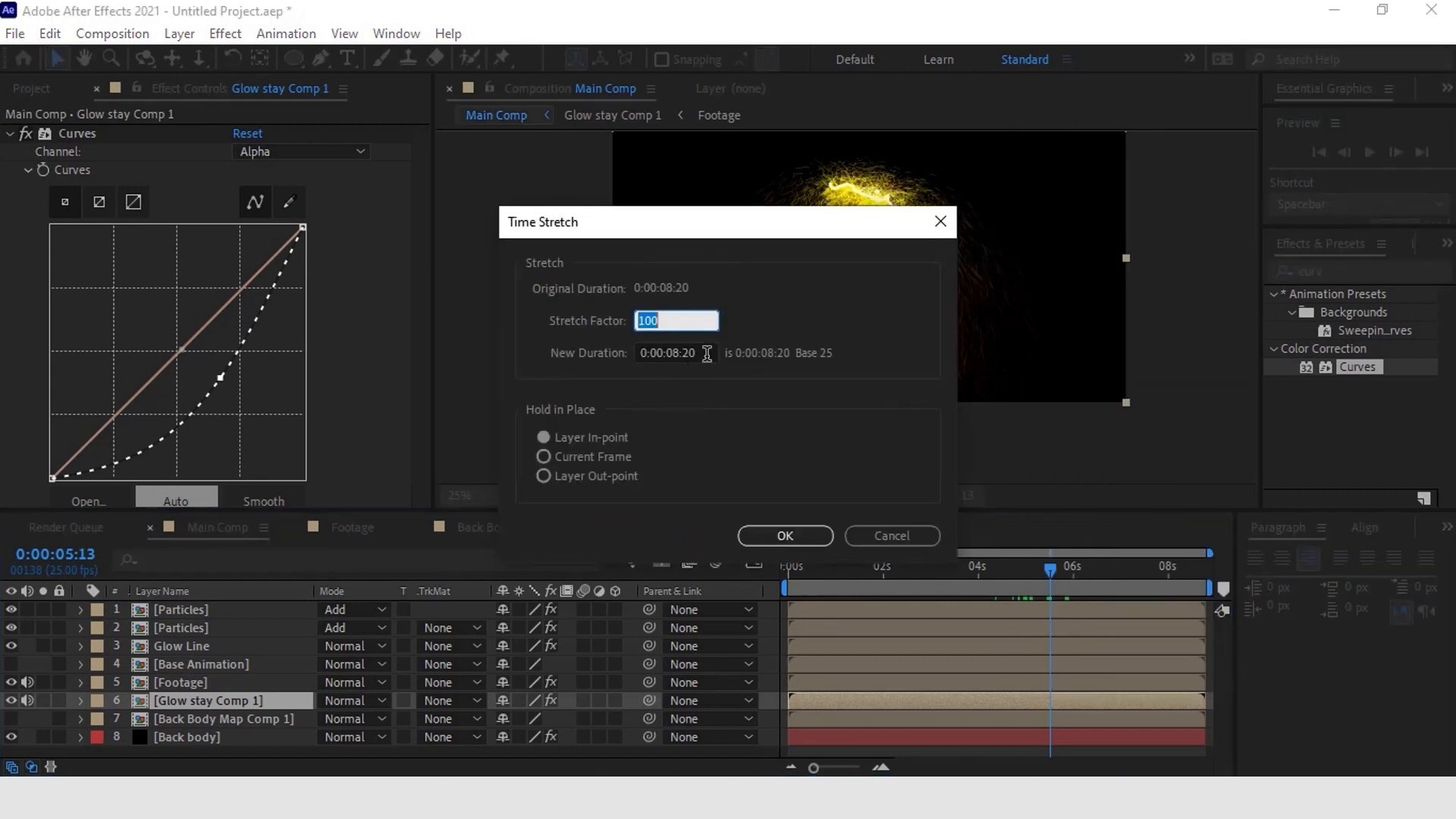
{"action": "type", "text": "92"}
{"action": "left_click", "coordinate": [794, 540]}
{"action": "left_click_drag", "start_coordinate": [1035, 584], "coordinate": [1019, 575]}
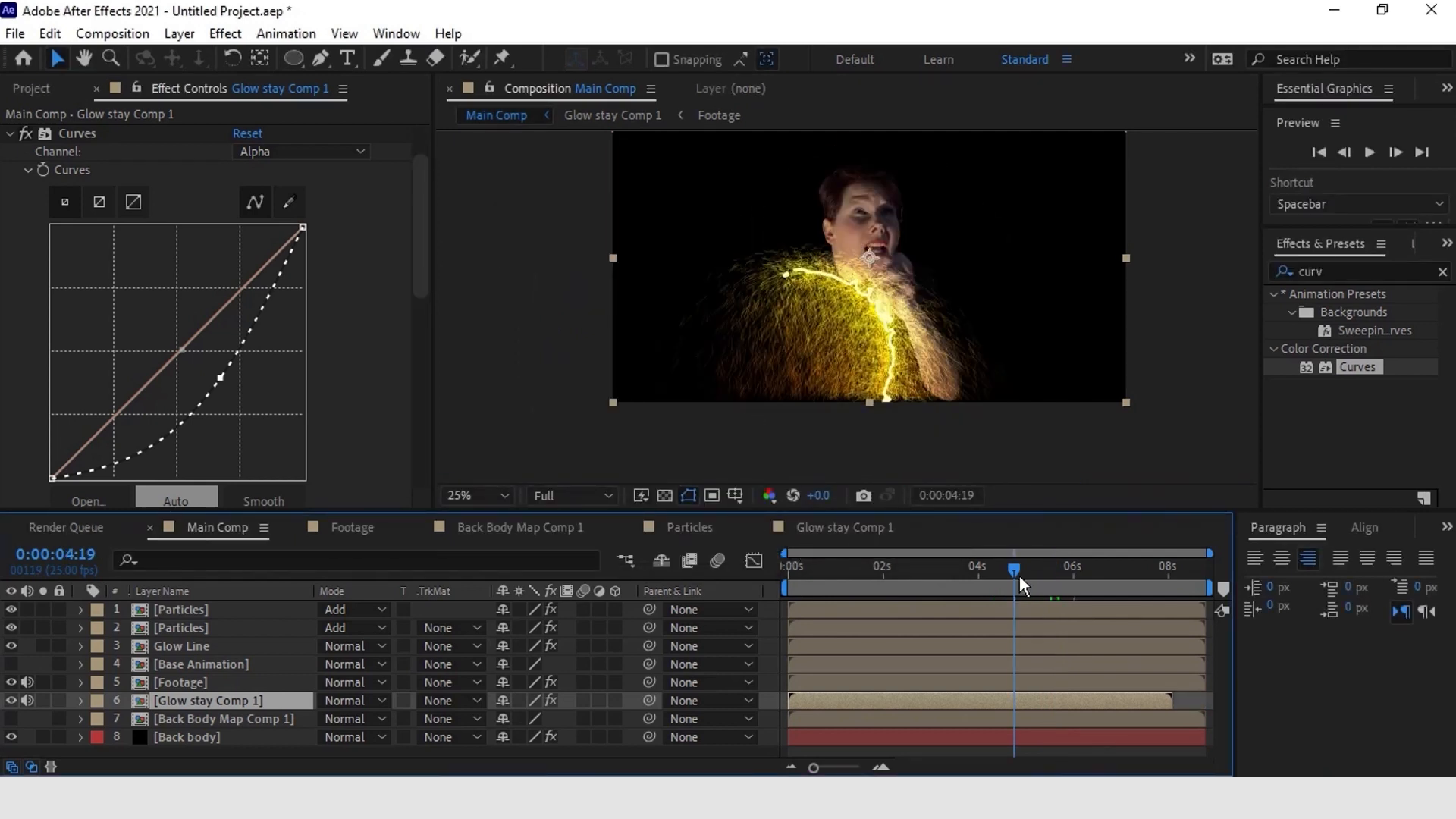
Step: Import pexels-photo-3757231.jpg as footage and place it below all other layers in Main Comp
{"action": "left_click", "coordinate": [29, 90]}
{"action": "double_click", "coordinate": [70, 476]}
{"action": "left_click", "coordinate": [292, 253]}
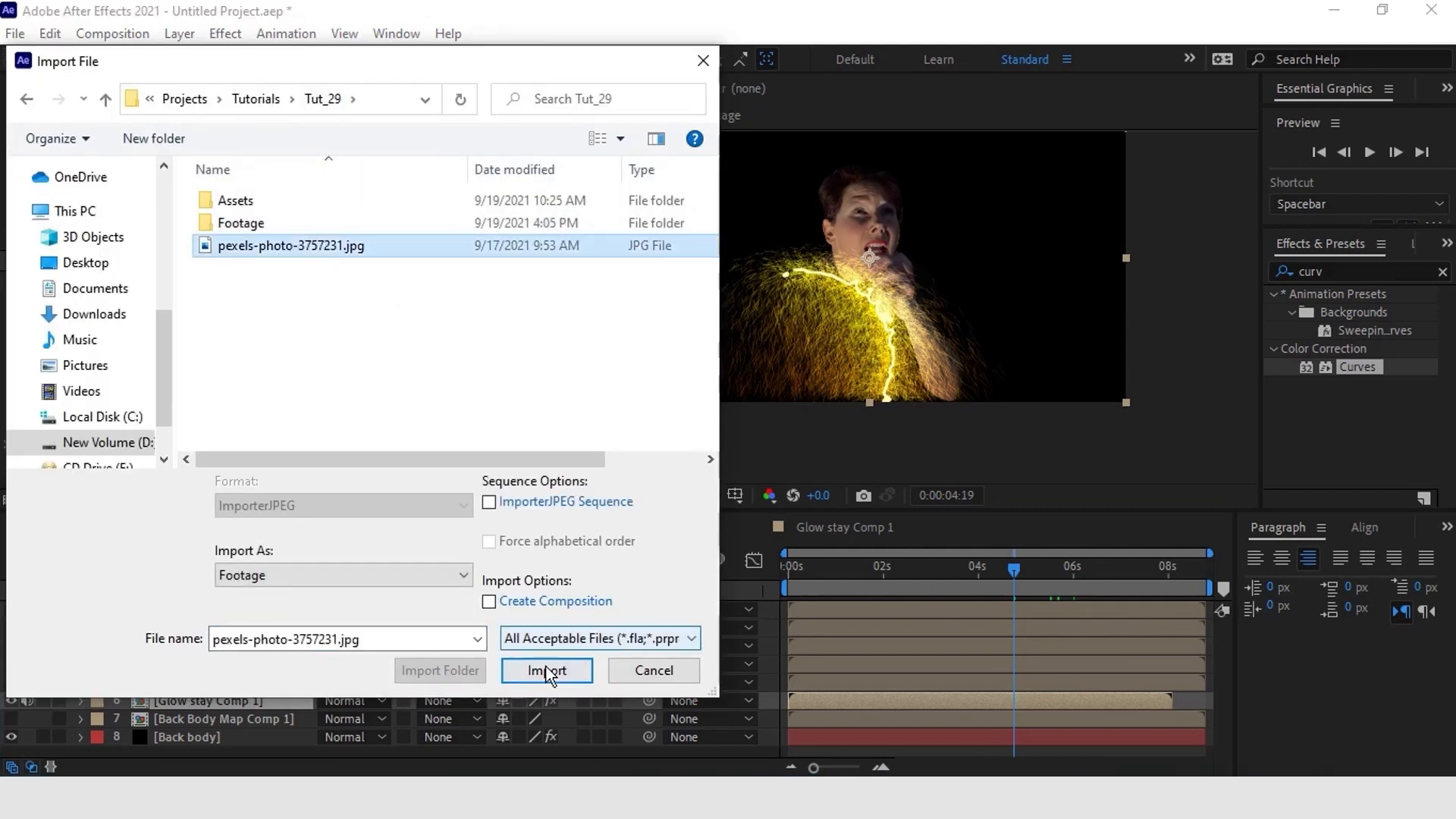
{"action": "left_click", "coordinate": [546, 669]}
{"action": "left_click_drag", "start_coordinate": [102, 420], "coordinate": [185, 740]}
Step: Scale the background photo up to fill the frame and darken it with a Curves effect whose RGB curve is pulled down
{"action": "key", "text": "s"}
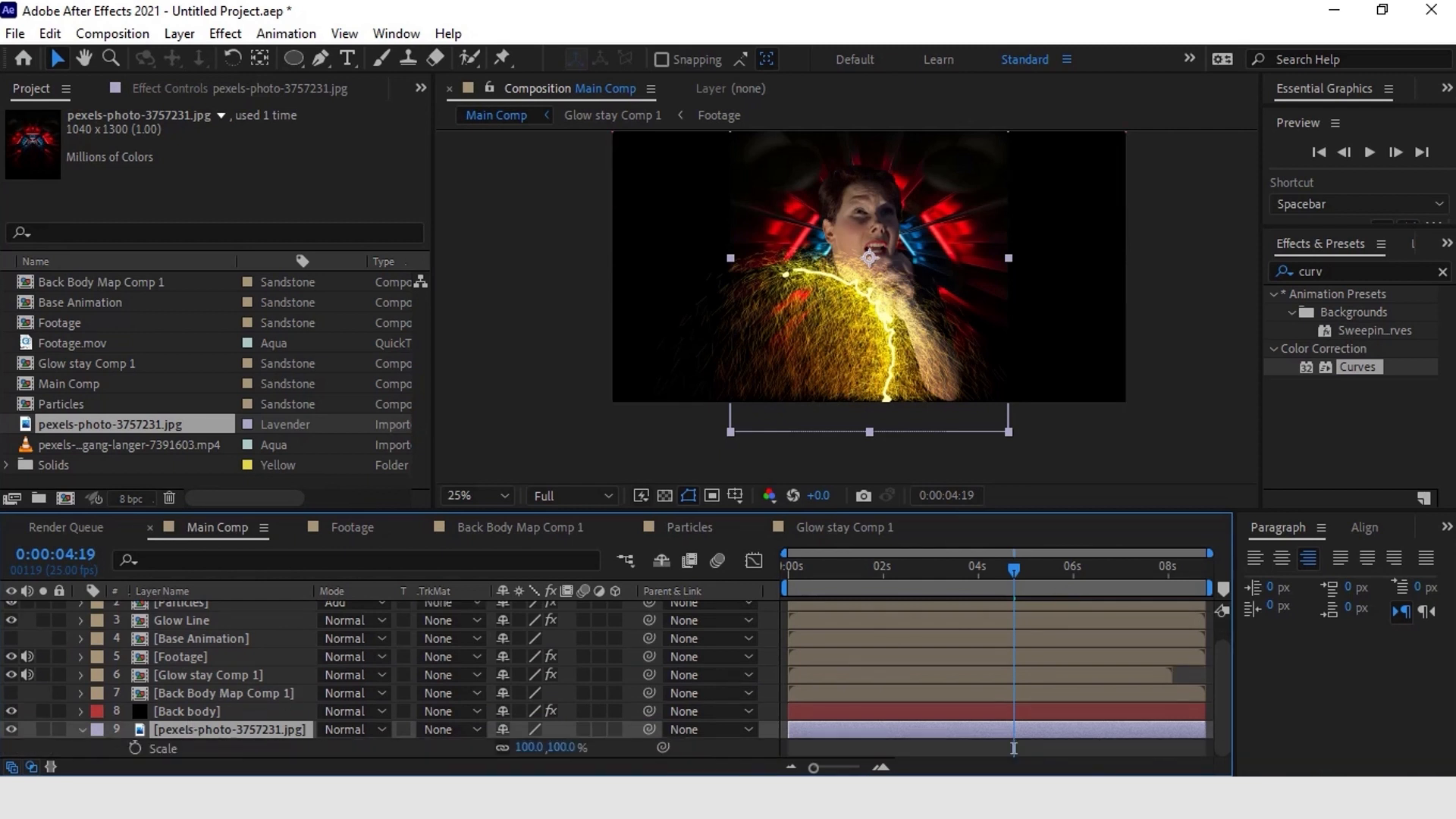
{"action": "left_click_drag", "start_coordinate": [529, 748], "coordinate": [695, 768]}
{"action": "left_click_drag", "start_coordinate": [1364, 370], "coordinate": [229, 730]}
{"action": "left_click_drag", "start_coordinate": [201, 322], "coordinate": [249, 349]}
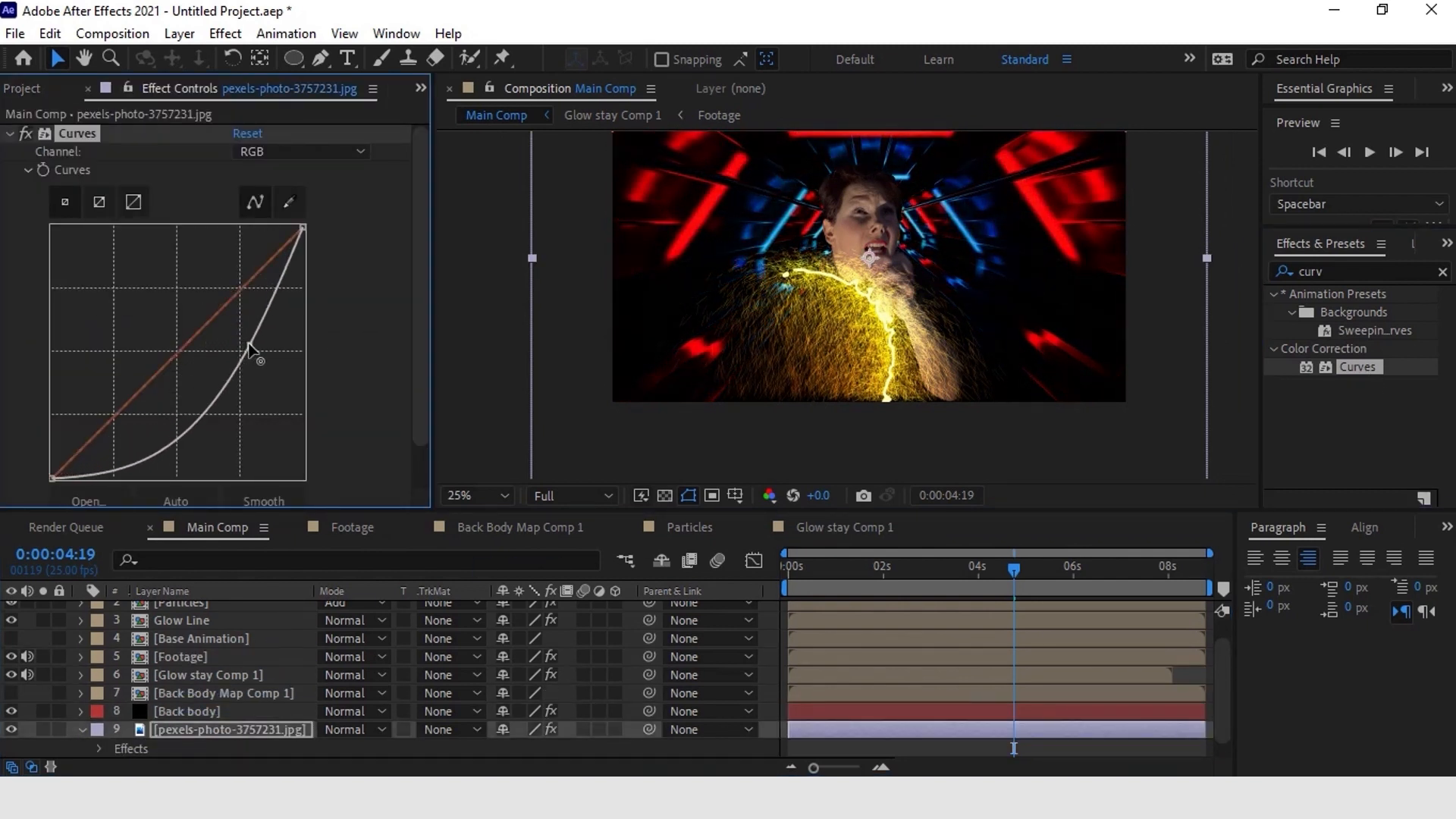
Step: Go to an early frame and play a preview of the full Main Comp
{"action": "left_click_drag", "start_coordinate": [824, 570], "coordinate": [871, 572]}
{"action": "left_click_drag", "start_coordinate": [902, 435], "coordinate": [885, 485]}
{"action": "key", "text": "space"}
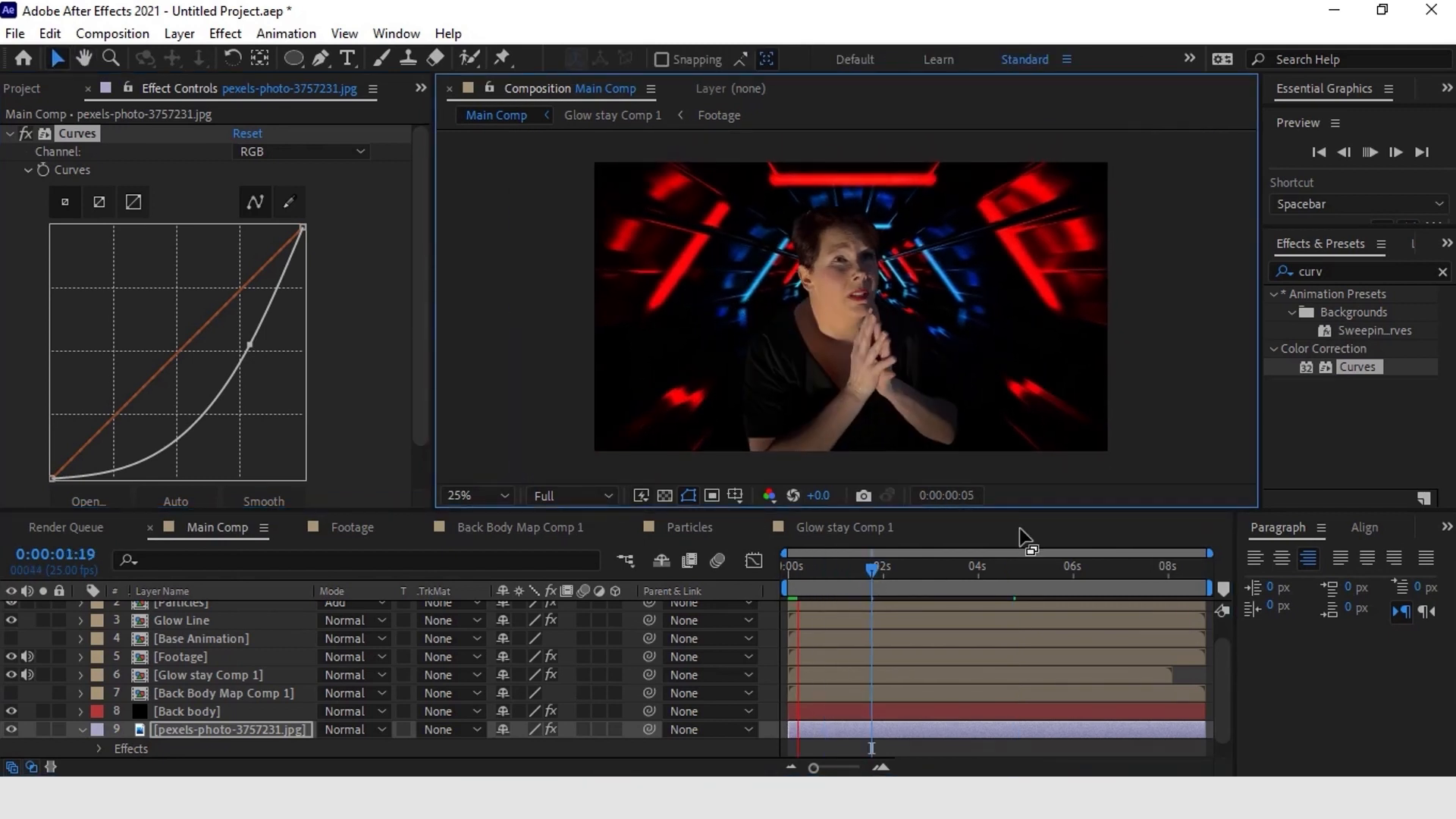